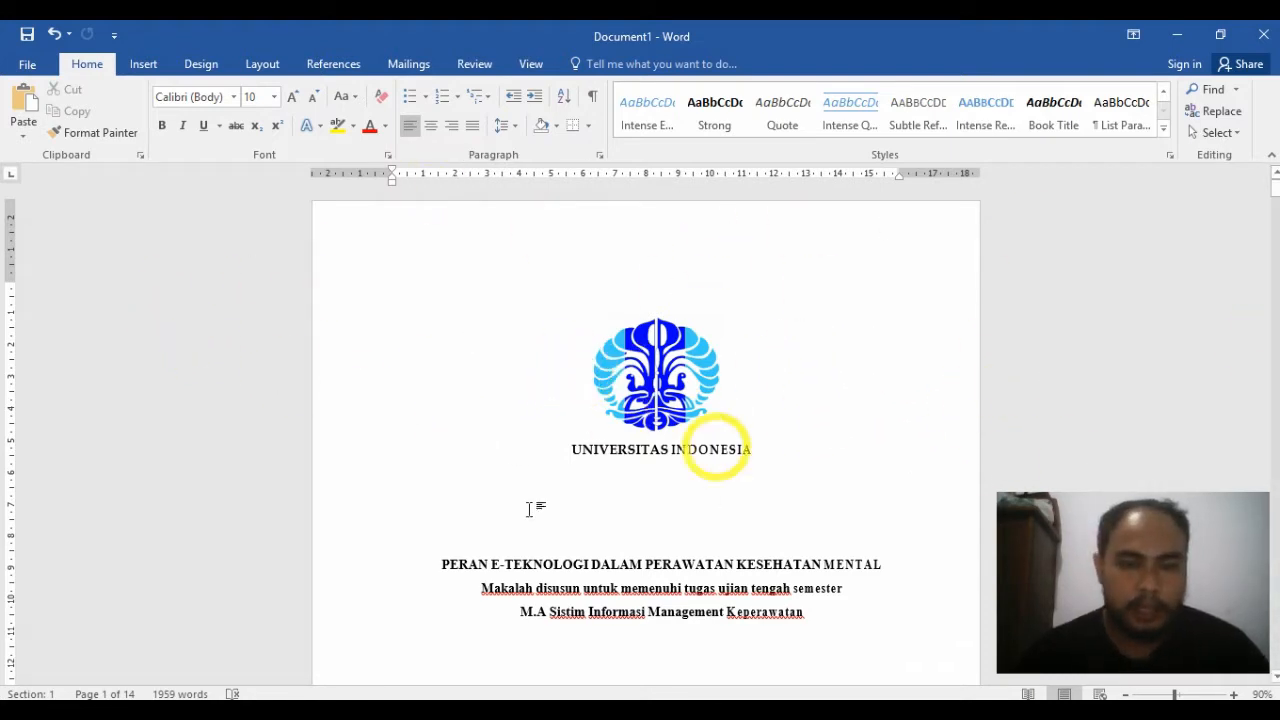
scroll(855, 563, down, 3)
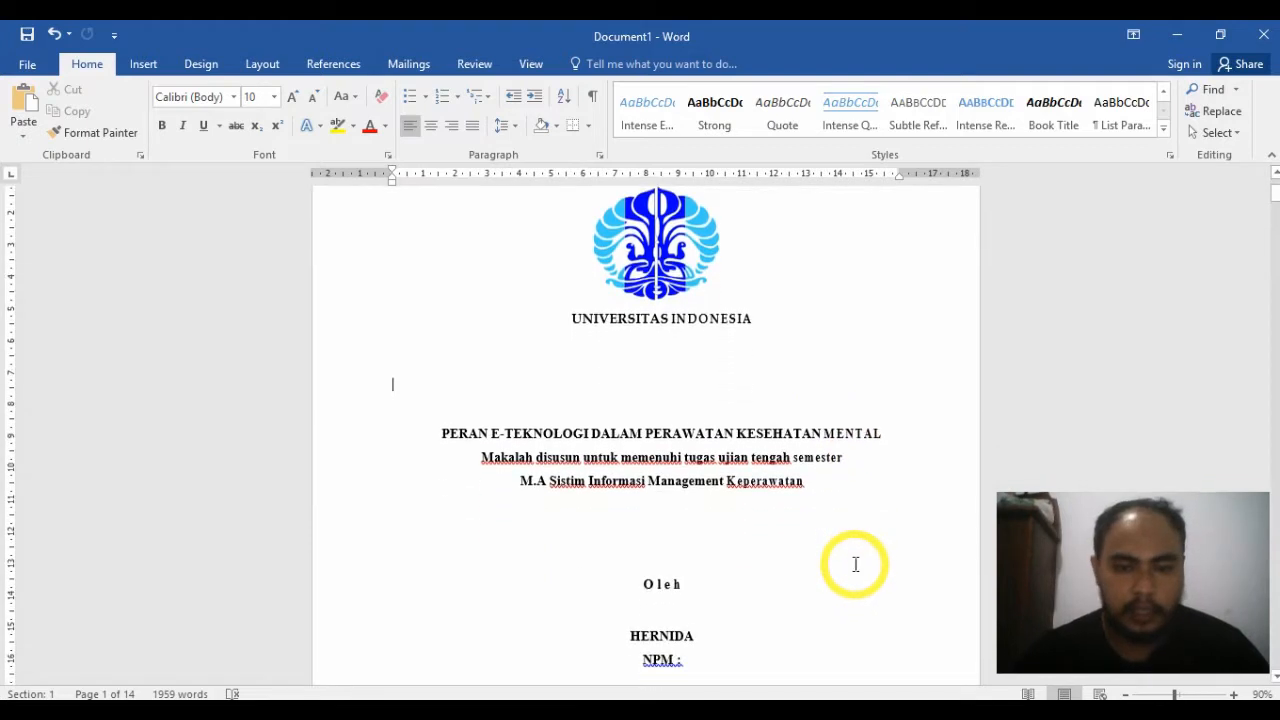
scroll(546, 654, up, 1)
scroll(583, 614, down, 1)
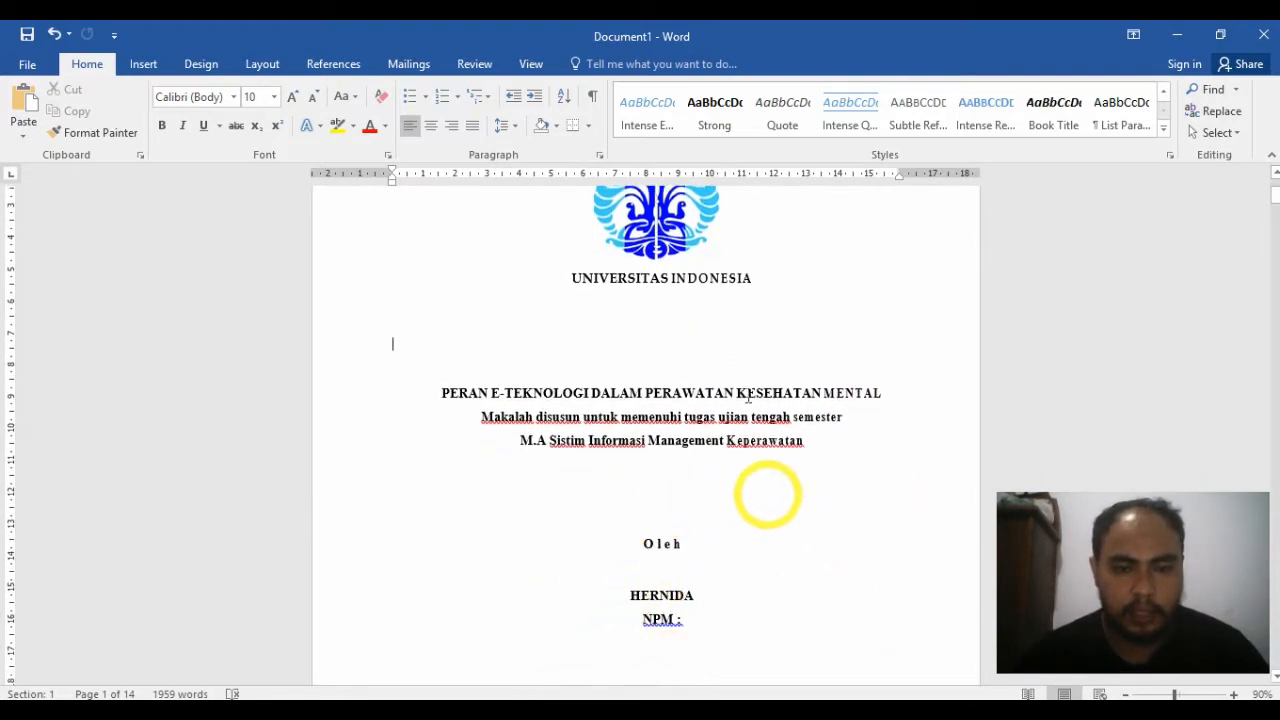
scroll(743, 388, up, 1)
scroll(743, 388, up, 1)
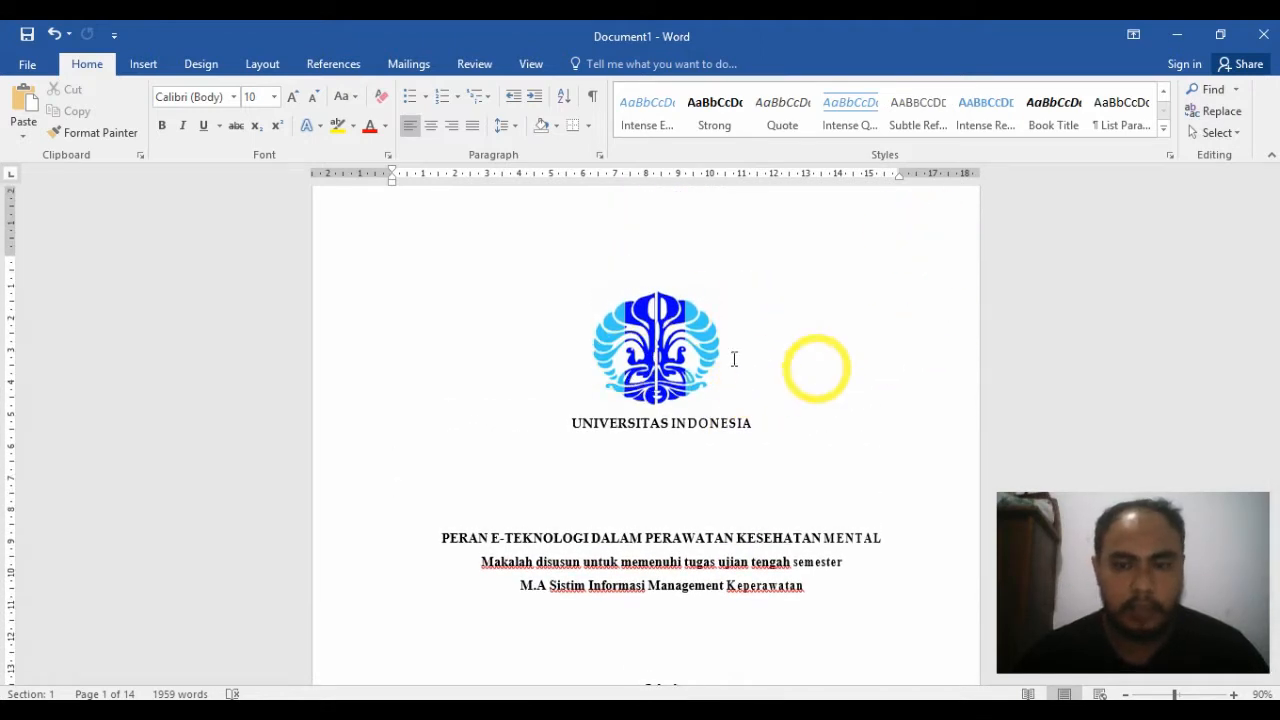
scroll(770, 372, up, 1)
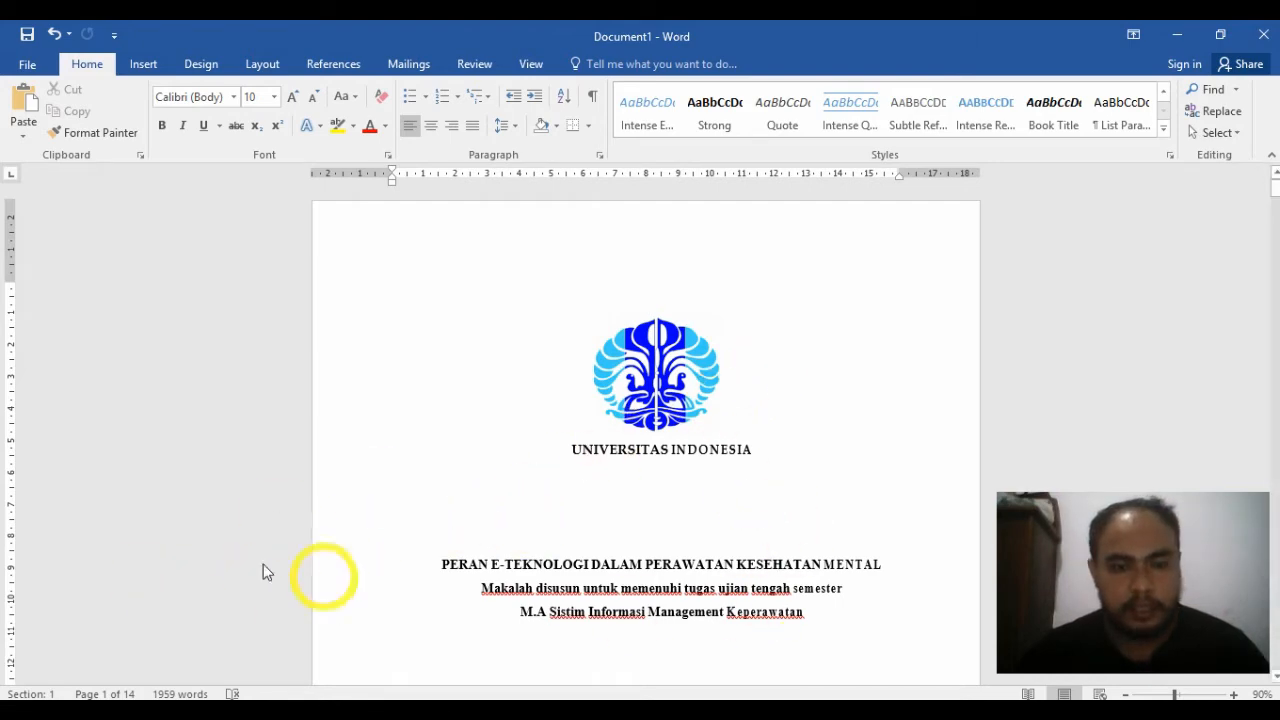
Step: View the other open document, the paper in Compatibility Mode, and return to Document1
mouse_move(250, 710)
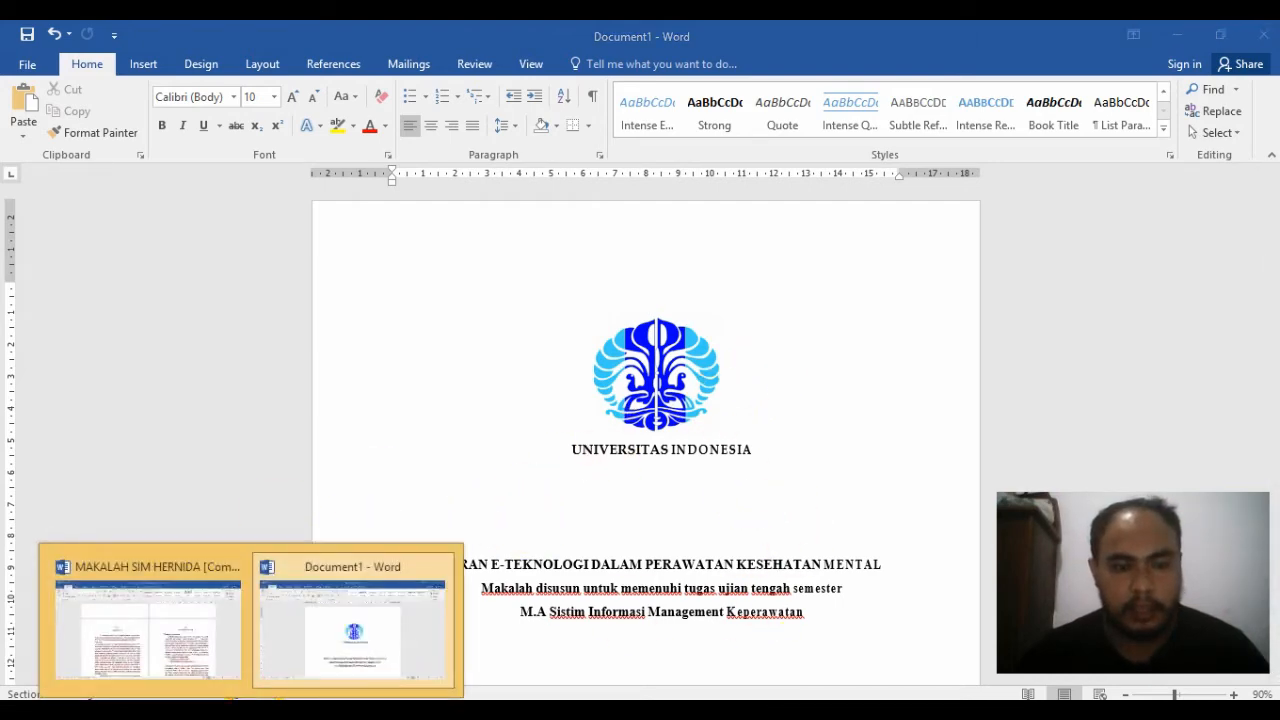
click(161, 646)
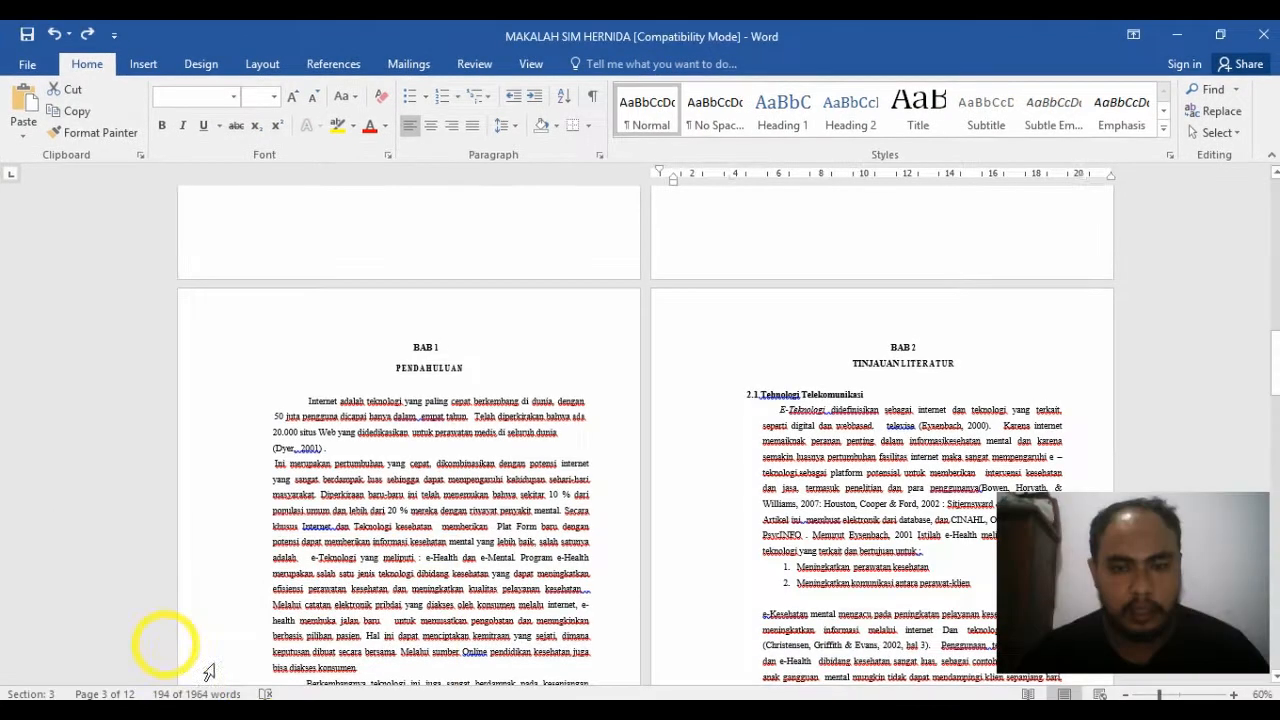
mouse_move(250, 710)
click(401, 621)
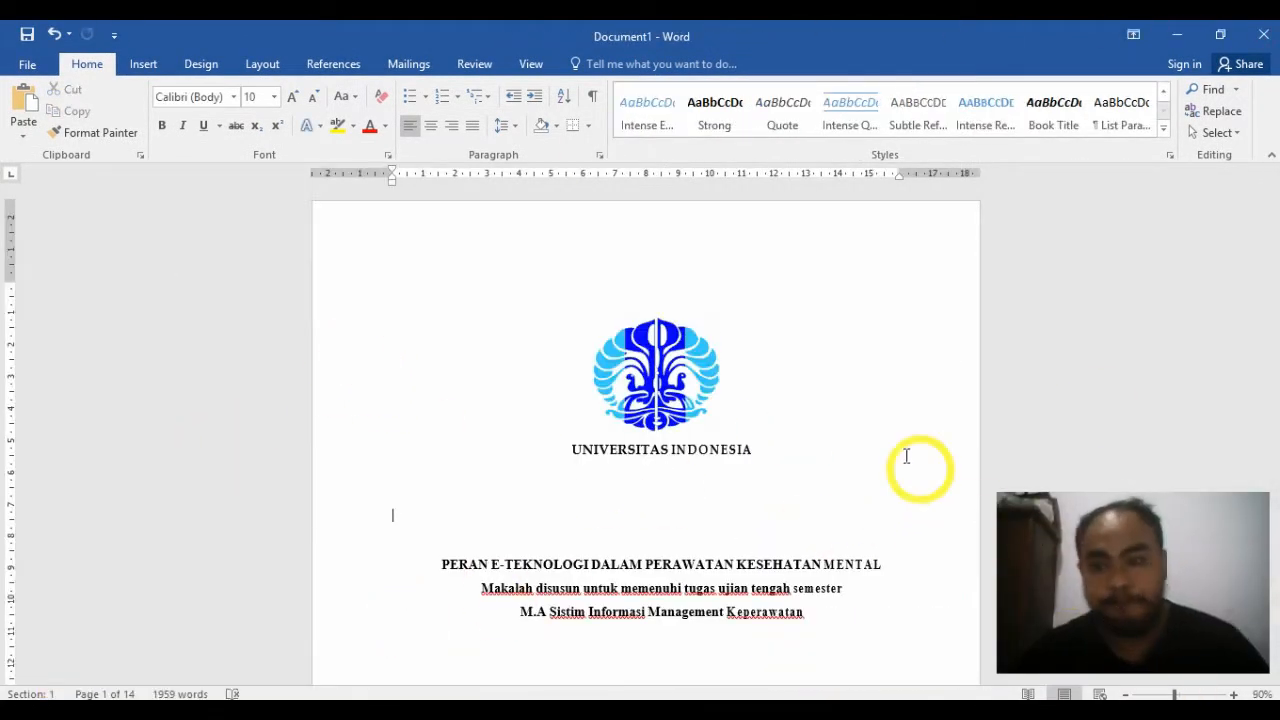
Step: Review the opening pages of Document1, from the cover through DAFTAR ISI to KATA PENGANTAR, and return to the cover
scroll(803, 451, down, 3)
scroll(799, 455, down, 8)
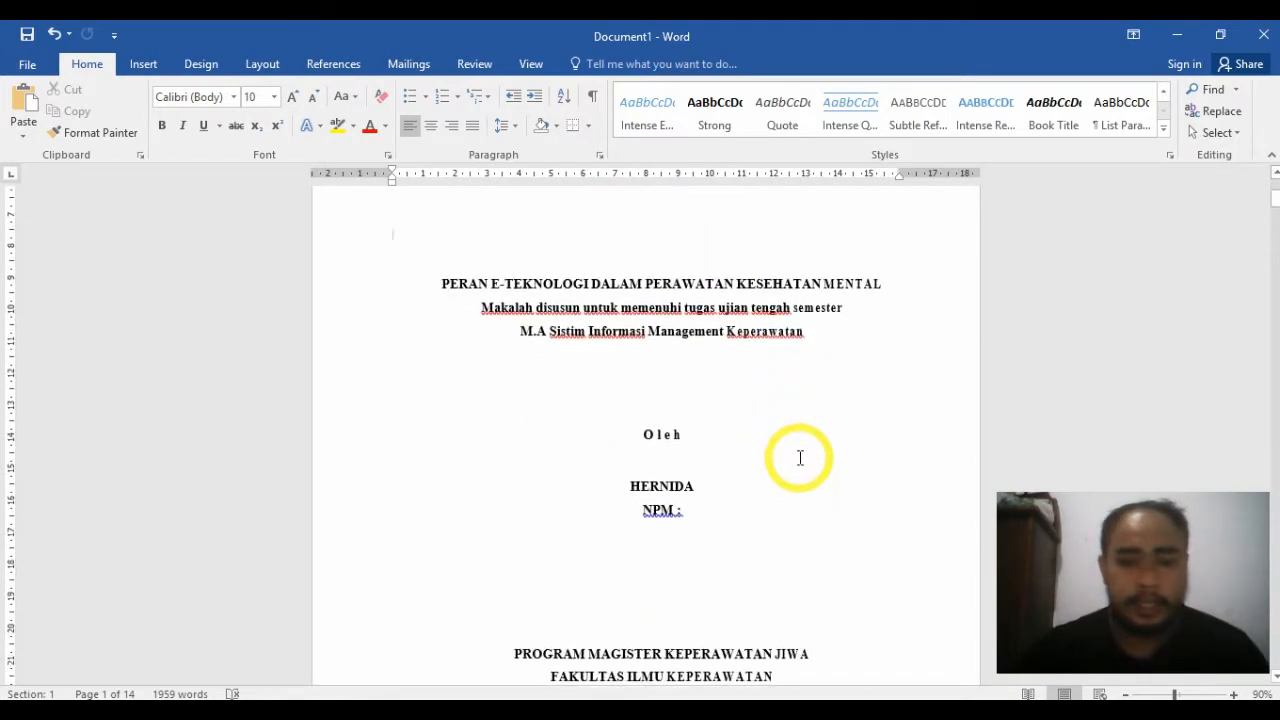
scroll(819, 504, down, 8)
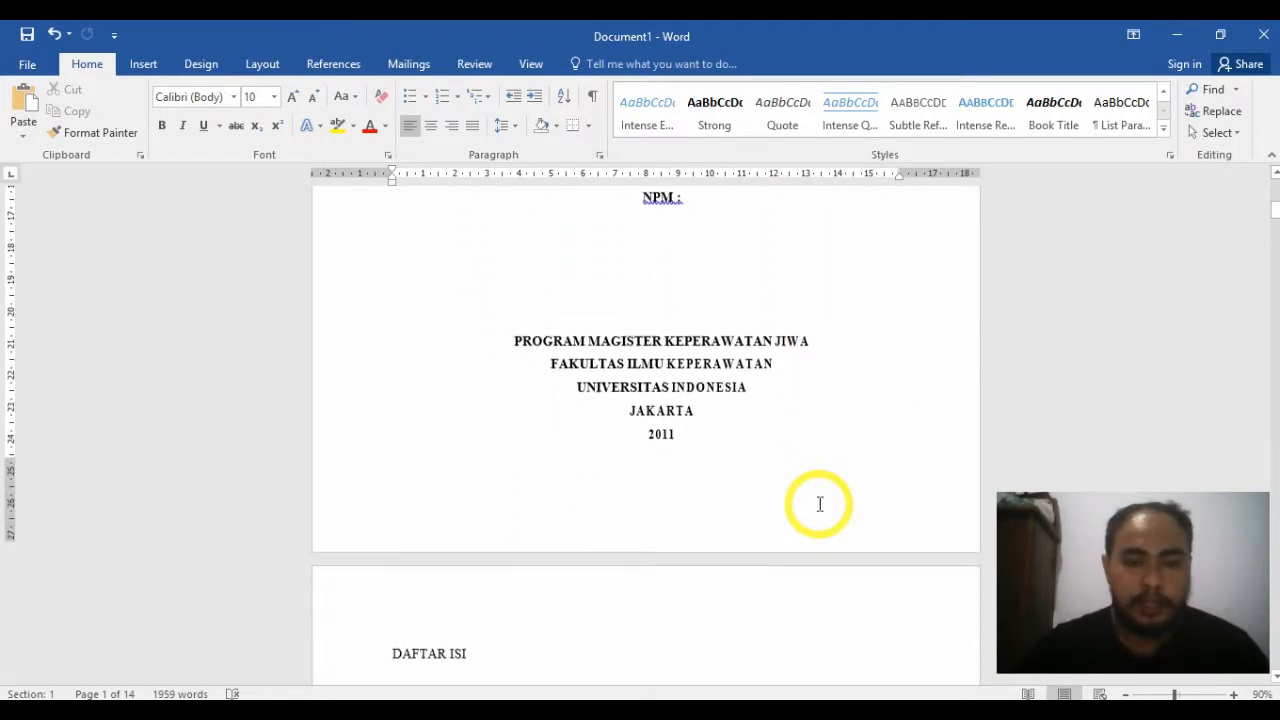
scroll(822, 508, down, 1)
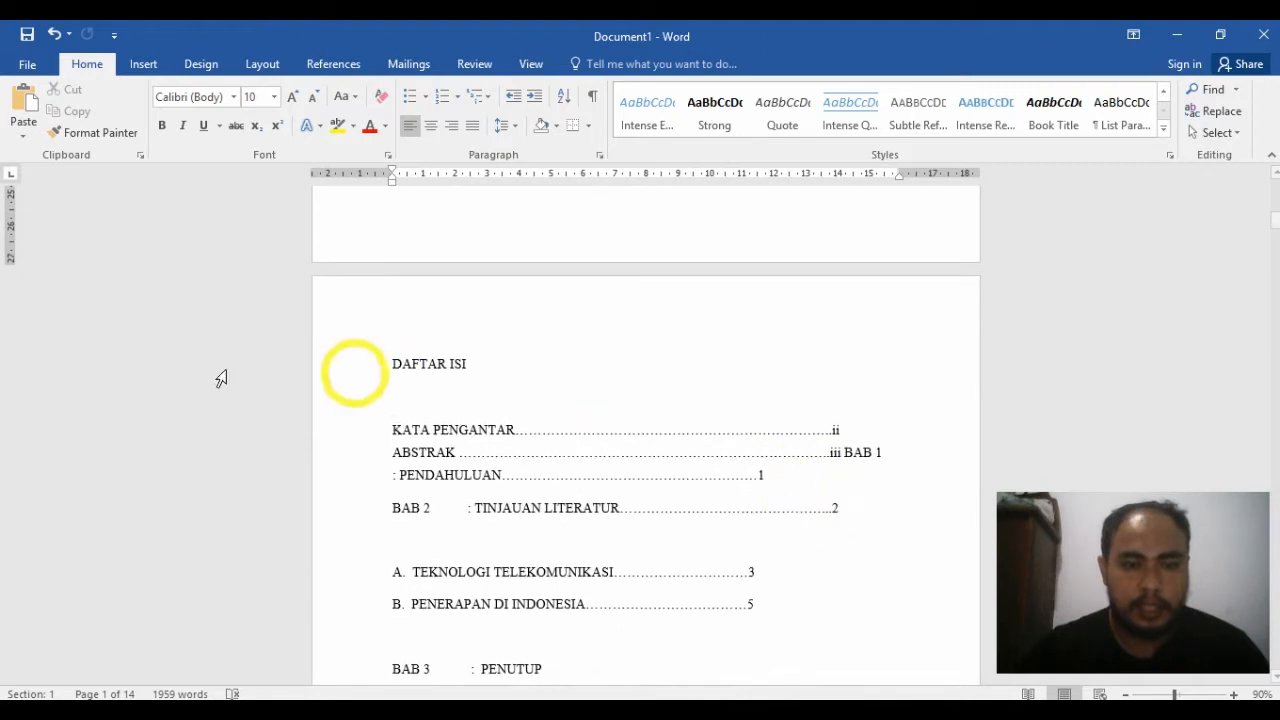
scroll(565, 440, down, 1)
scroll(565, 440, down, 6)
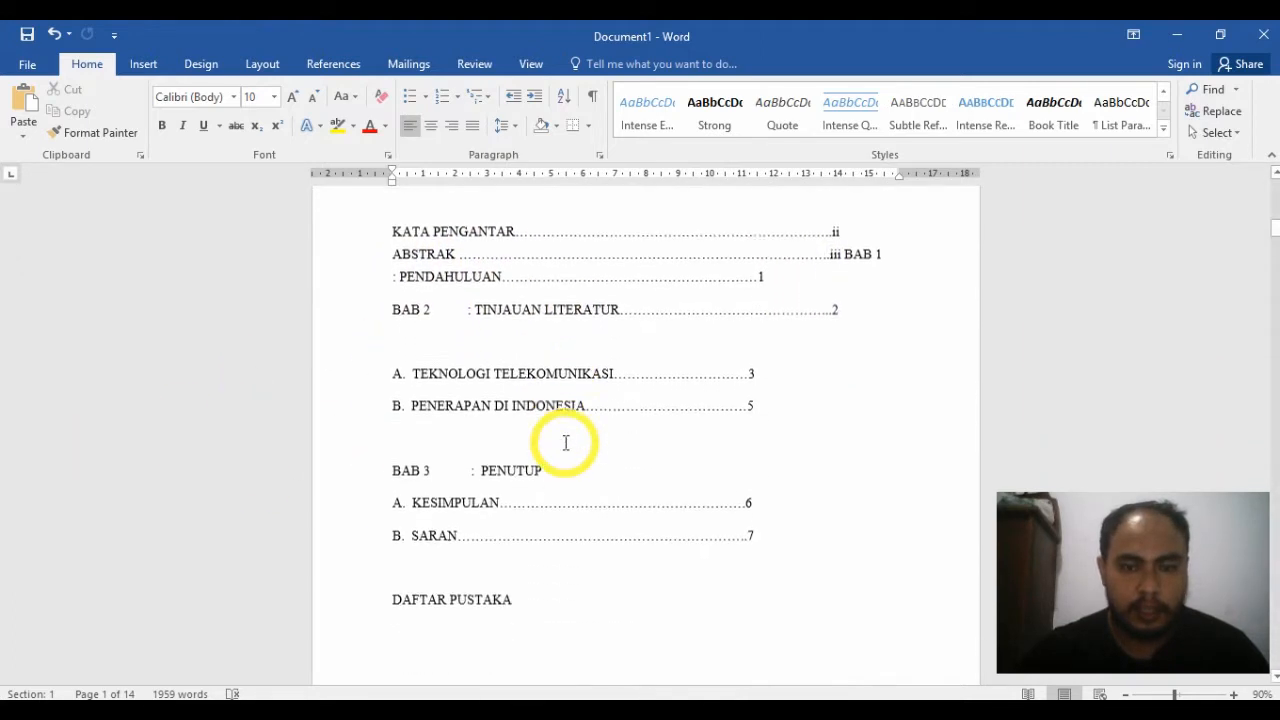
scroll(824, 420, down, 12)
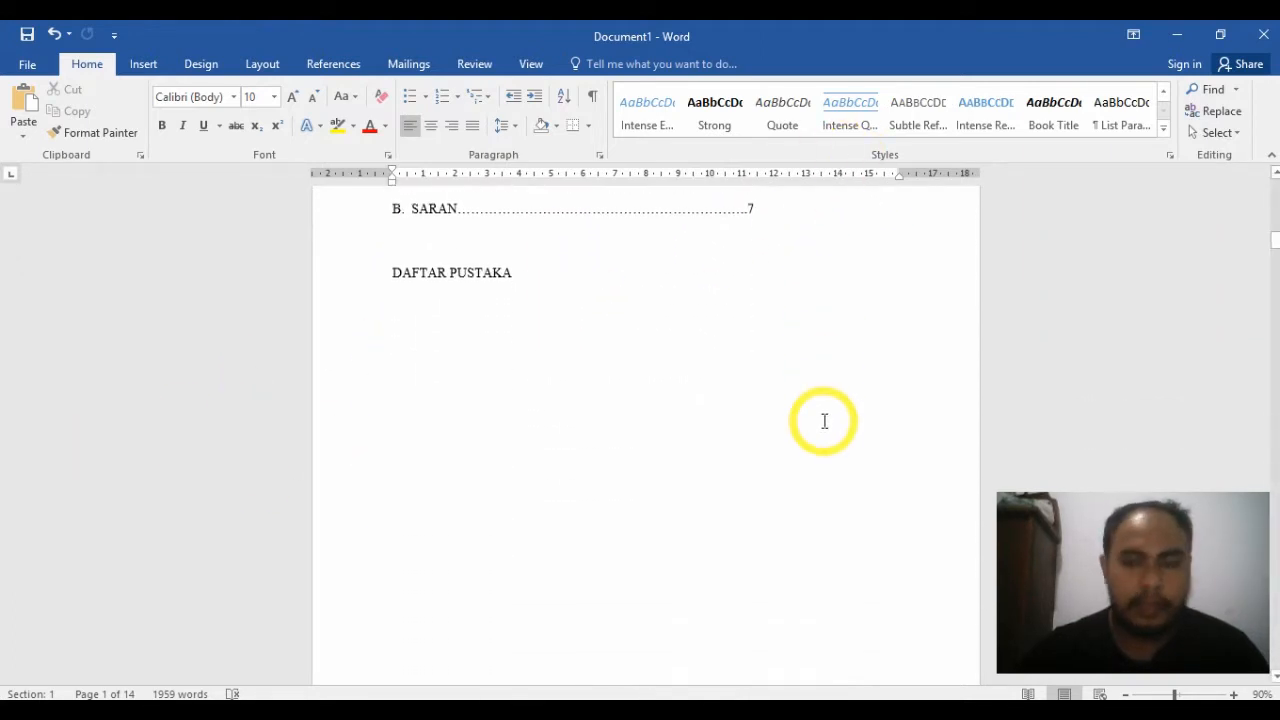
scroll(823, 428, up, 4)
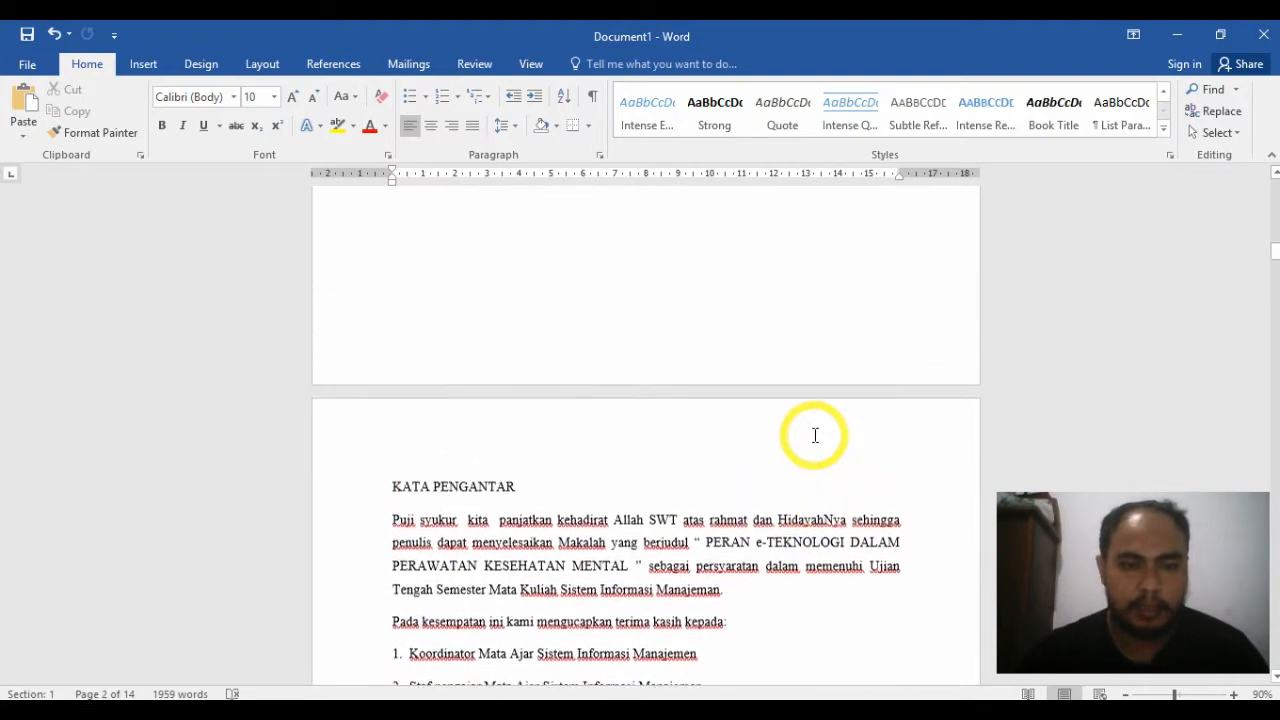
scroll(707, 497, down, 3)
scroll(529, 514, down, 4)
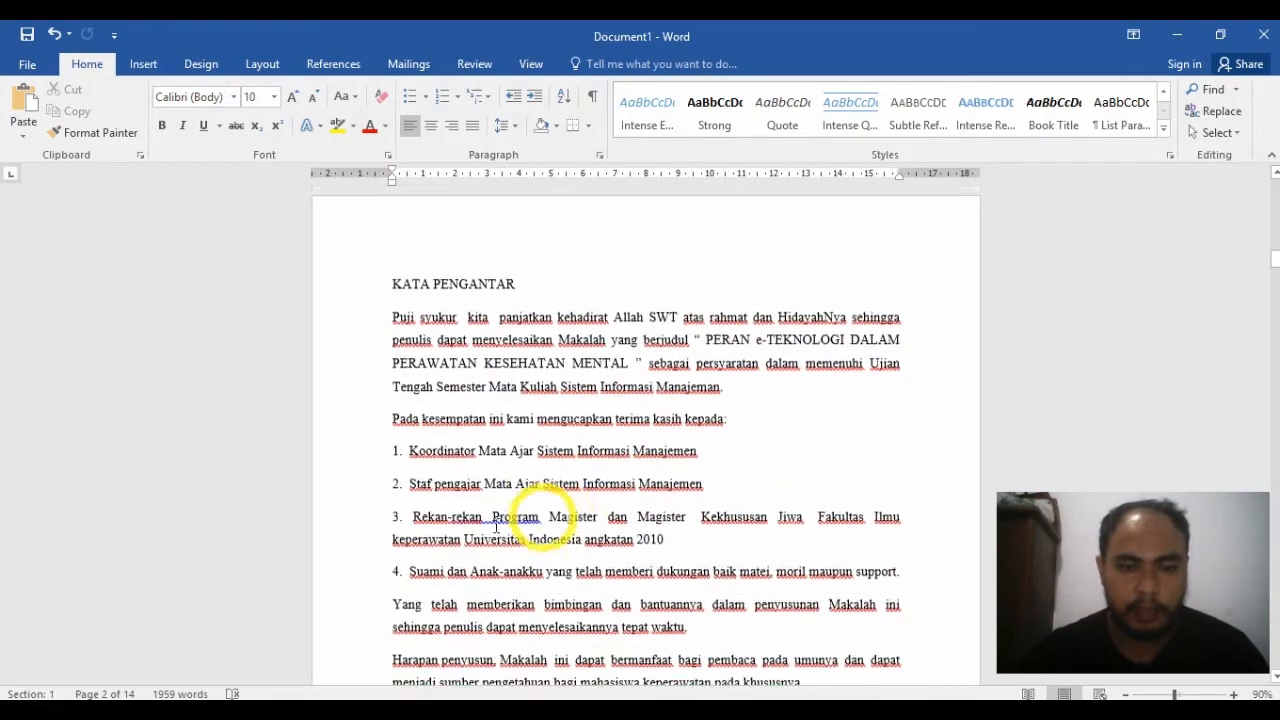
scroll(1065, 377, up, 7)
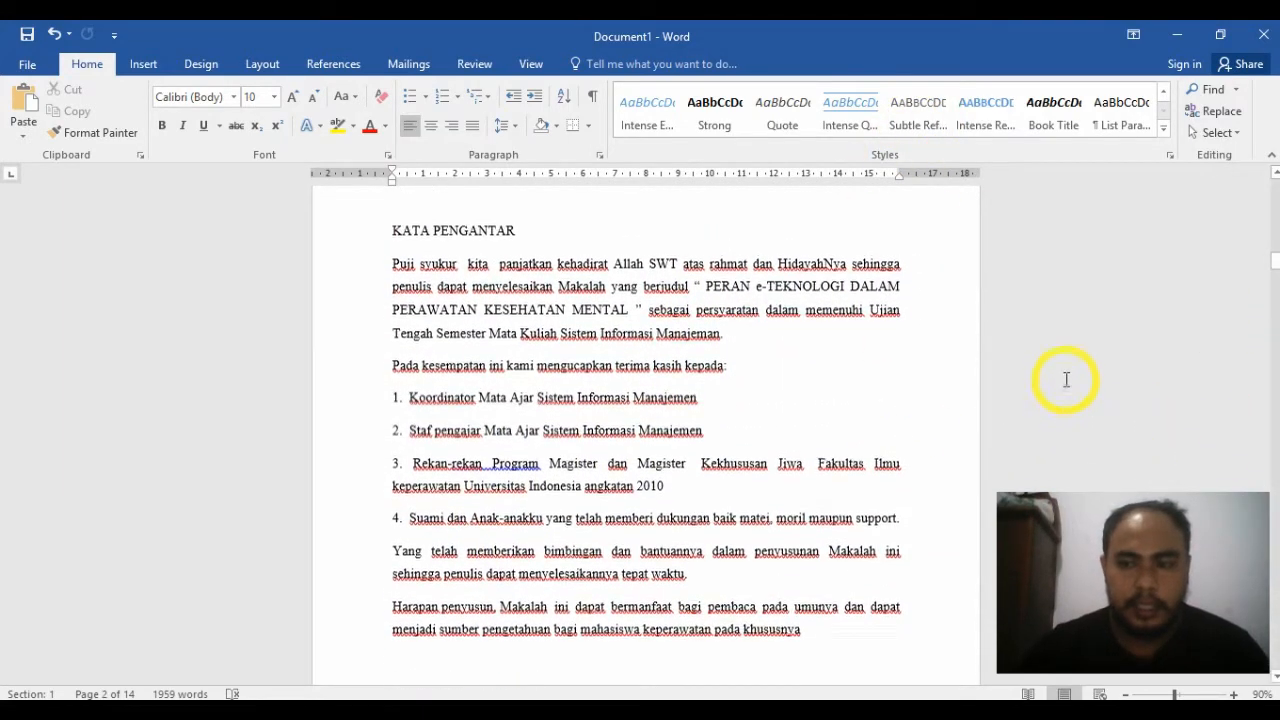
scroll(1067, 362, up, 5)
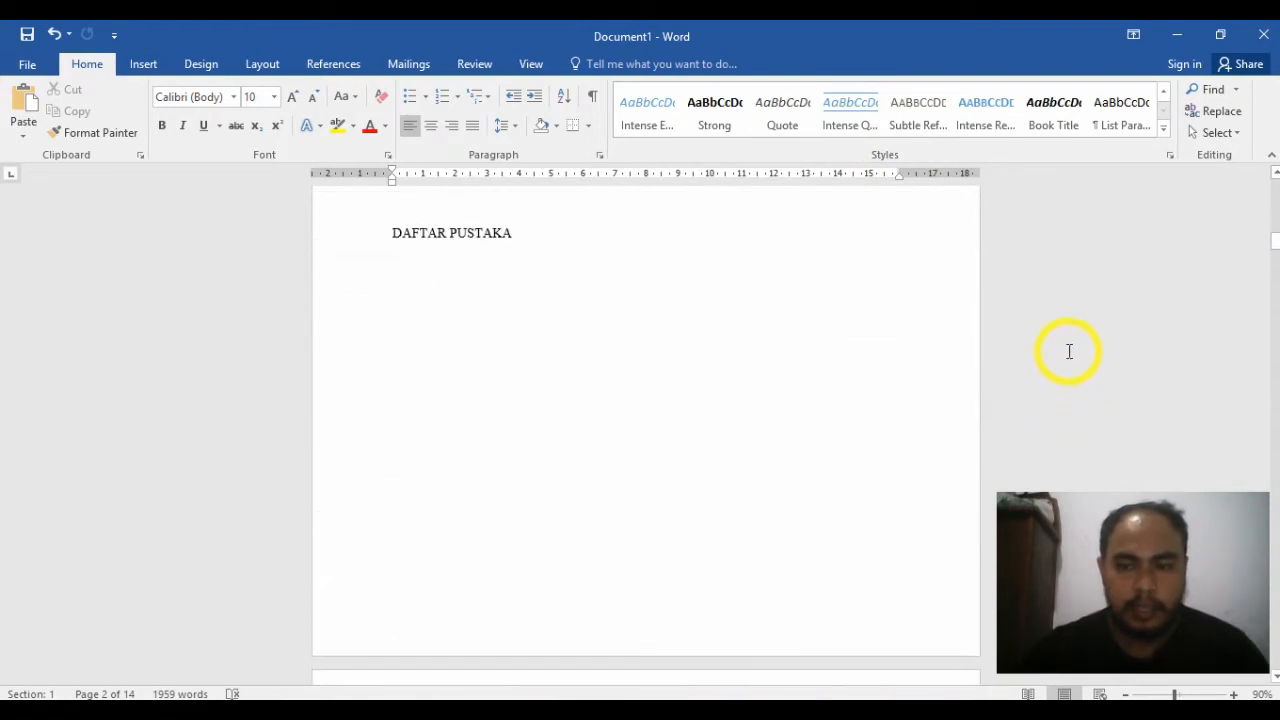
scroll(1061, 374, up, 6)
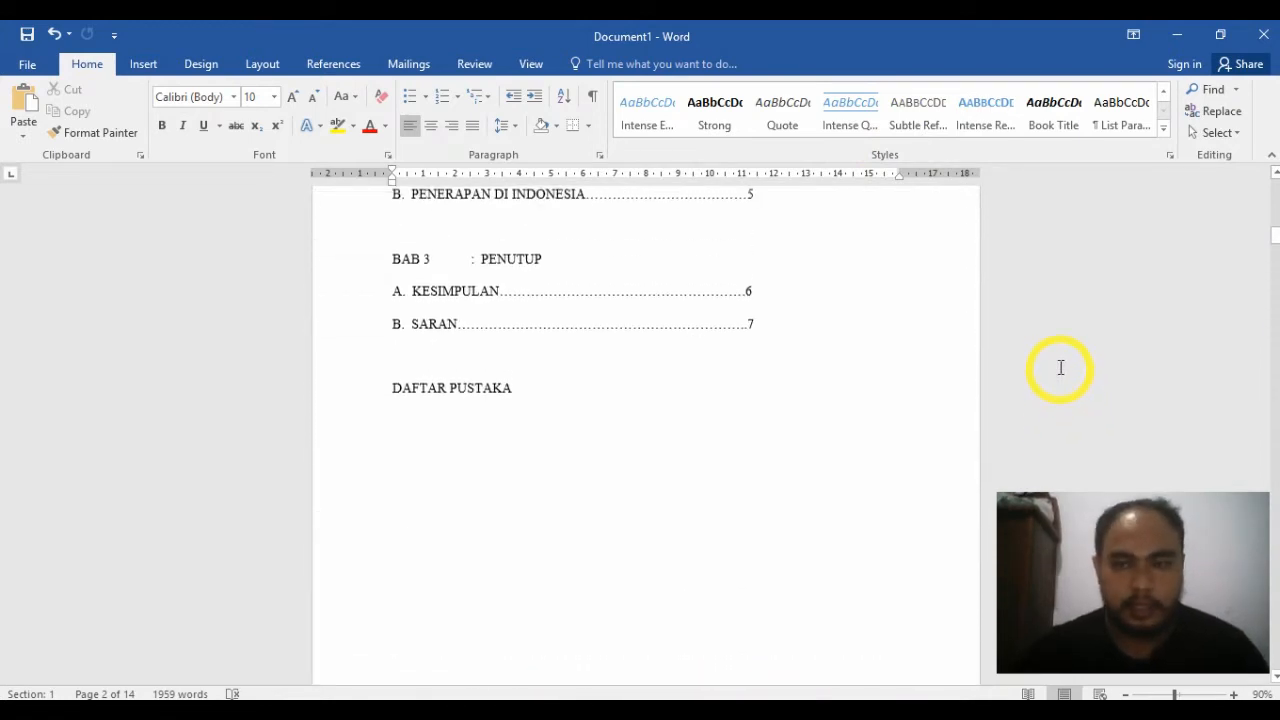
scroll(1049, 330, up, 4)
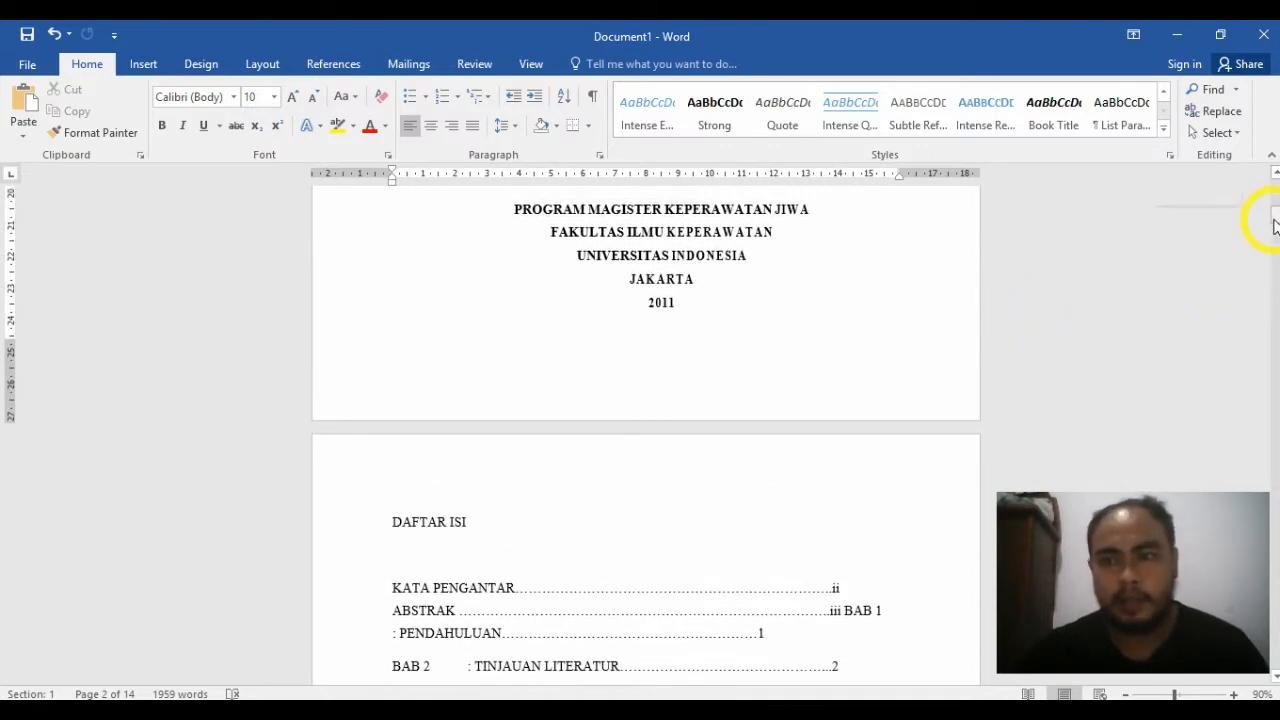
drag(1274, 226, 1270, 122)
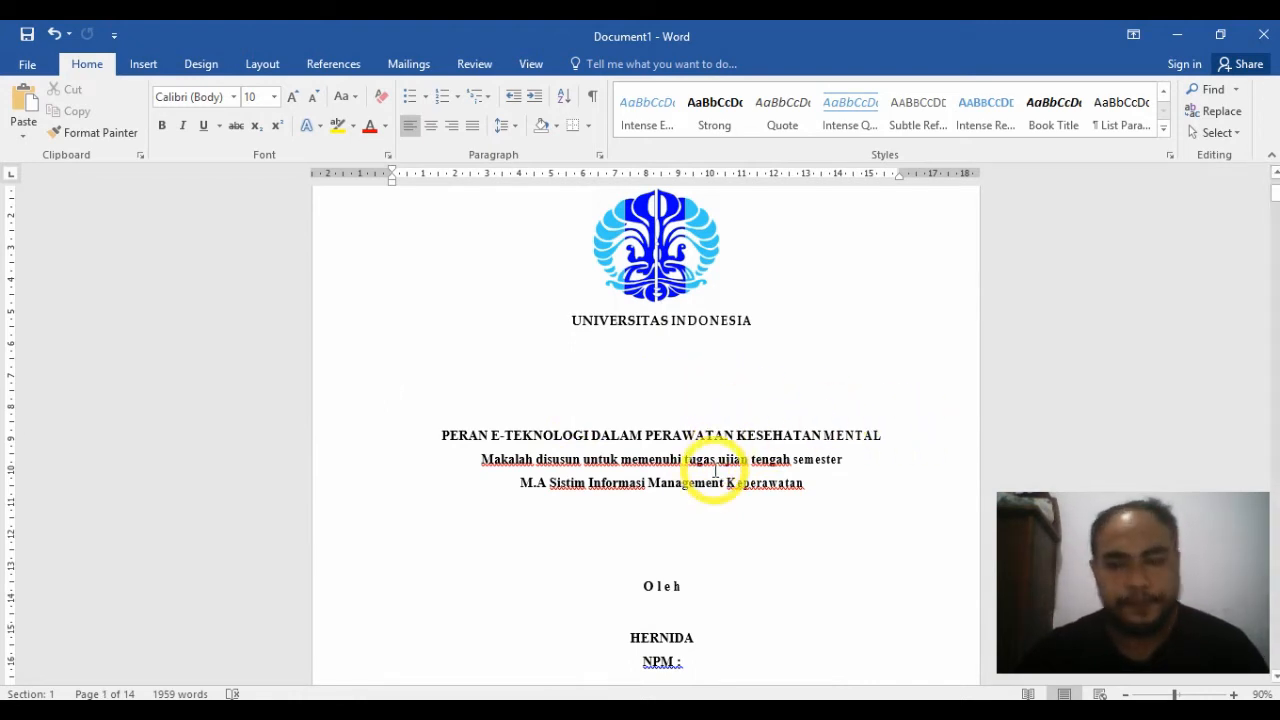
Step: Examine where the front matter ends and the main text starts, from the cover through ABSTRAK to BAB 1 PENDAHULUAN
scroll(715, 470, down, 1)
scroll(715, 470, up, 3)
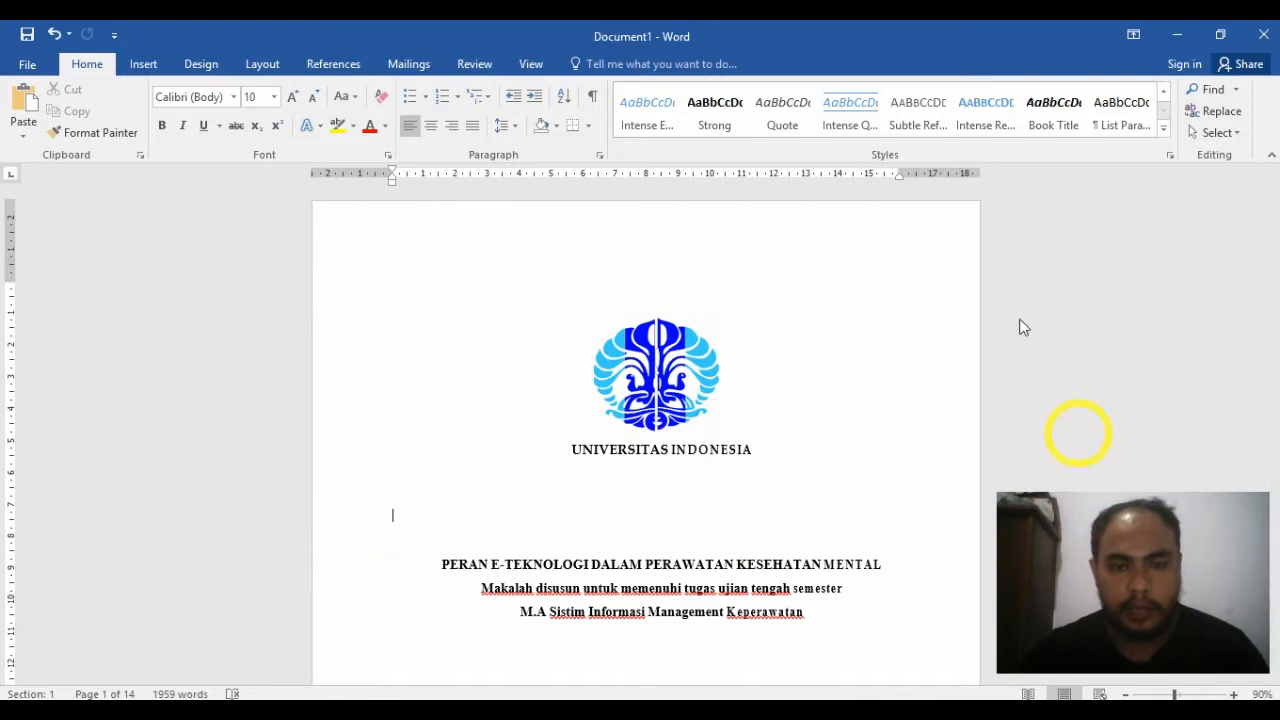
scroll(684, 440, down, 2)
scroll(684, 454, down, 14)
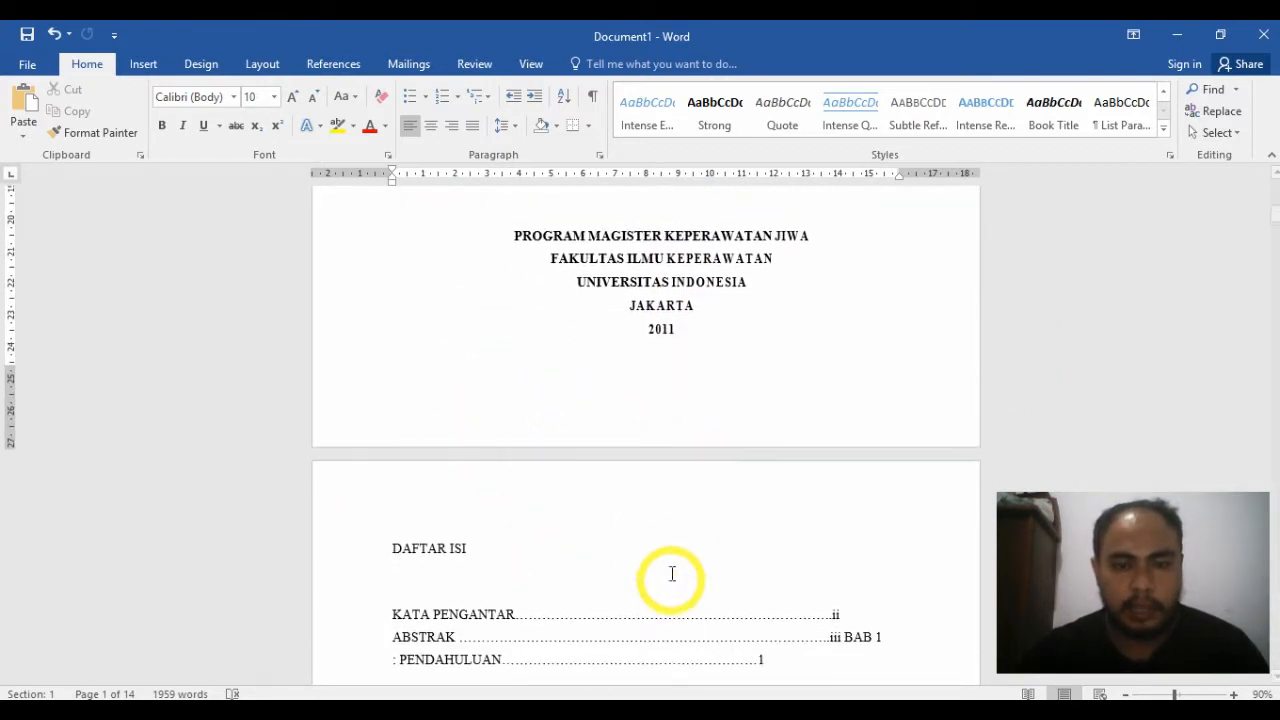
scroll(670, 570, down, 5)
scroll(723, 518, down, 16)
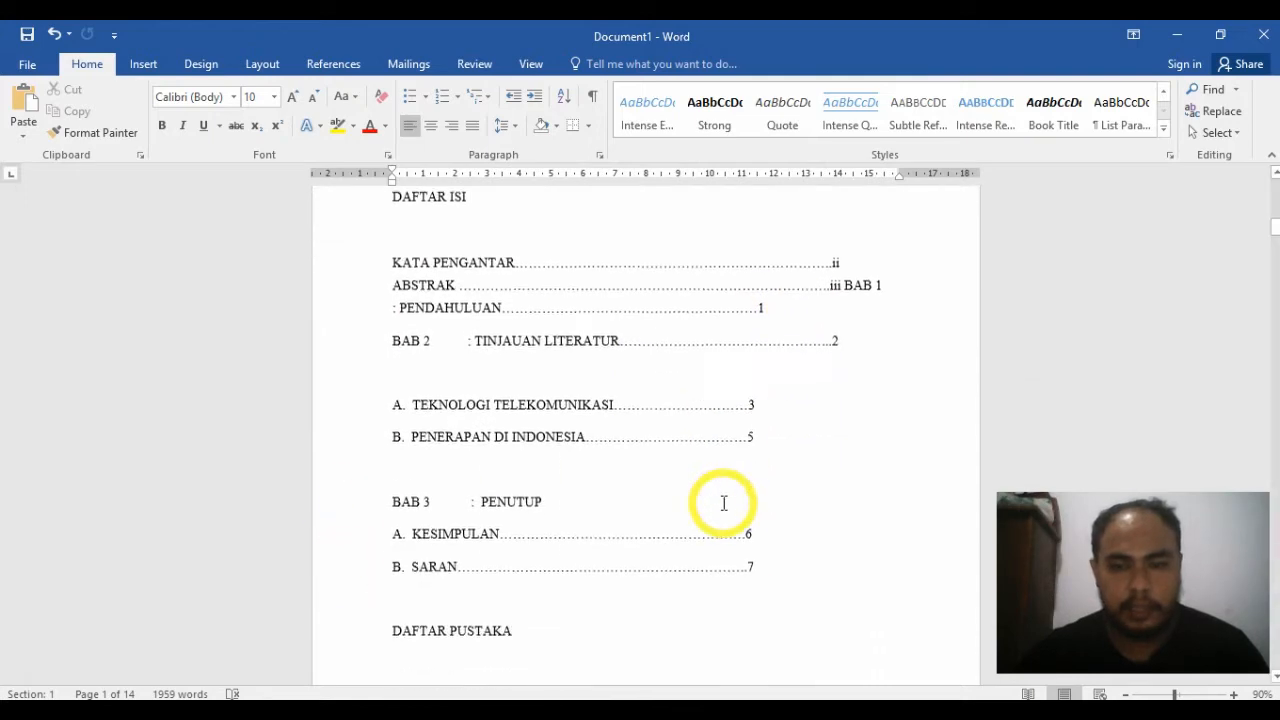
scroll(722, 502, down, 13)
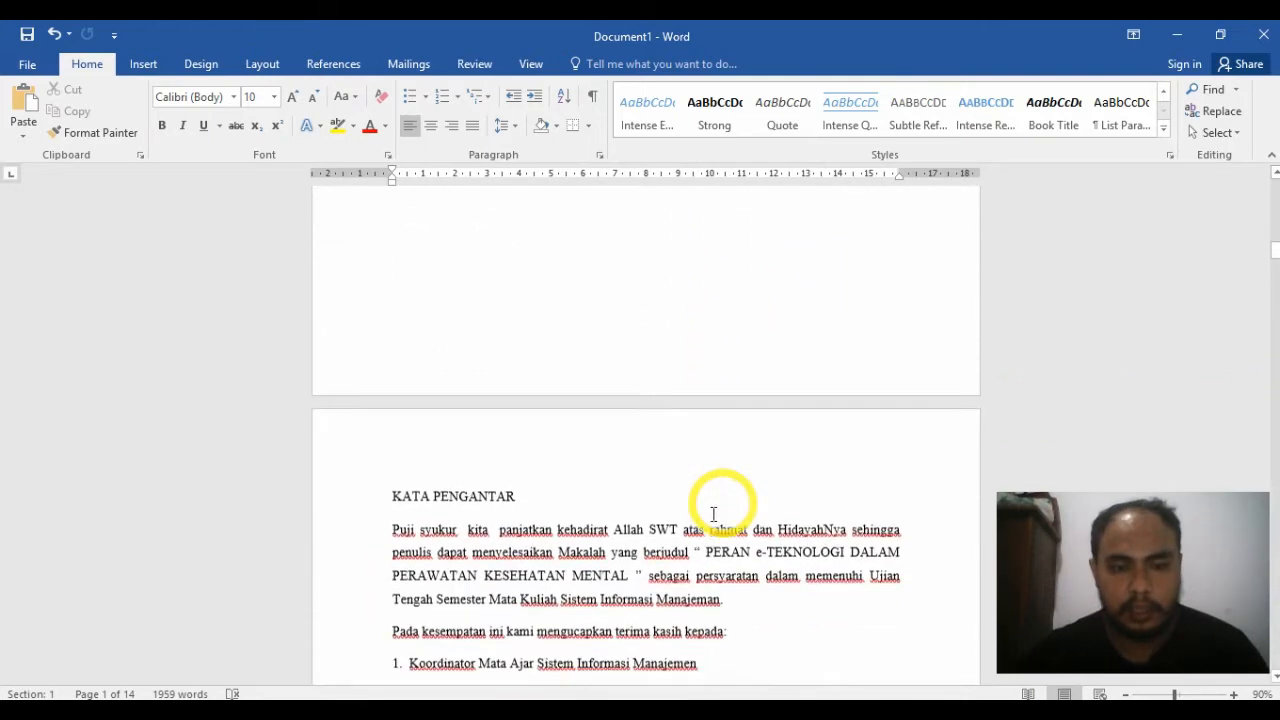
scroll(571, 593, down, 12)
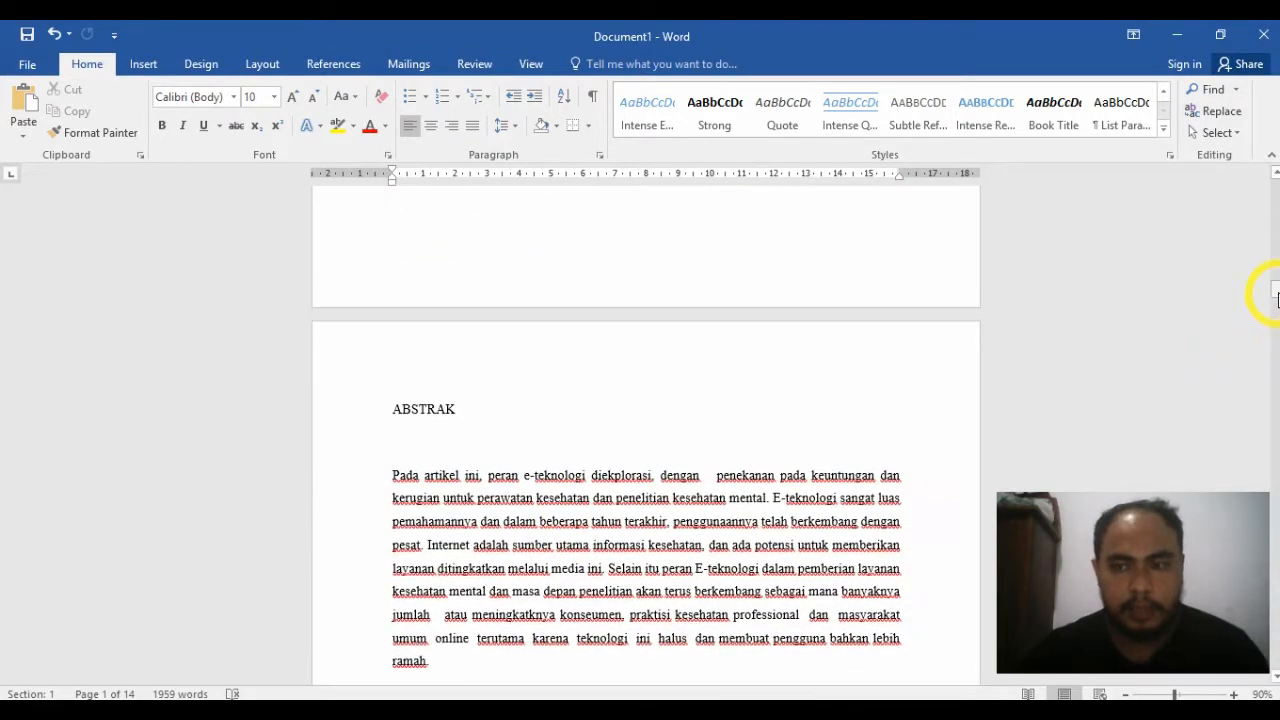
drag(1275, 298, 1274, 324)
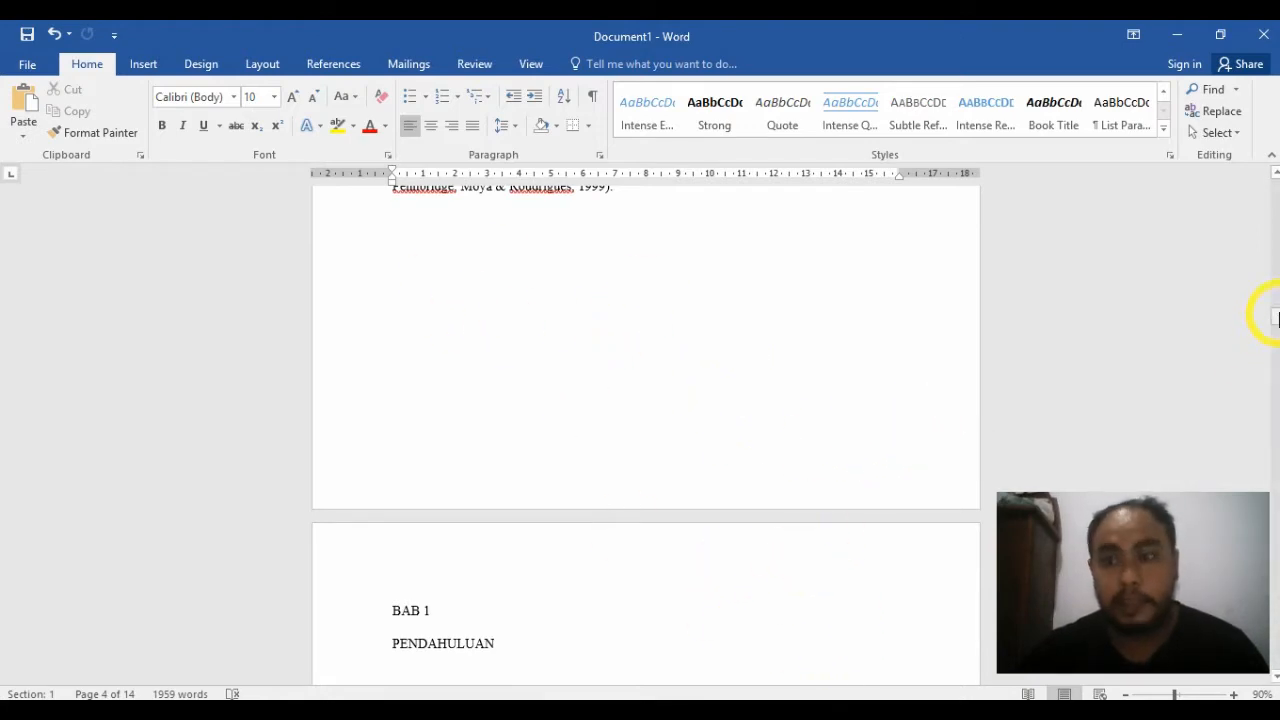
mouse_move(1275, 318)
mouse_down()
mouse_move(1275, 177)
mouse_move(1270, 275)
mouse_move(1260, 211)
mouse_move(1275, 302)
mouse_up()
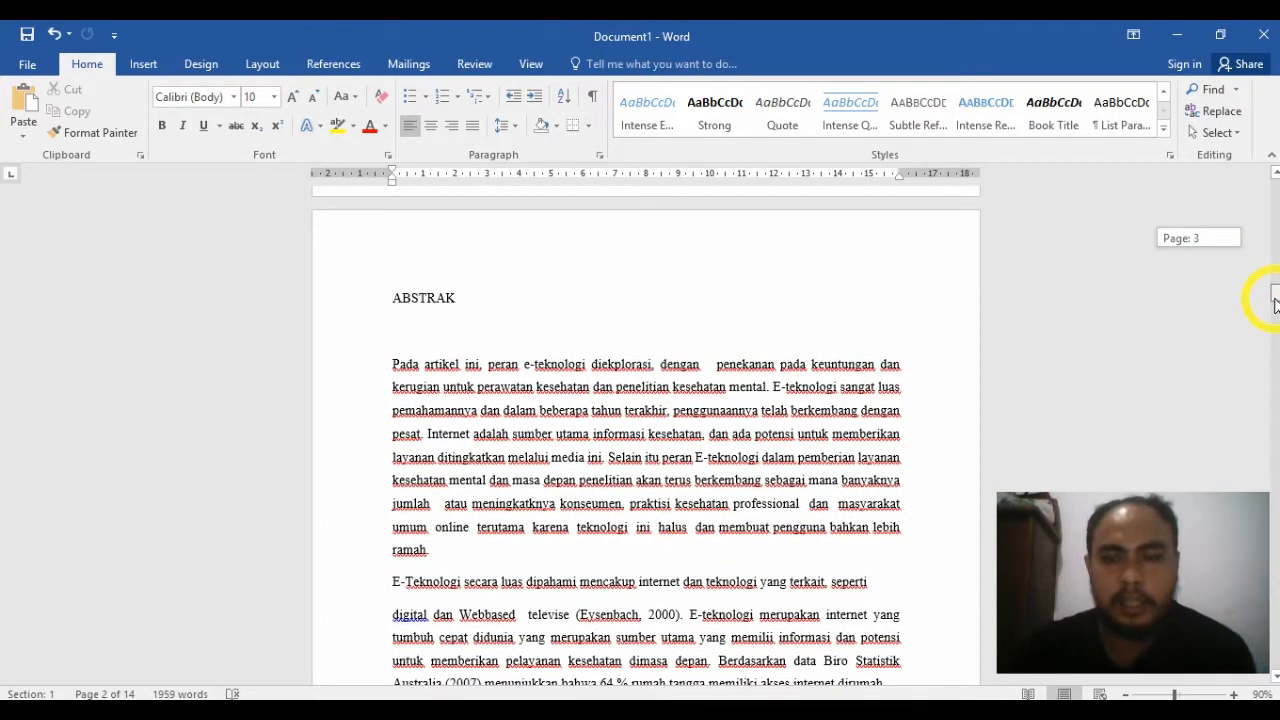
drag(1275, 305, 1263, 333)
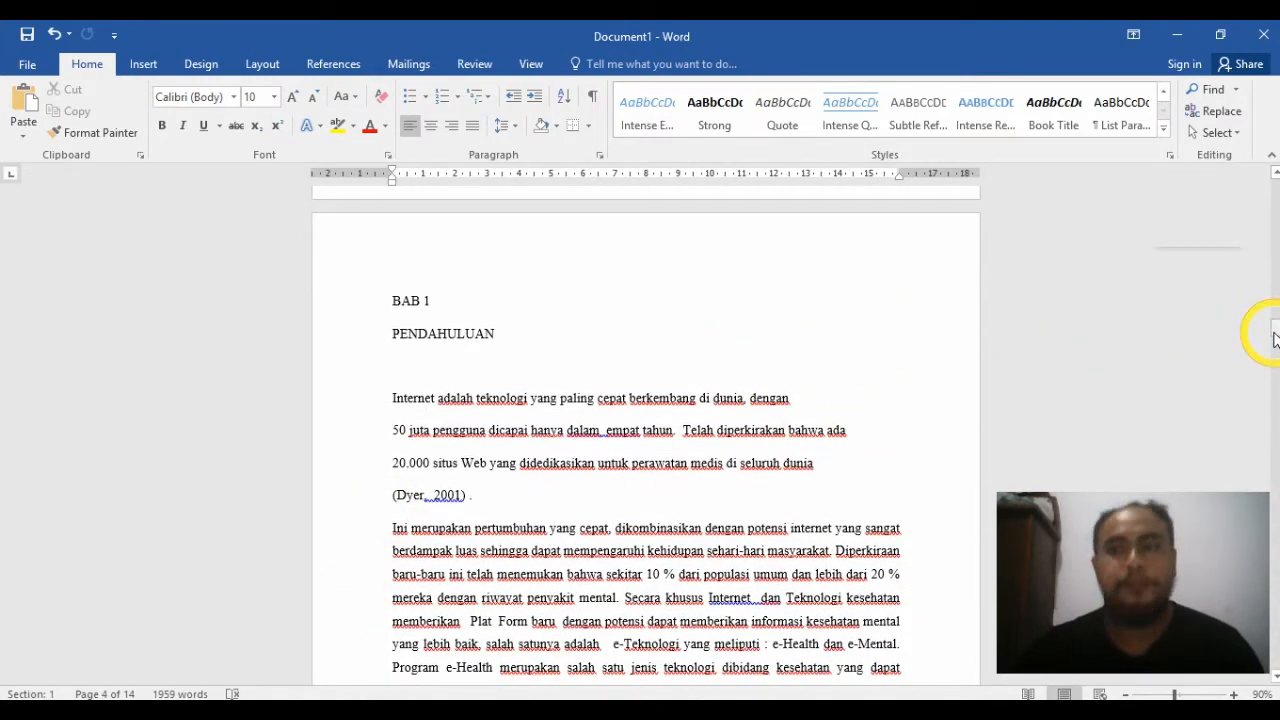
drag(1274, 338, 1274, 213)
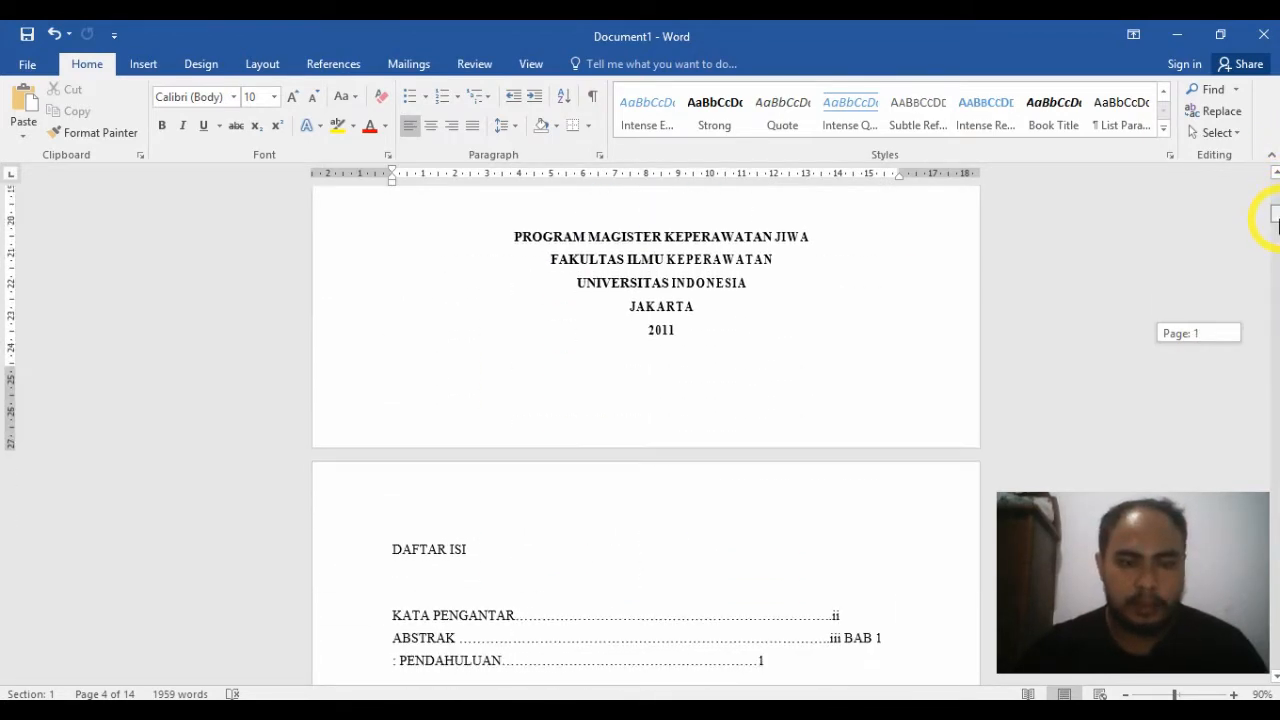
Step: Remove the page break in front of the DAFTAR ISI heading, joining it to the end of the cover page
click(385, 548)
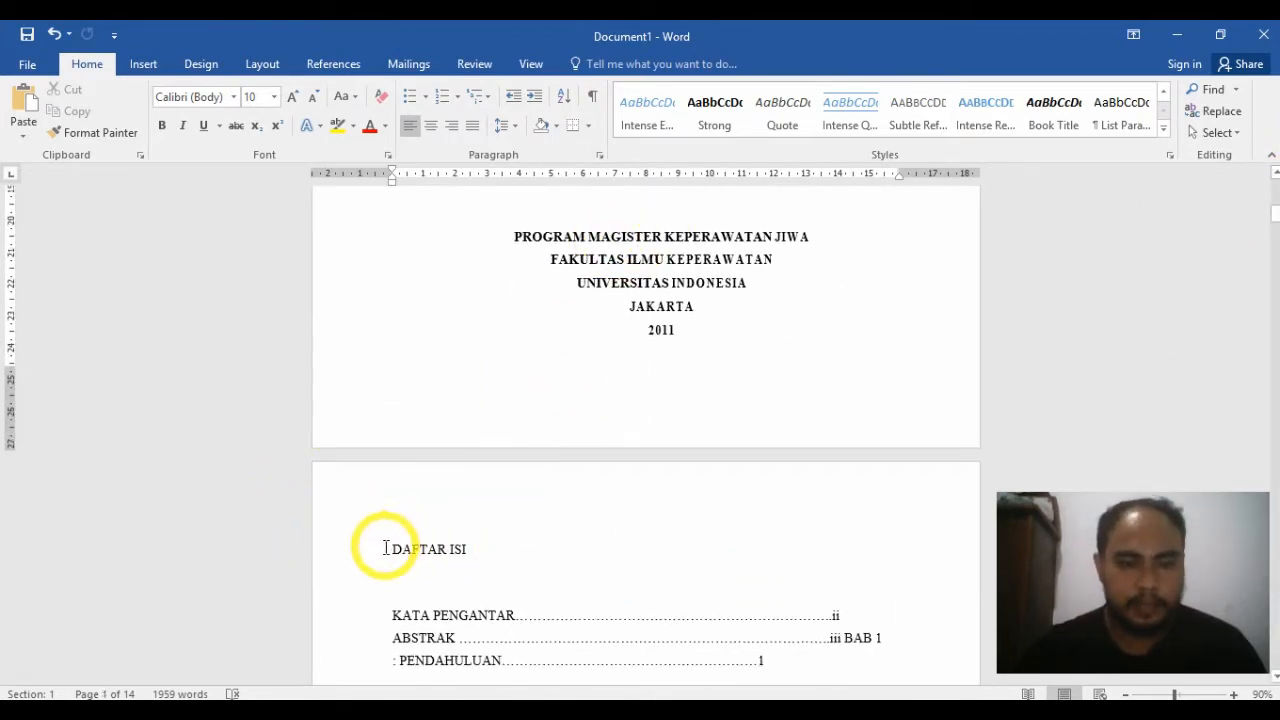
click(389, 549)
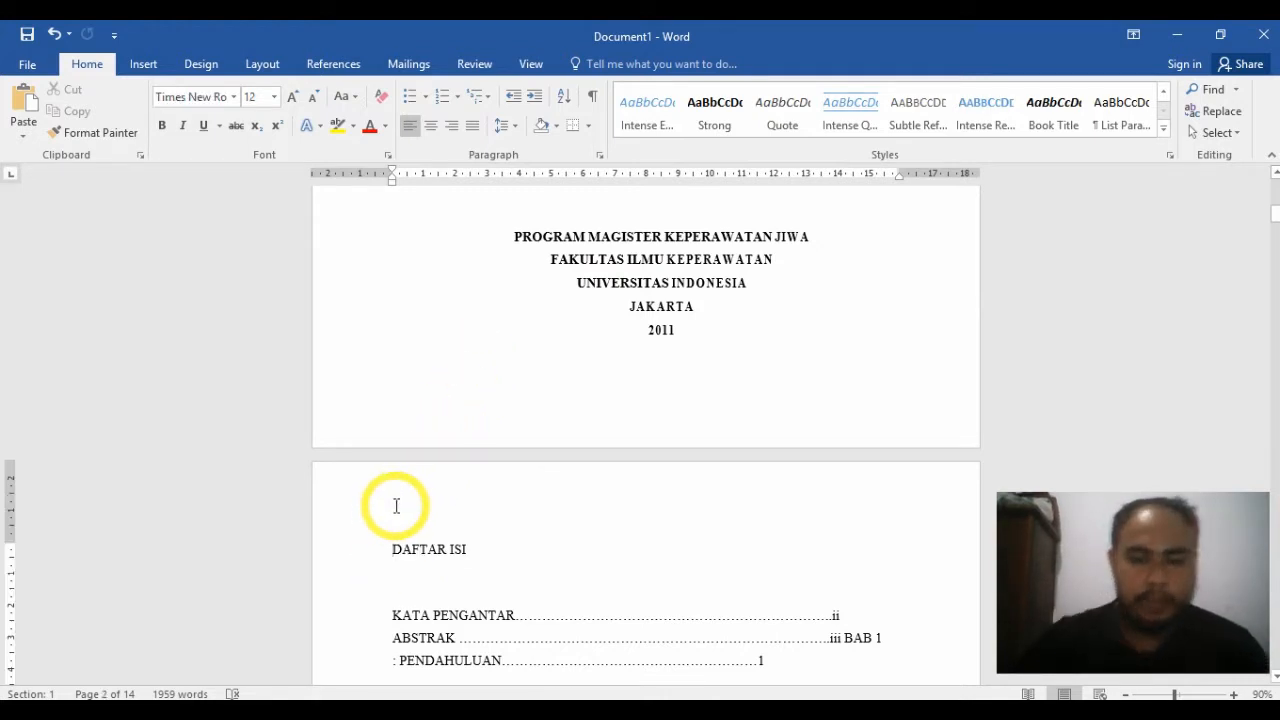
key(BackSpace)
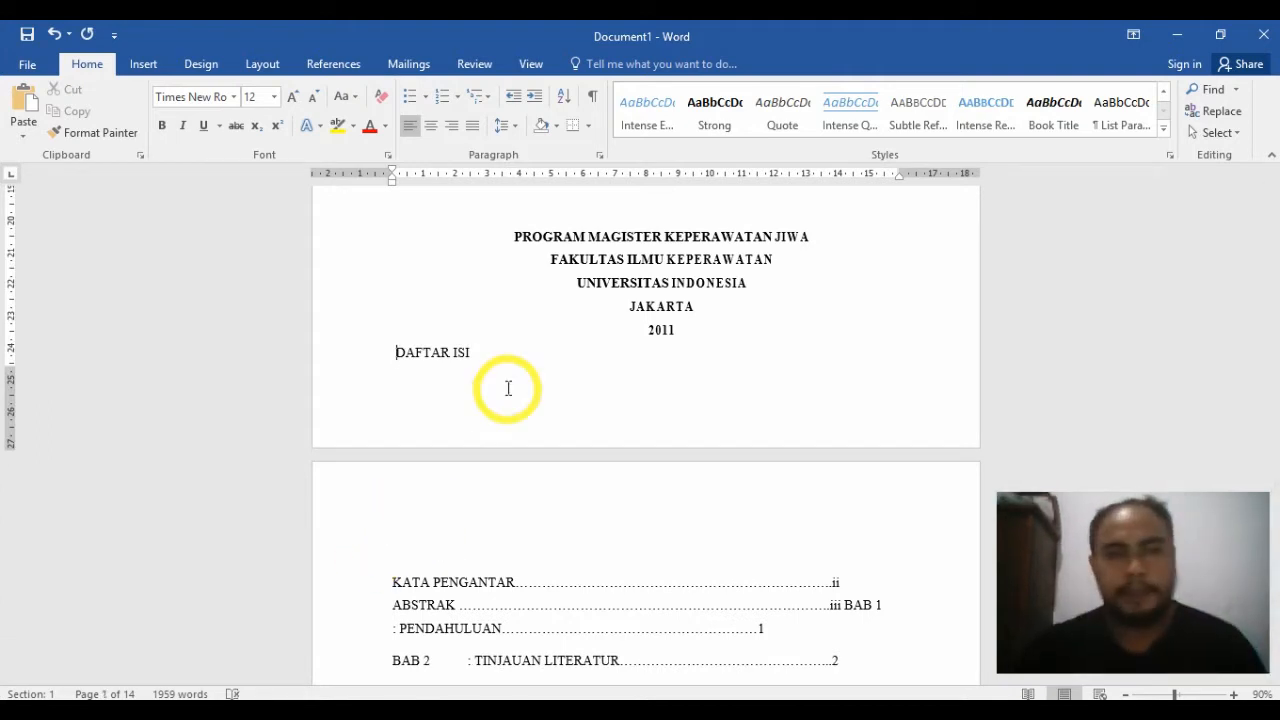
Step: Insert a Next Page section break in front of the DAFTAR ISI heading so it starts a new section after the cover page
click(260, 66)
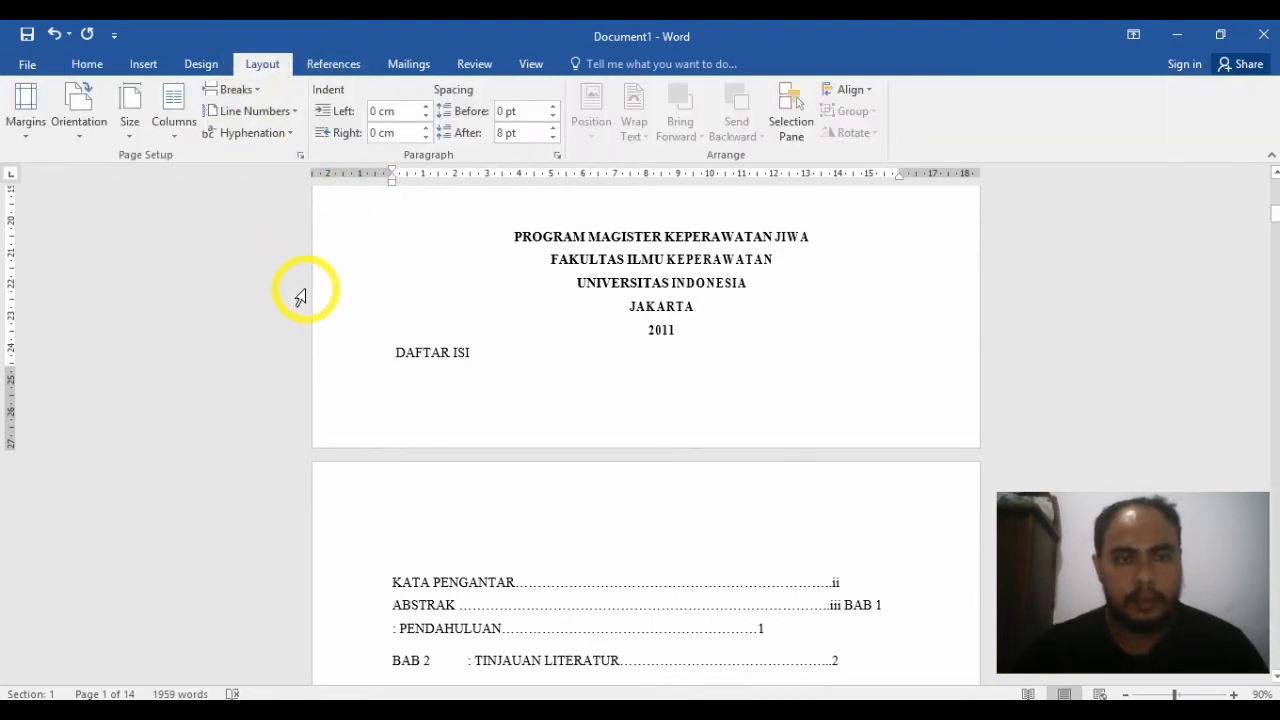
click(140, 64)
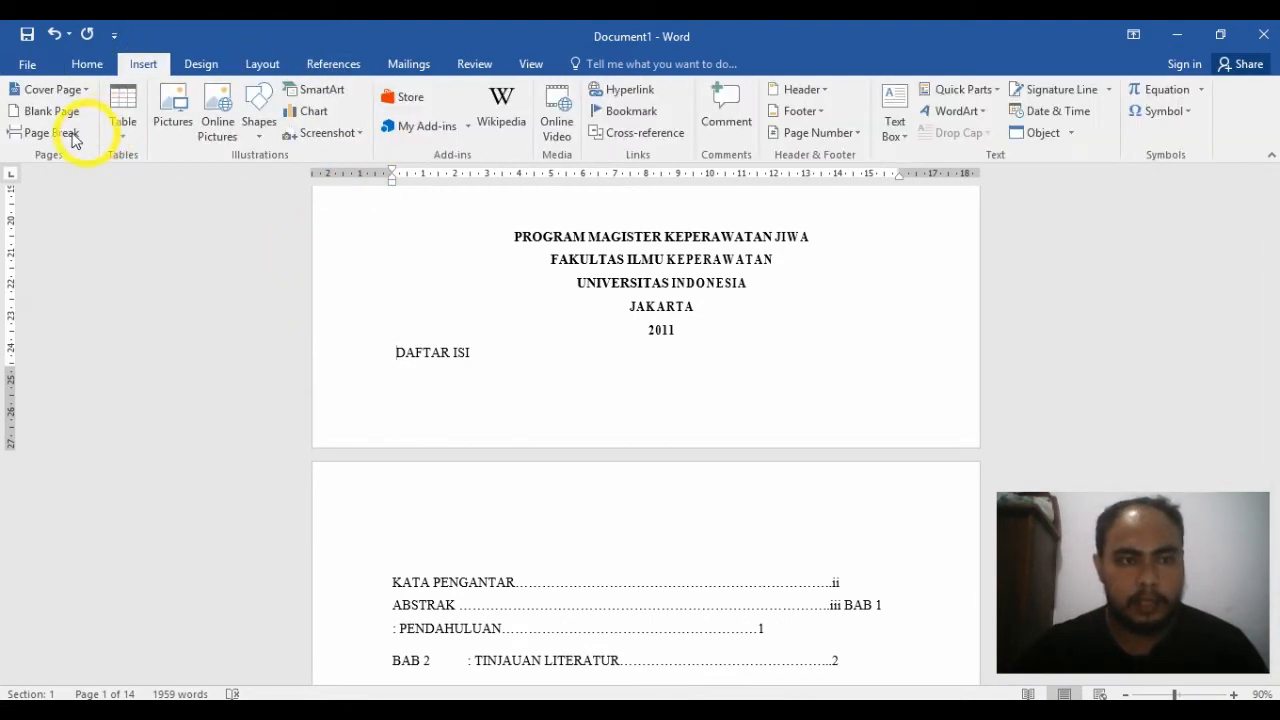
click(258, 64)
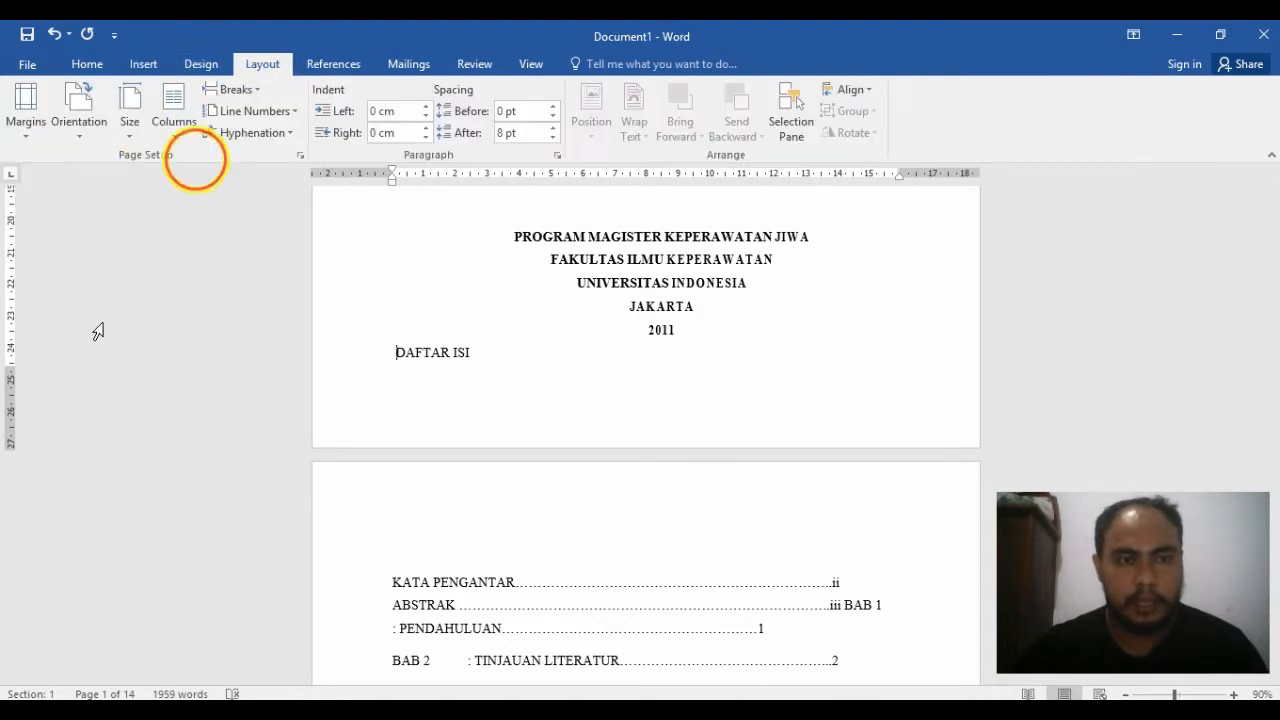
click(258, 91)
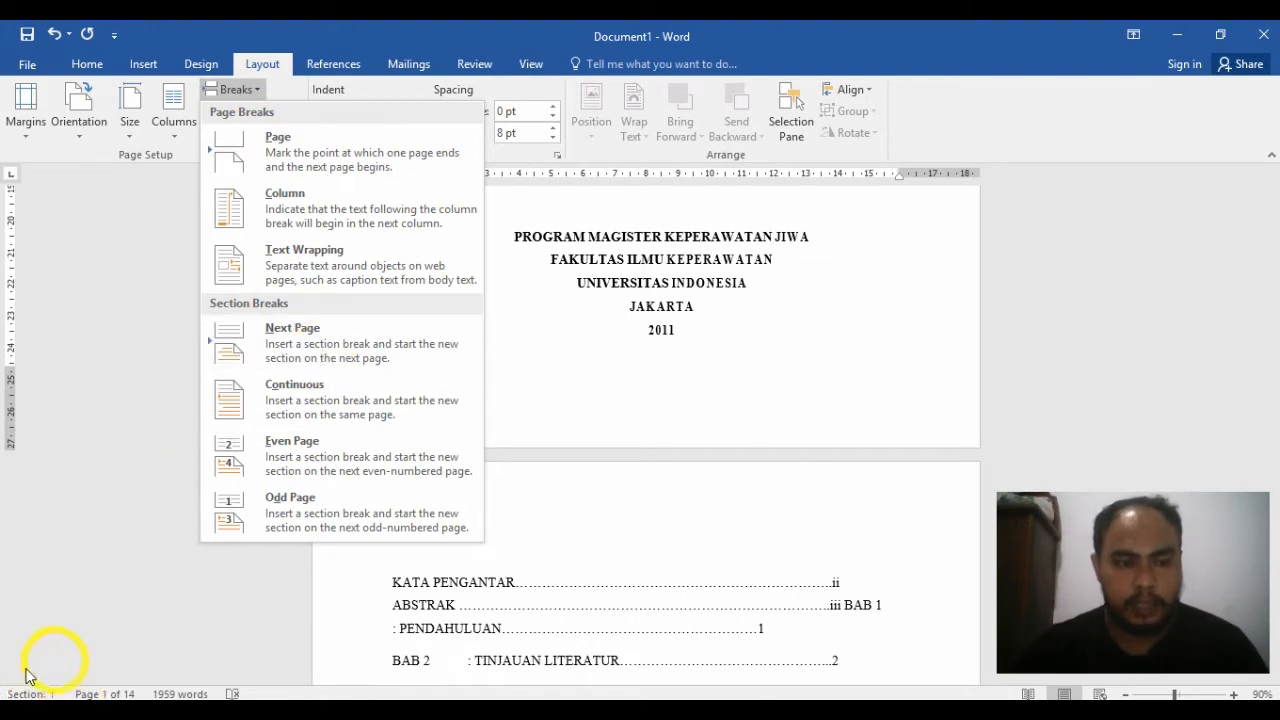
click(345, 345)
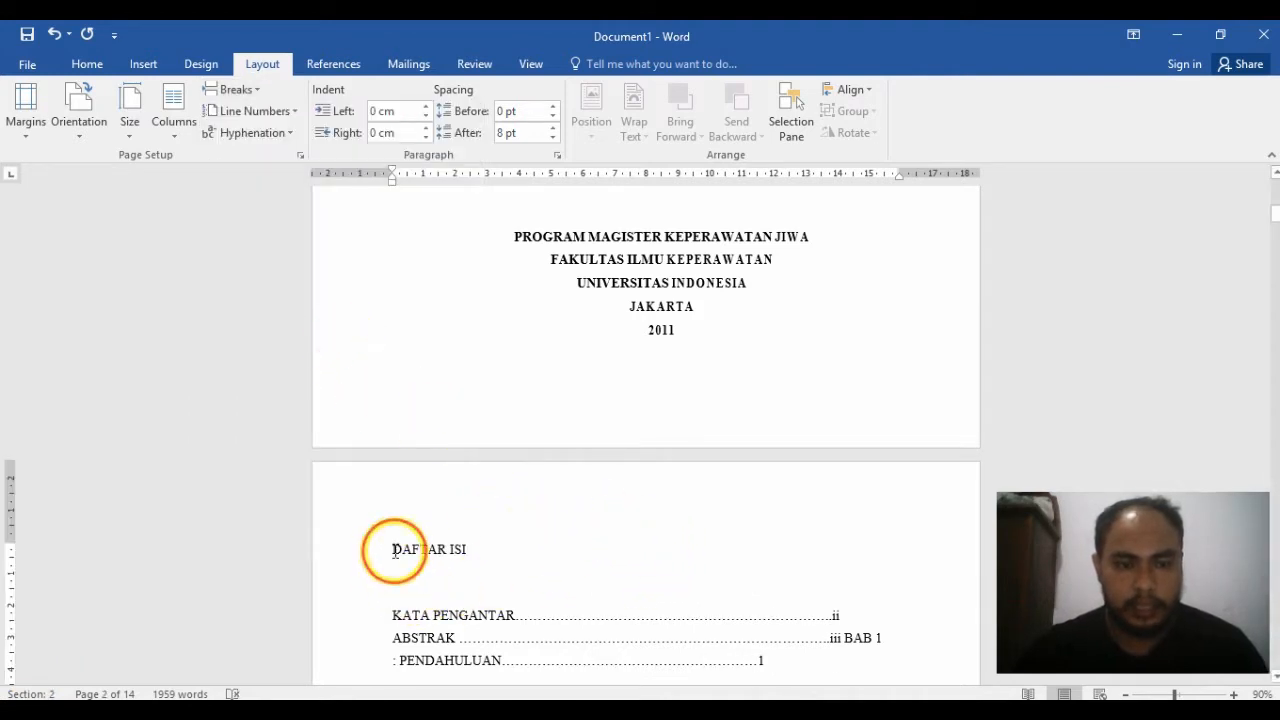
click(406, 364)
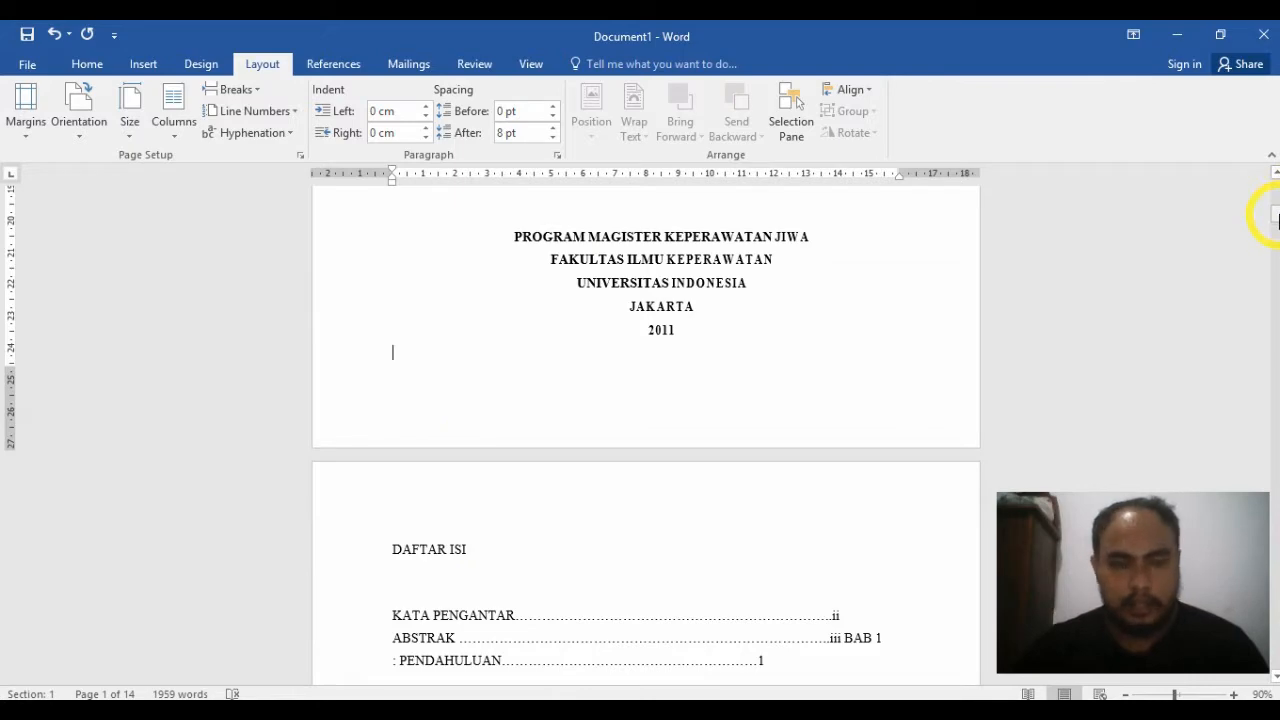
Step: Replace the page break in front of the BAB 1 PENDAHULUAN heading with a Next Page section break
drag(1276, 218, 1276, 255)
drag(1275, 275, 1275, 324)
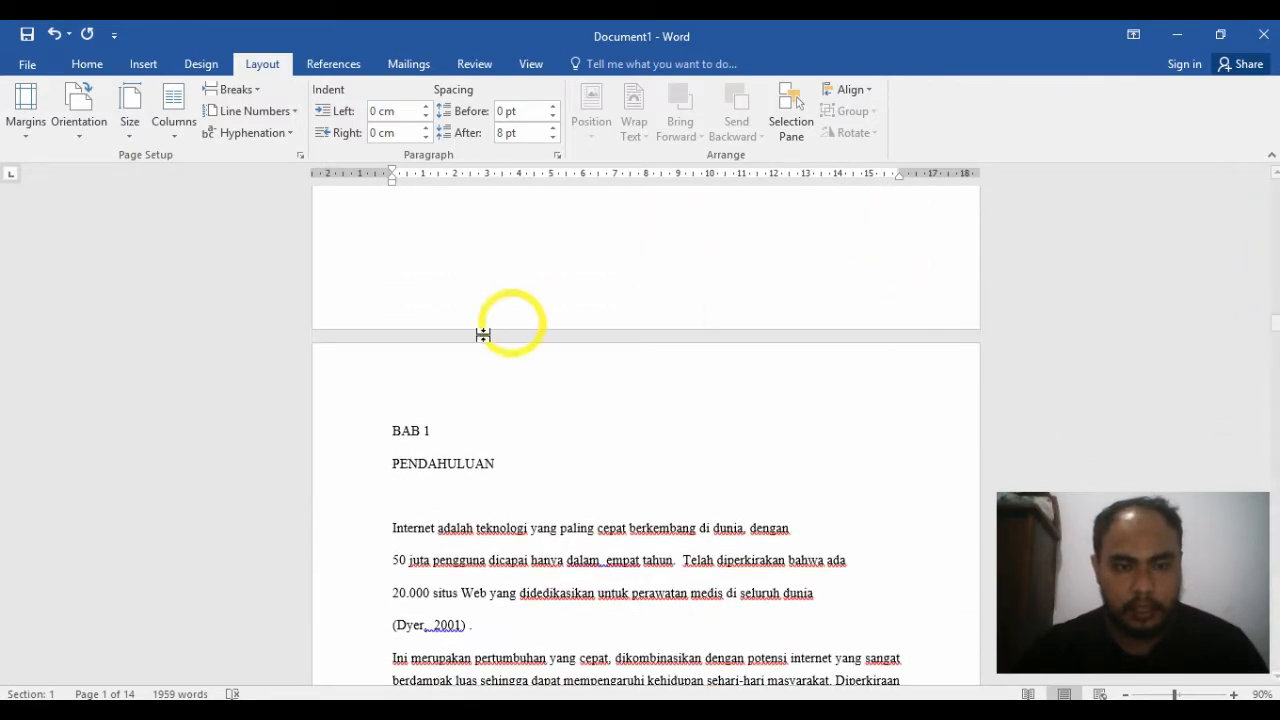
click(392, 430)
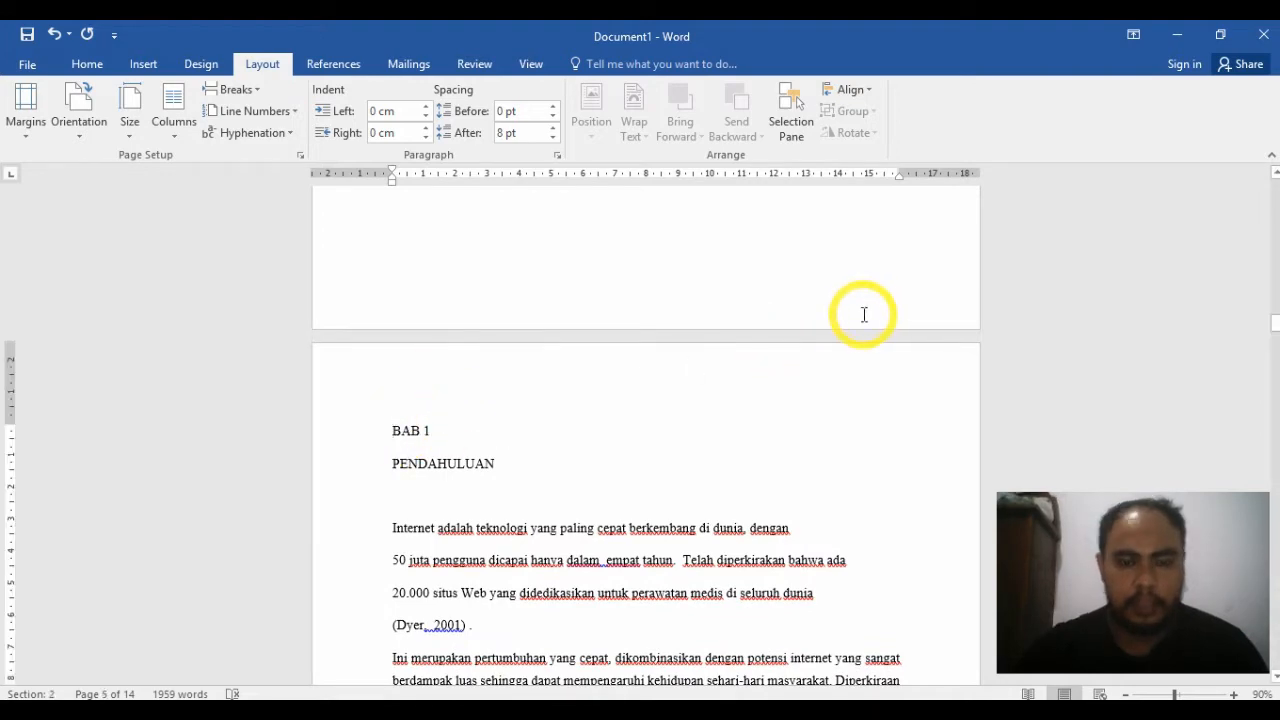
key(BackSpace)
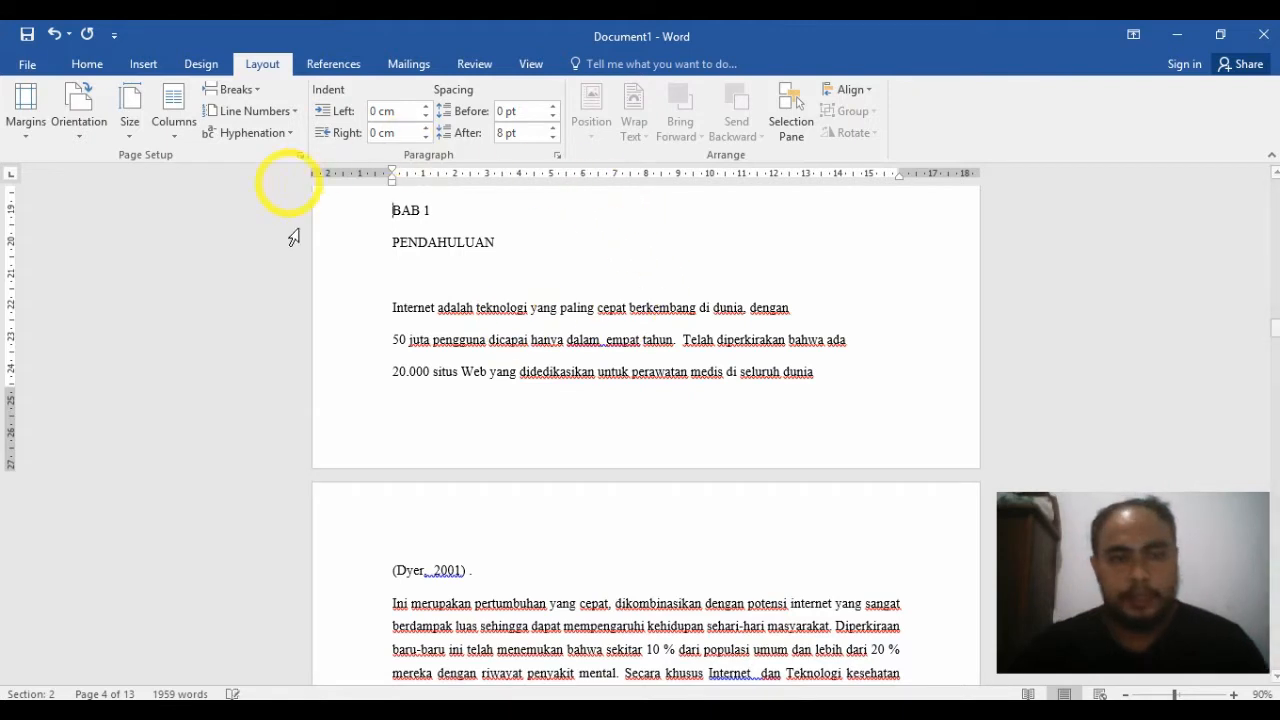
click(262, 96)
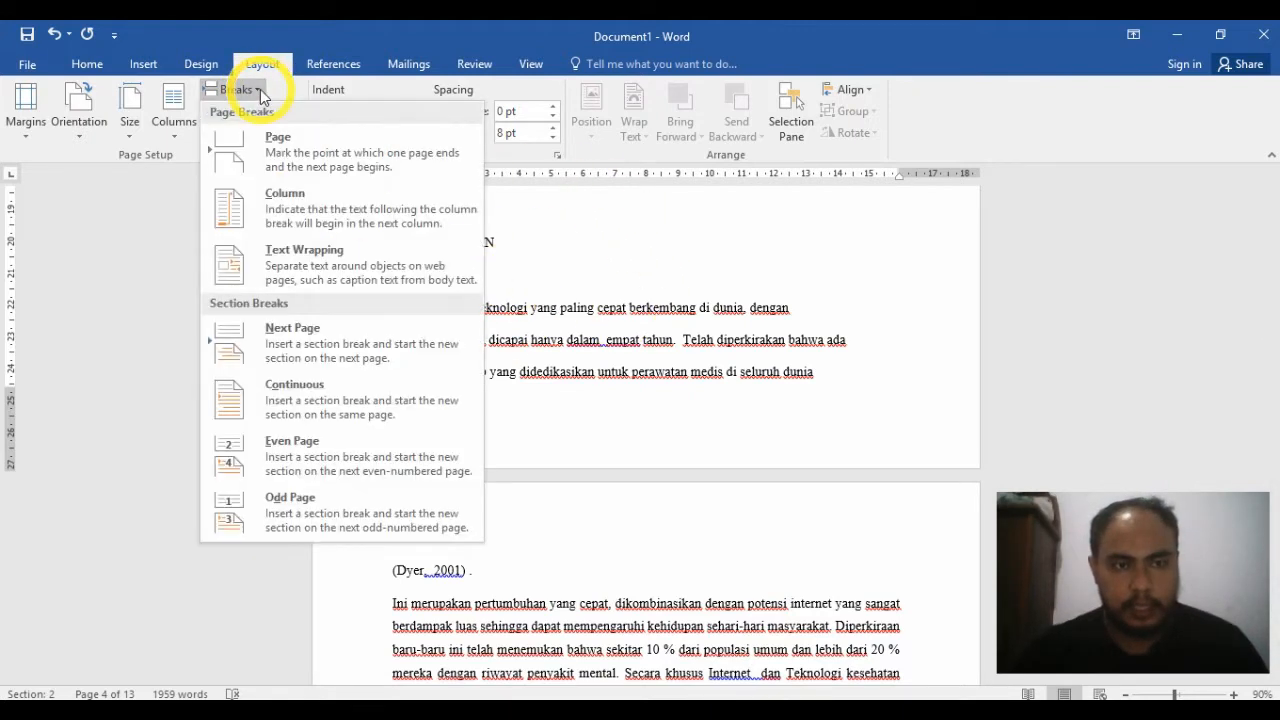
click(338, 350)
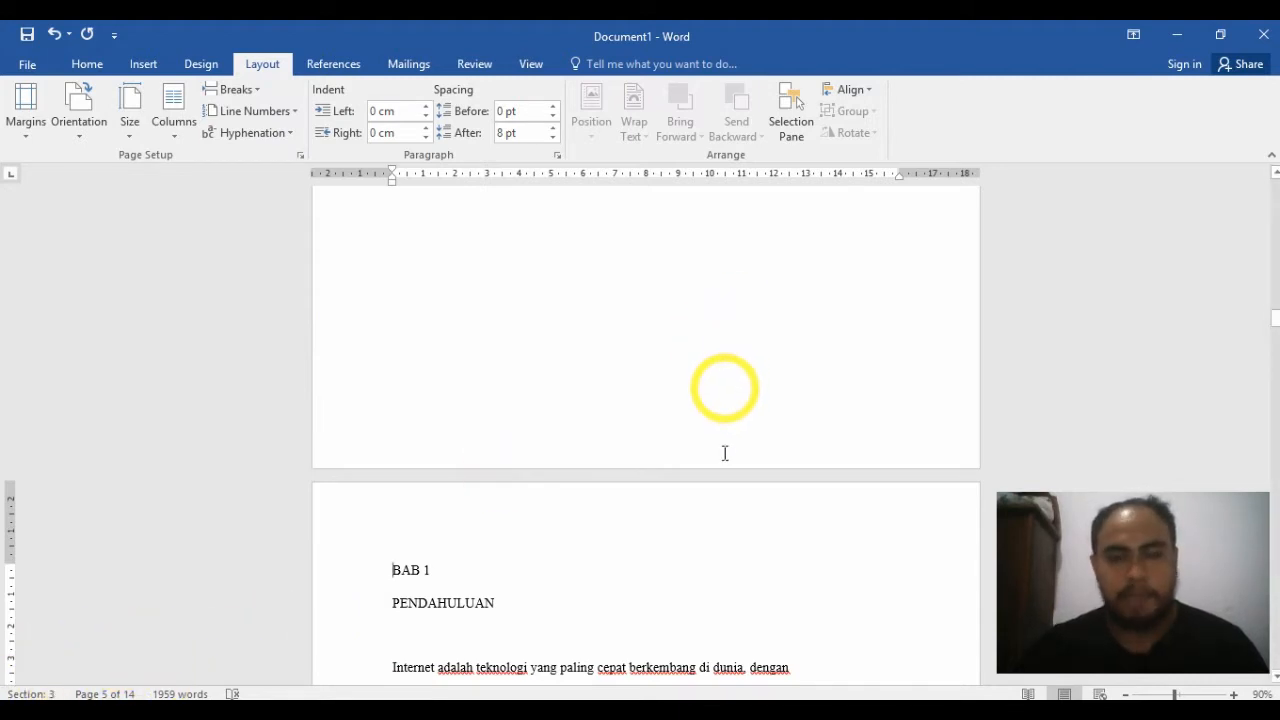
Step: Check the section division by going back from BAB 1 through the front matter and comparing the cover page with DAFTAR ISI
scroll(737, 471, up, 2)
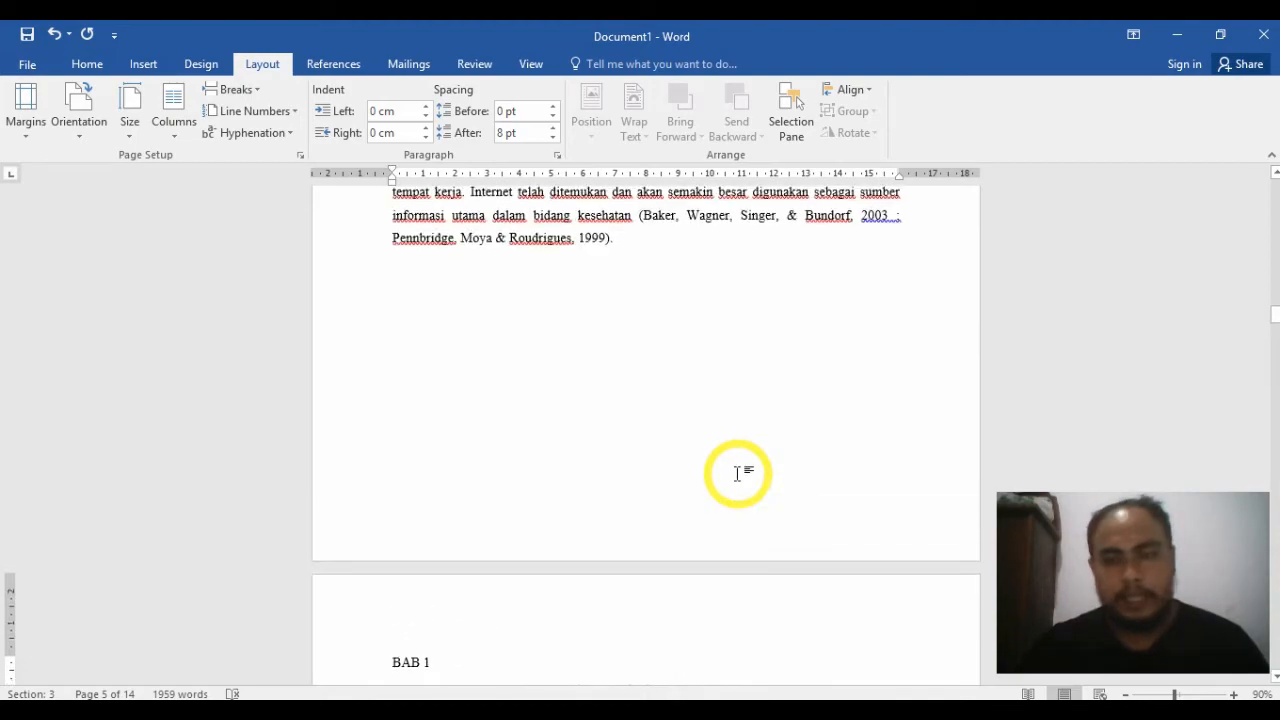
scroll(658, 445, up, 6)
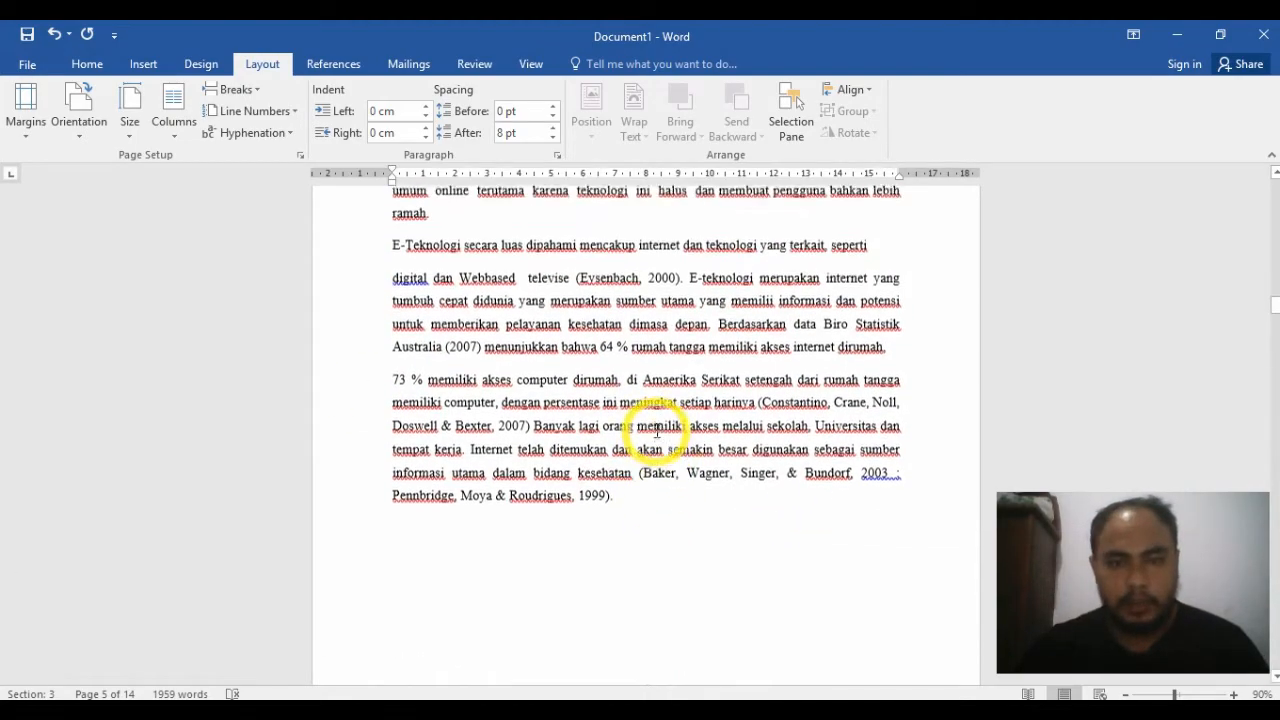
scroll(656, 430, up, 3)
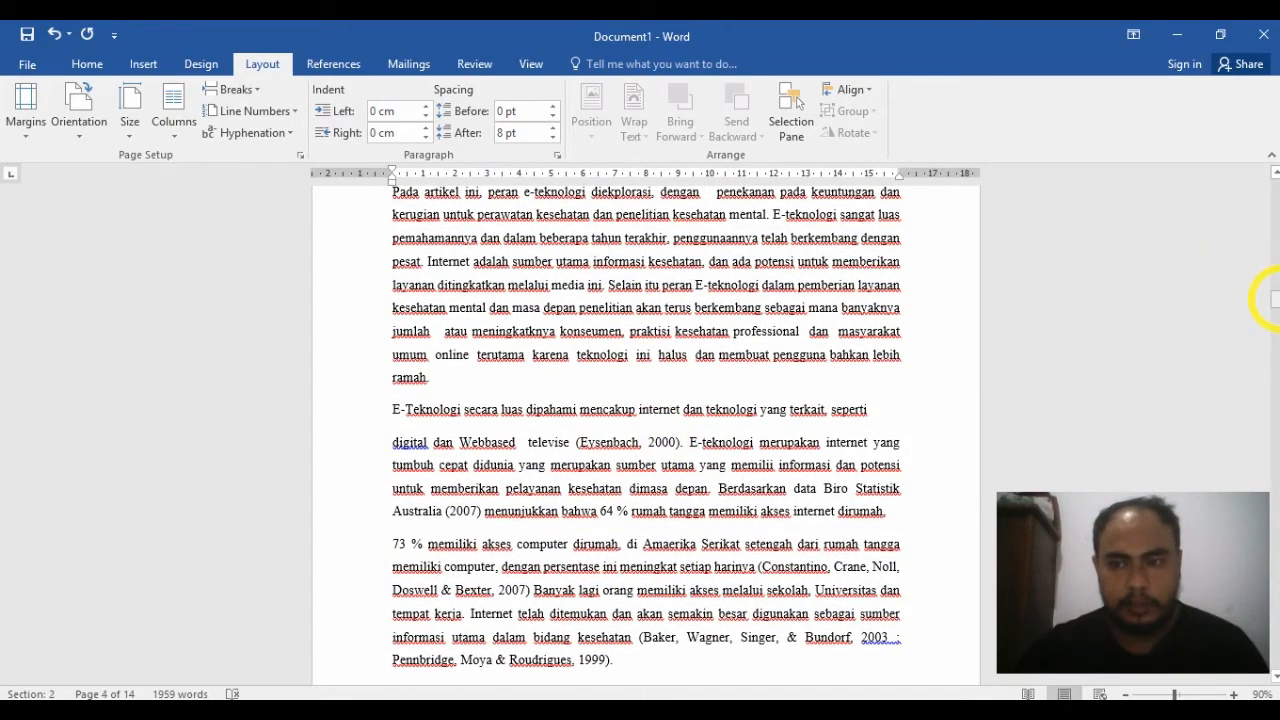
drag(1274, 298, 1274, 208)
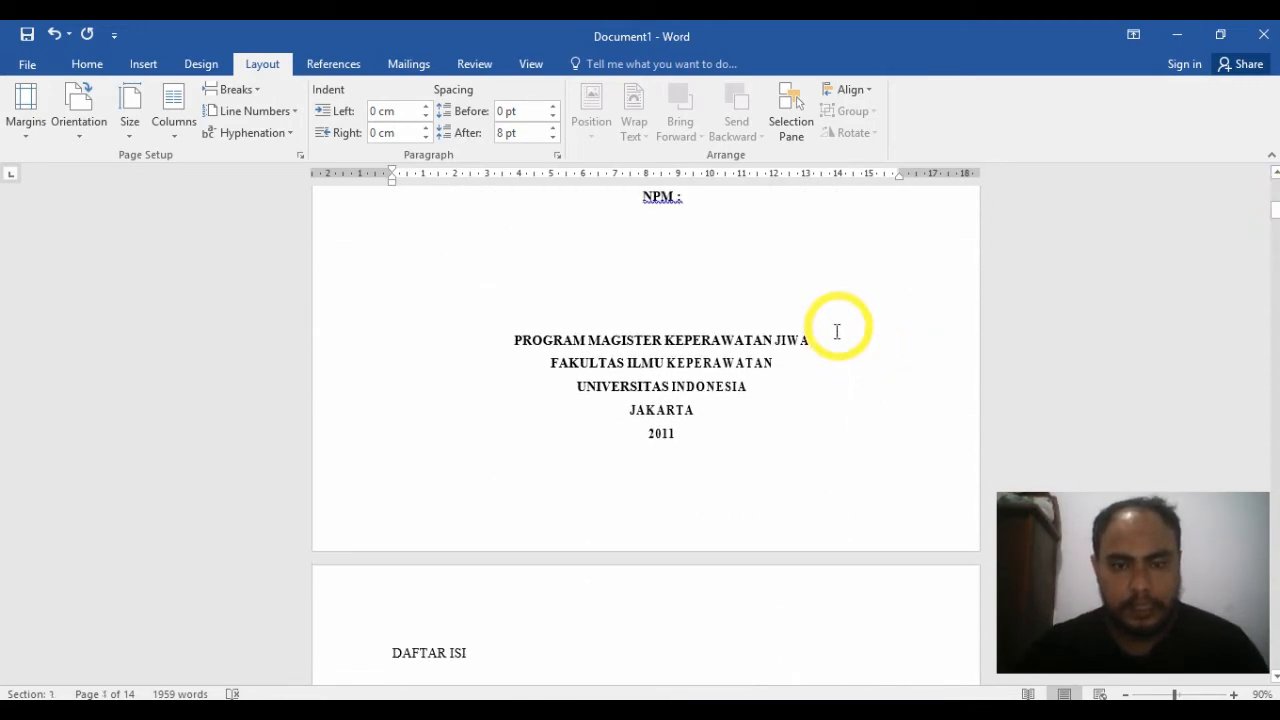
click(749, 433)
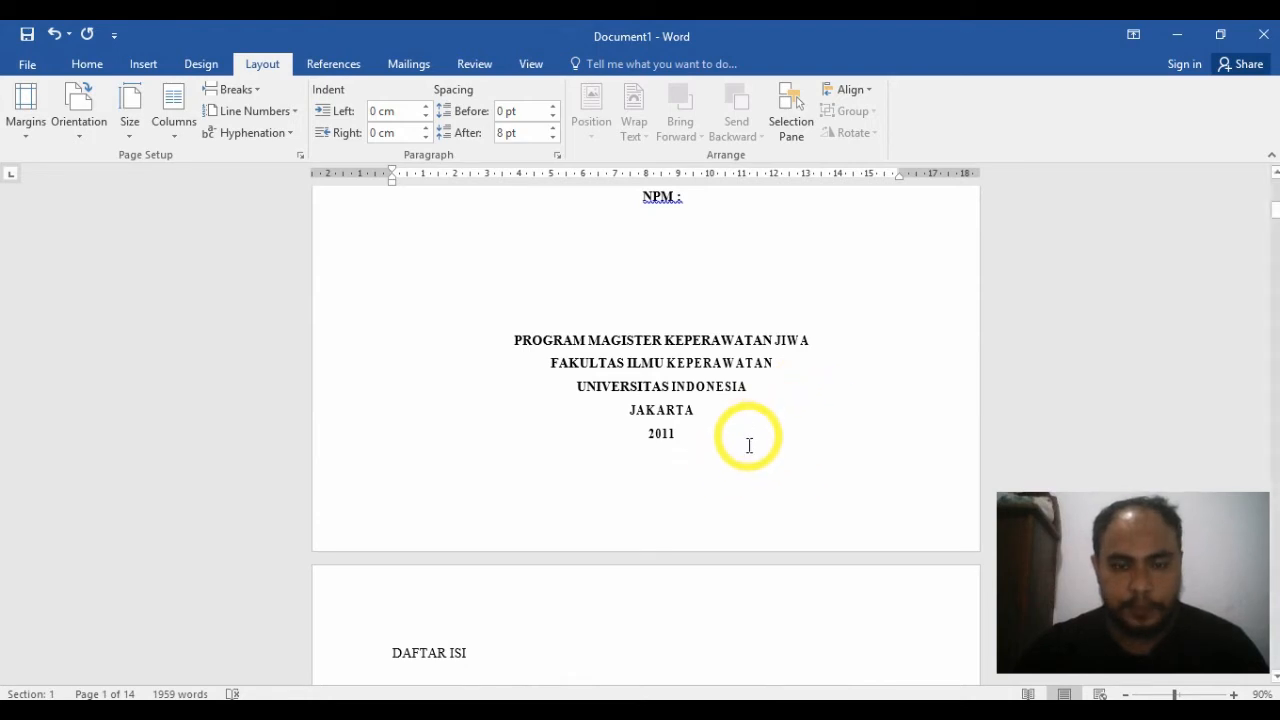
scroll(709, 555, down, 6)
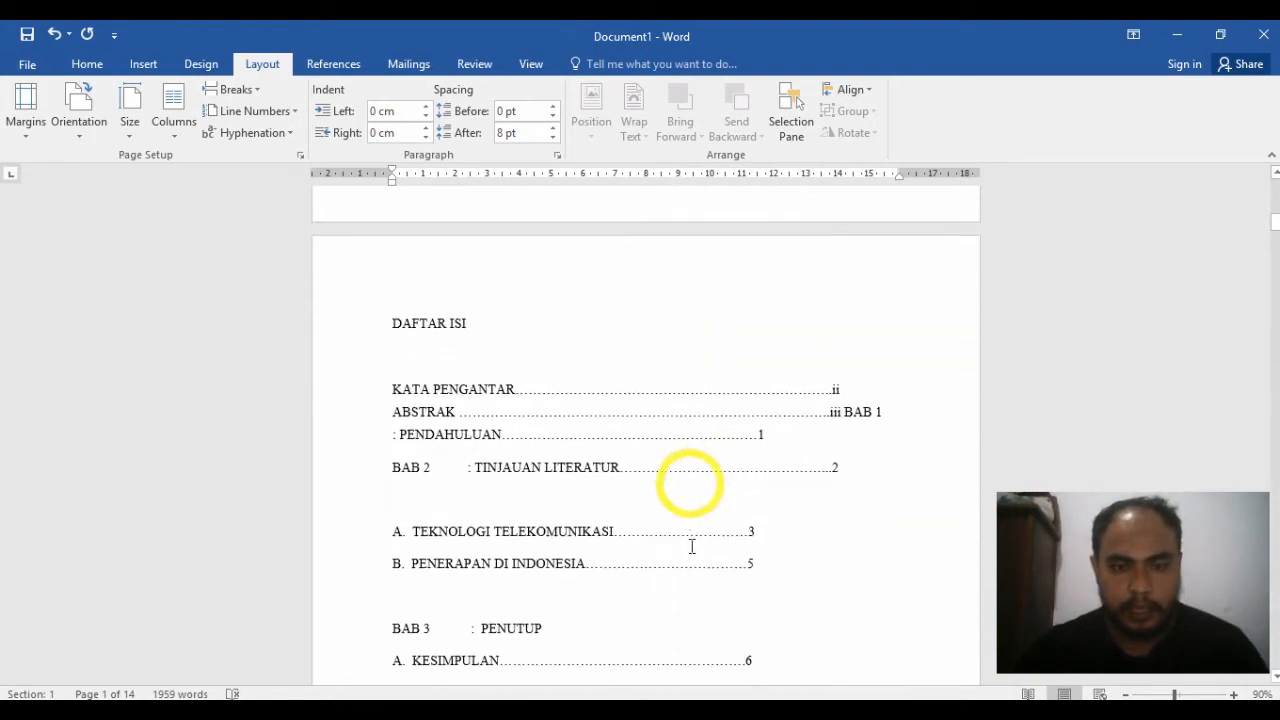
scroll(755, 465, down, 3)
click(757, 518)
scroll(748, 355, up, 3)
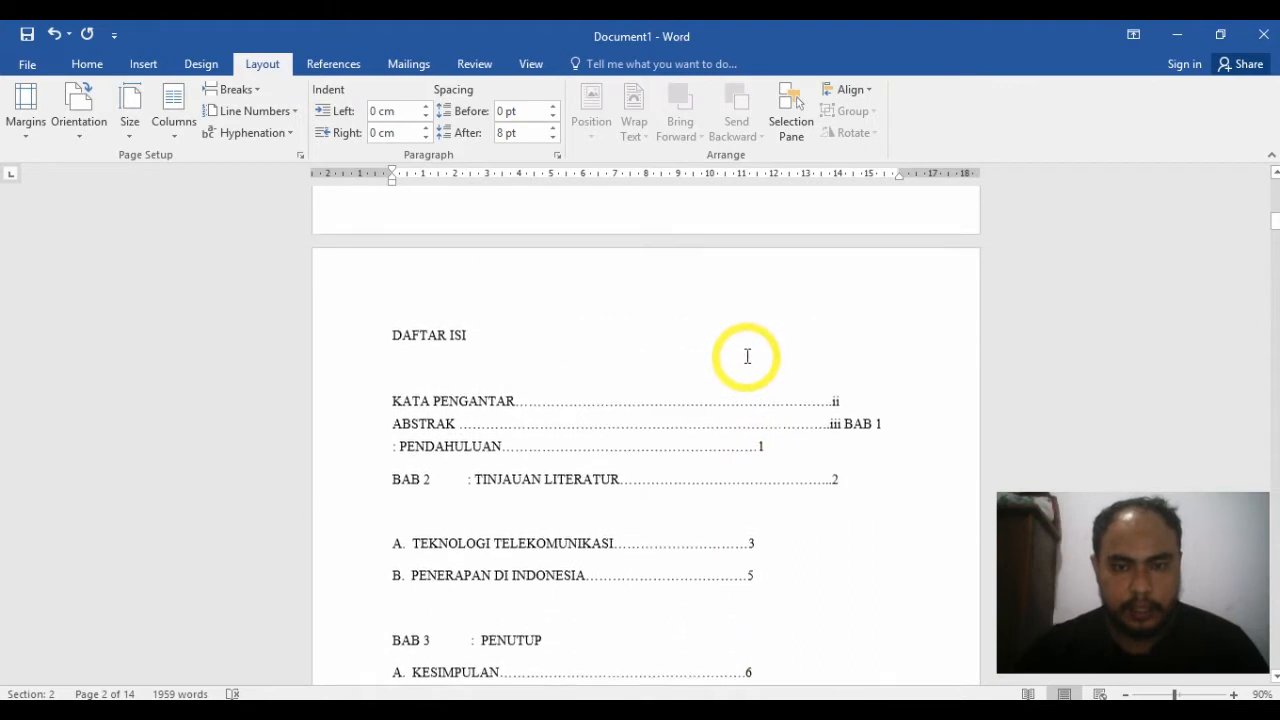
scroll(747, 356, up, 4)
click(783, 405)
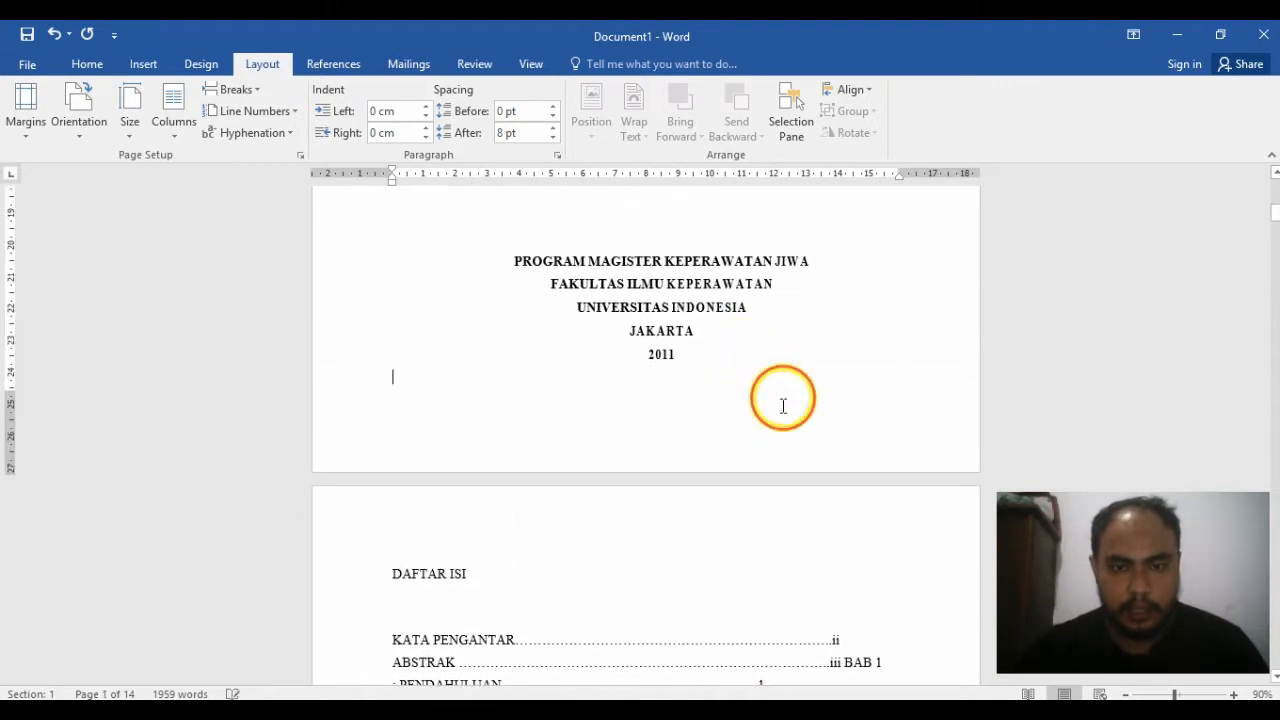
Step: Open header and footer editing and turn off Link to Previous for the header and footer of Section 2
double_click(780, 428)
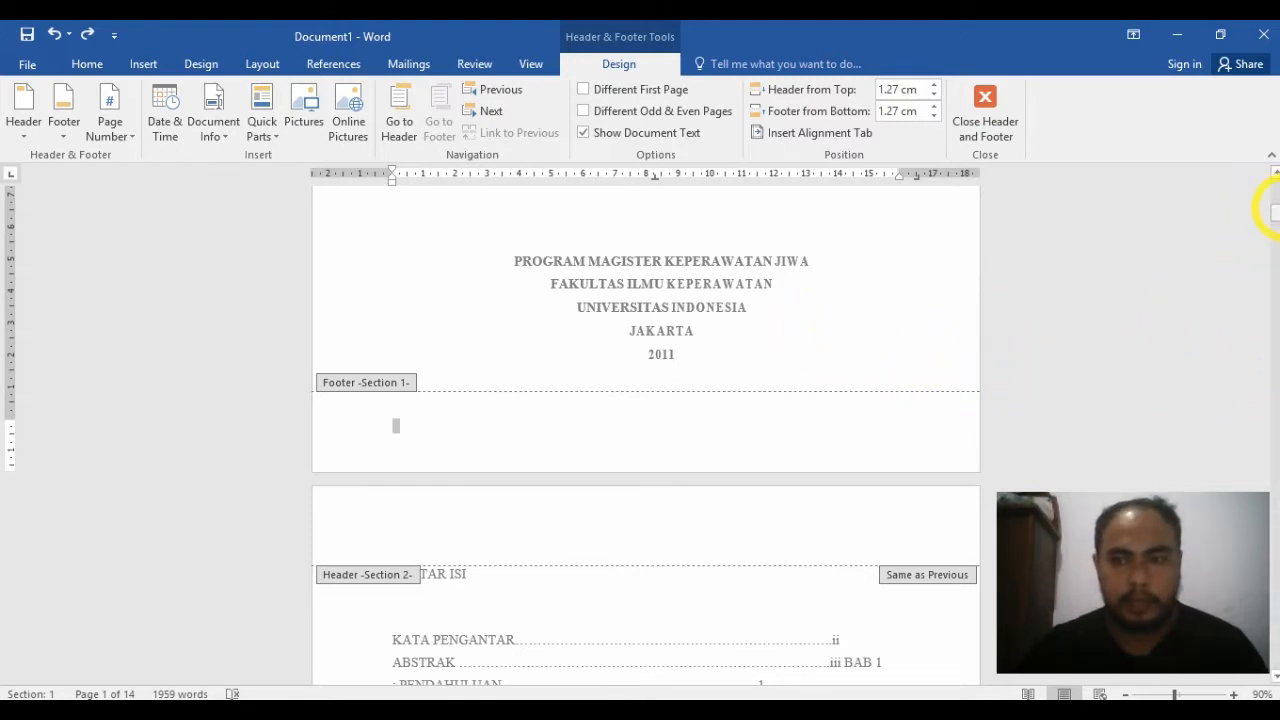
drag(1272, 212, 1272, 204)
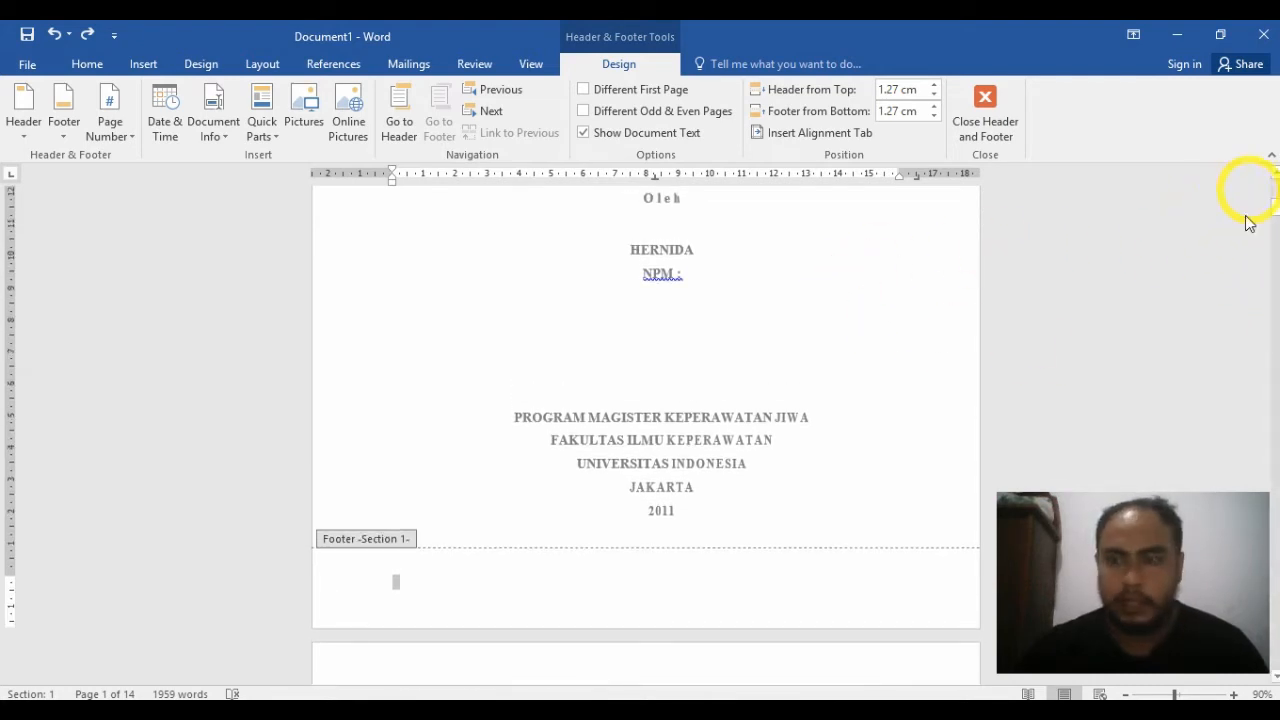
drag(1276, 212, 1276, 217)
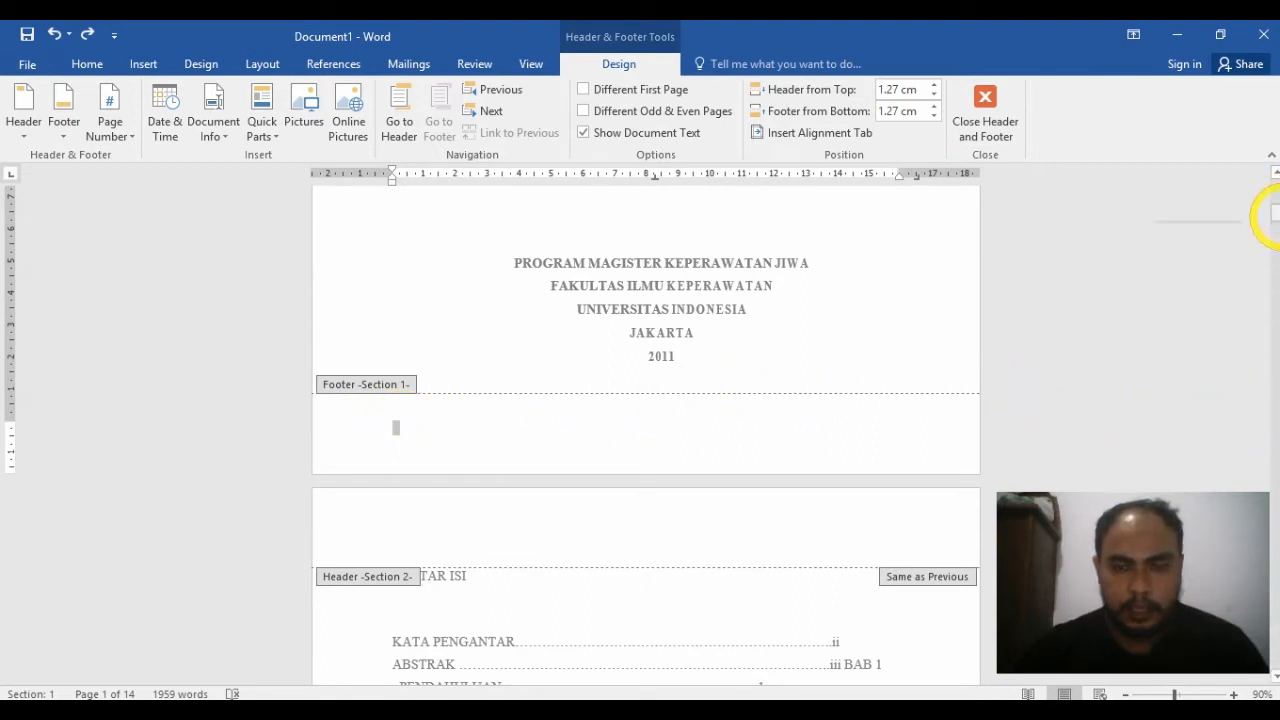
drag(1276, 212, 1276, 218)
click(924, 296)
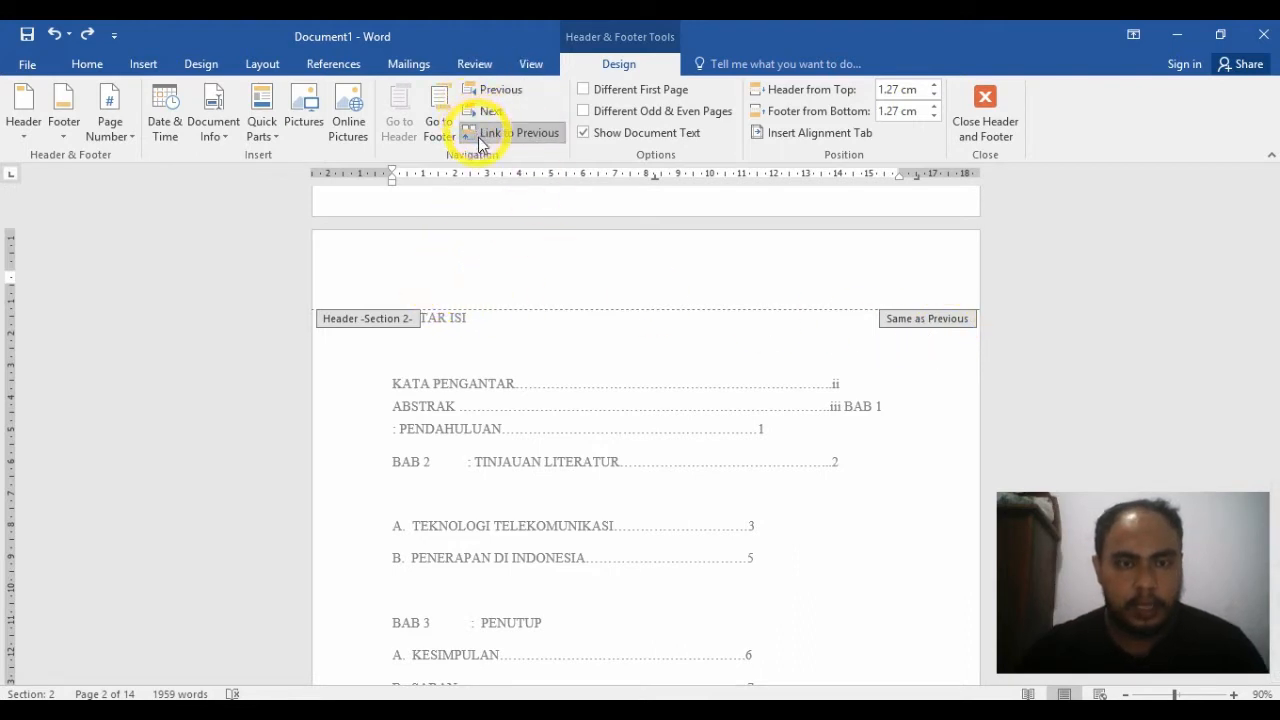
click(537, 140)
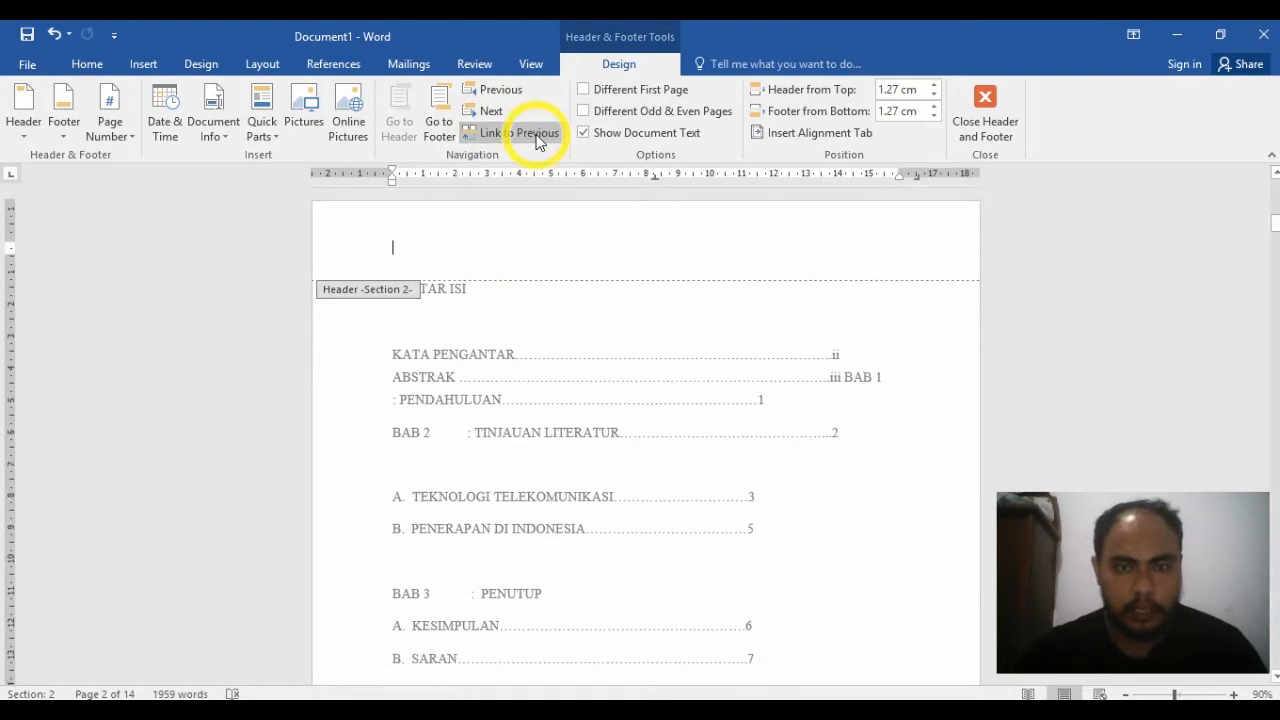
click(437, 138)
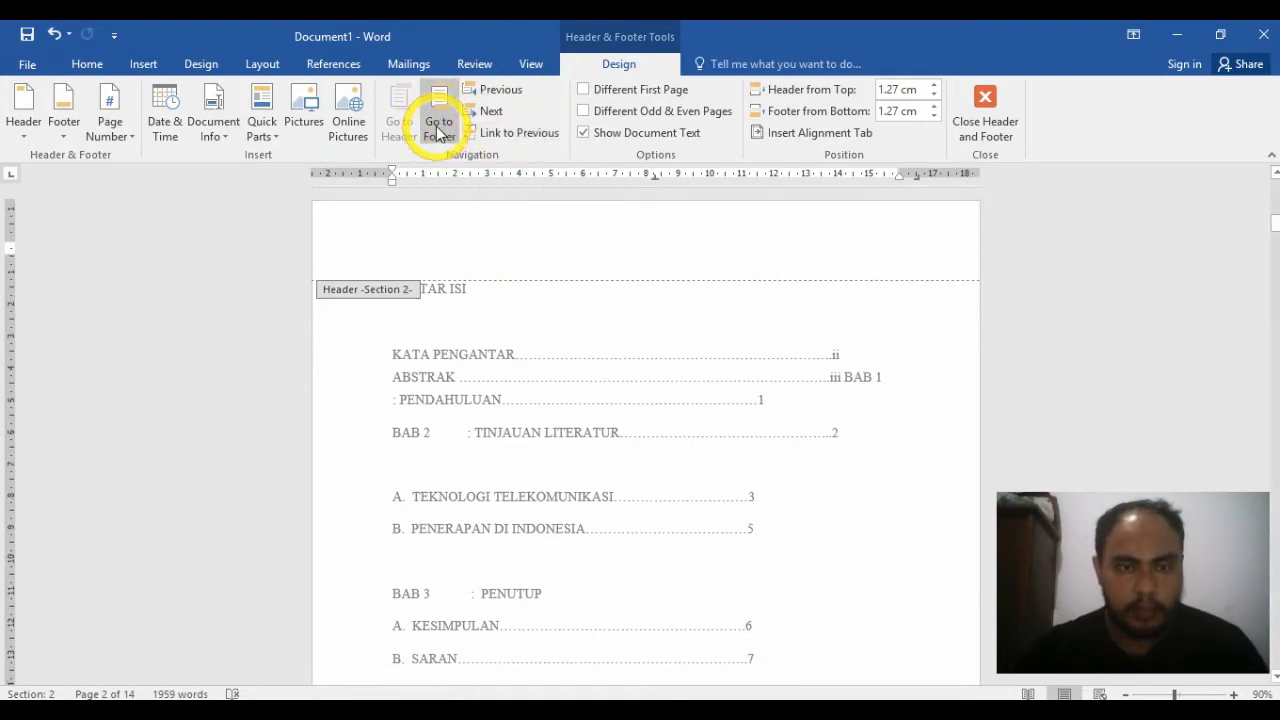
click(525, 140)
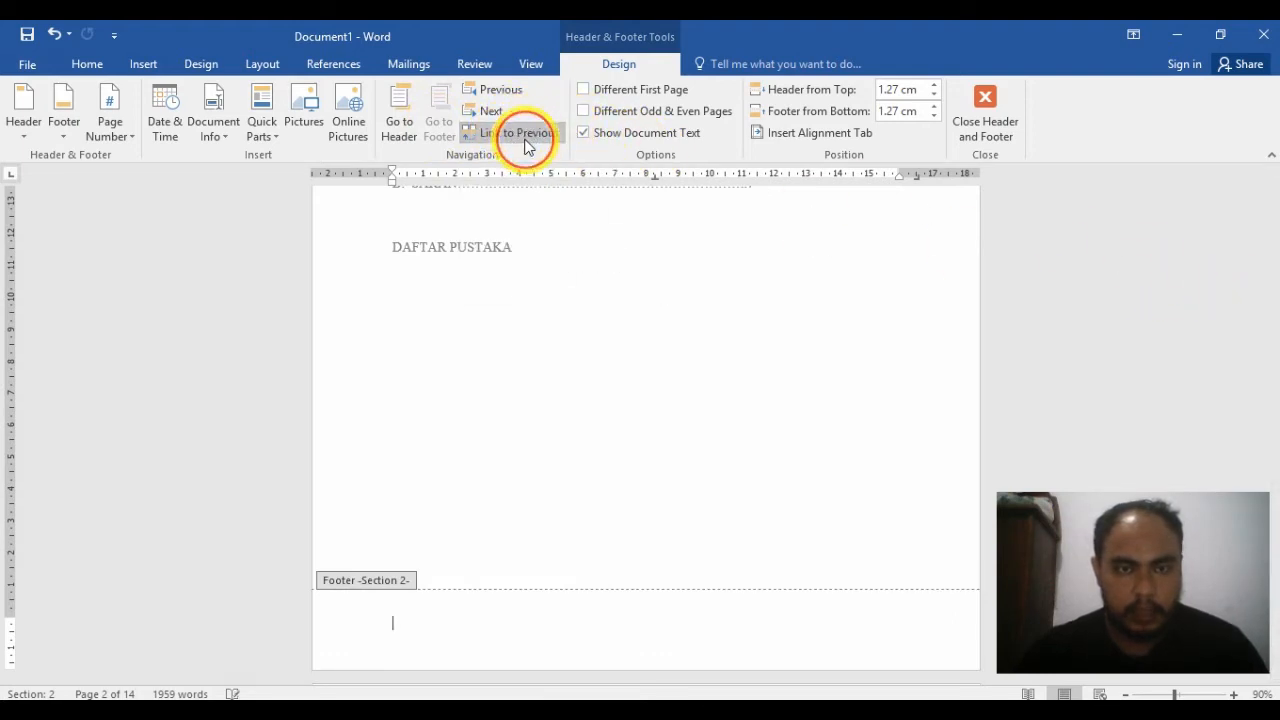
Step: Turn off Link to Previous for the Section 3 header and footer at BAB 1, and return to the body text
drag(1277, 246, 1275, 326)
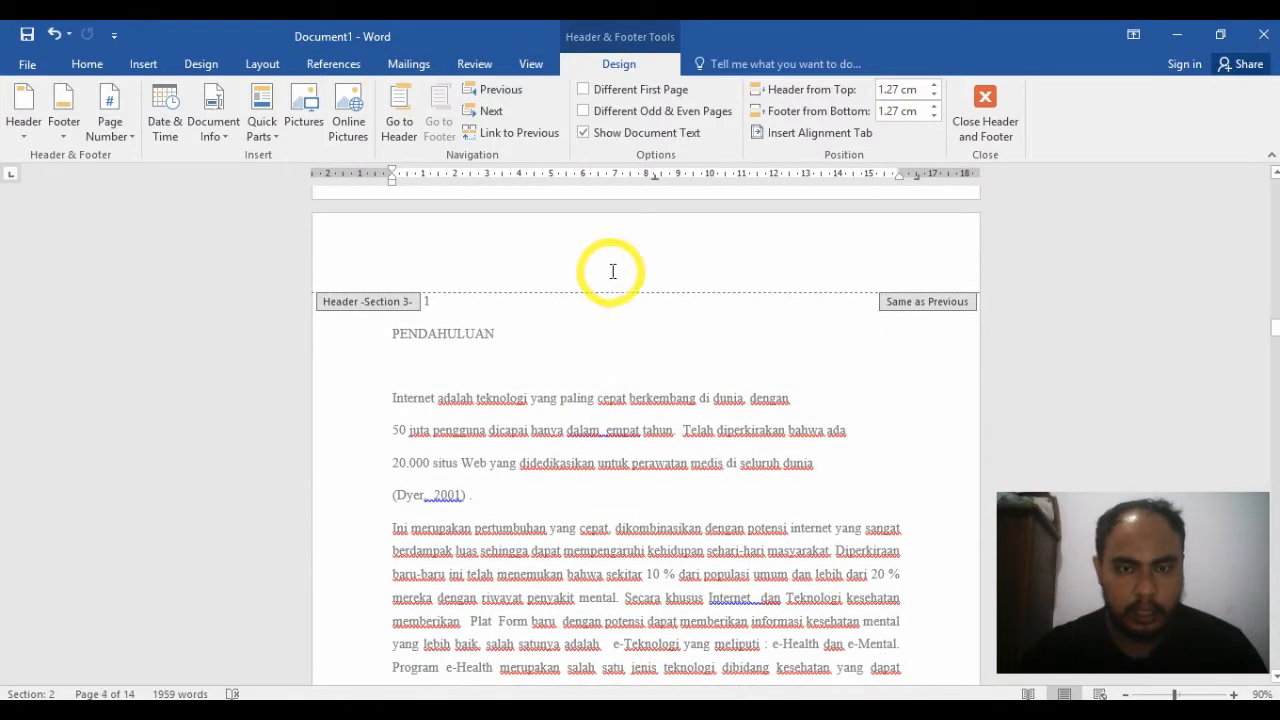
click(535, 270)
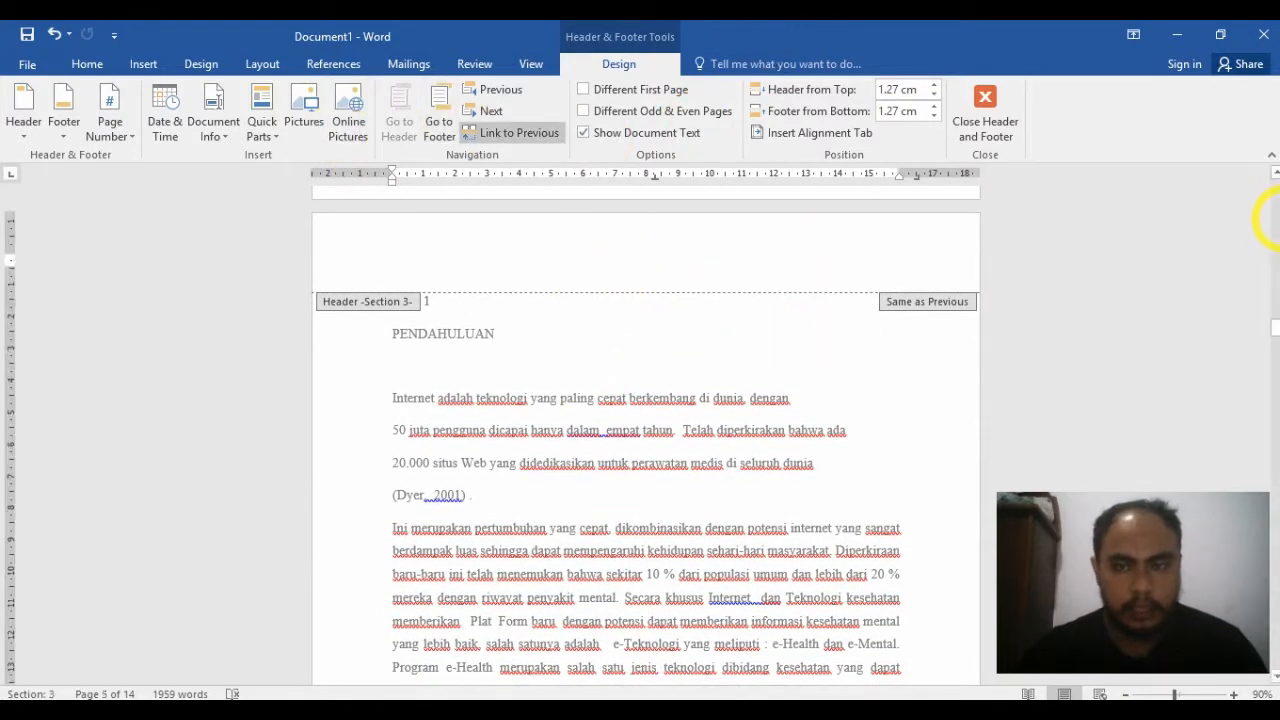
click(535, 142)
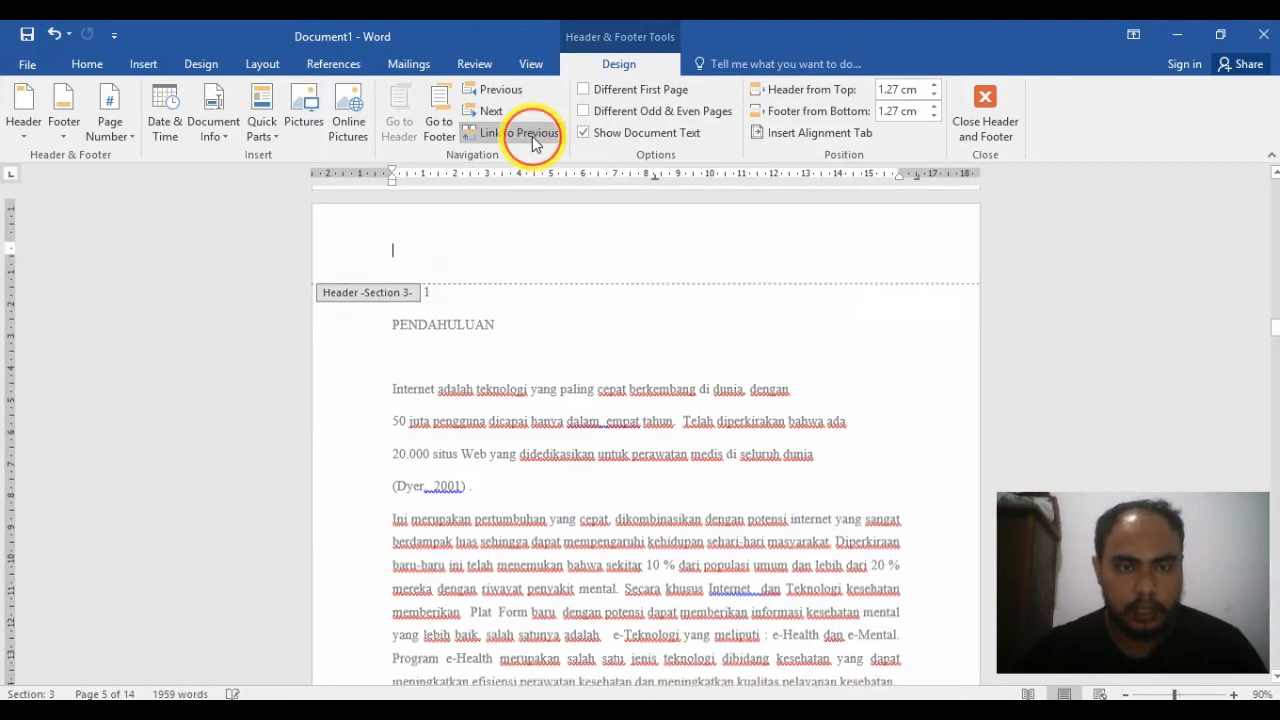
click(437, 120)
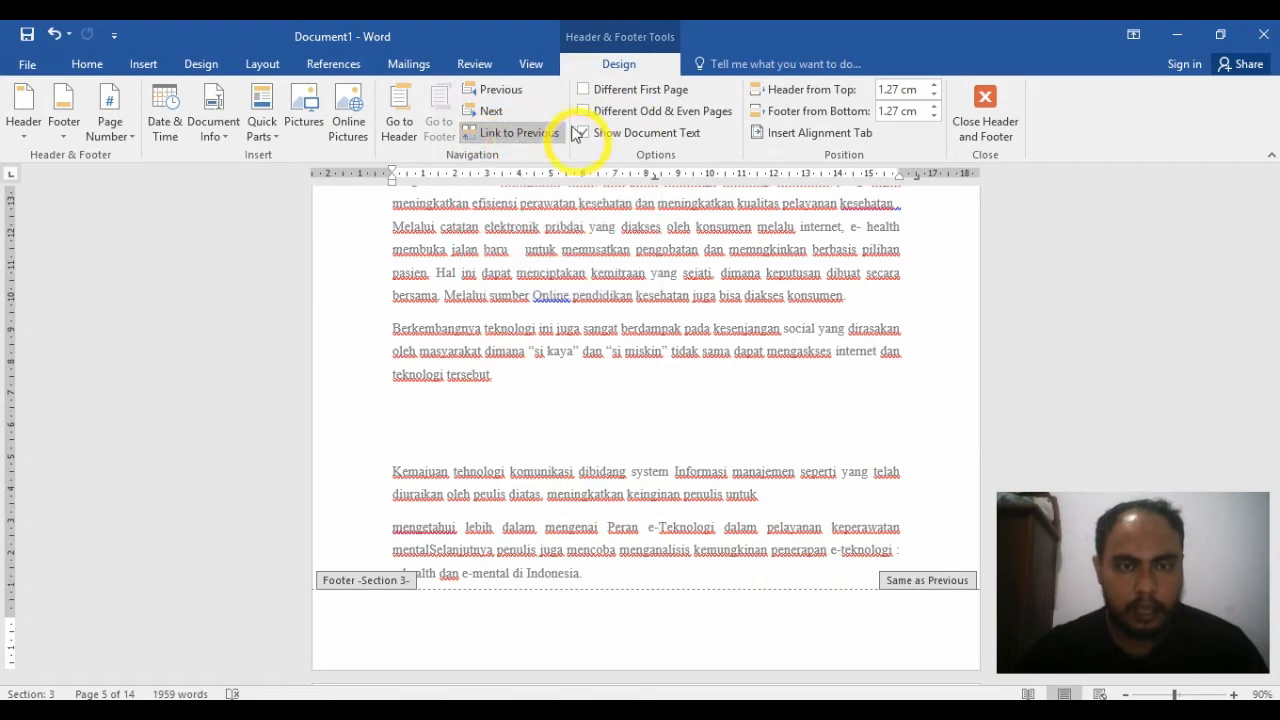
click(530, 132)
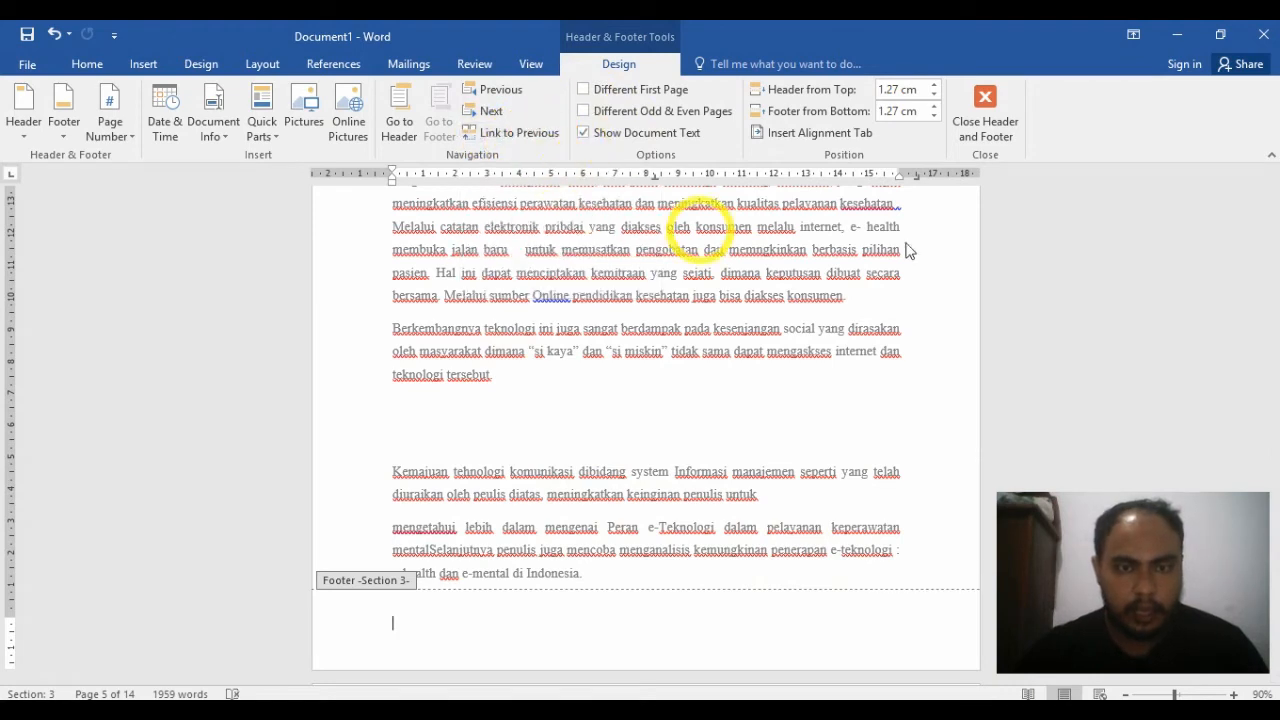
double_click(1162, 305)
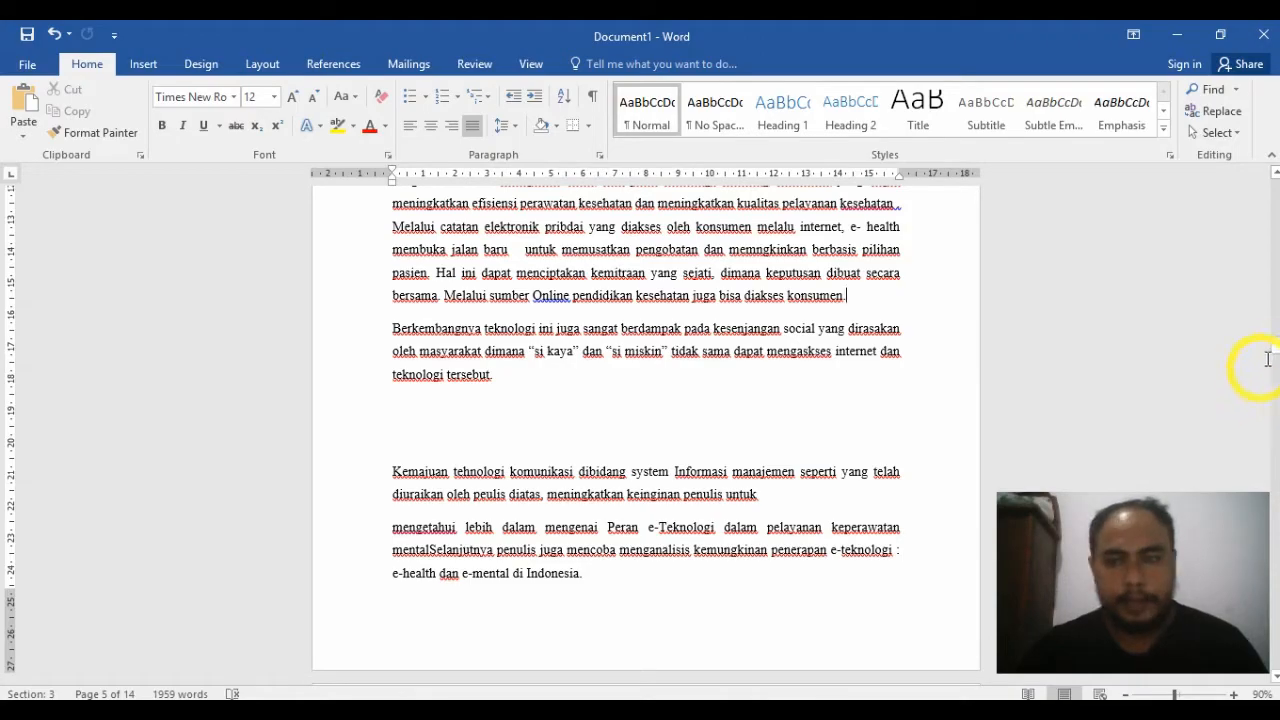
Step: Set the page number format of the DAFTAR ISI section to i, ii, iii, starting at i
drag(1276, 352, 1251, 228)
click(633, 268)
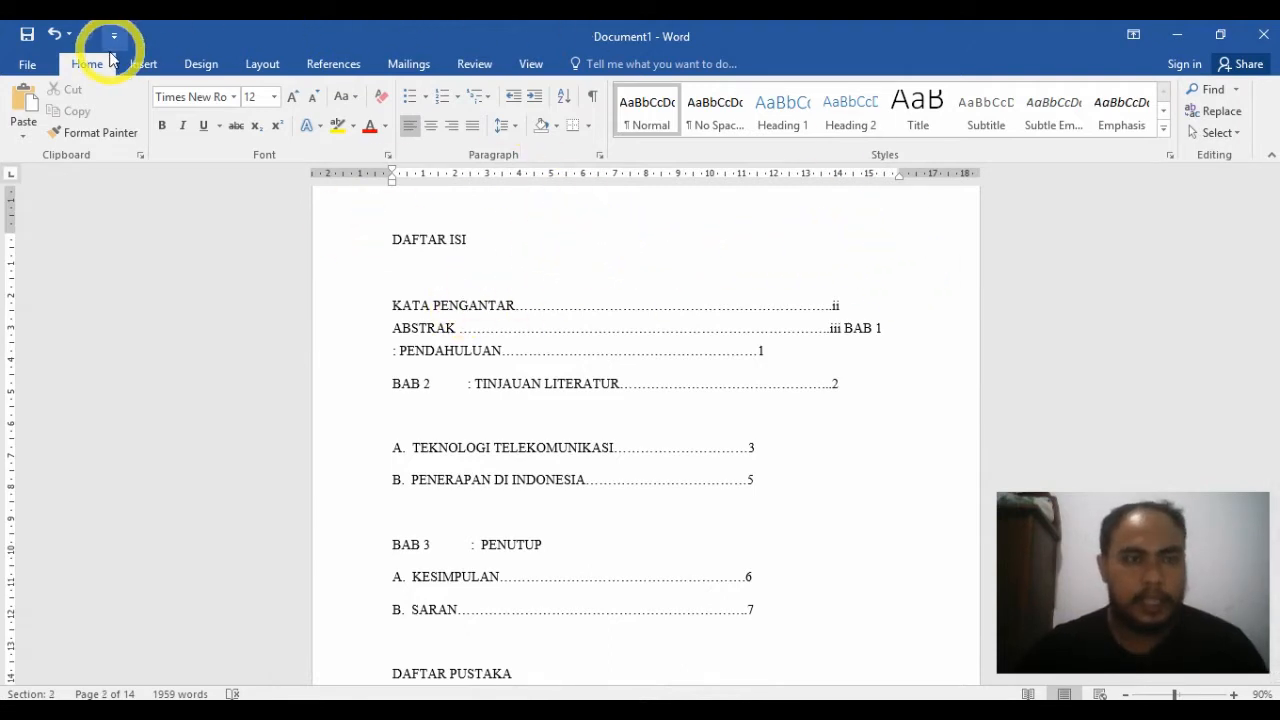
click(142, 66)
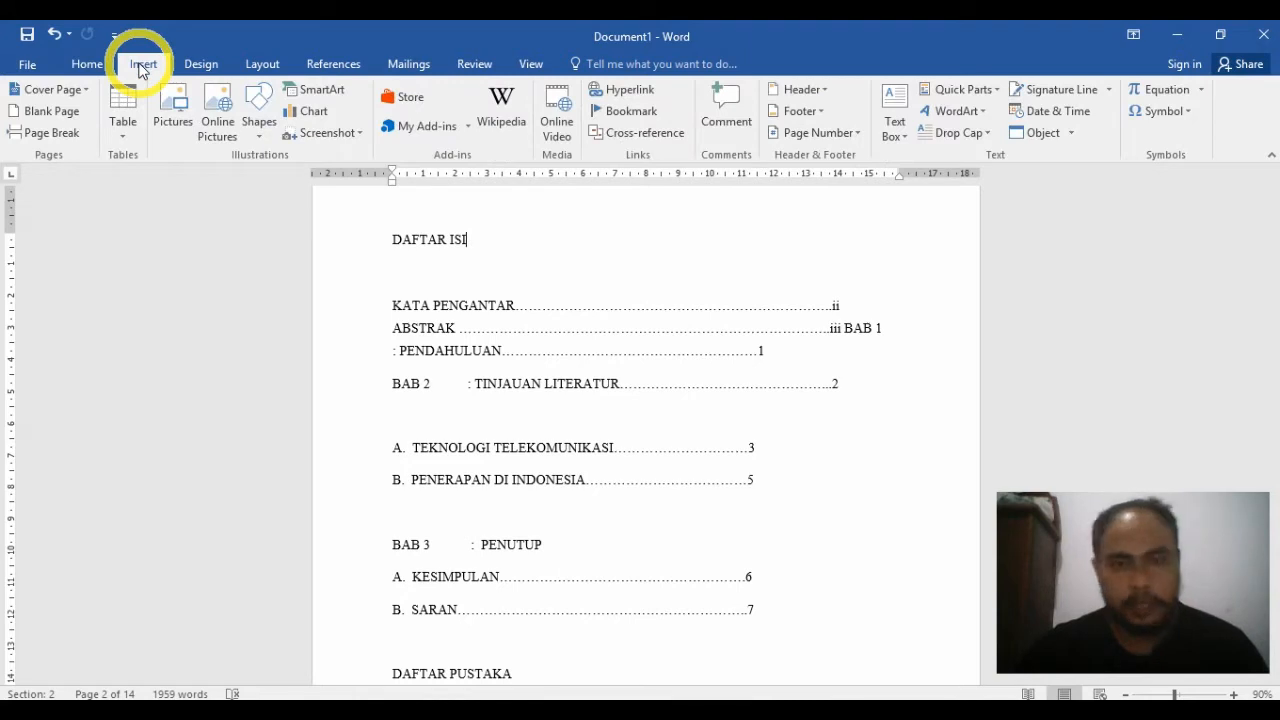
click(861, 140)
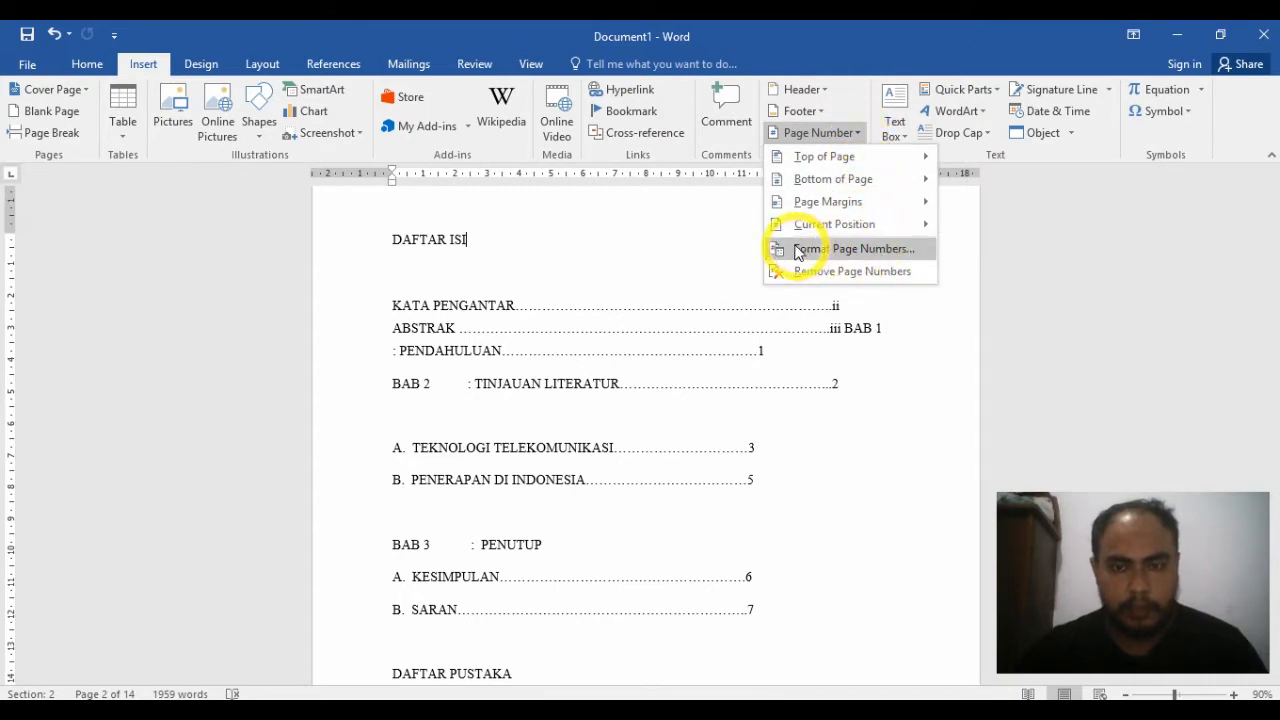
click(851, 246)
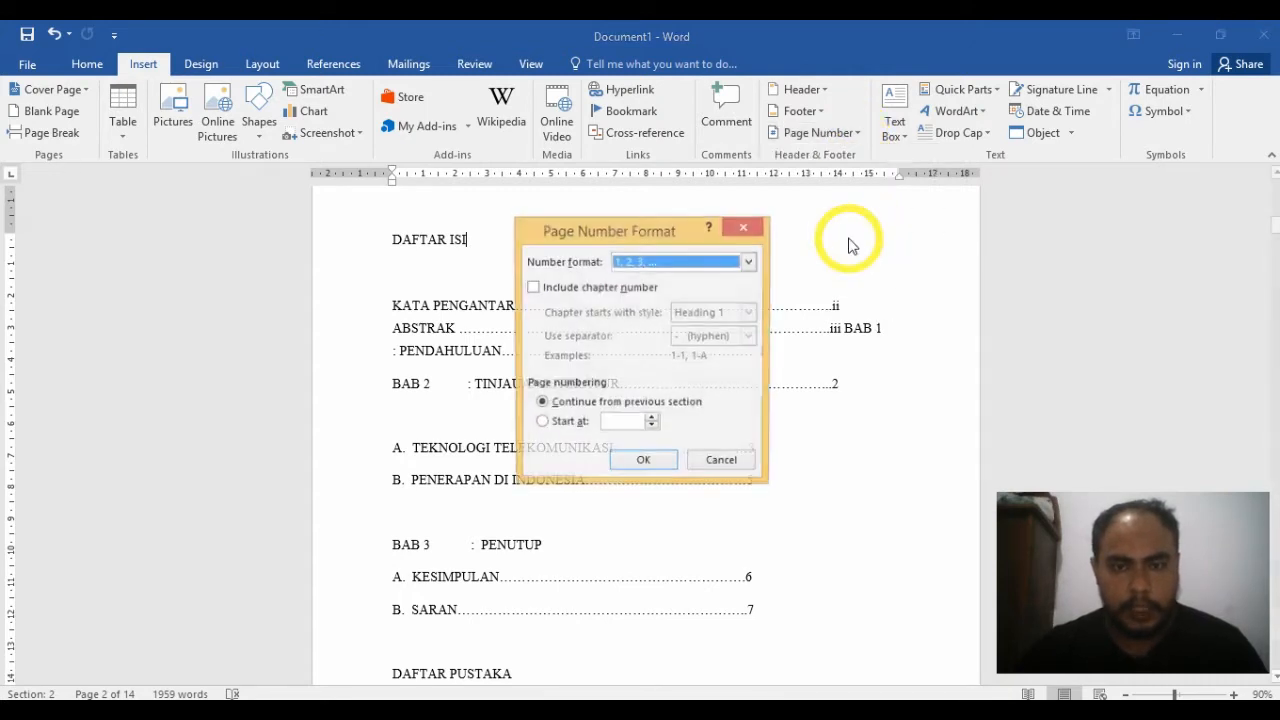
click(668, 262)
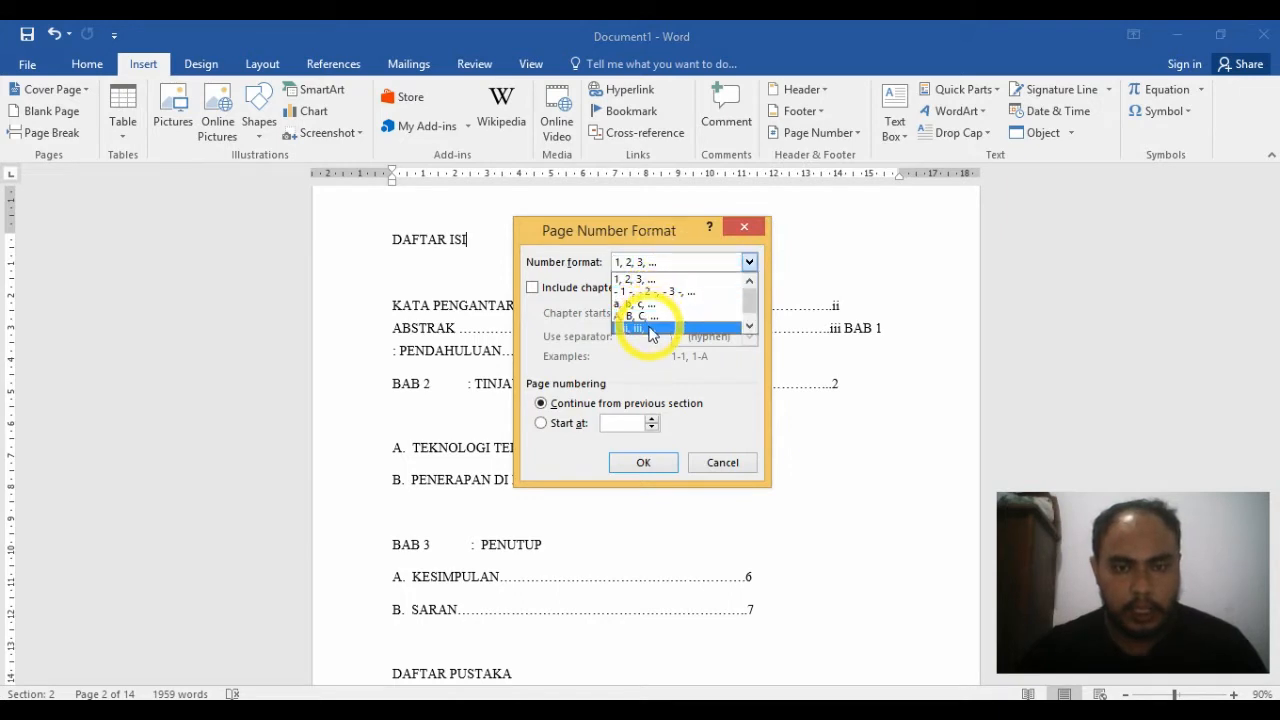
click(650, 334)
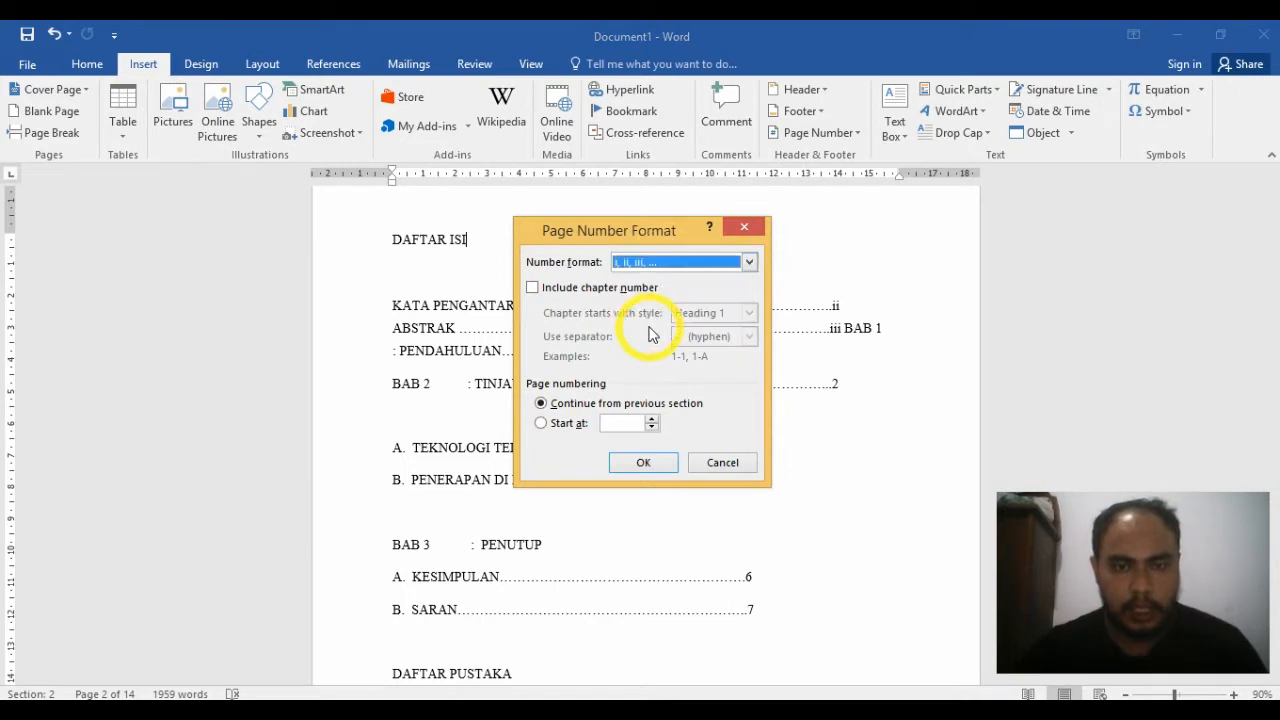
click(545, 424)
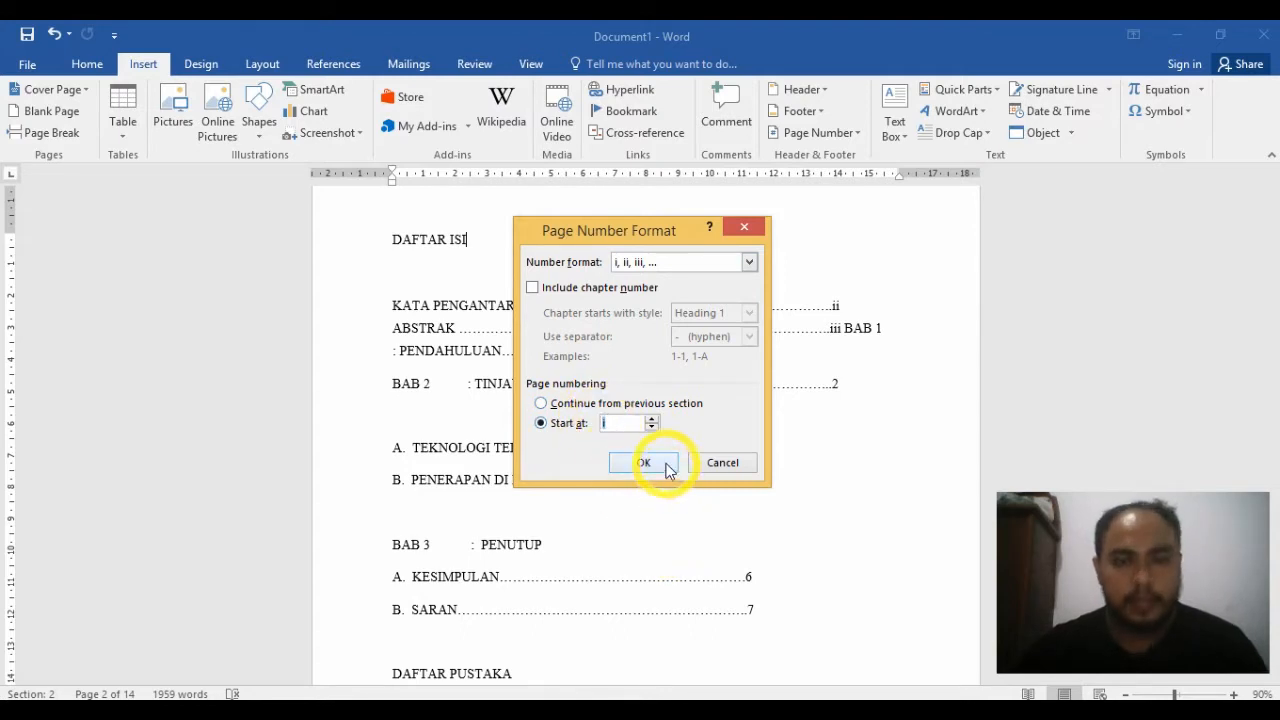
click(644, 463)
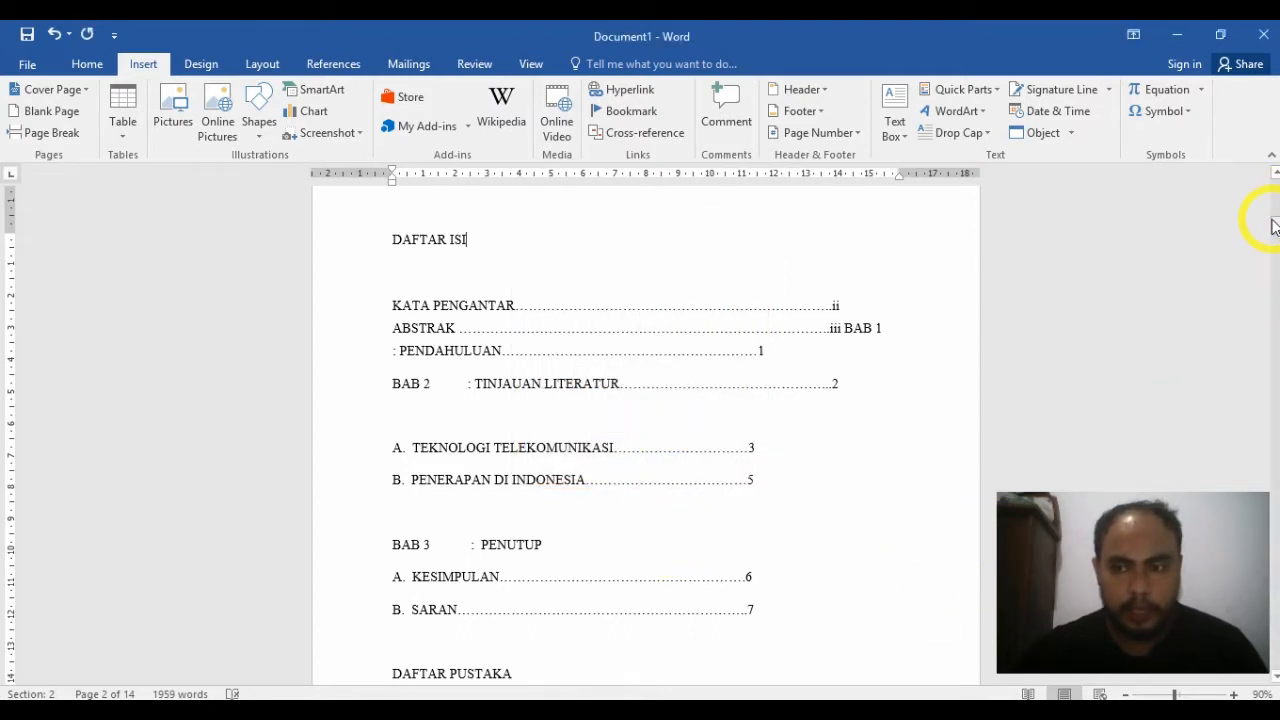
Step: Insert a centred Plain Number 2 page number at the bottom of the Section 2 pages and return to the body text
drag(1273, 225, 1271, 243)
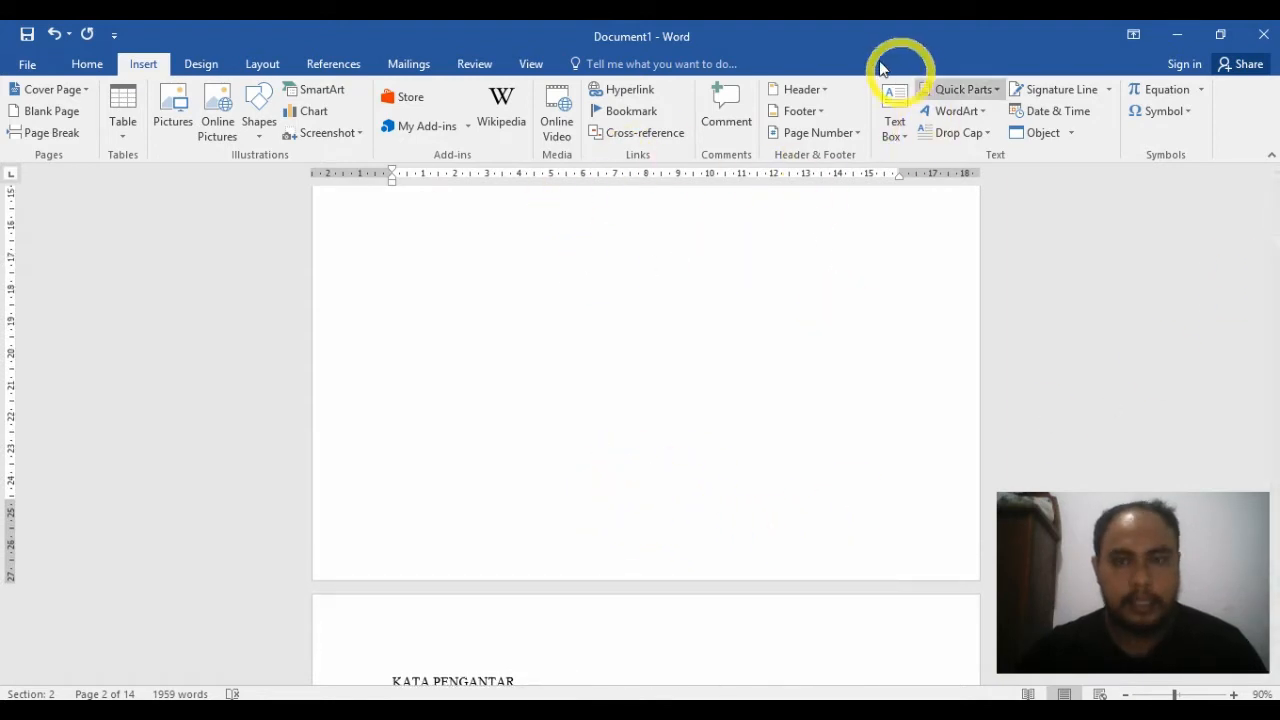
click(855, 140)
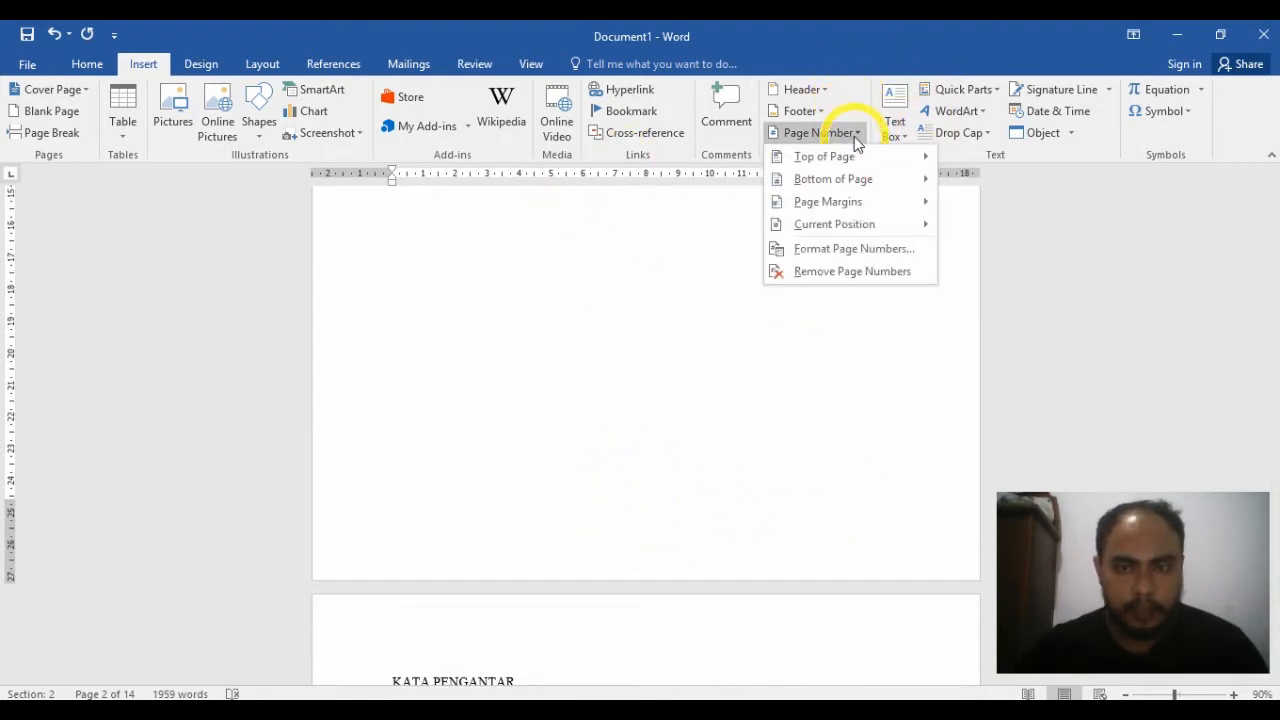
mouse_move(855, 180)
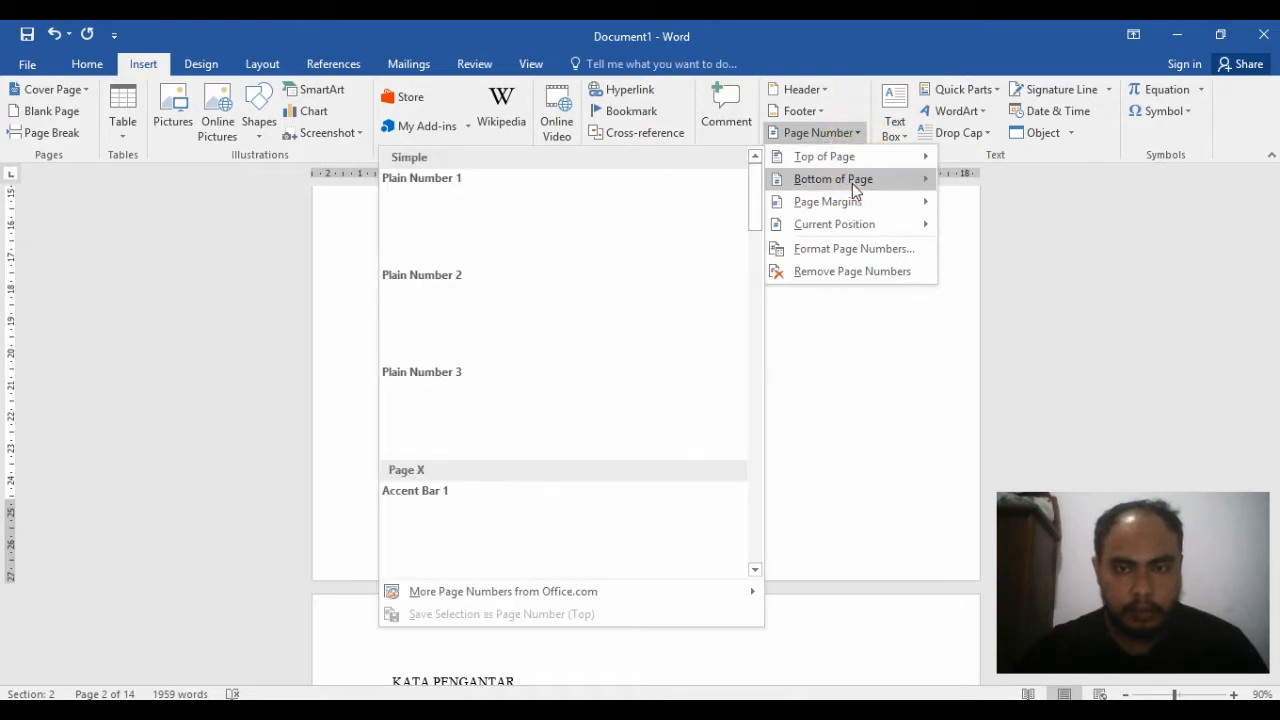
click(589, 351)
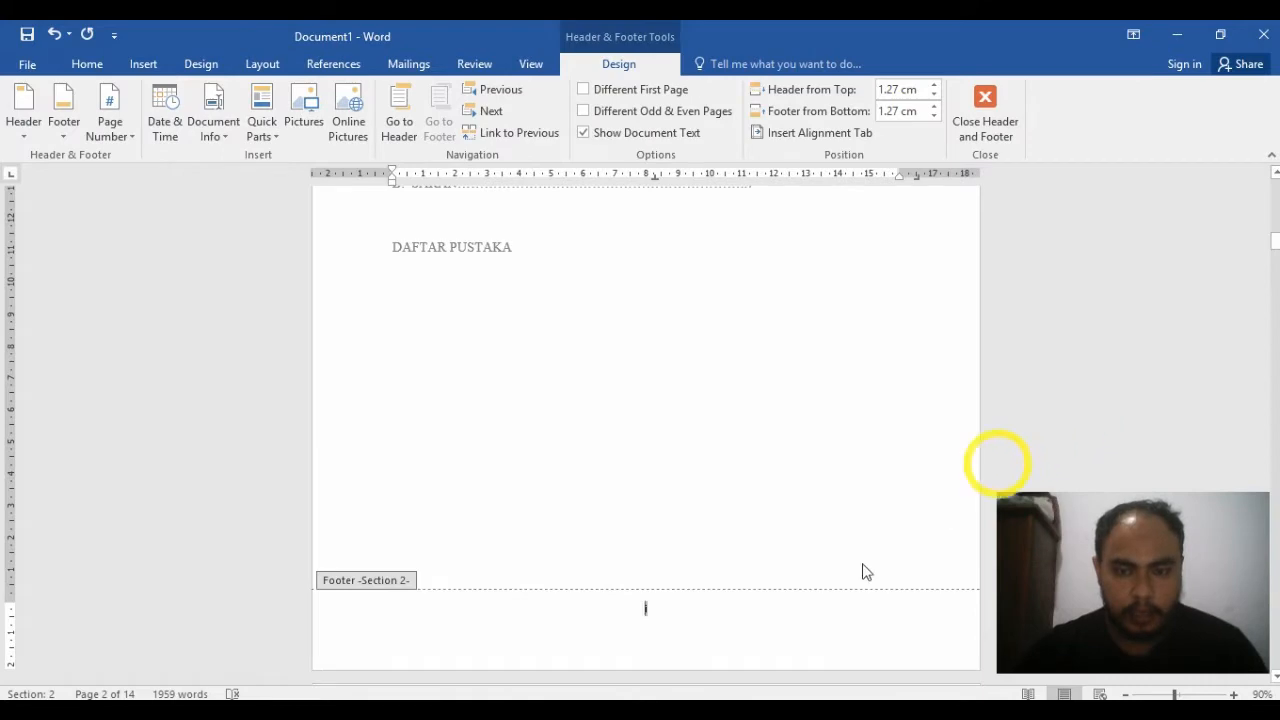
drag(1274, 243, 1274, 351)
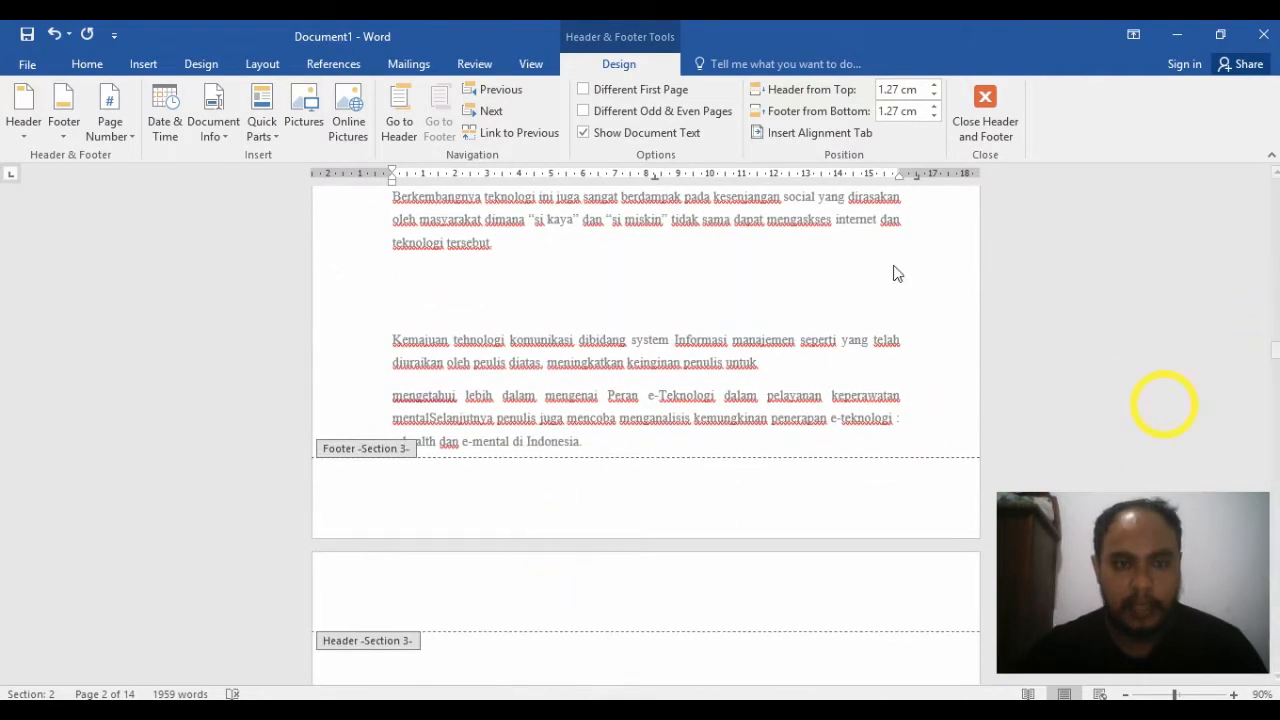
double_click(1043, 298)
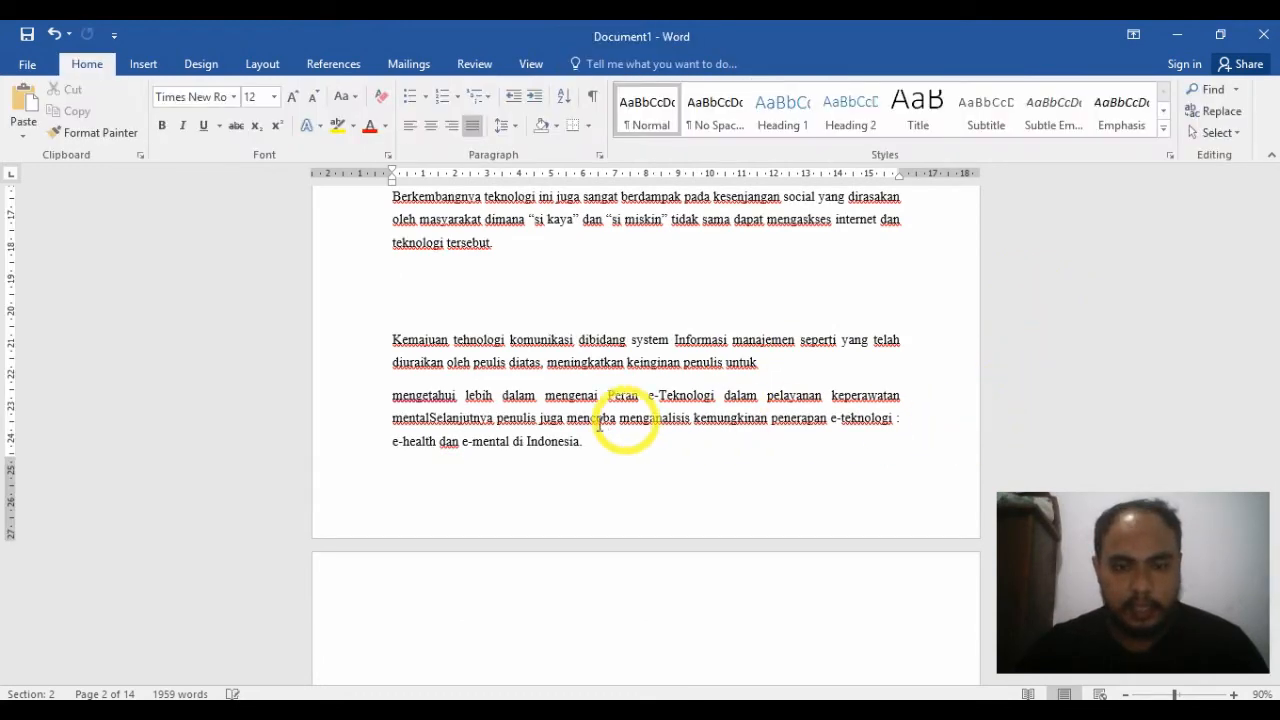
Step: Set the page numbering of the section beginning at BAB 1 to start at 1 in the 1, 2, 3 format
drag(1274, 352, 1272, 320)
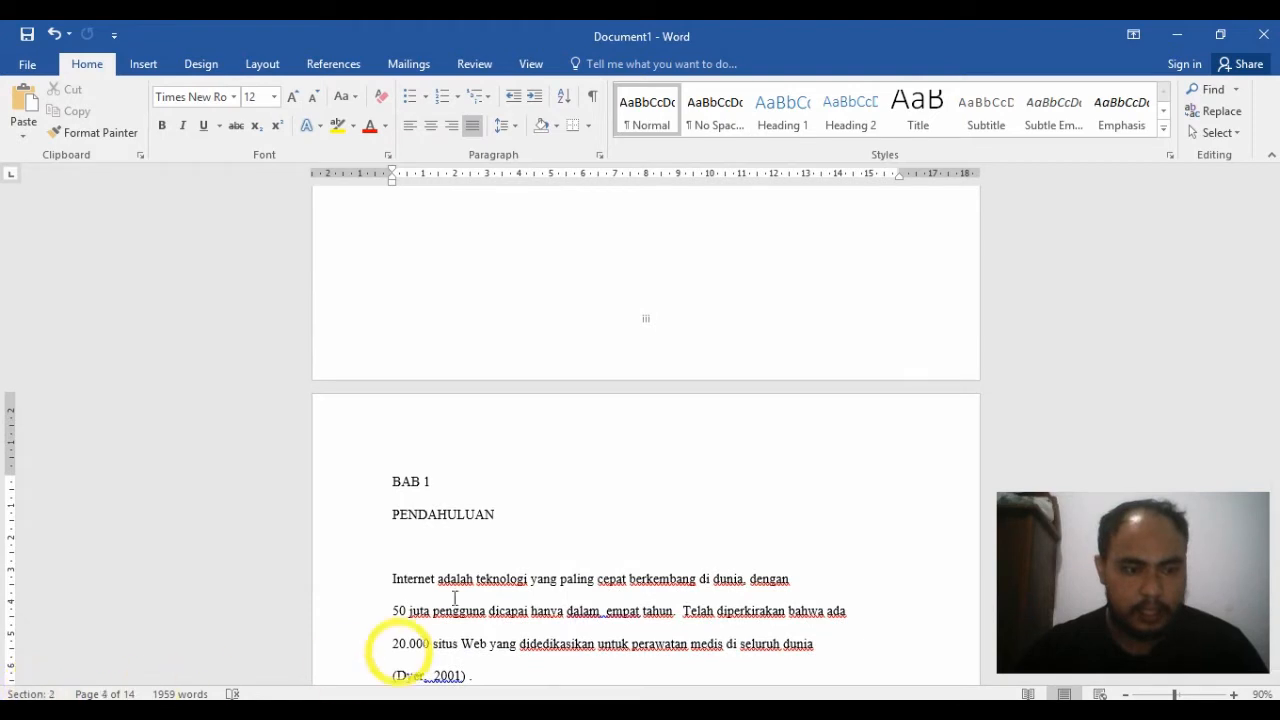
click(478, 485)
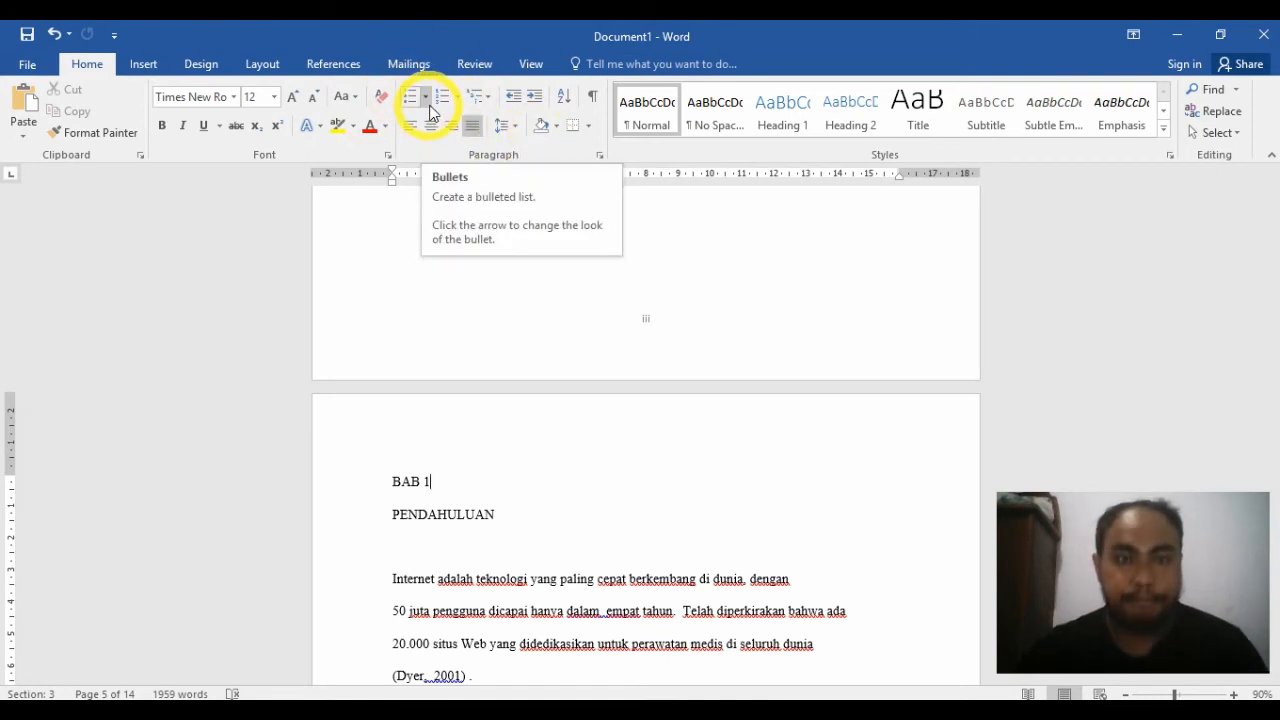
click(148, 66)
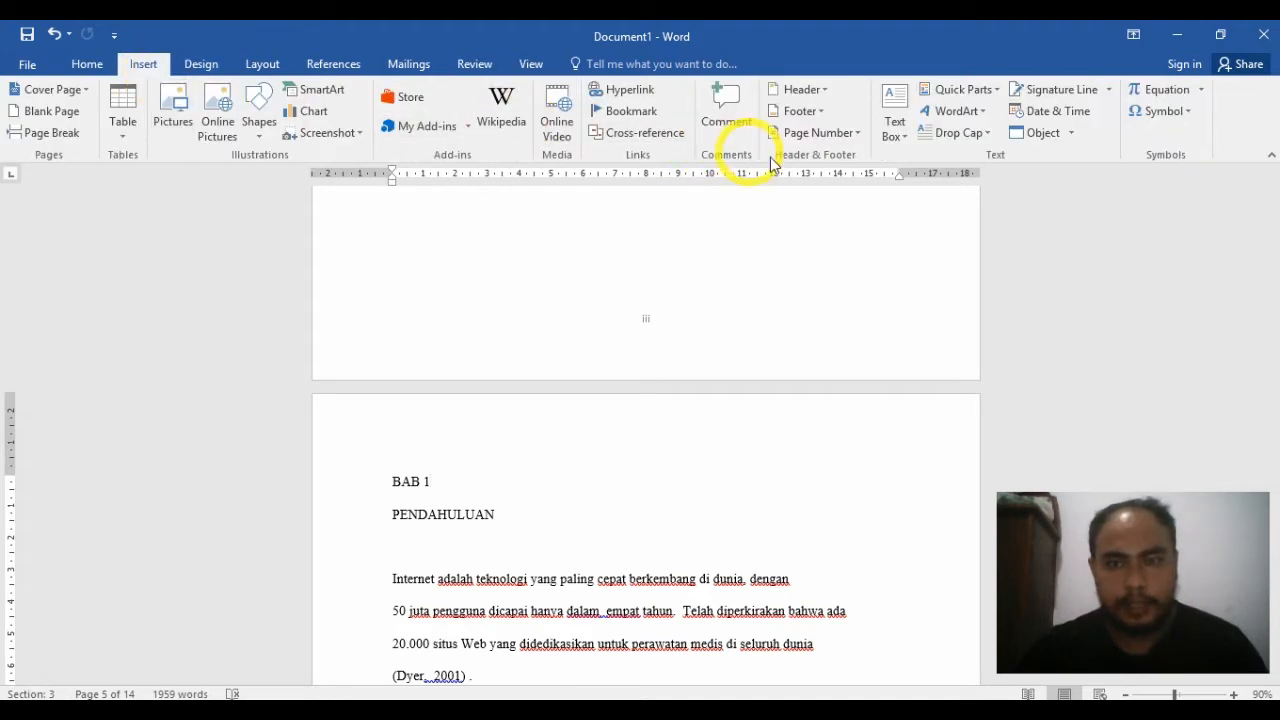
click(853, 133)
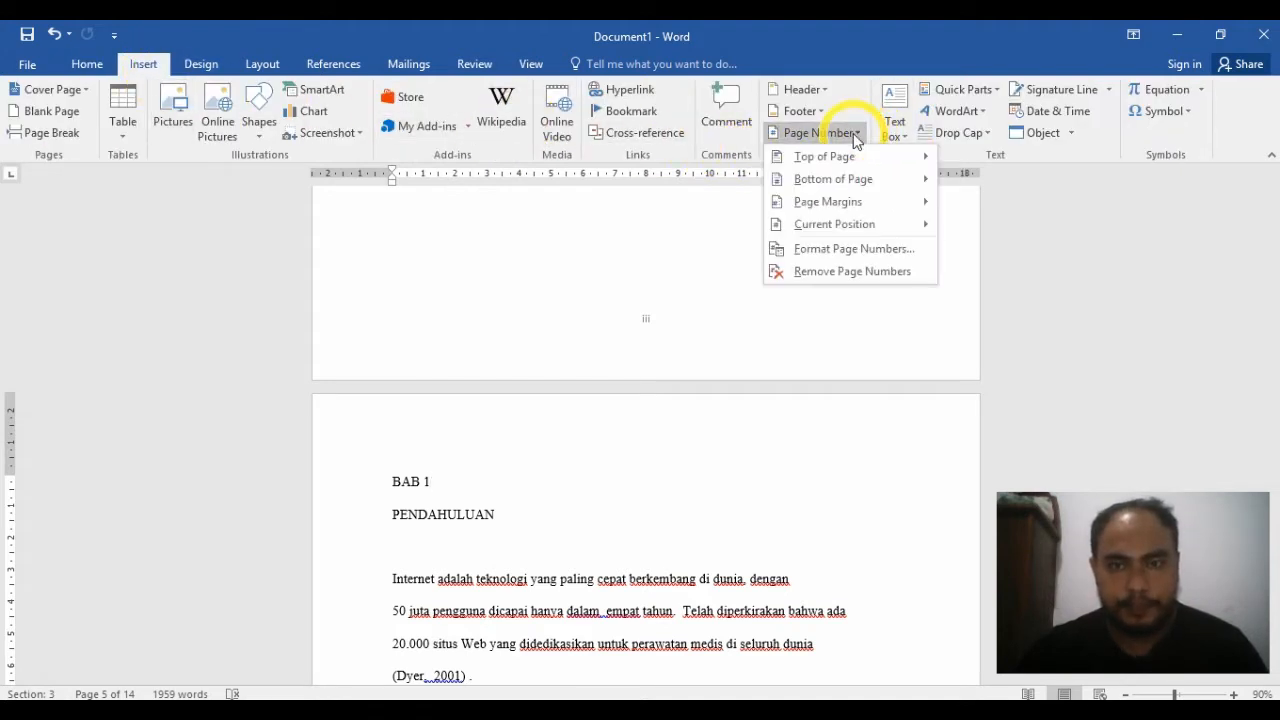
click(890, 250)
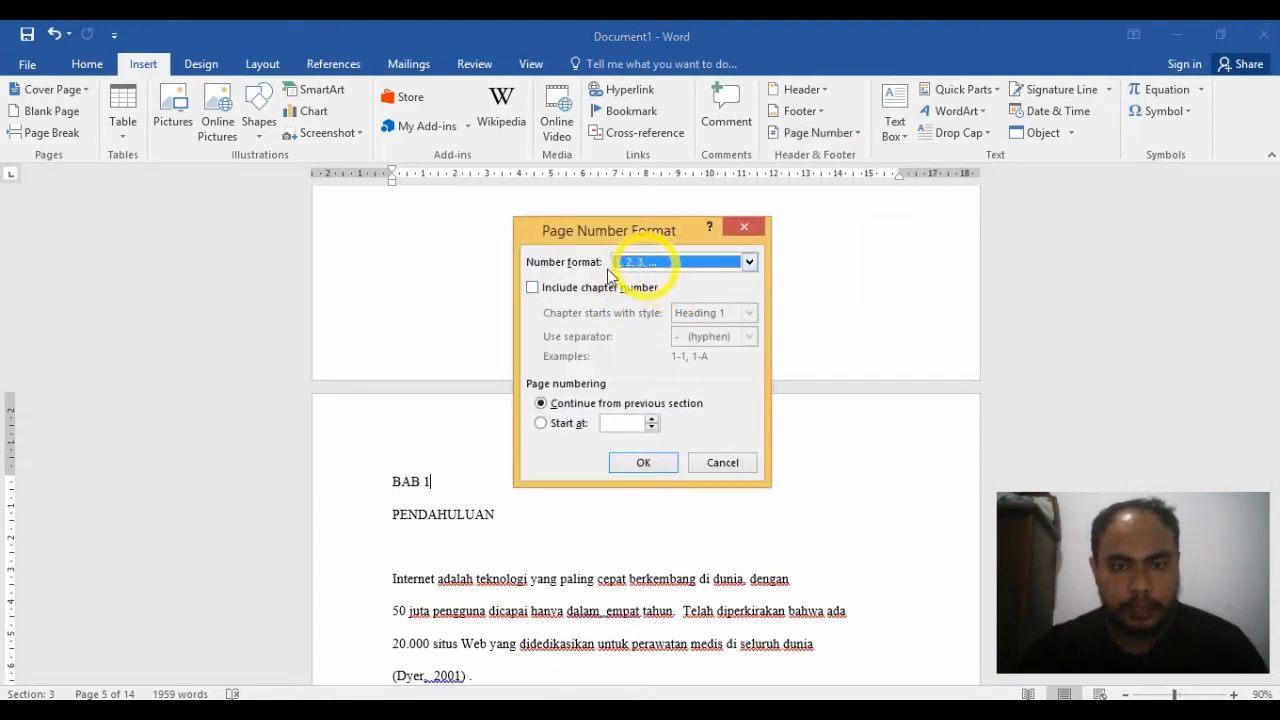
click(558, 424)
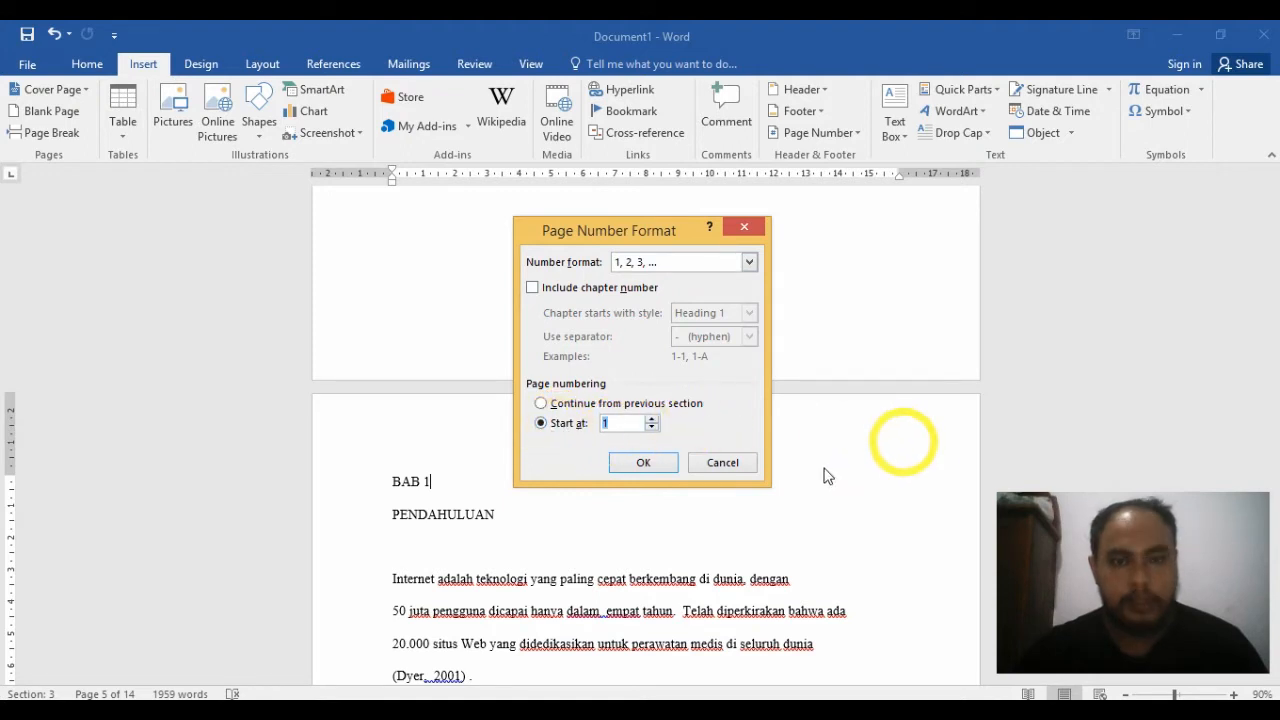
click(672, 465)
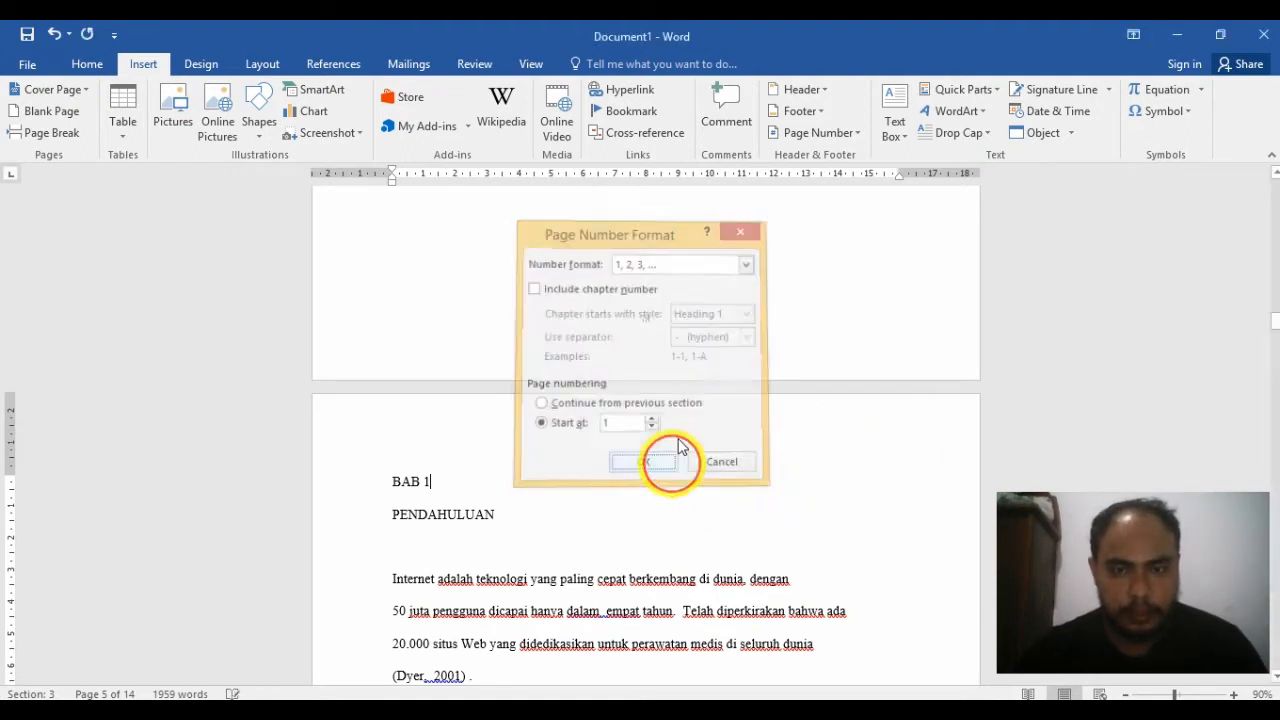
Step: Insert a right-aligned Plain Number 3 page number at the bottom of the Section 3 pages and return to the body text
click(857, 134)
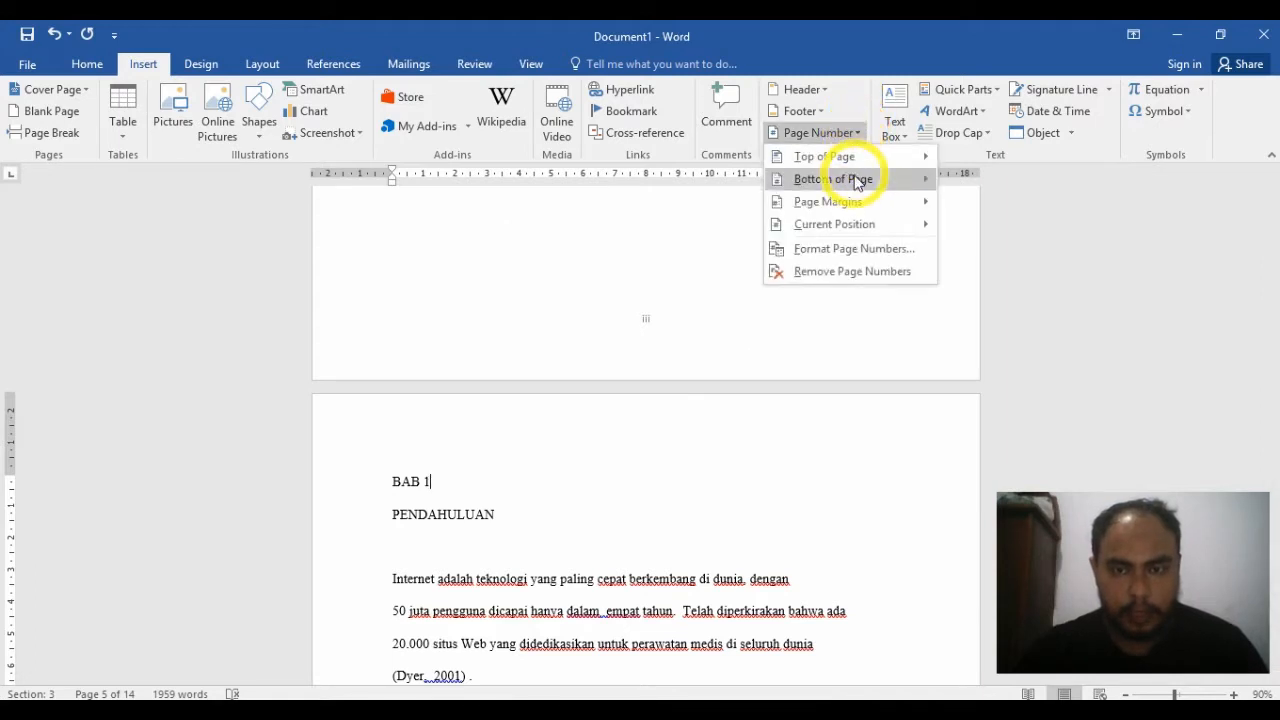
mouse_move(857, 183)
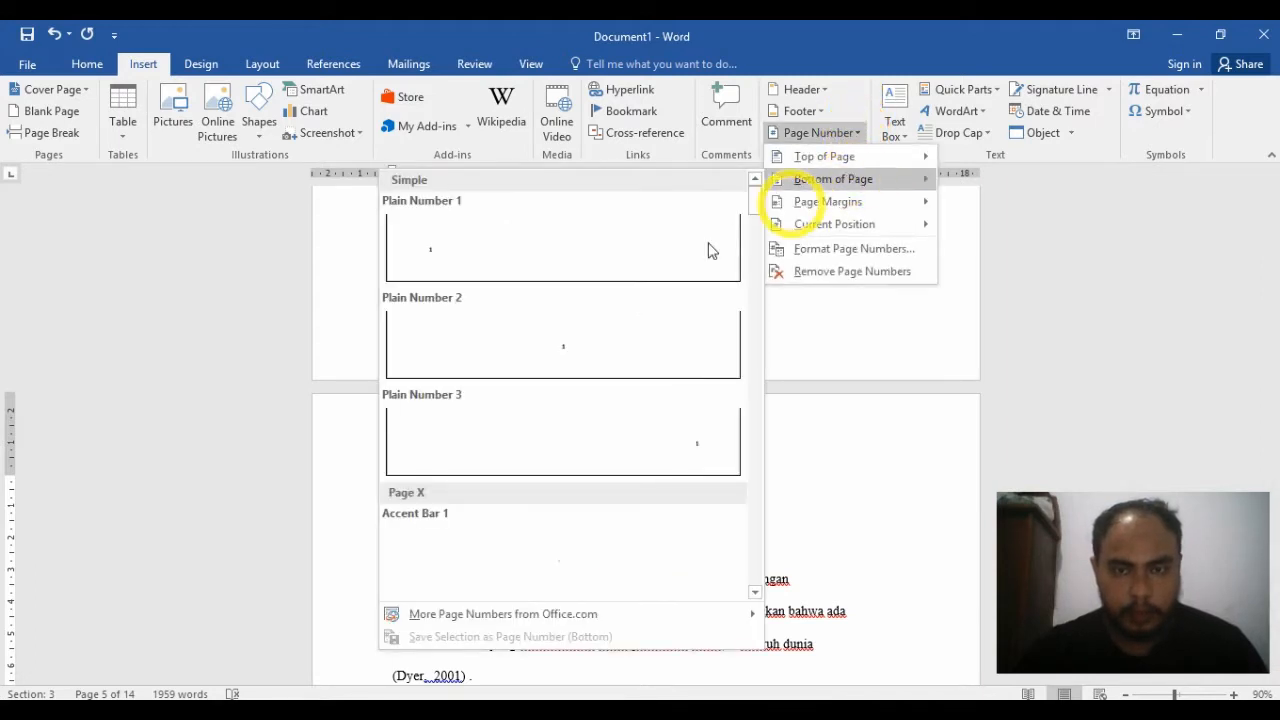
click(702, 443)
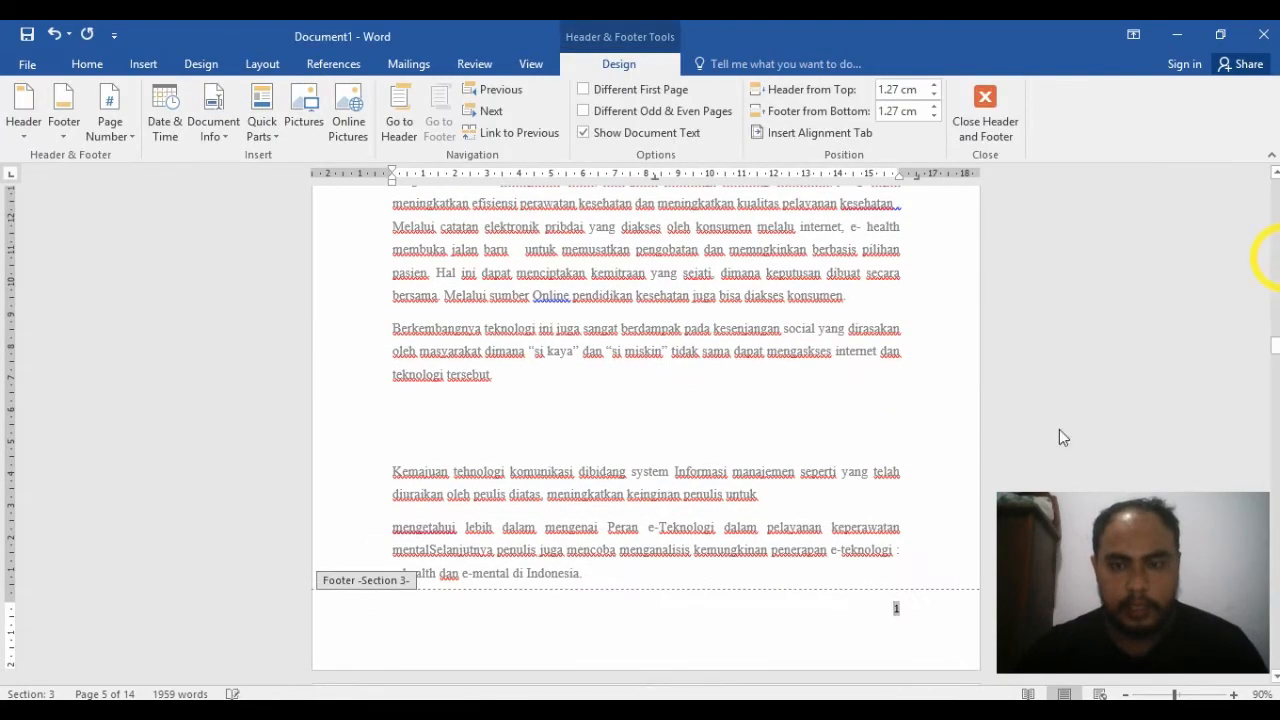
double_click(1016, 398)
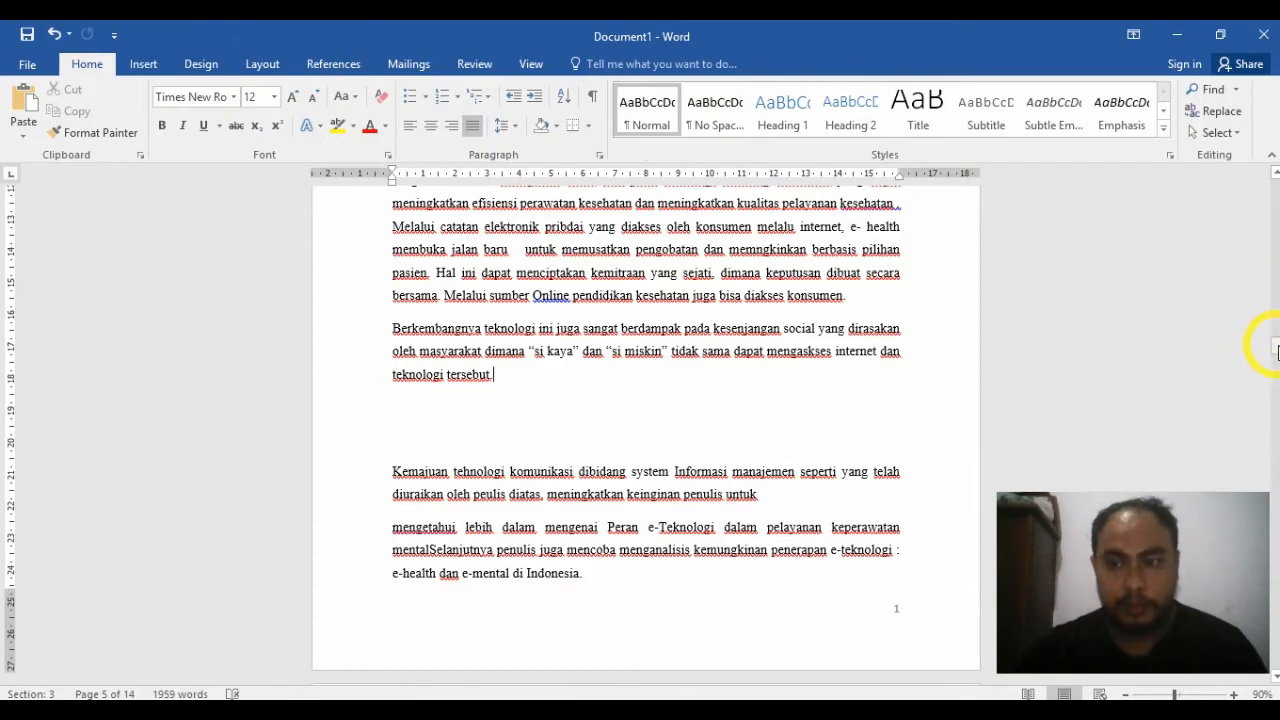
Step: Apply the Heading 1 style to the DAFTAR ISI title on the contents page
drag(1276, 350, 1274, 314)
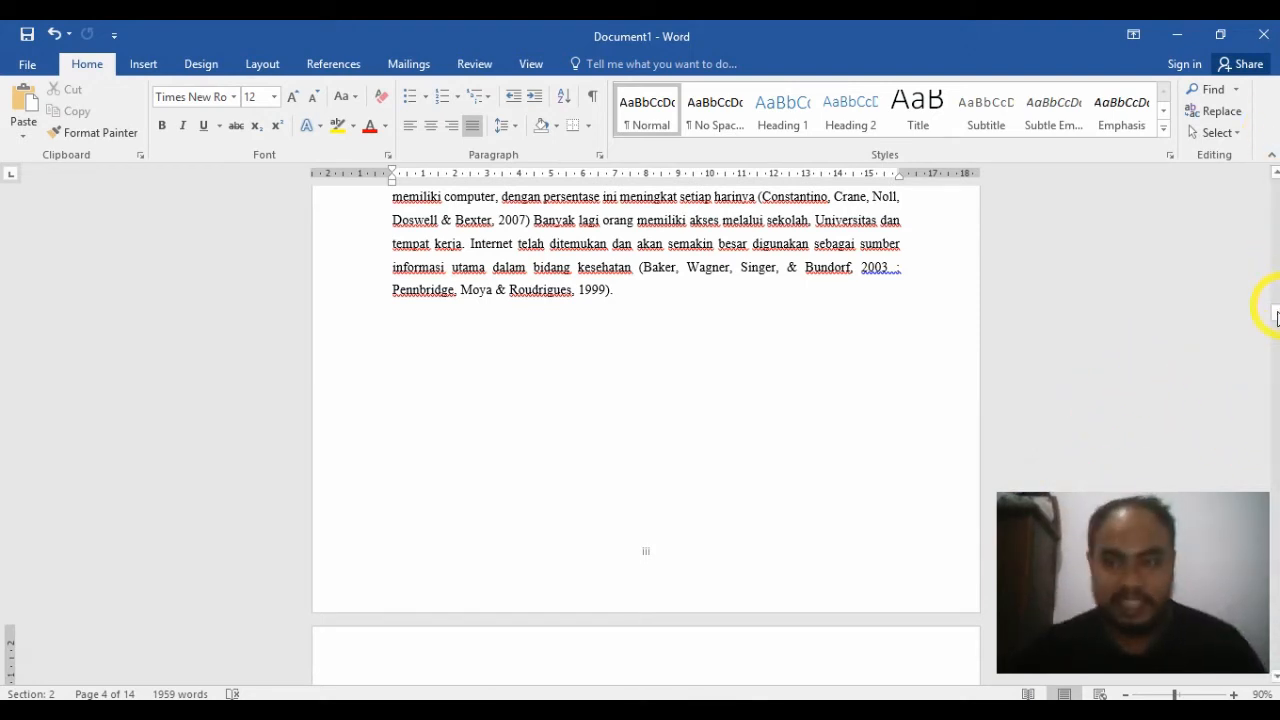
drag(1274, 320, 1273, 218)
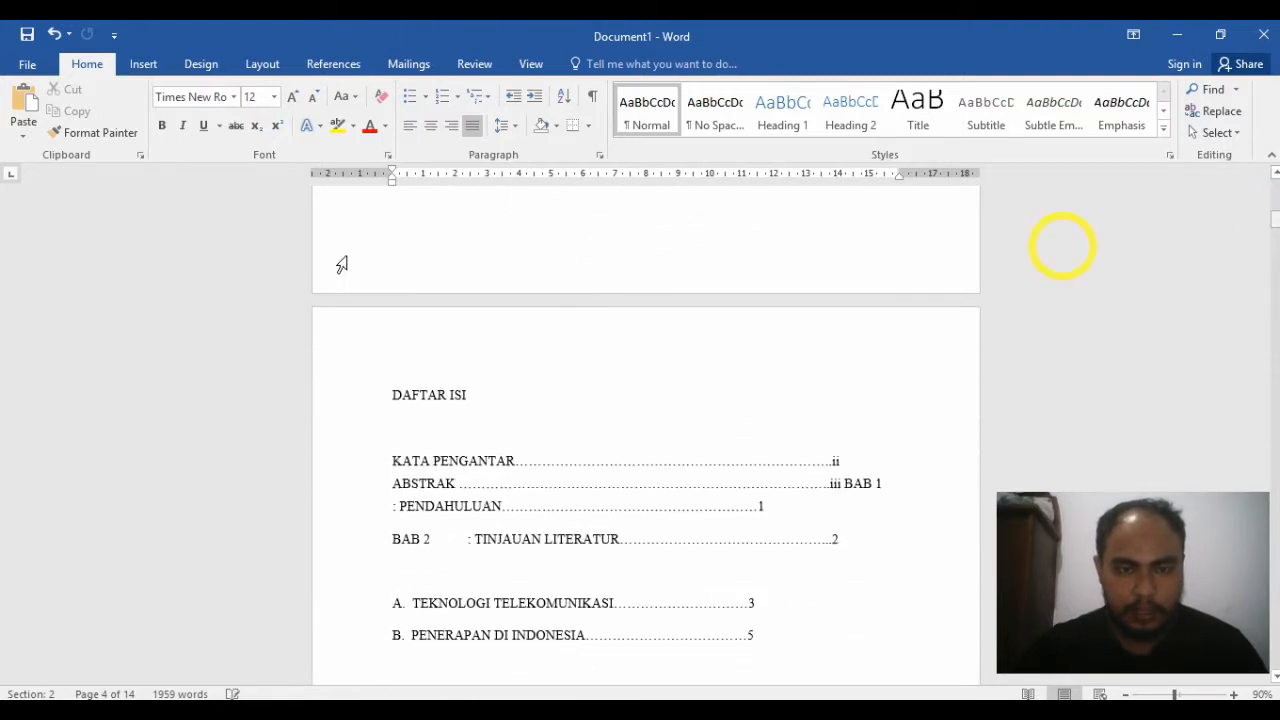
click(290, 404)
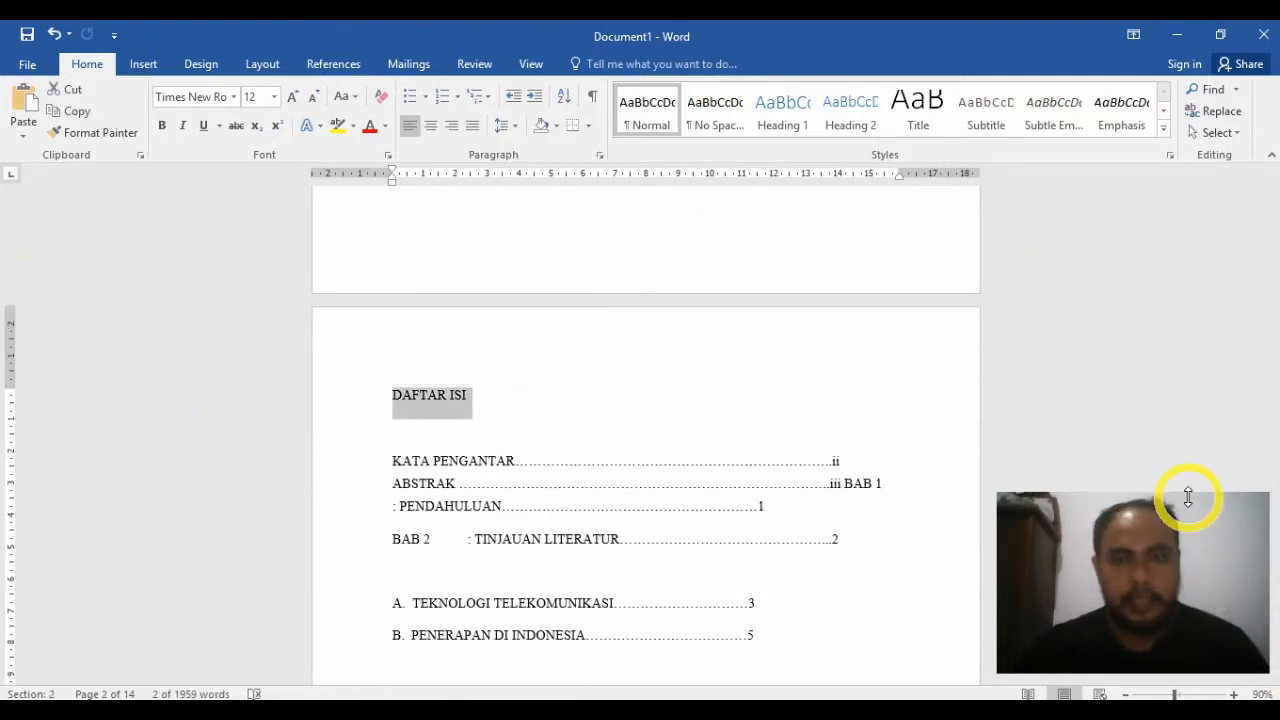
click(798, 127)
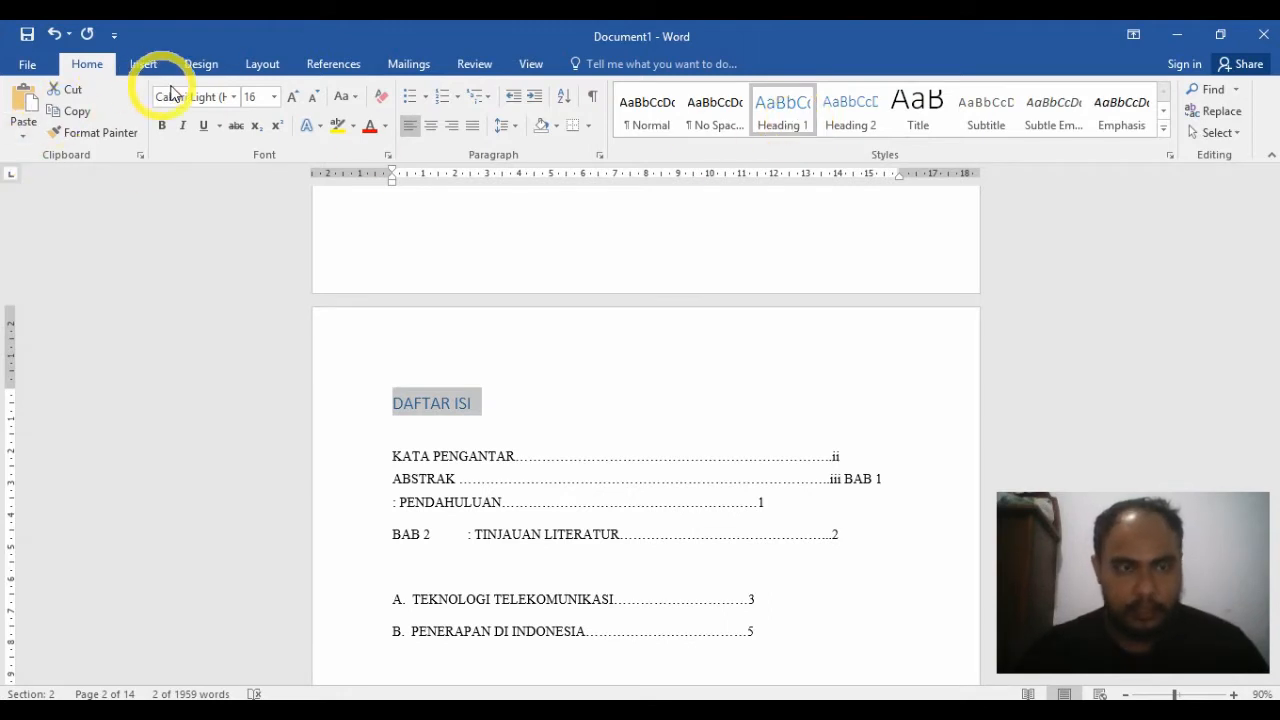
Step: Format the DAFTAR ISI heading as bold Times New Roman, size 16, in black
click(226, 97)
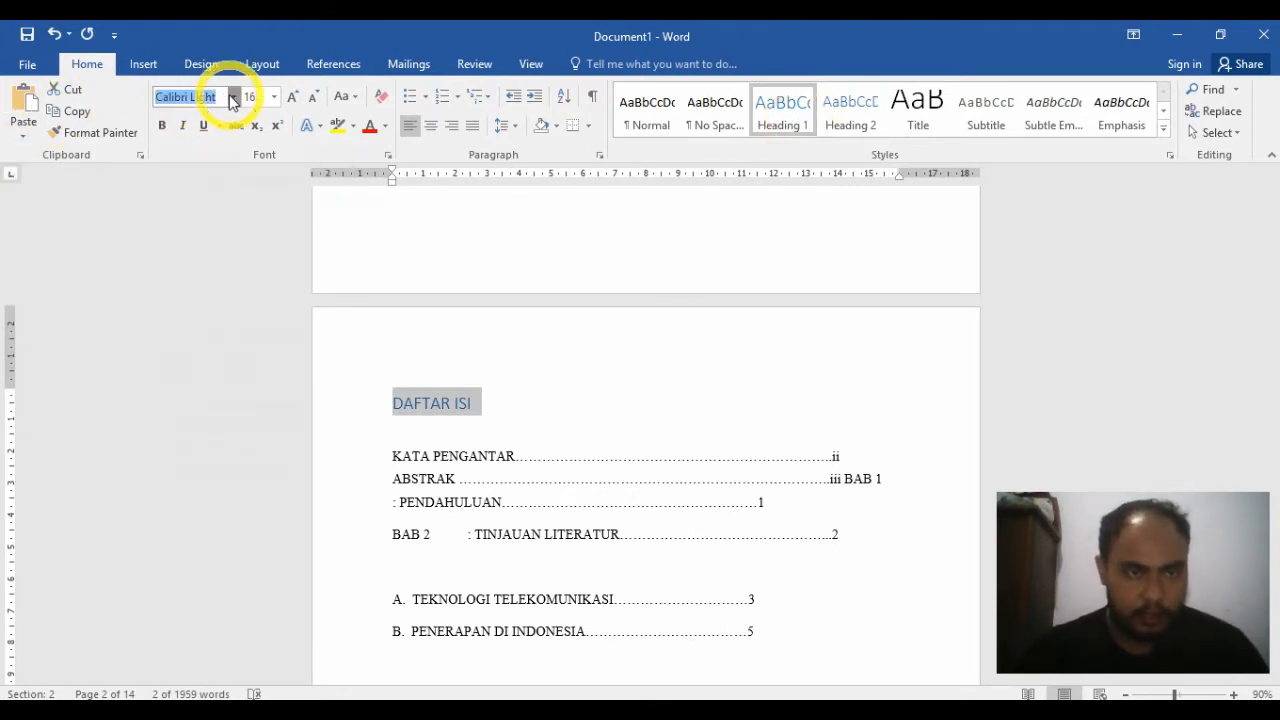
click(231, 97)
click(213, 206)
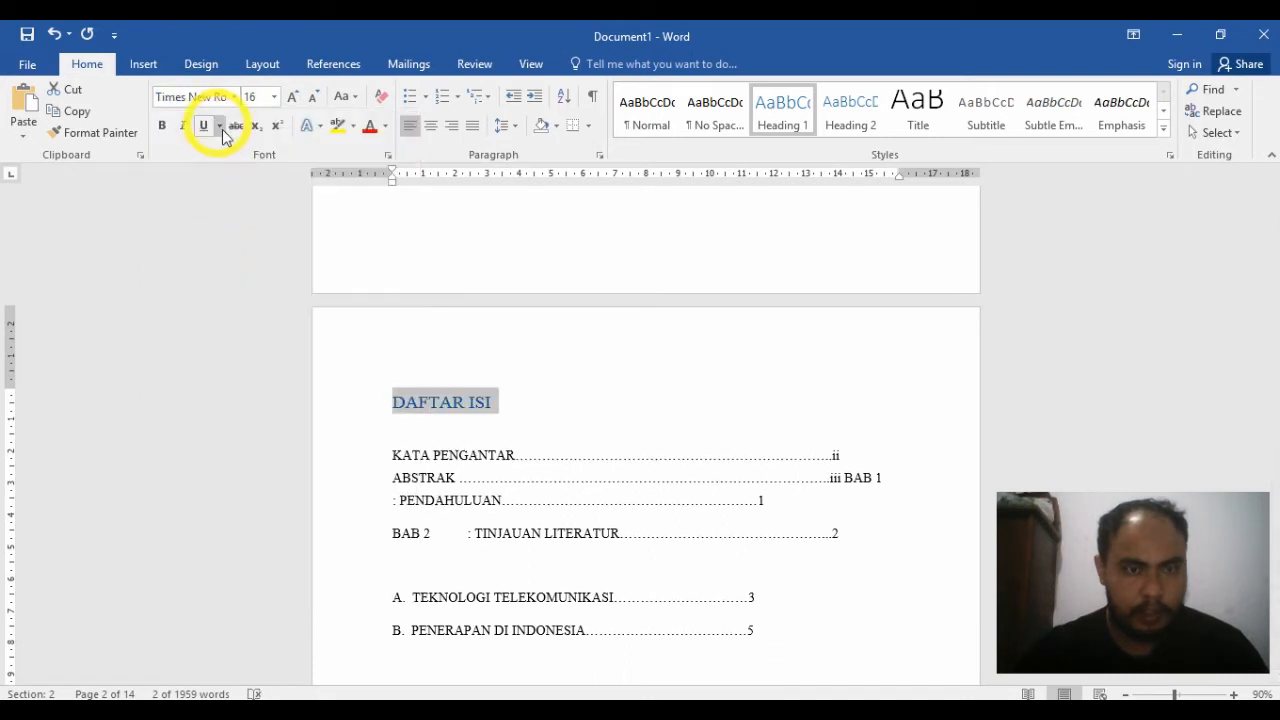
click(163, 126)
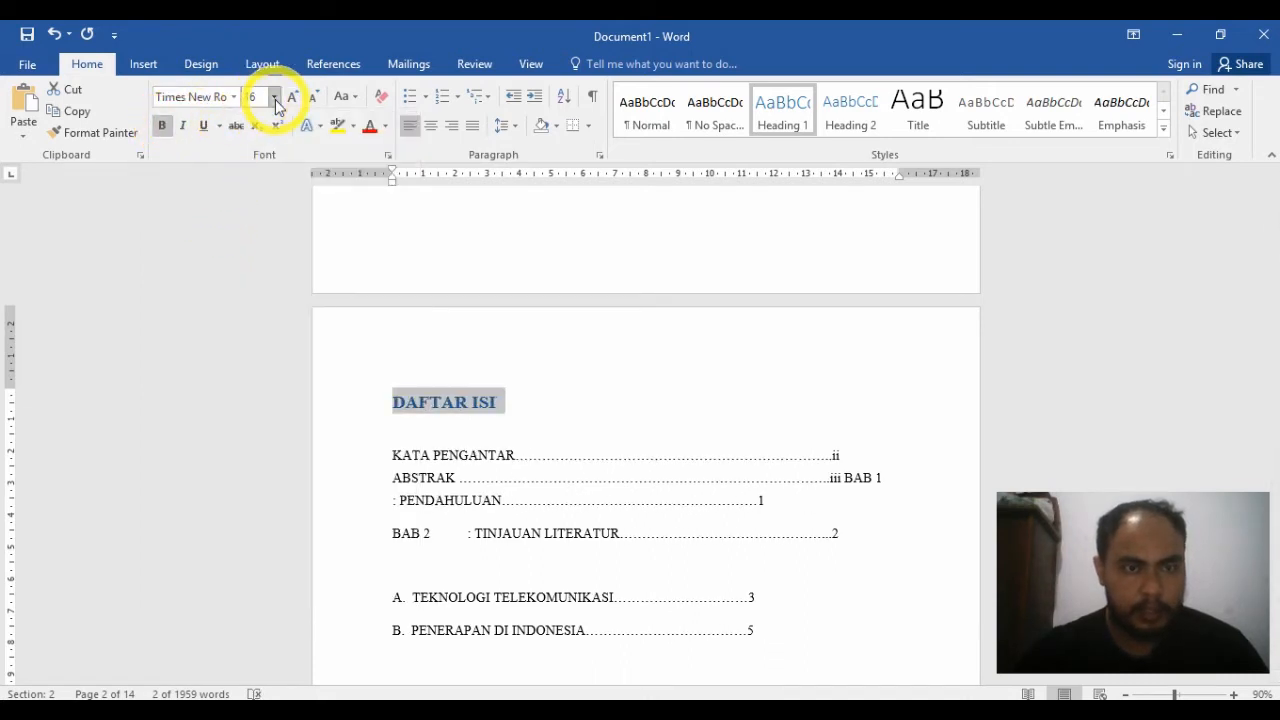
click(274, 97)
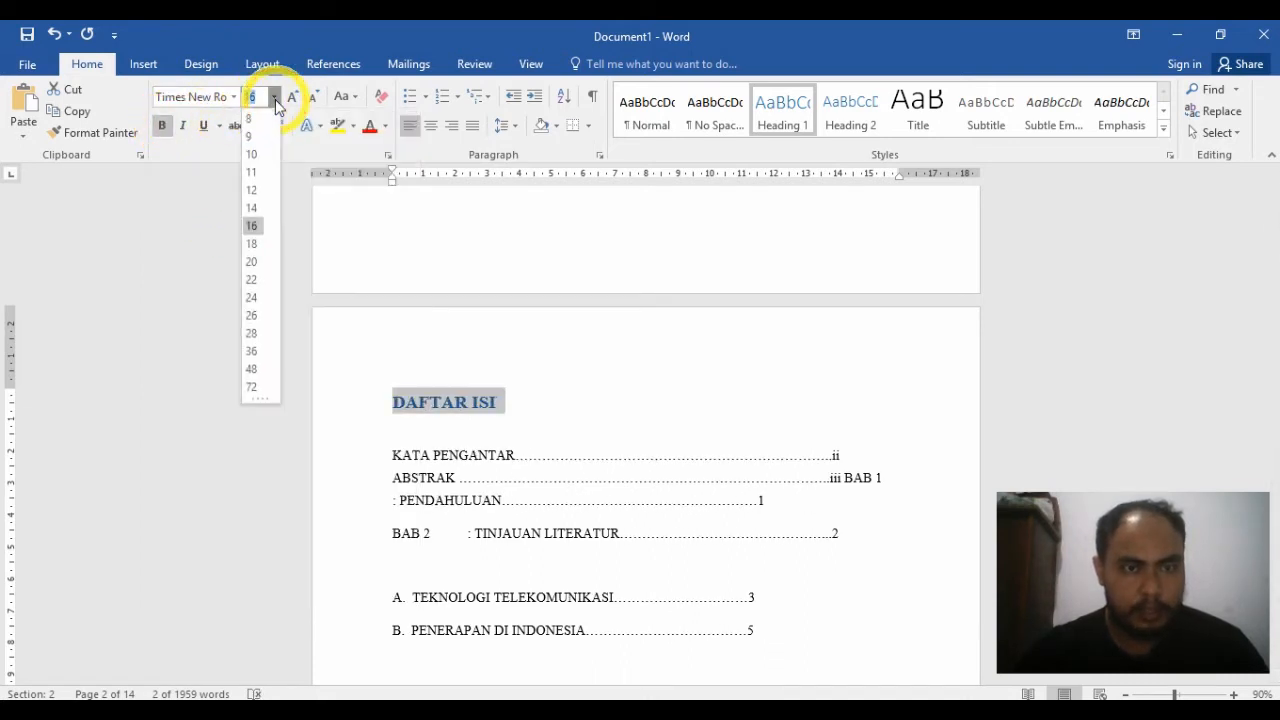
click(250, 228)
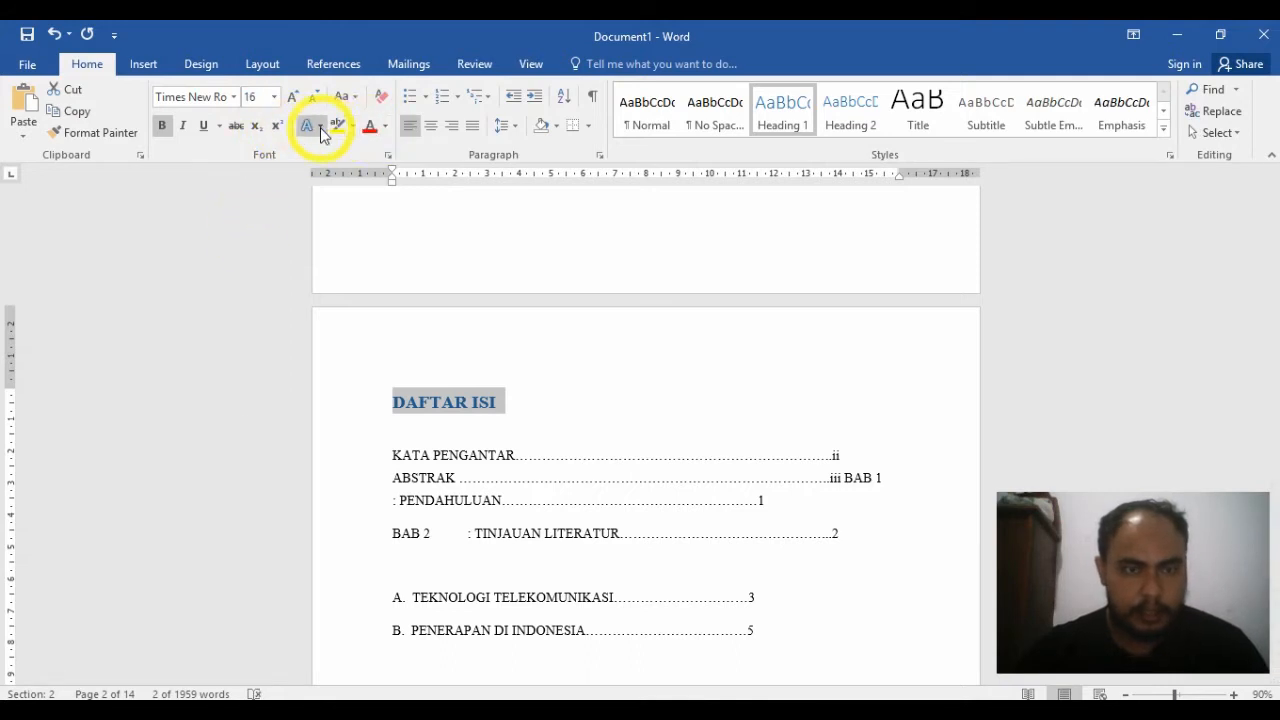
click(387, 128)
click(378, 150)
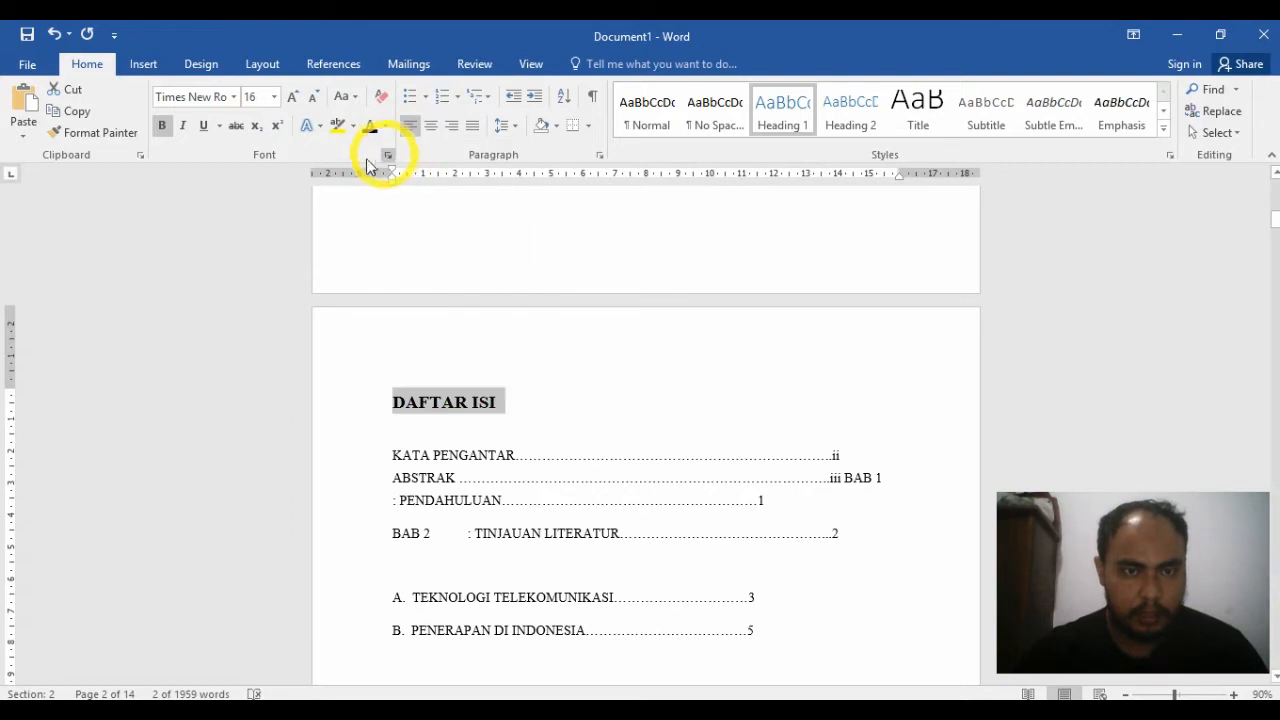
Step: Centre the DAFTAR ISI heading and copy its formatting to the KATA PENGANTAR title with Format Painter
click(431, 127)
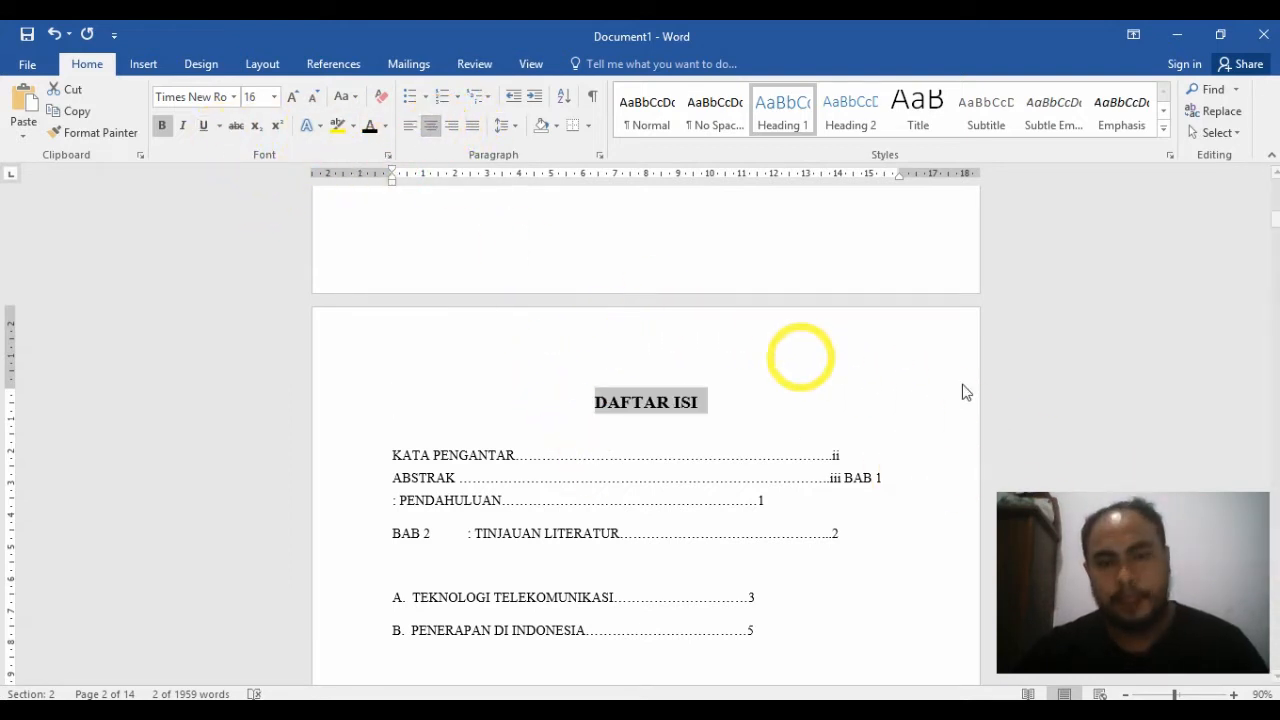
drag(1277, 222, 1270, 219)
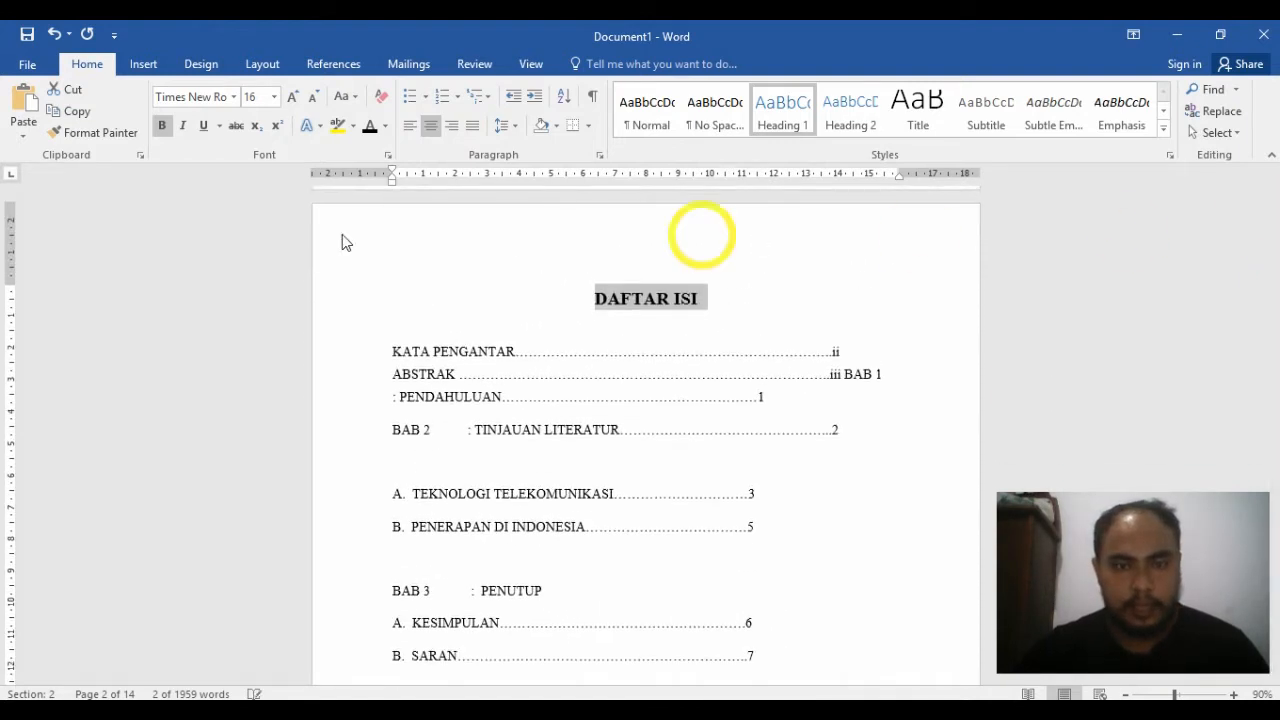
click(318, 304)
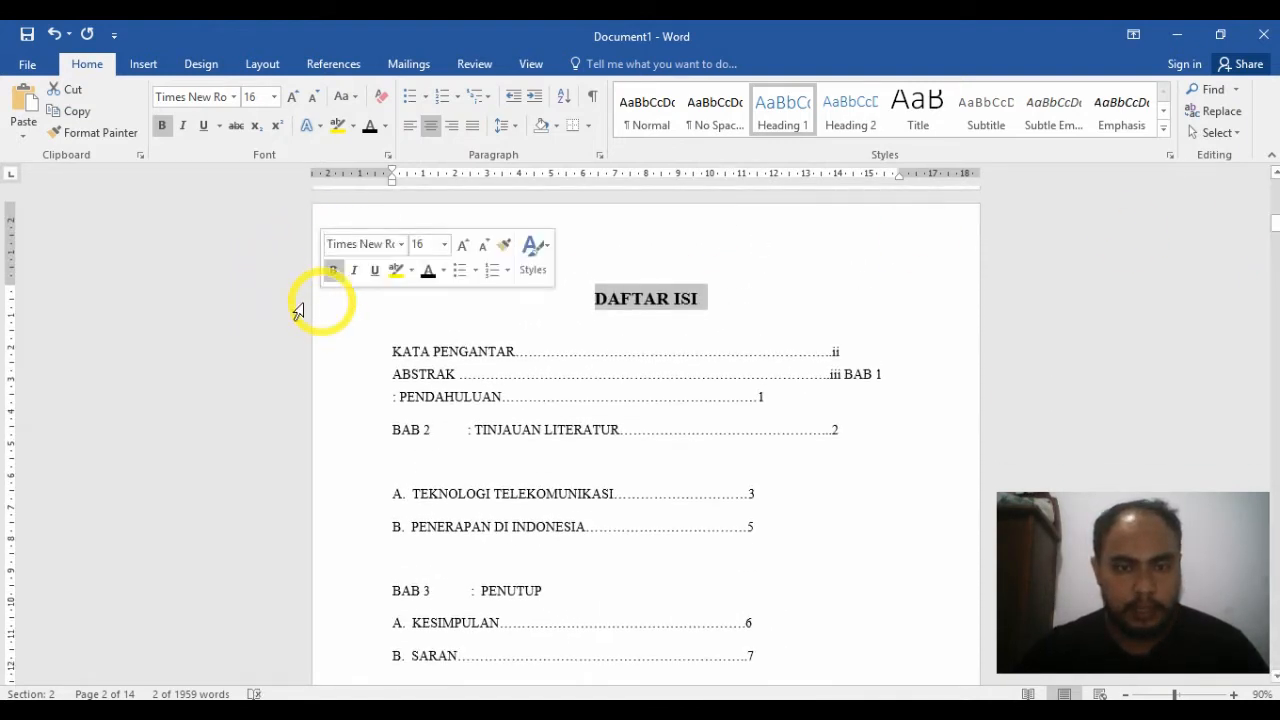
click(86, 137)
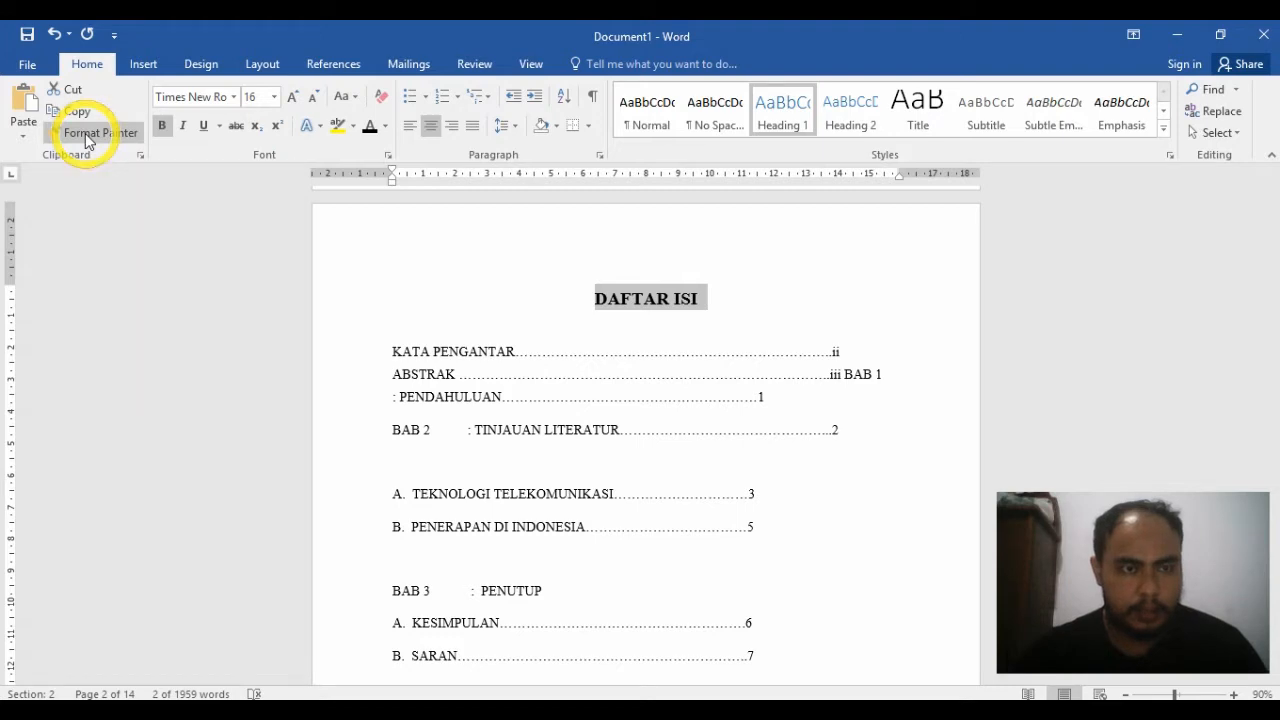
drag(1275, 230, 1275, 256)
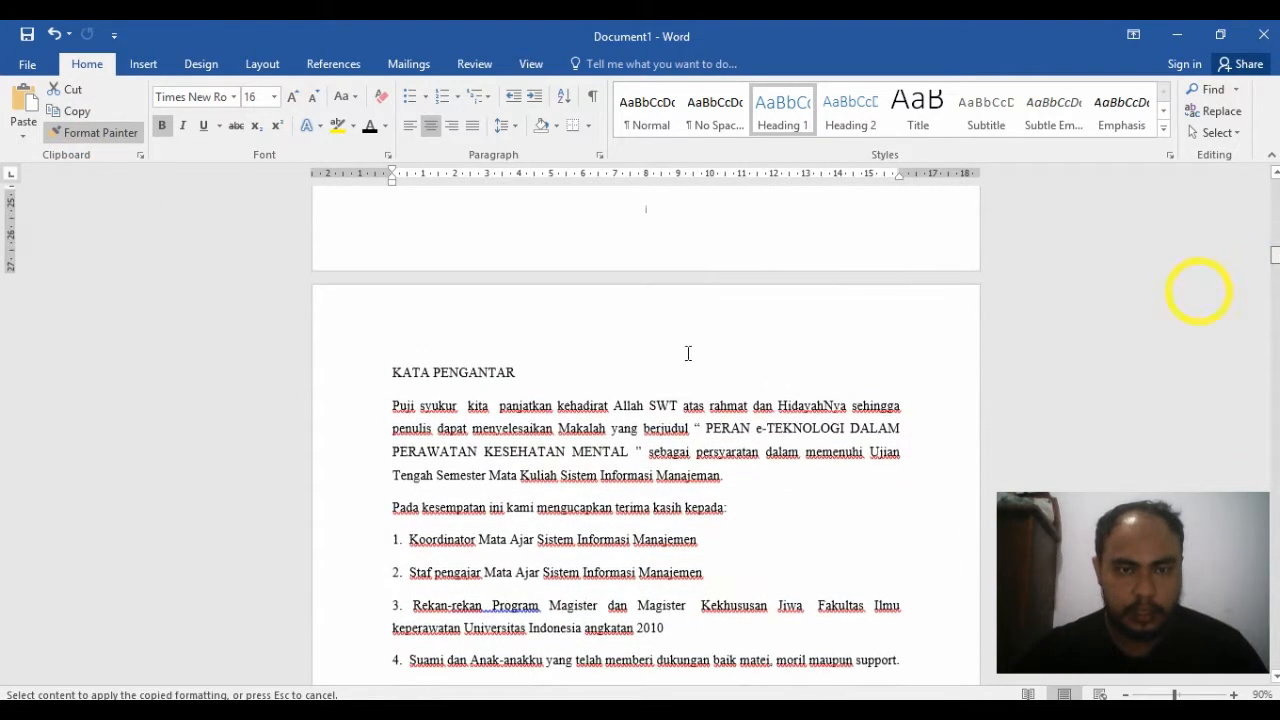
click(335, 377)
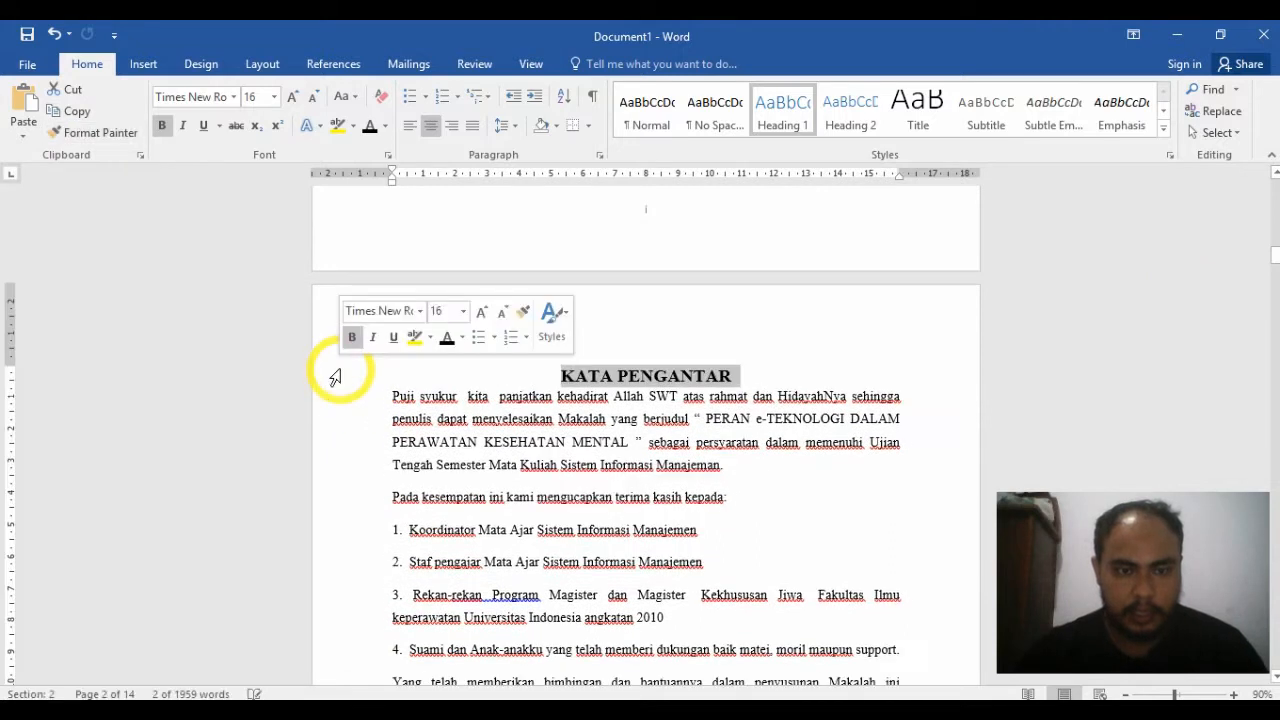
Step: Insert two blank lines between the KATA PENGANTAR heading and its first paragraph
click(391, 395)
key(Return)
key(Return)
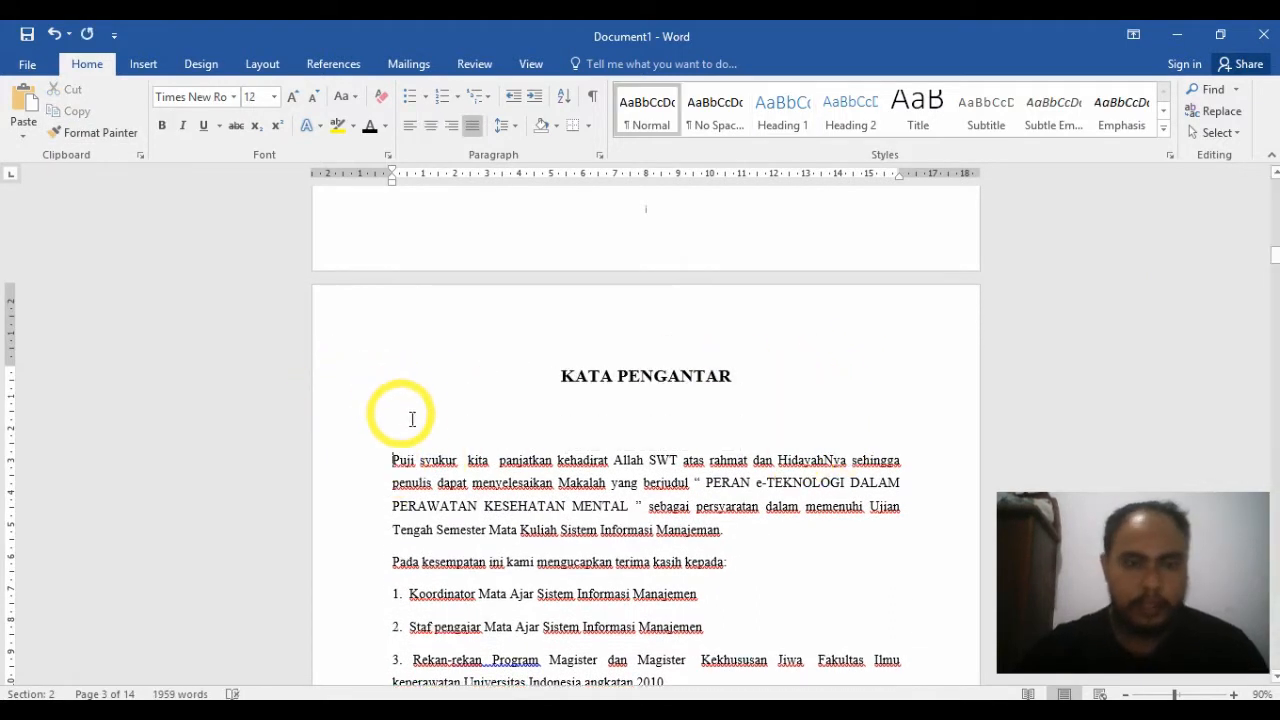
Step: Try to apply the heading formatting to the ABSTRAK title with Format Painter
drag(1275, 263, 1274, 294)
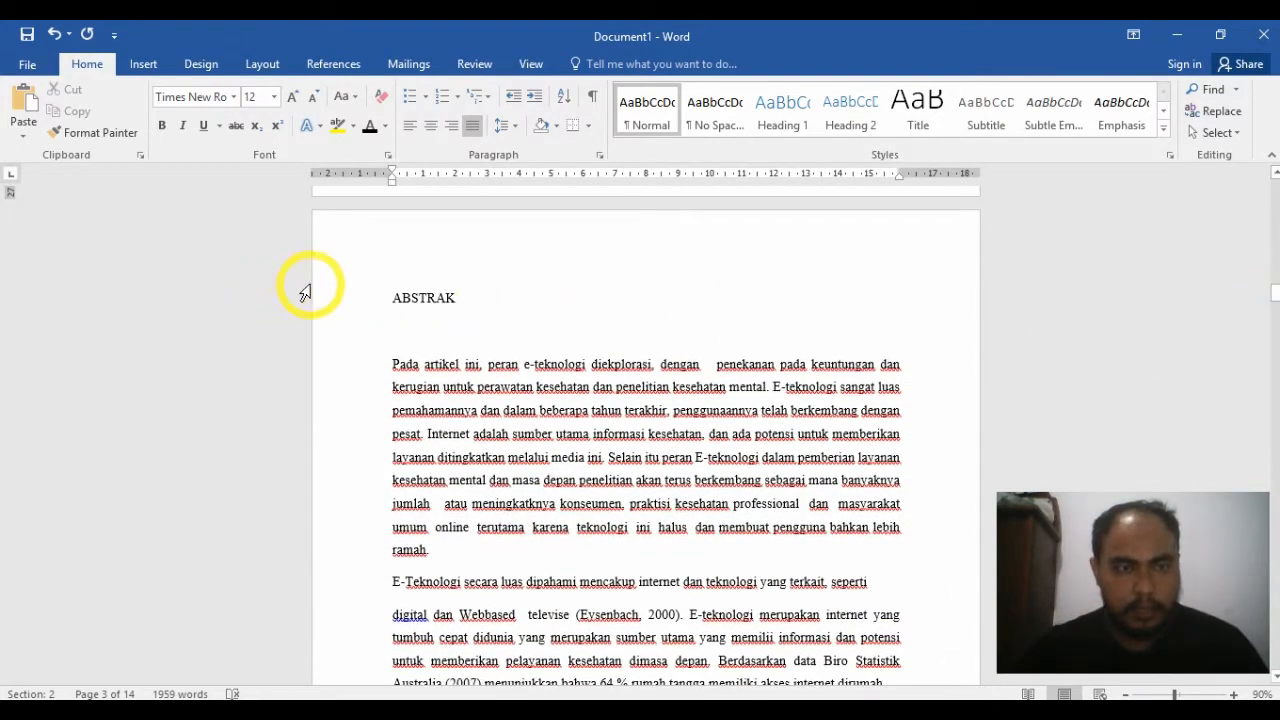
click(112, 134)
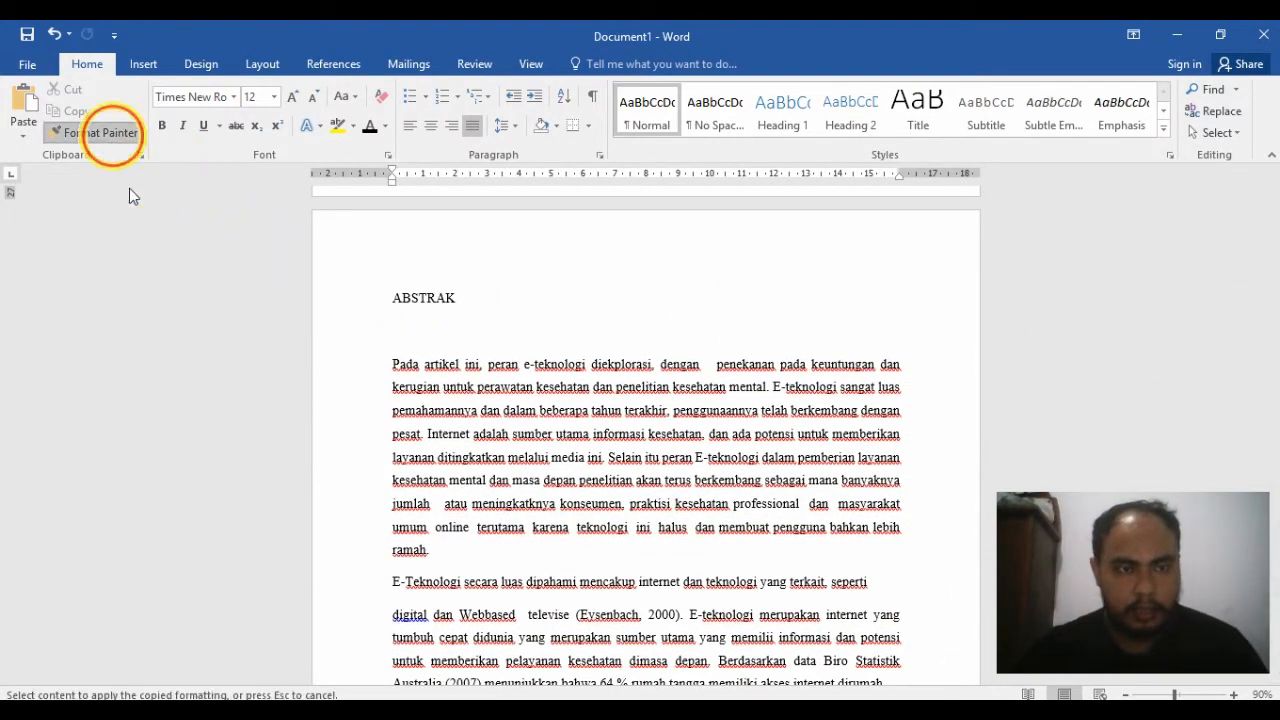
click(324, 307)
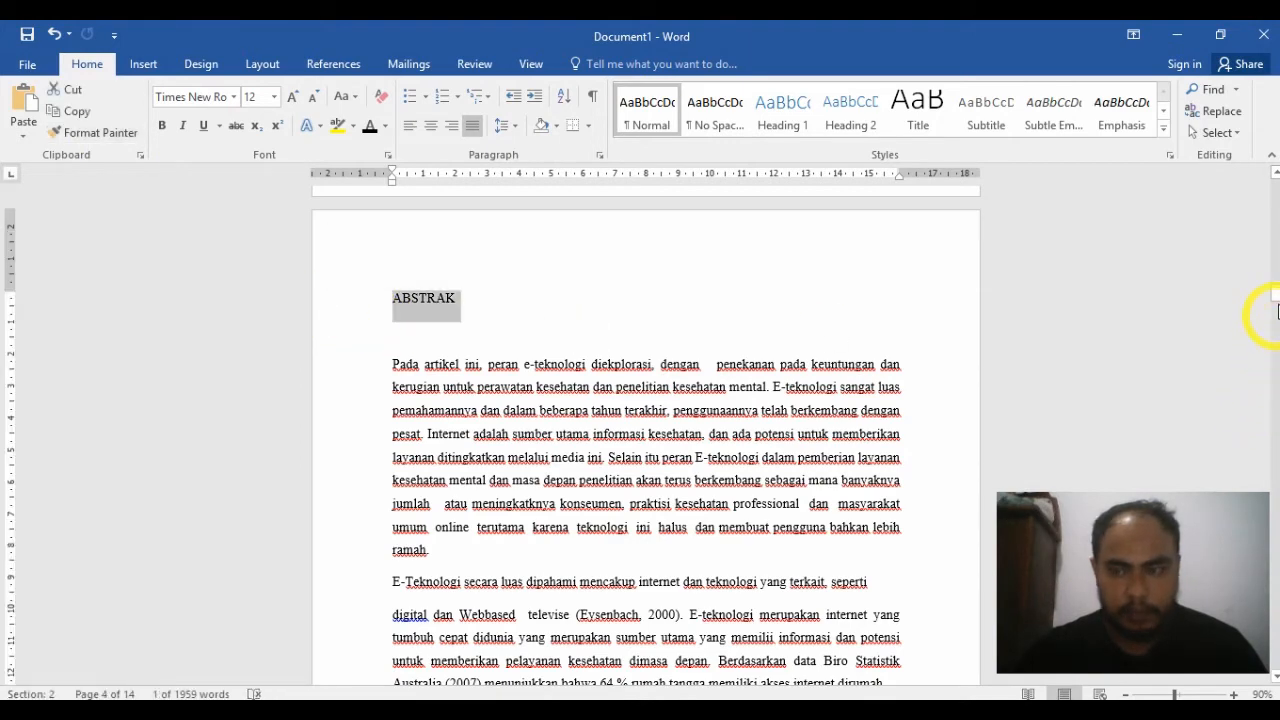
Step: Copy the formatting of the KATA PENGANTAR heading to the ABSTRAK title with Format Painter
drag(1277, 298, 1268, 256)
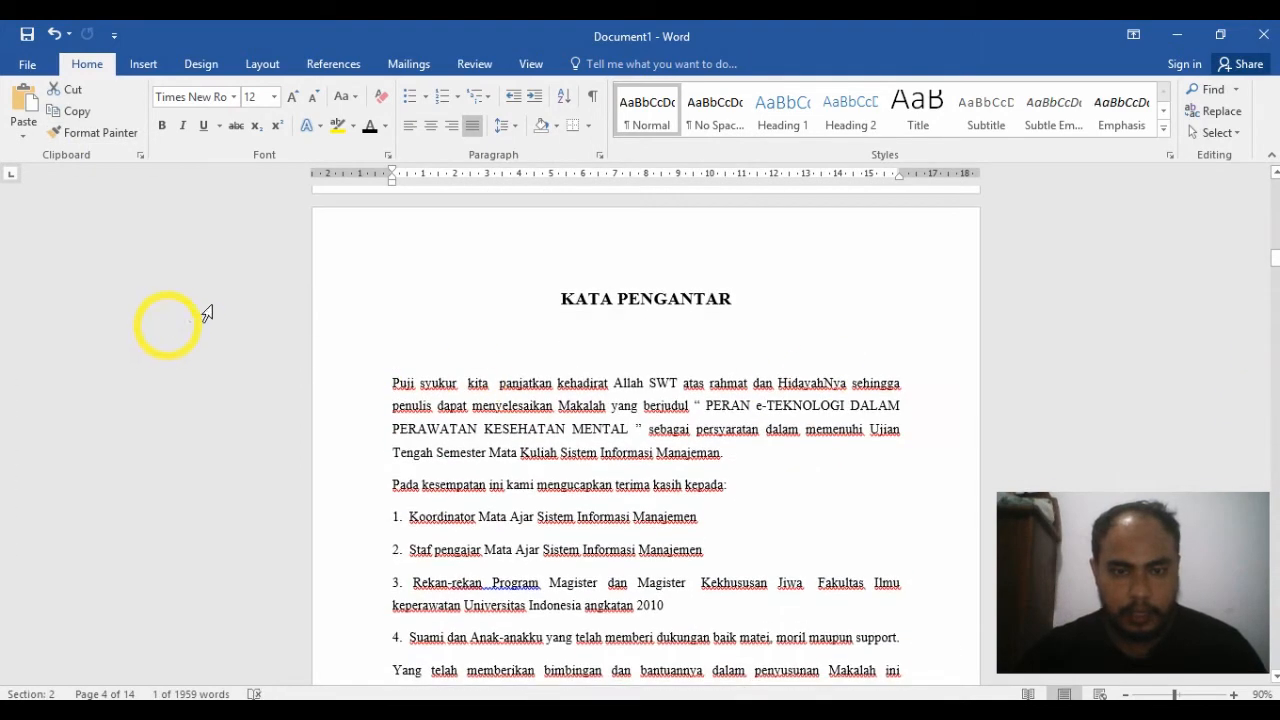
click(283, 313)
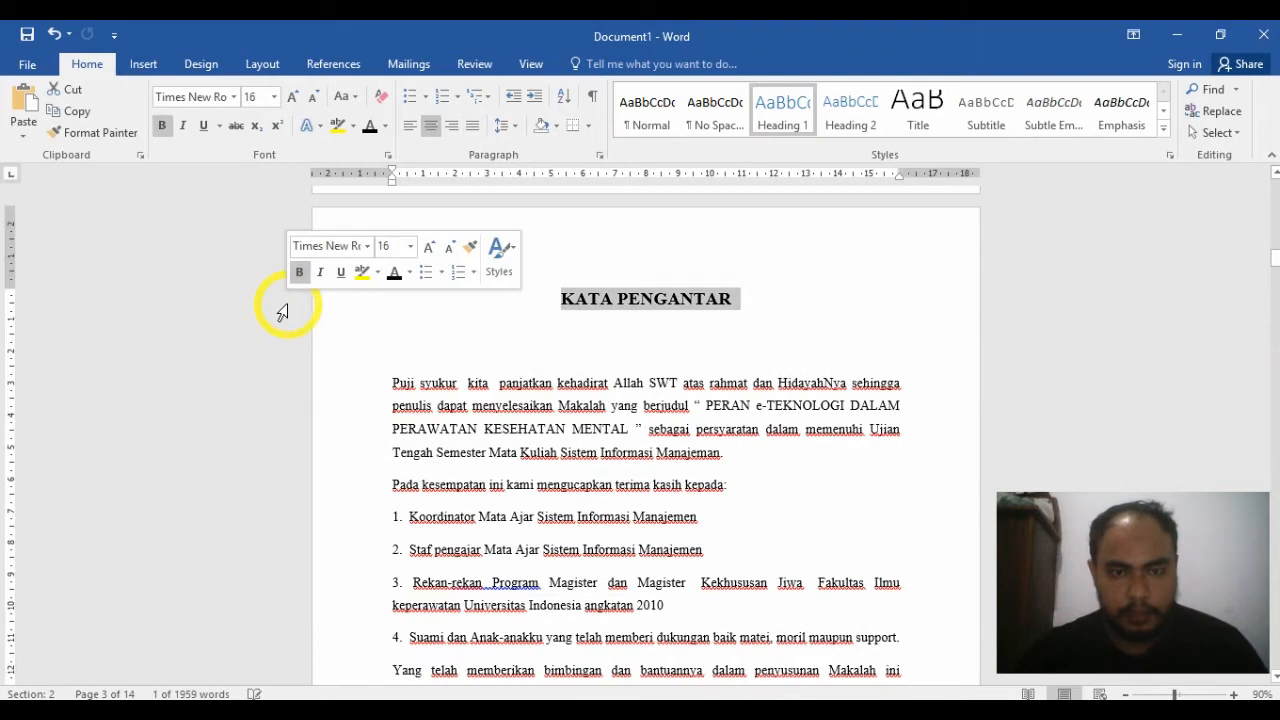
click(95, 132)
drag(1272, 256, 1268, 297)
click(311, 309)
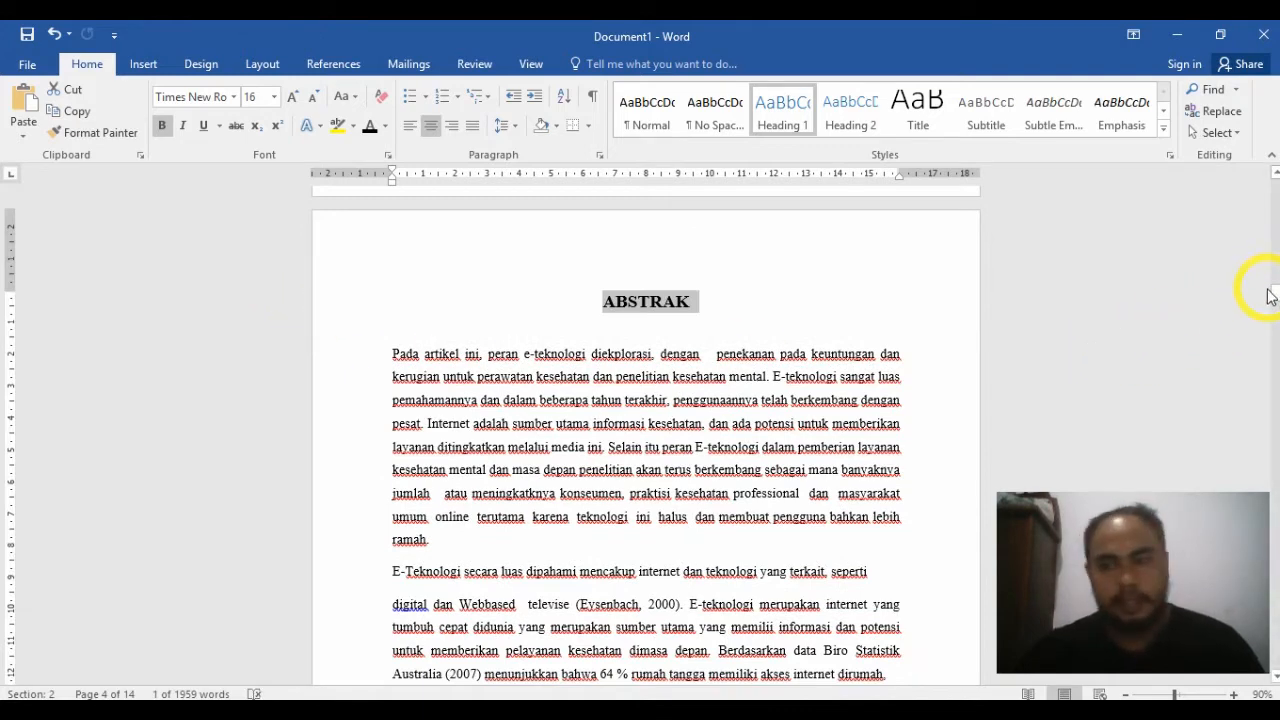
Step: Try copying the ABSTRAK heading's formatting to the BAB 1 line alone, and undo it
drag(1276, 296, 1268, 325)
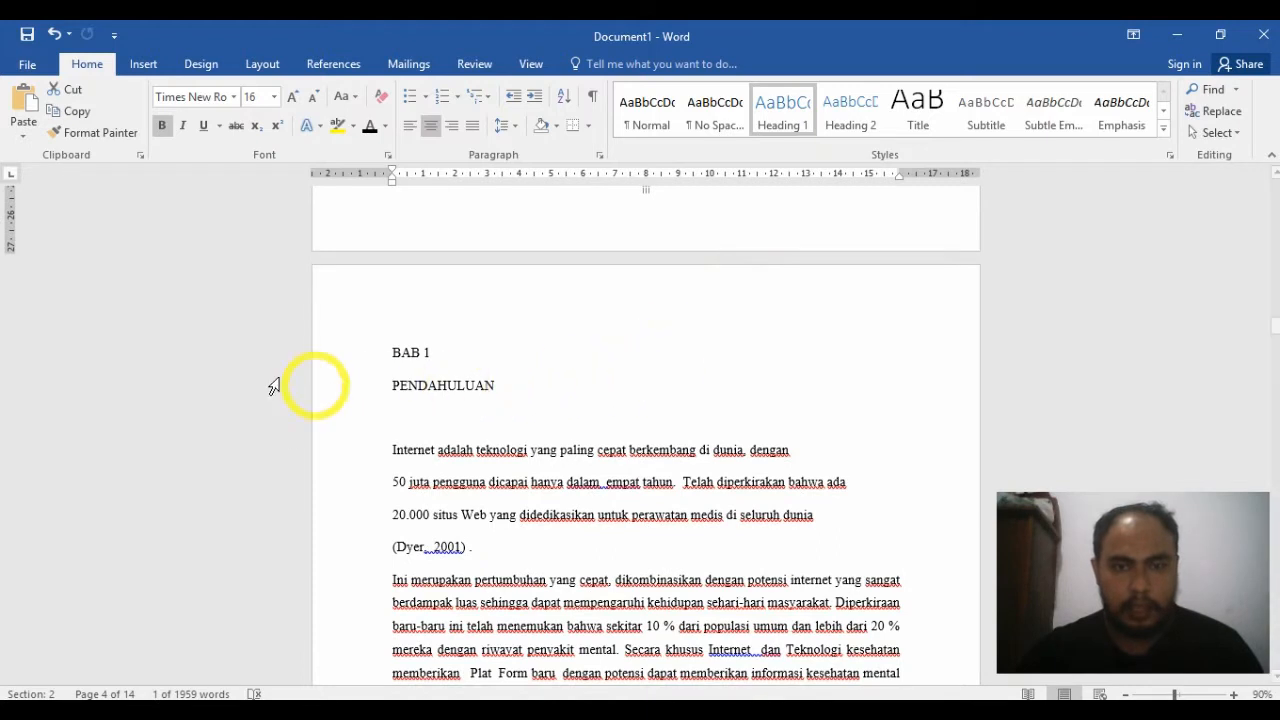
click(102, 132)
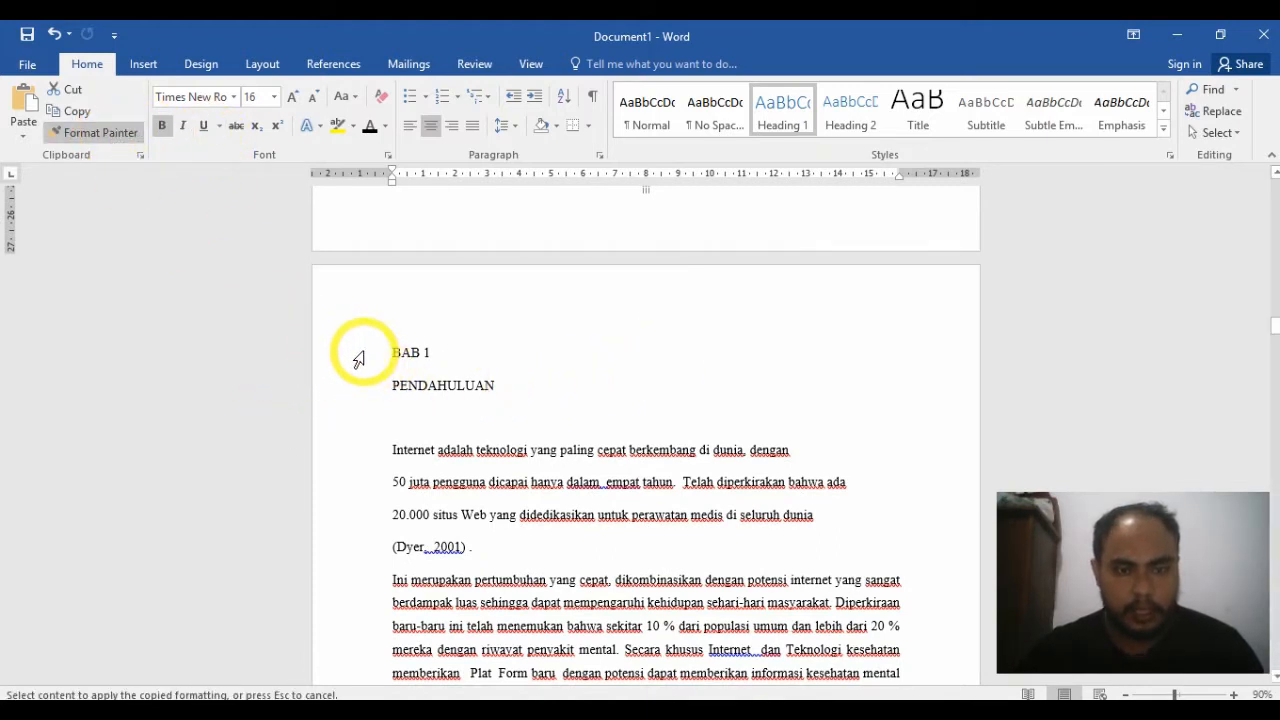
click(349, 388)
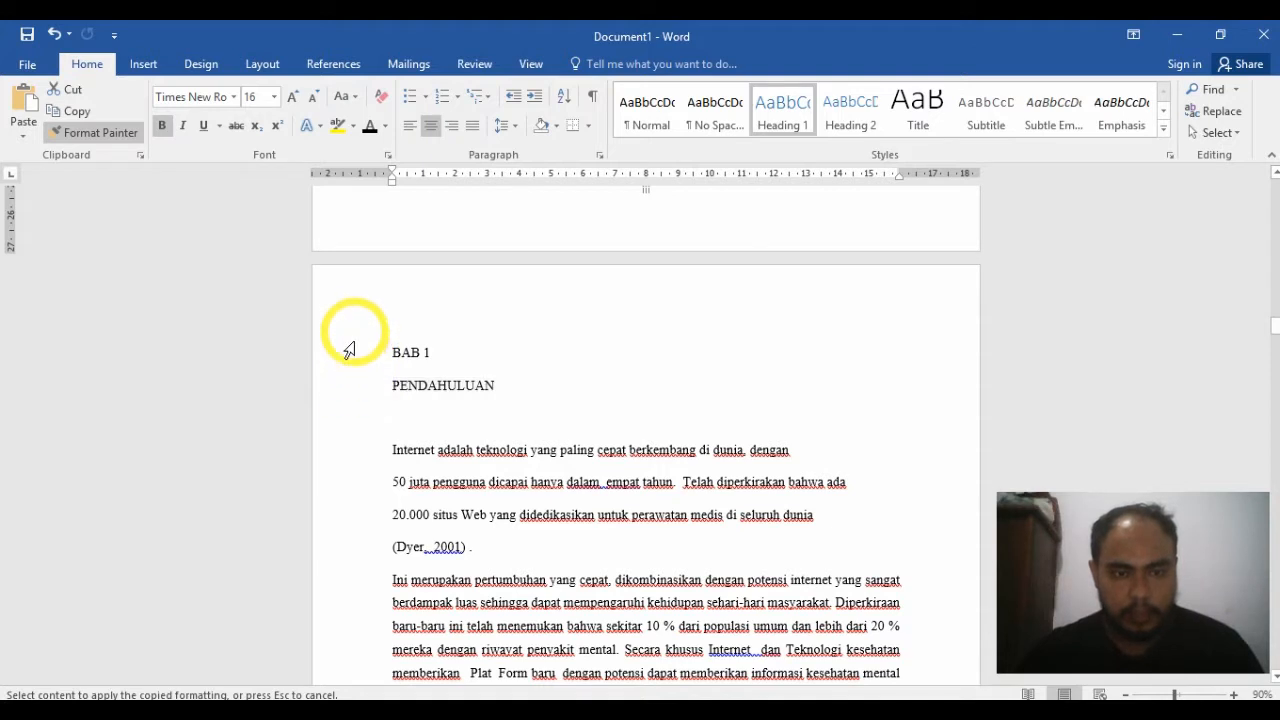
click(349, 350)
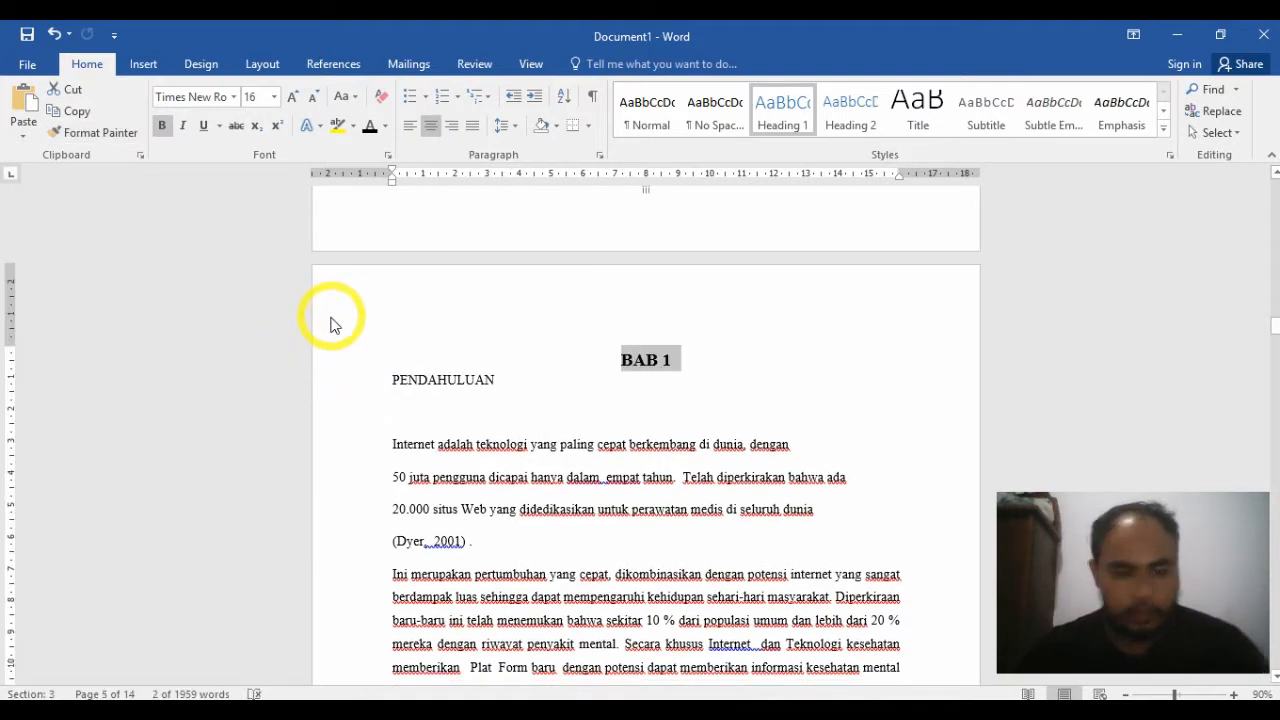
key(ctrl+z)
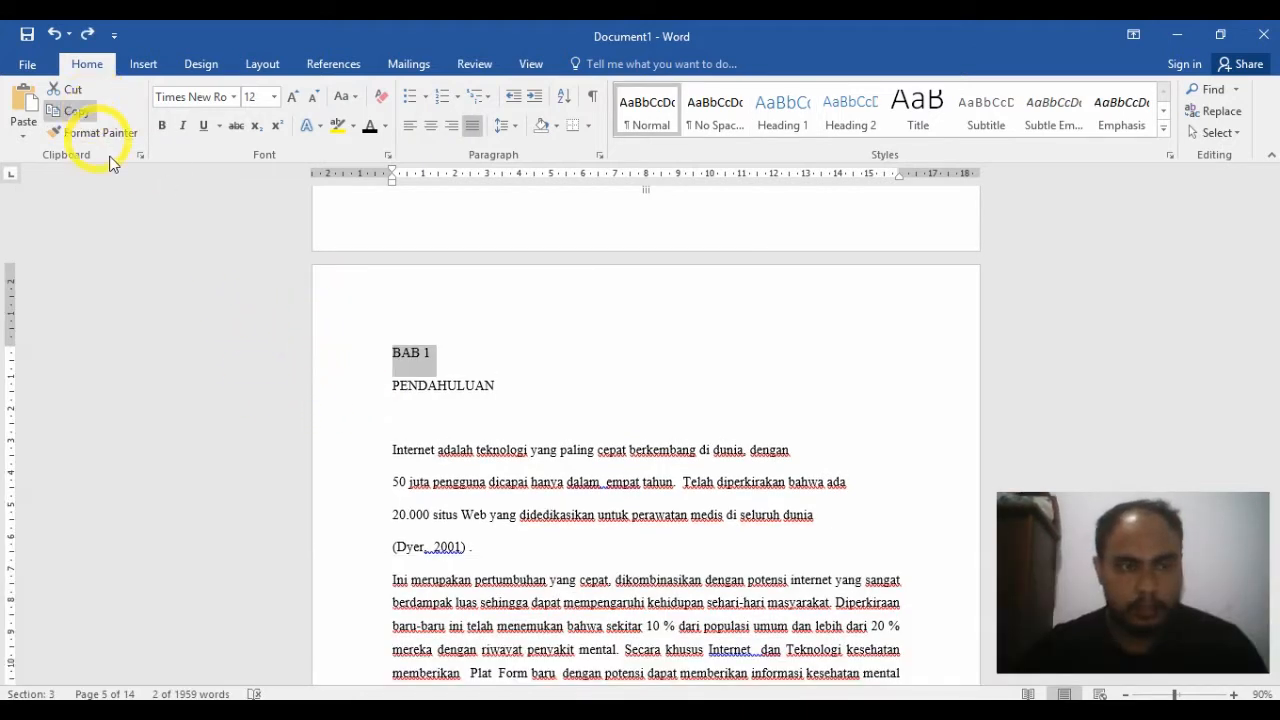
Step: Try copying the plain formatting of the BAB 1 line onto the ABSTRAK title, and undo it
click(109, 136)
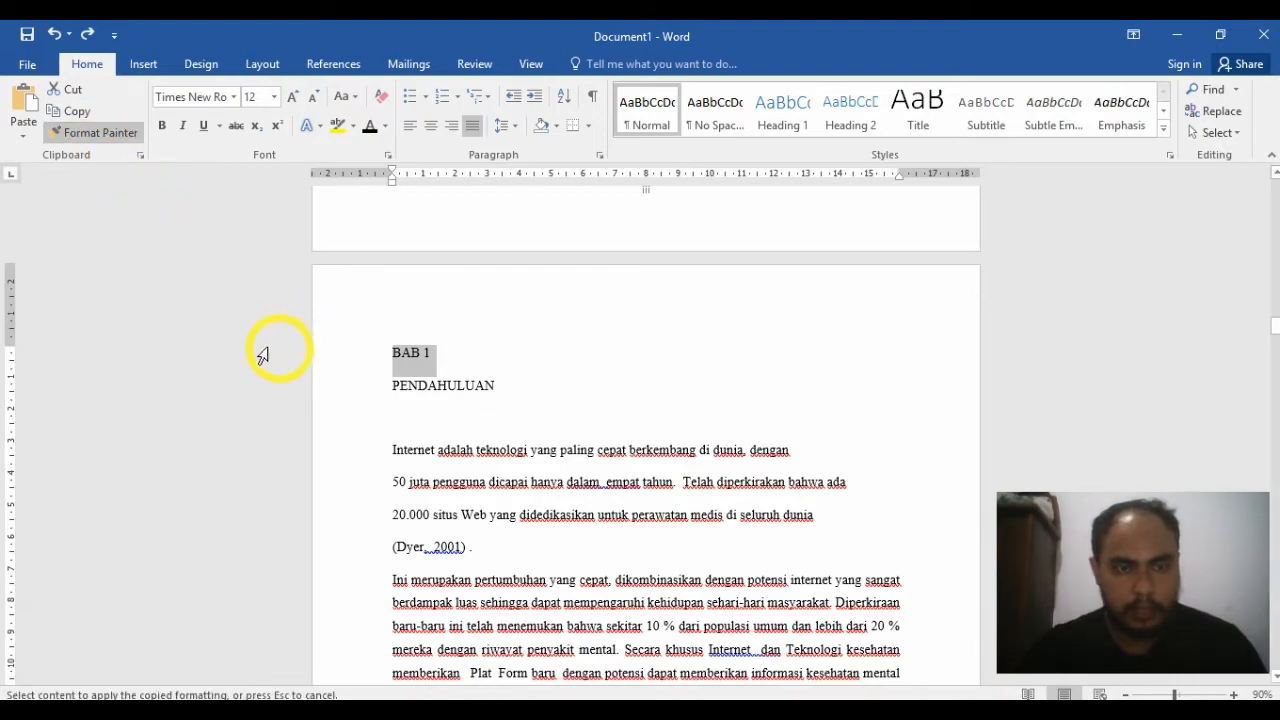
drag(1275, 333, 1275, 290)
click(276, 343)
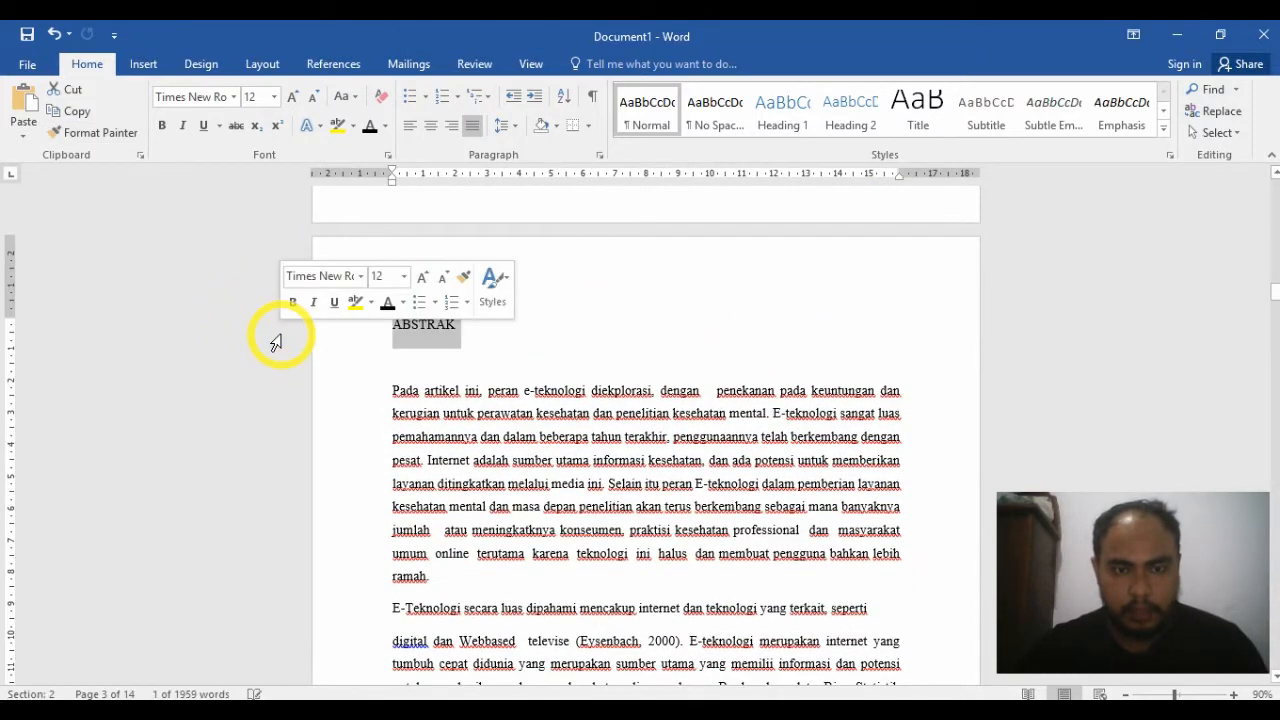
key(ctrl+z)
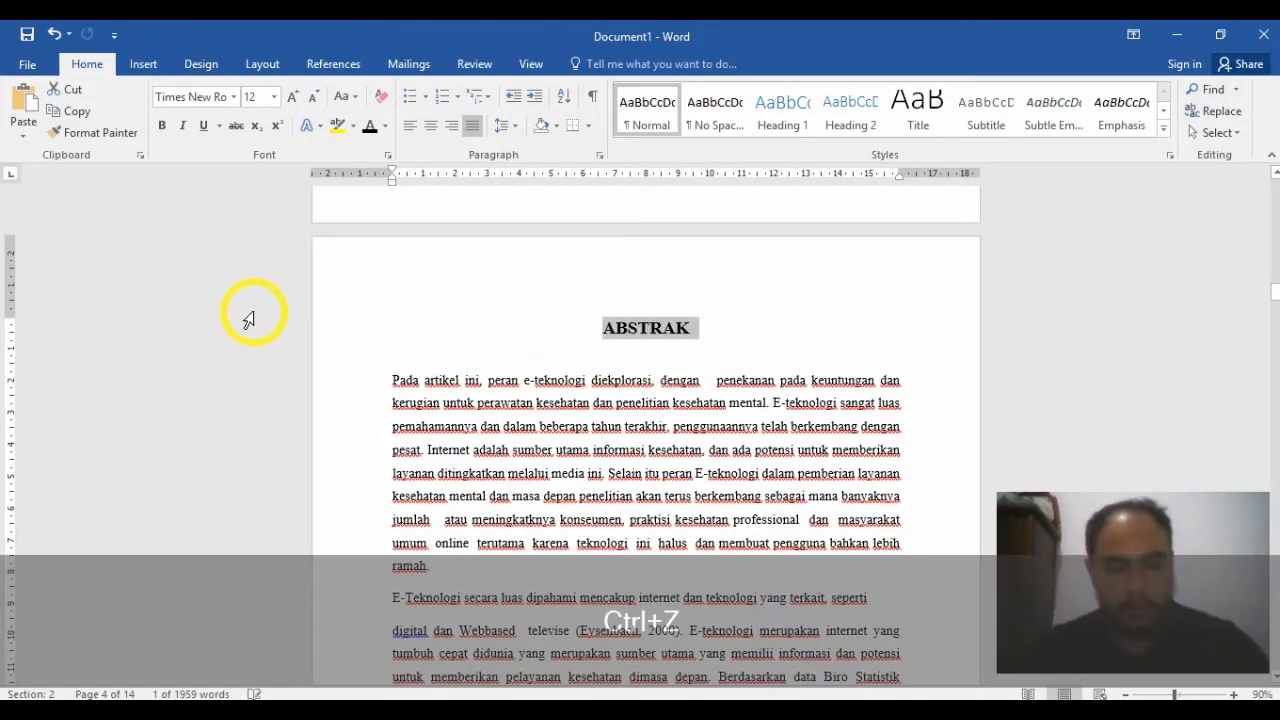
Step: Try painting the ABSTRAK heading's formatting onto the lines around the BAB 1 title, and undo it
click(91, 140)
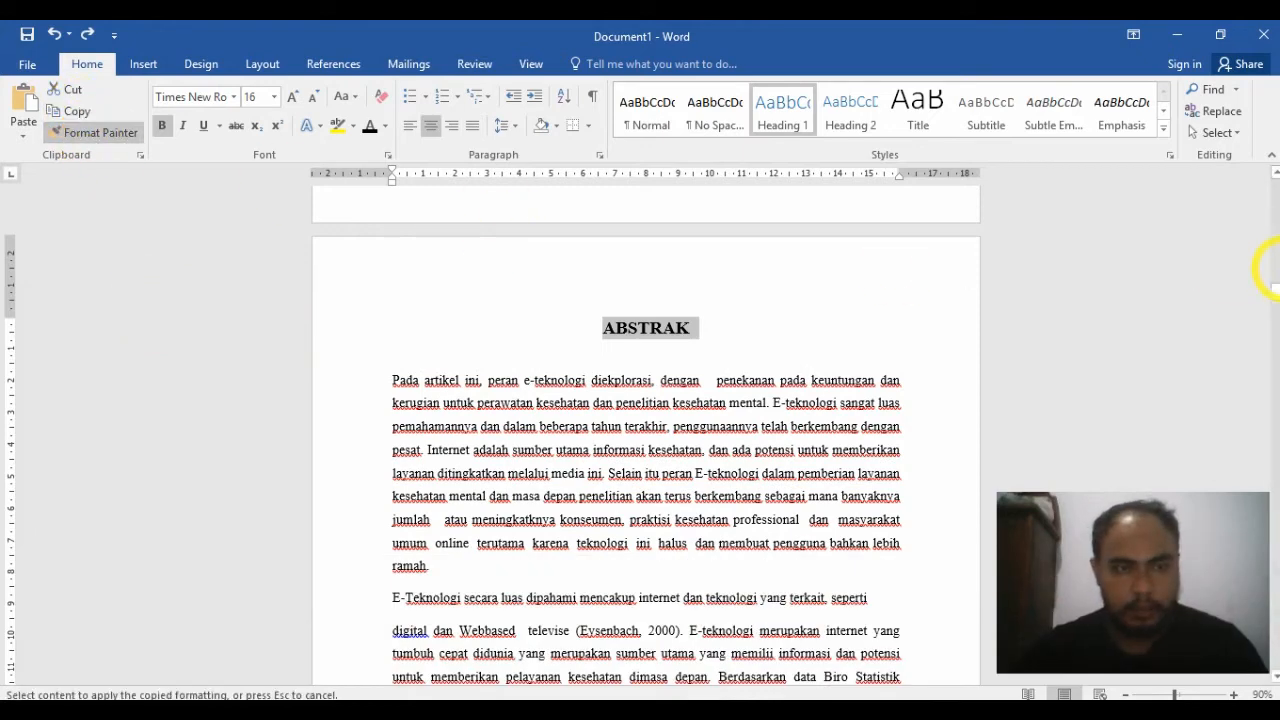
drag(1275, 290, 1275, 327)
mouse_move(337, 284)
mouse_down()
mouse_move(336, 304)
mouse_move(335, 254)
mouse_move(314, 209)
mouse_move(1, 169)
mouse_move(316, 415)
mouse_up()
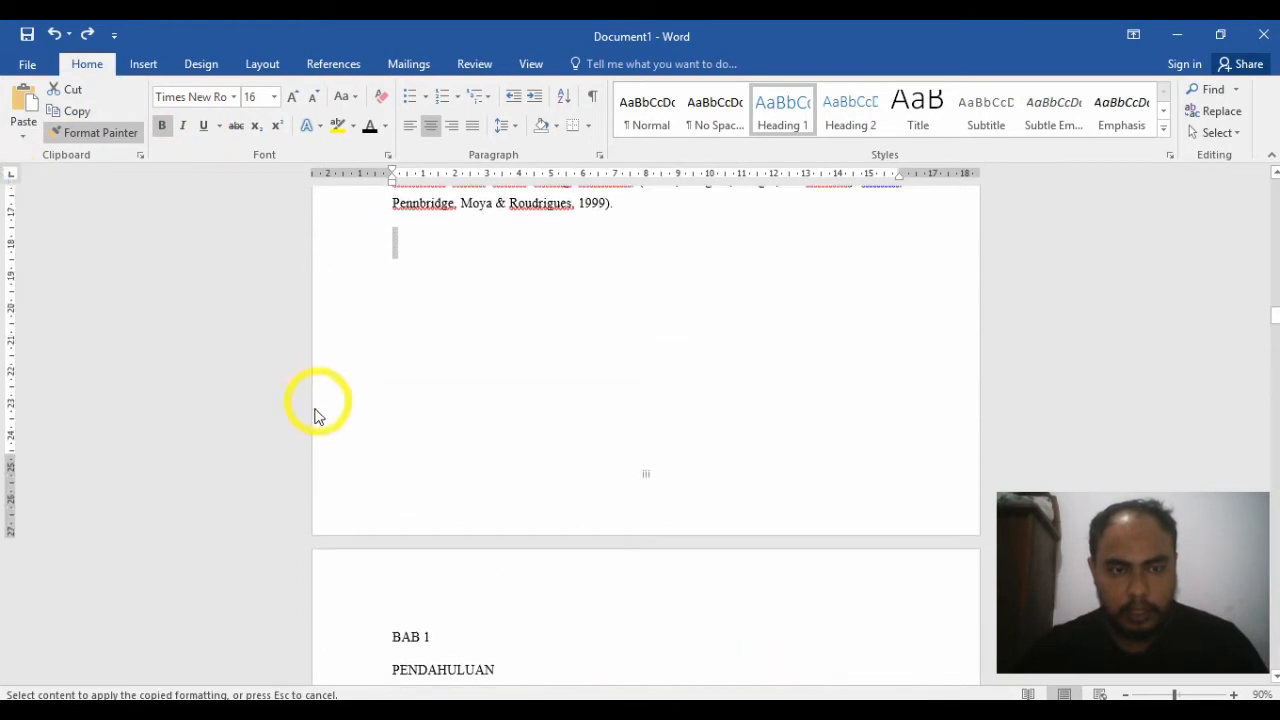
click(1092, 396)
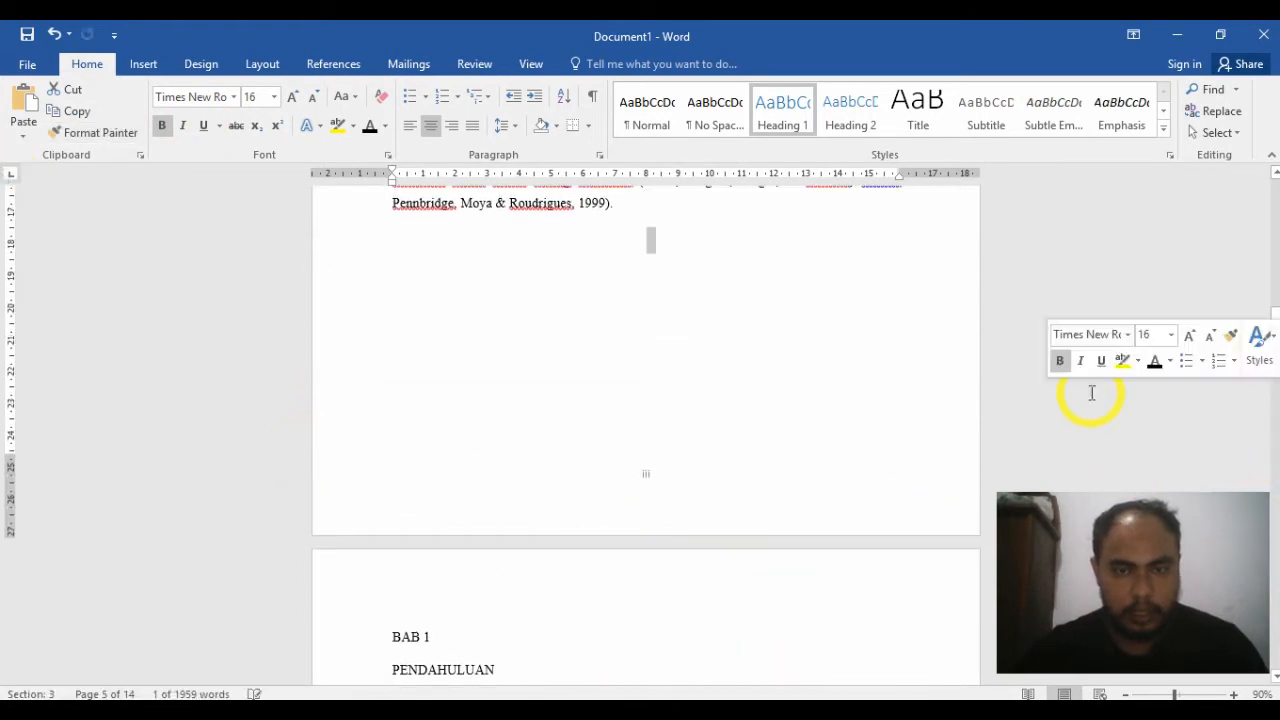
key(ctrl+z)
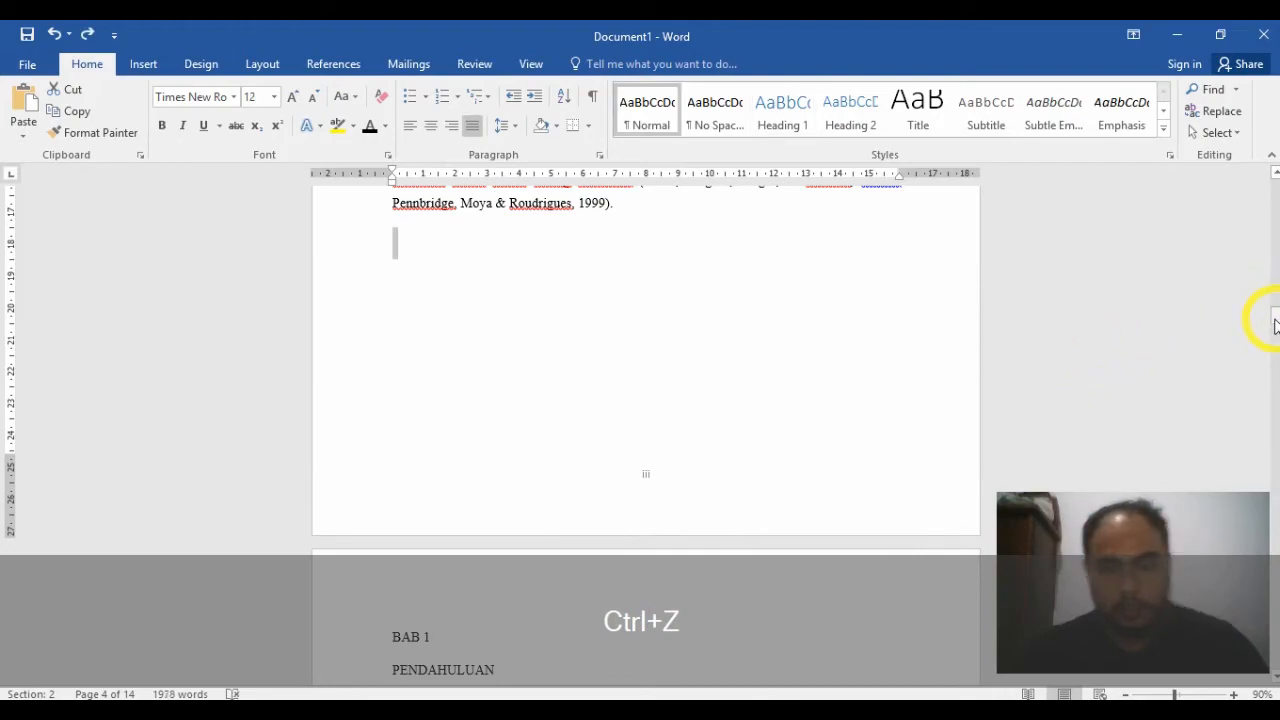
Step: Copy the ABSTRAK heading's formatting to the BAB 1 and PENDAHULUAN title lines with Format Painter
drag(1275, 320, 1273, 287)
click(265, 485)
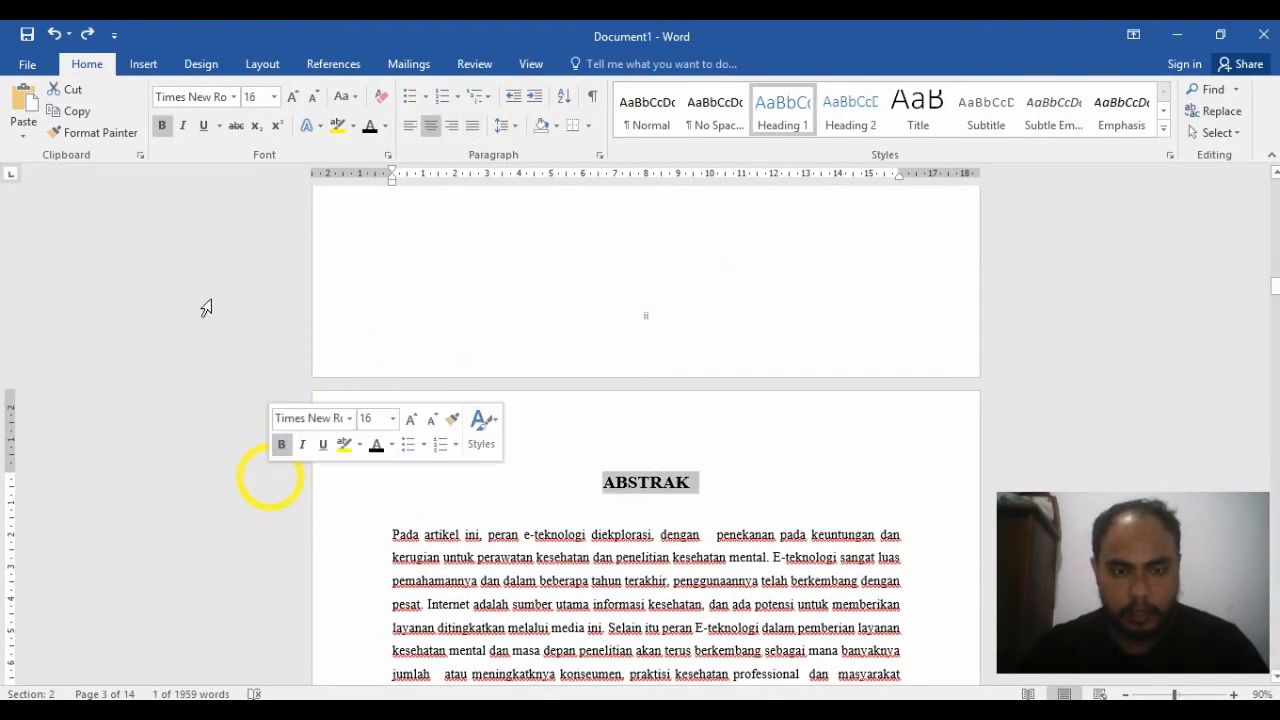
click(125, 132)
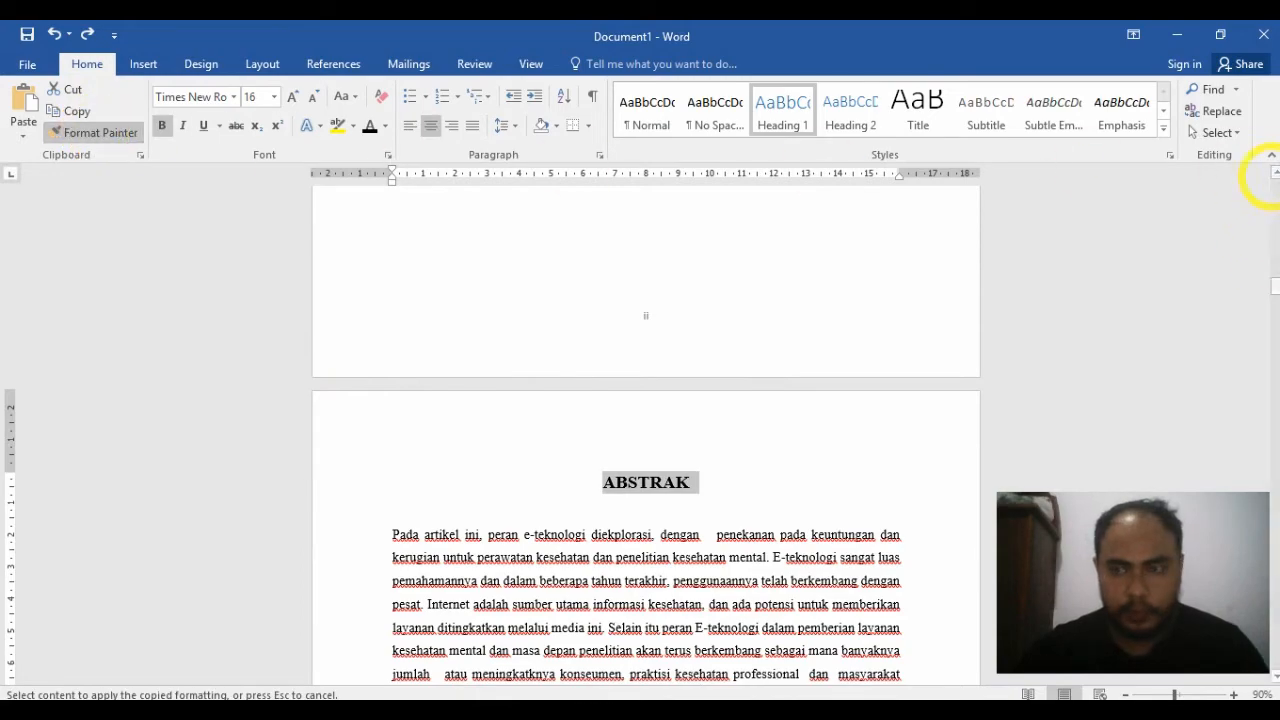
drag(1277, 289, 1268, 324)
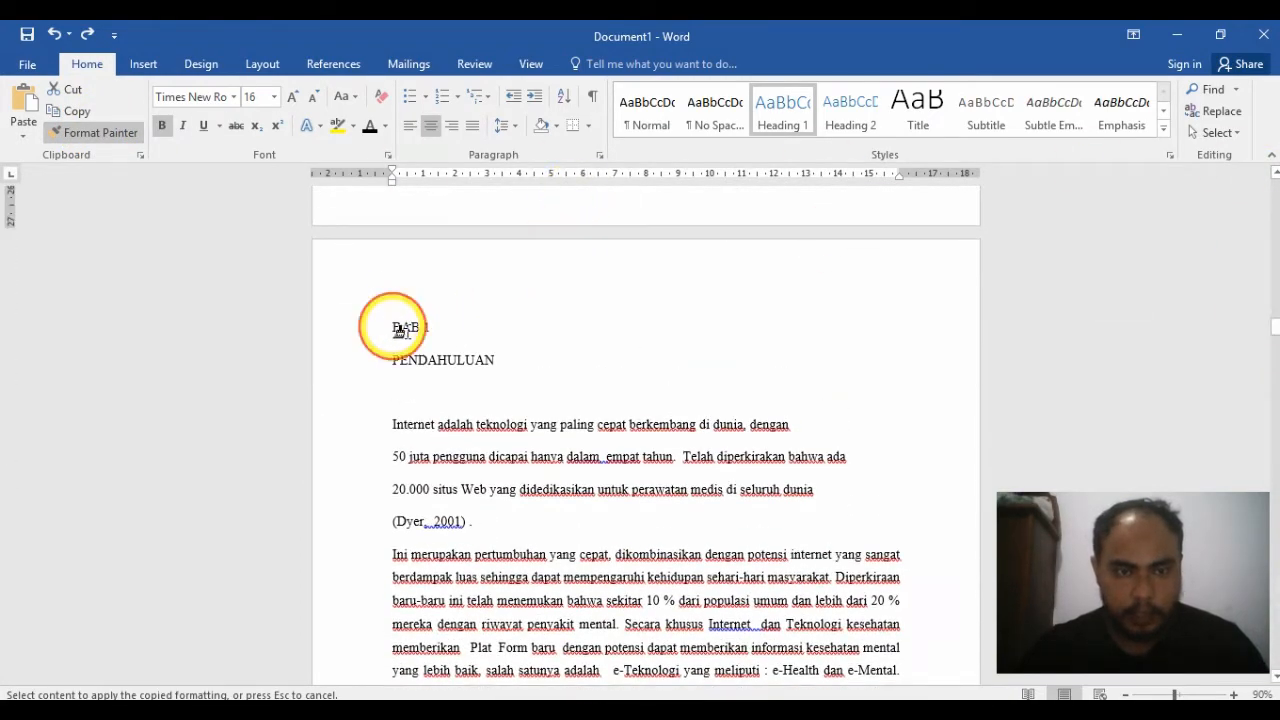
drag(395, 330, 508, 356)
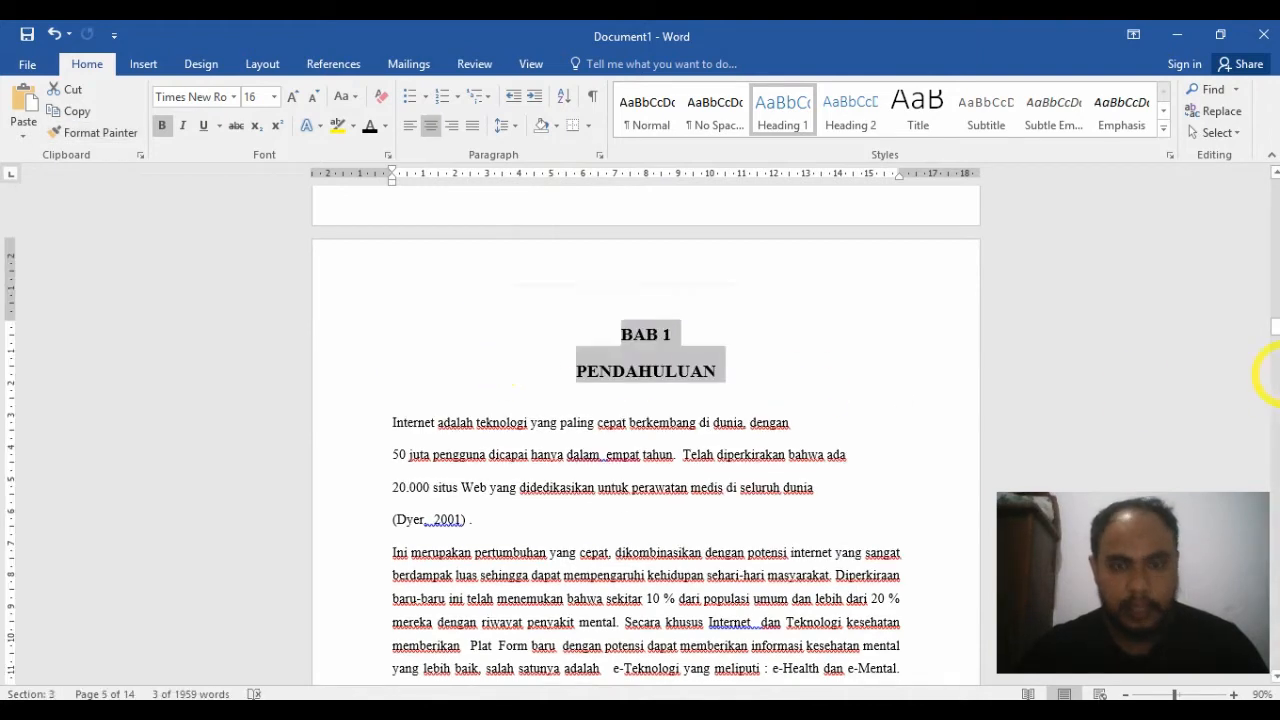
Step: Copy the BAB 1 title's formatting to the BAB 2 and TINJAUAN LITERATUR title lines with Format Painter
mouse_move(1277, 320)
mouse_down()
mouse_move(1277, 411)
mouse_move(1277, 400)
mouse_up()
click(92, 134)
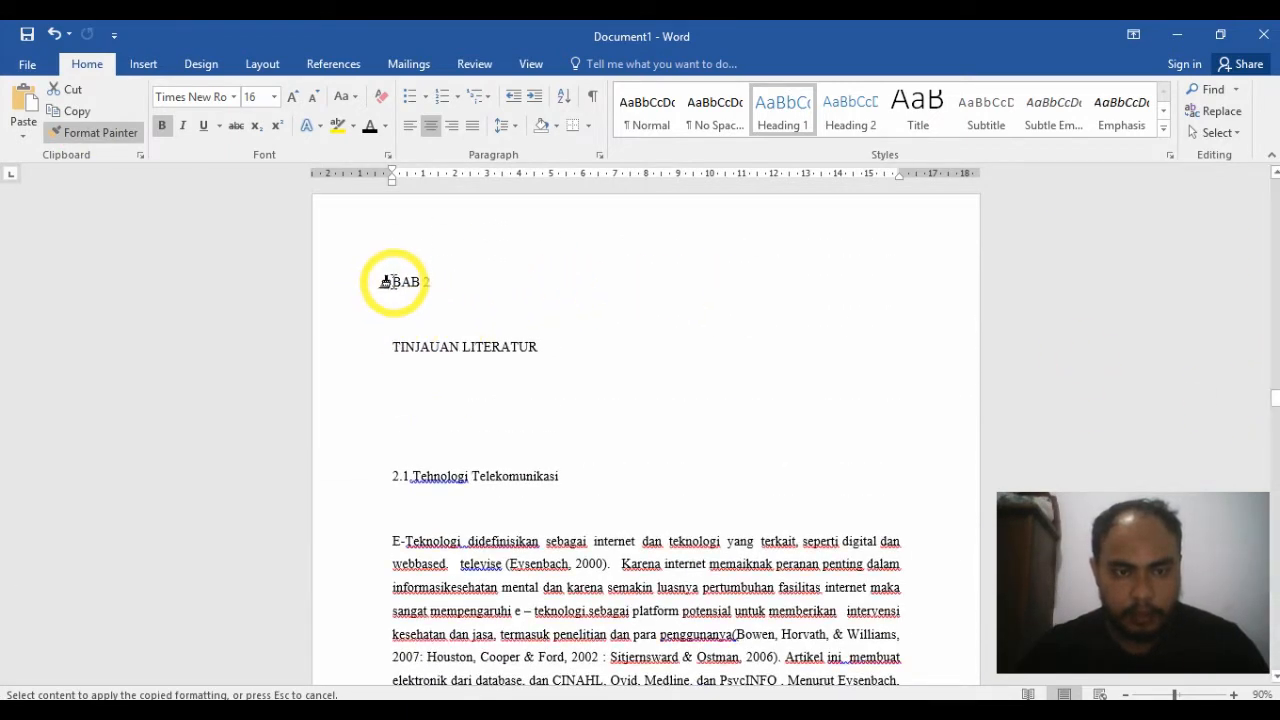
drag(385, 282, 571, 340)
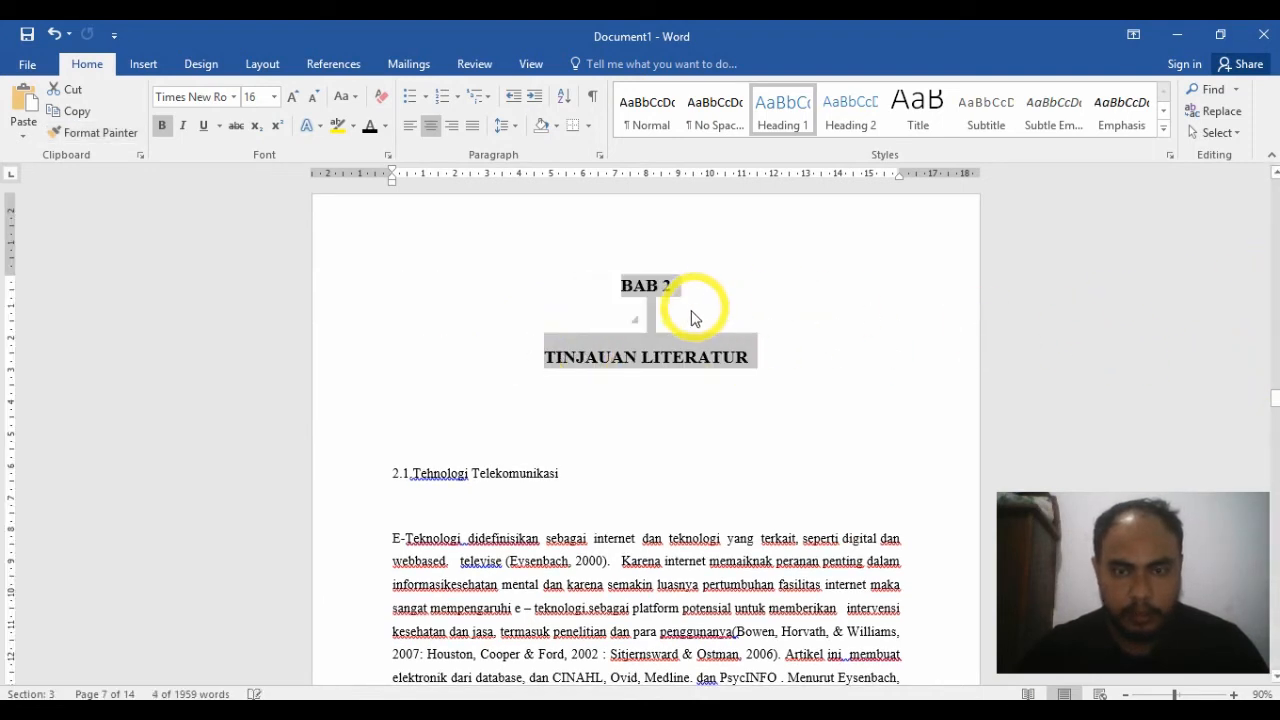
Step: Copy the BAB 2 title's formatting to the BAB 3 and PENUTUP title lines with Format Painter
click(121, 135)
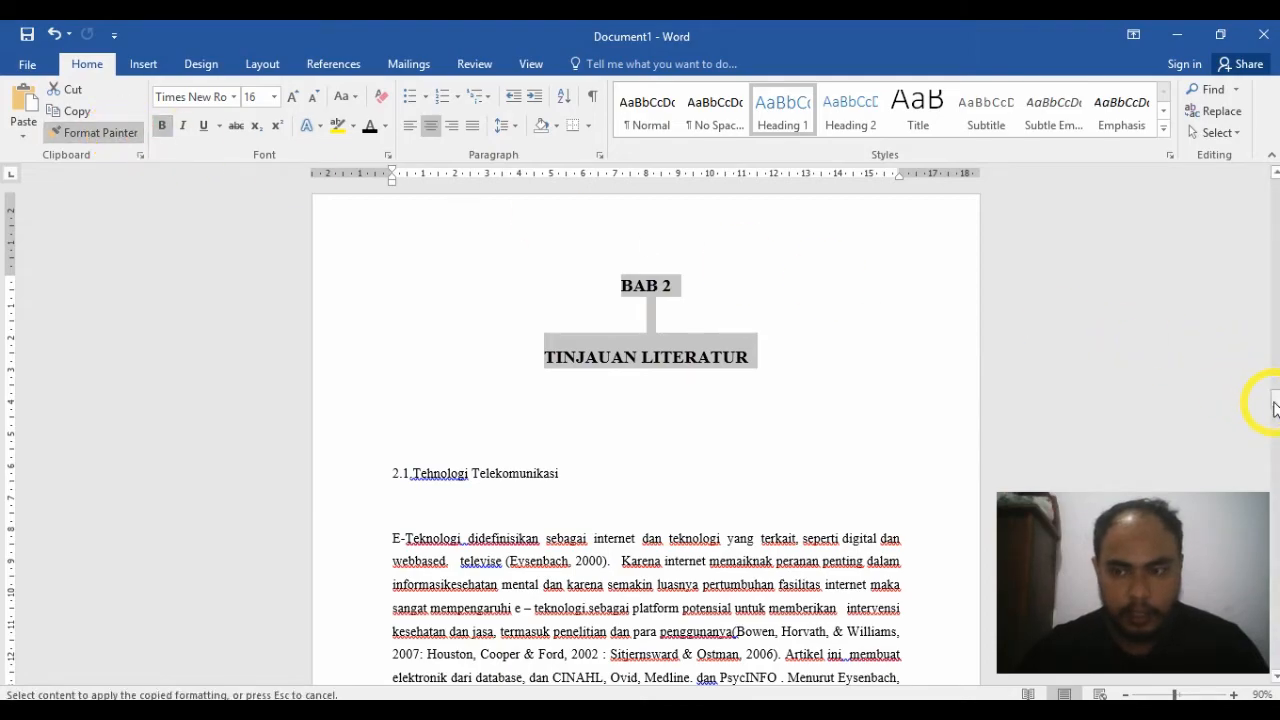
drag(1274, 405, 1274, 565)
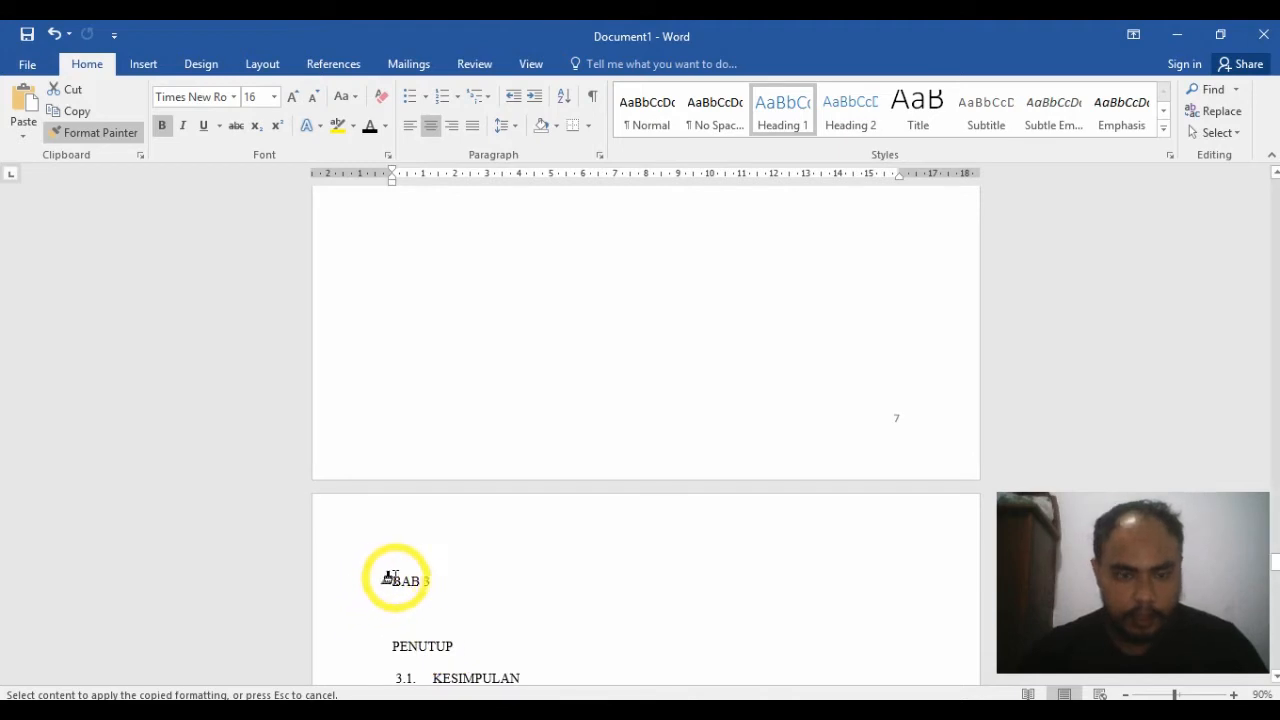
drag(475, 635, 479, 650)
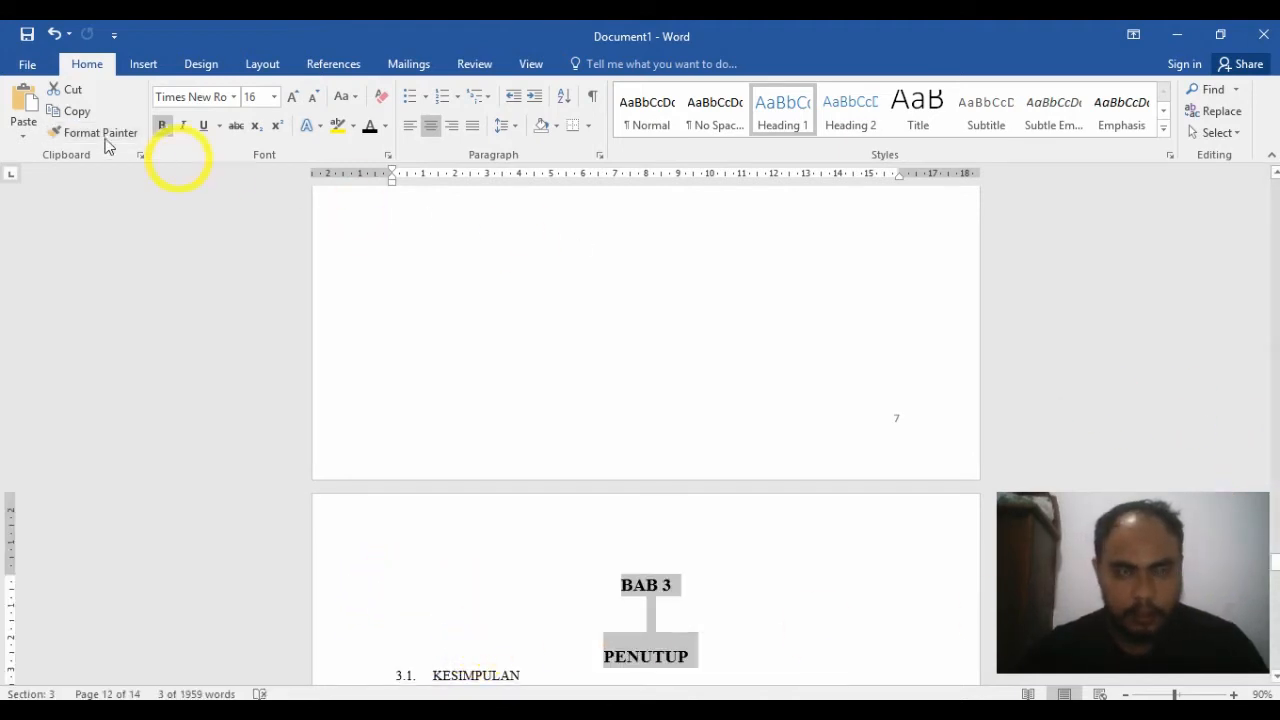
Step: Copy the BAB 3 and PENUTUP titles' formatting to the DAFTAR PUSTAKA title with Format Painter, and insert a blank line below it
click(68, 133)
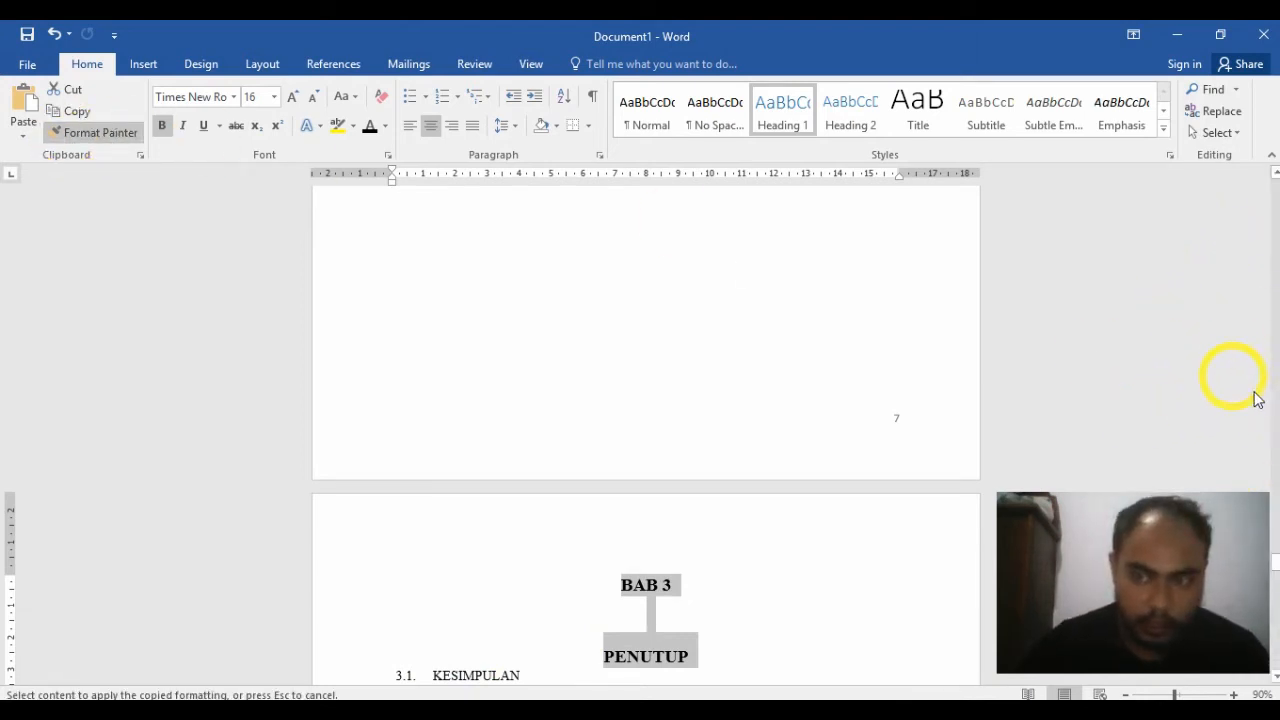
drag(1275, 570, 1275, 632)
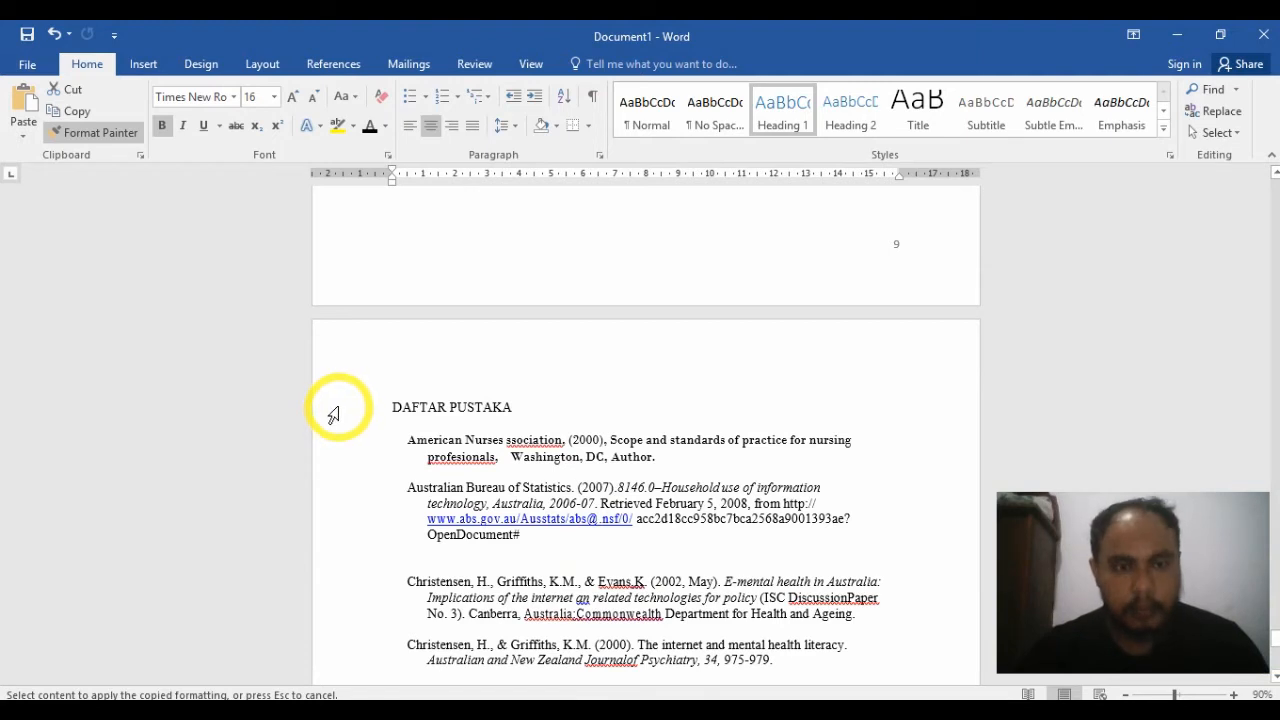
drag(394, 405, 549, 410)
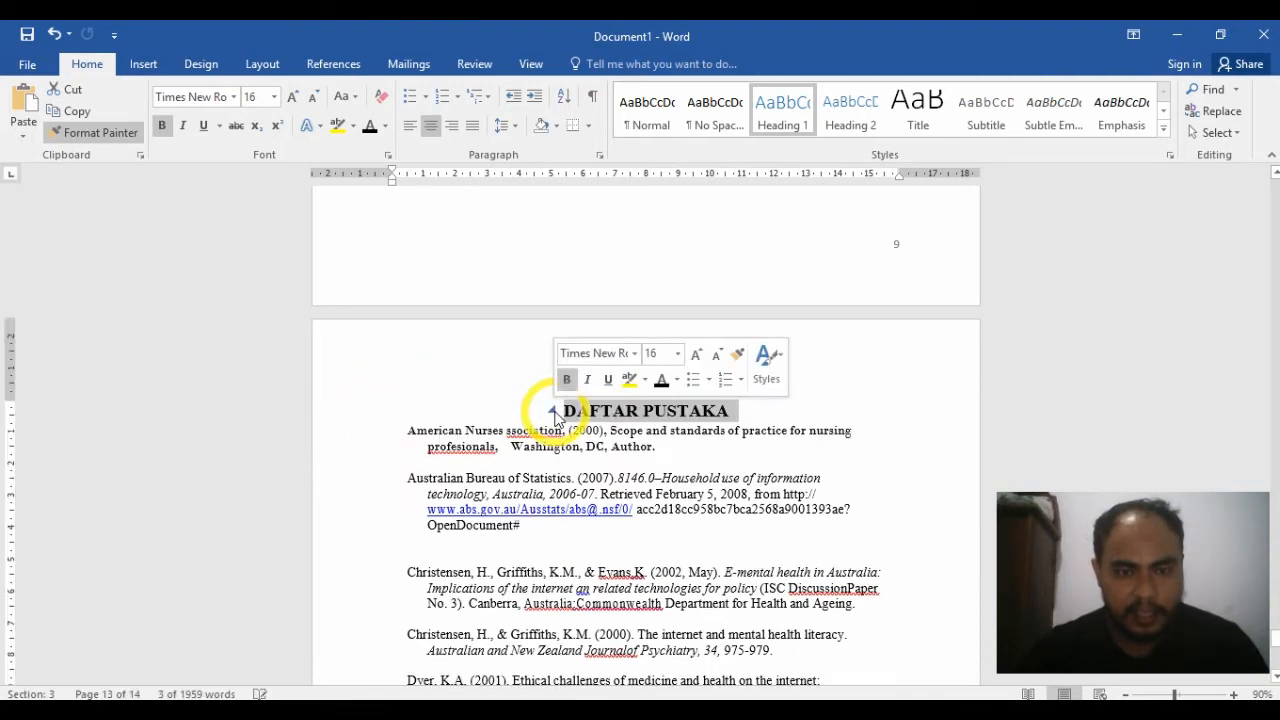
click(404, 430)
key(Return)
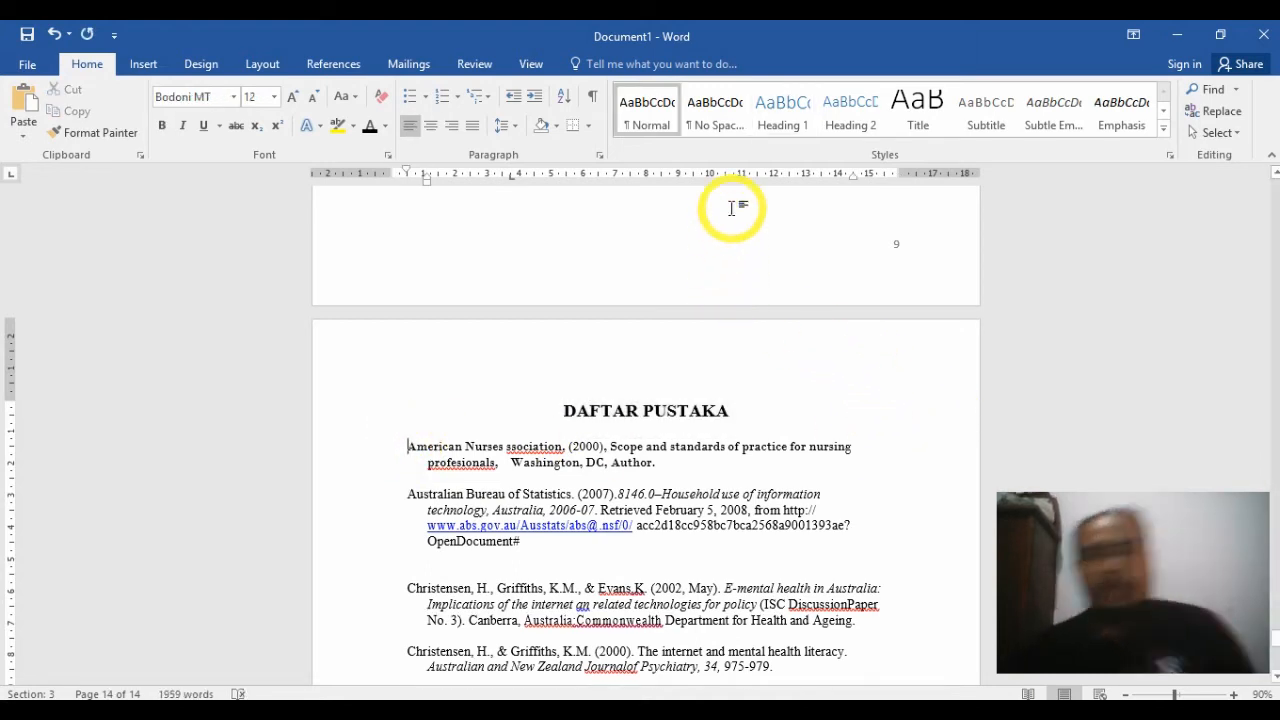
click(678, 403)
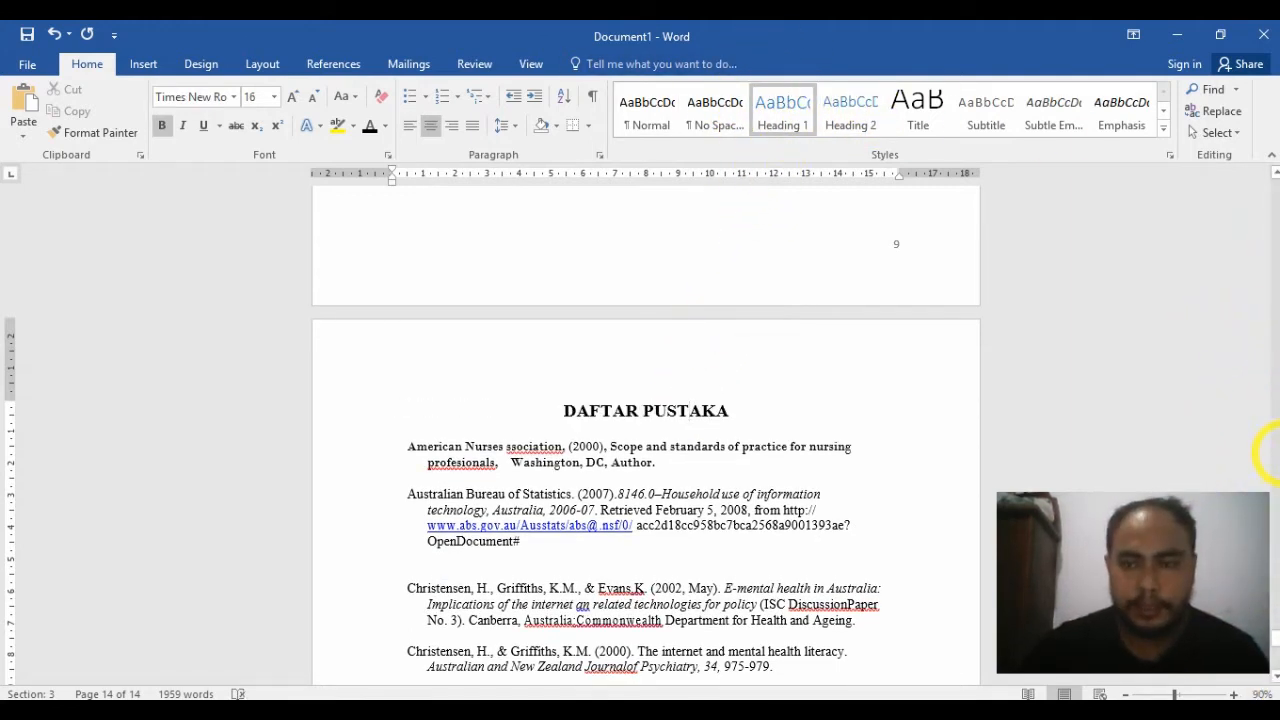
Step: Delete the manually typed number 2.1. before the Tehnologi Telekomunikasi subheading under BAB 2
drag(1275, 650, 1275, 400)
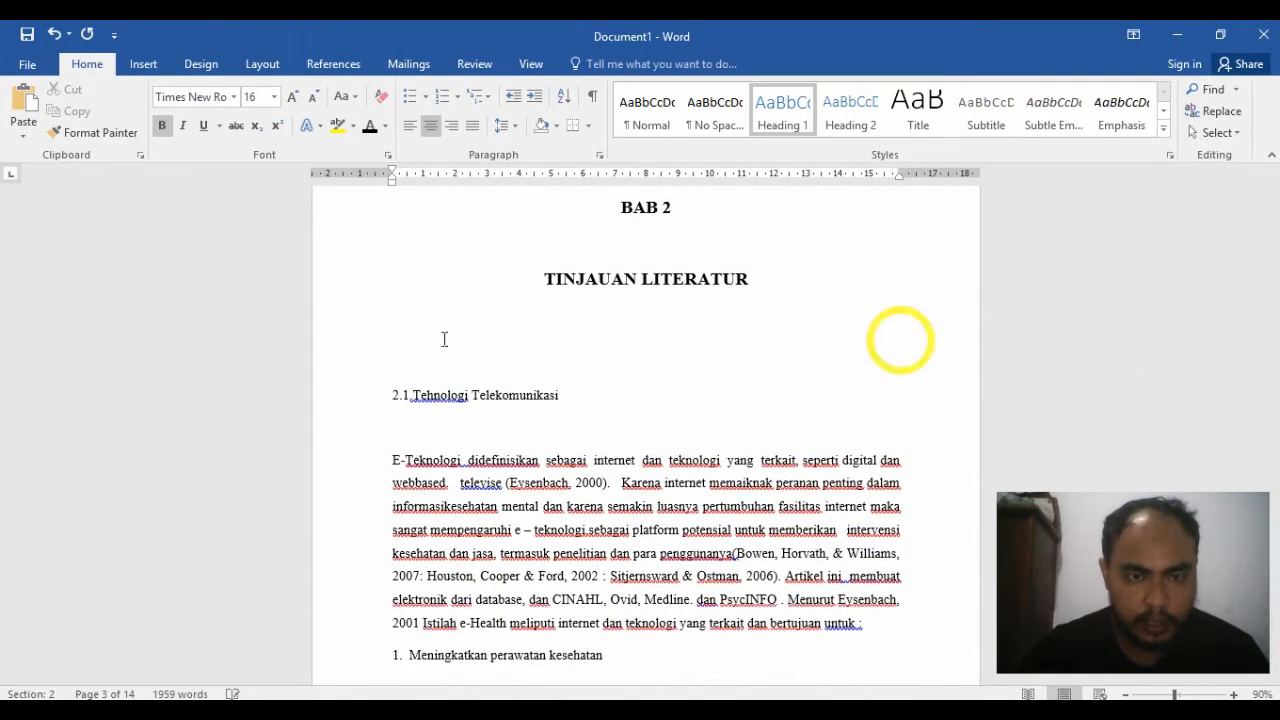
click(411, 395)
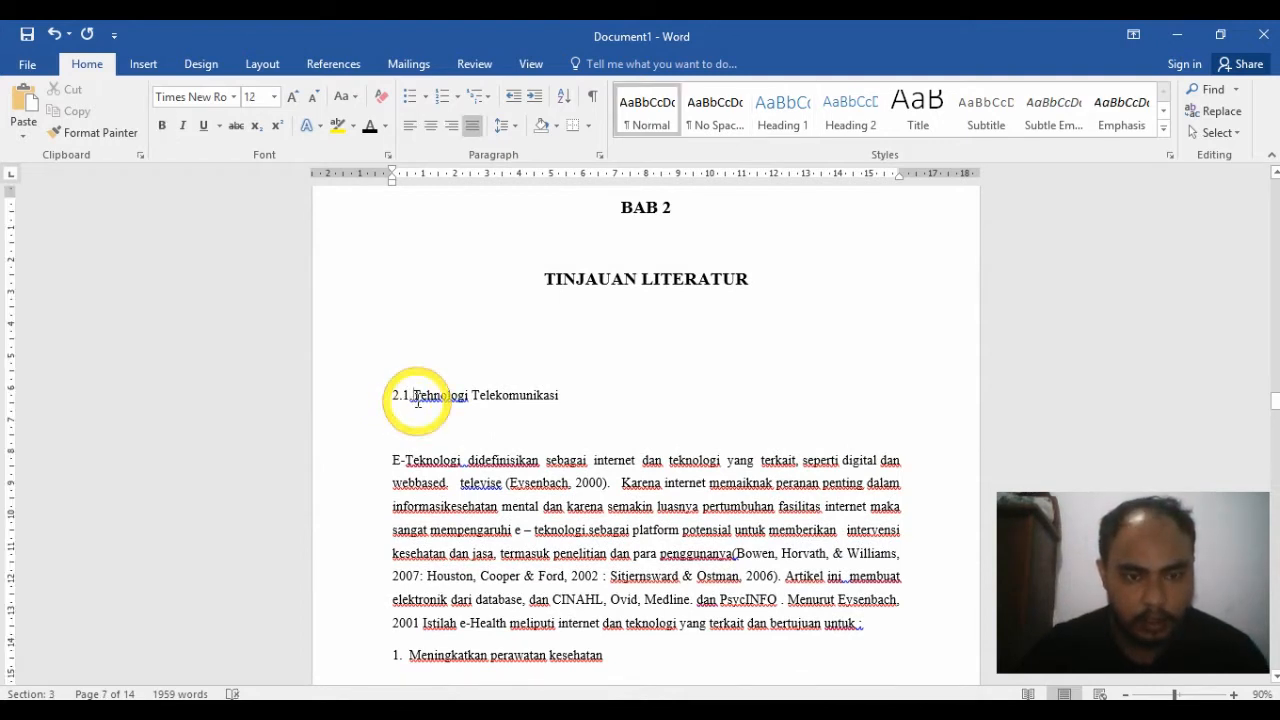
drag(418, 400, 391, 403)
key(BackSpace)
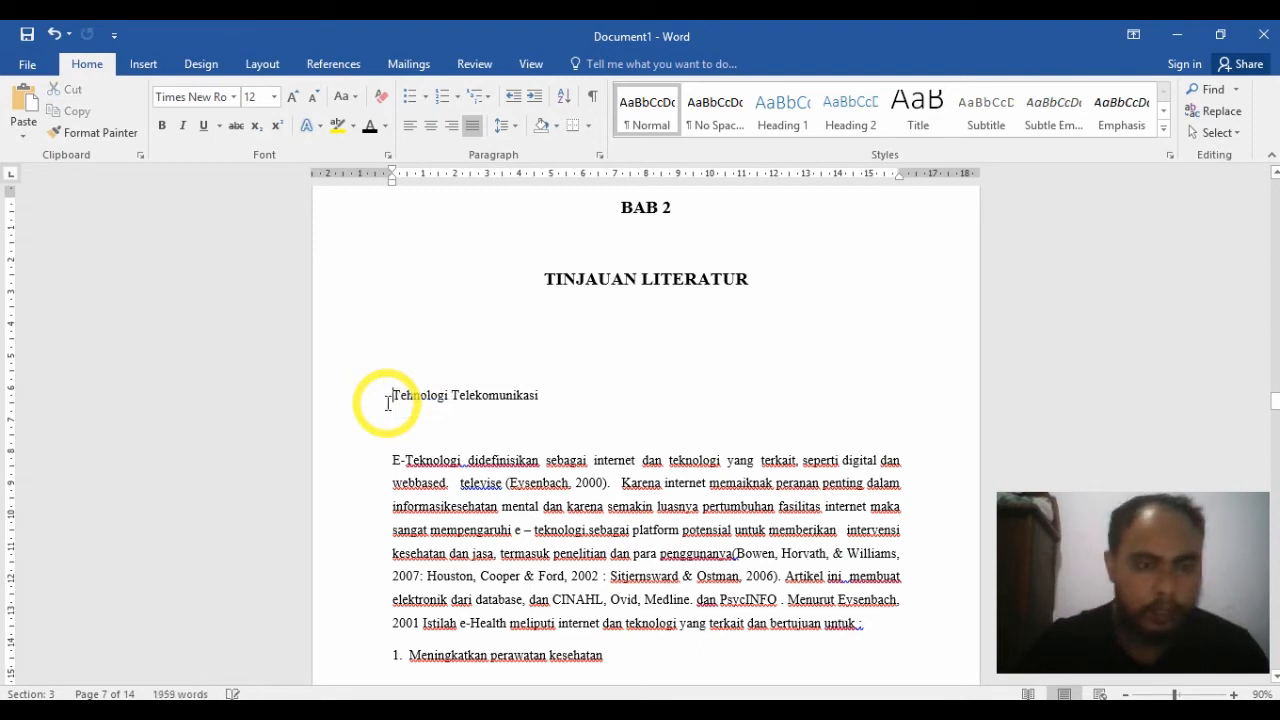
Step: Apply the 1., 1.1., 1.1.1. multilevel list to the Tehnologi Telekomunikasi line
click(486, 97)
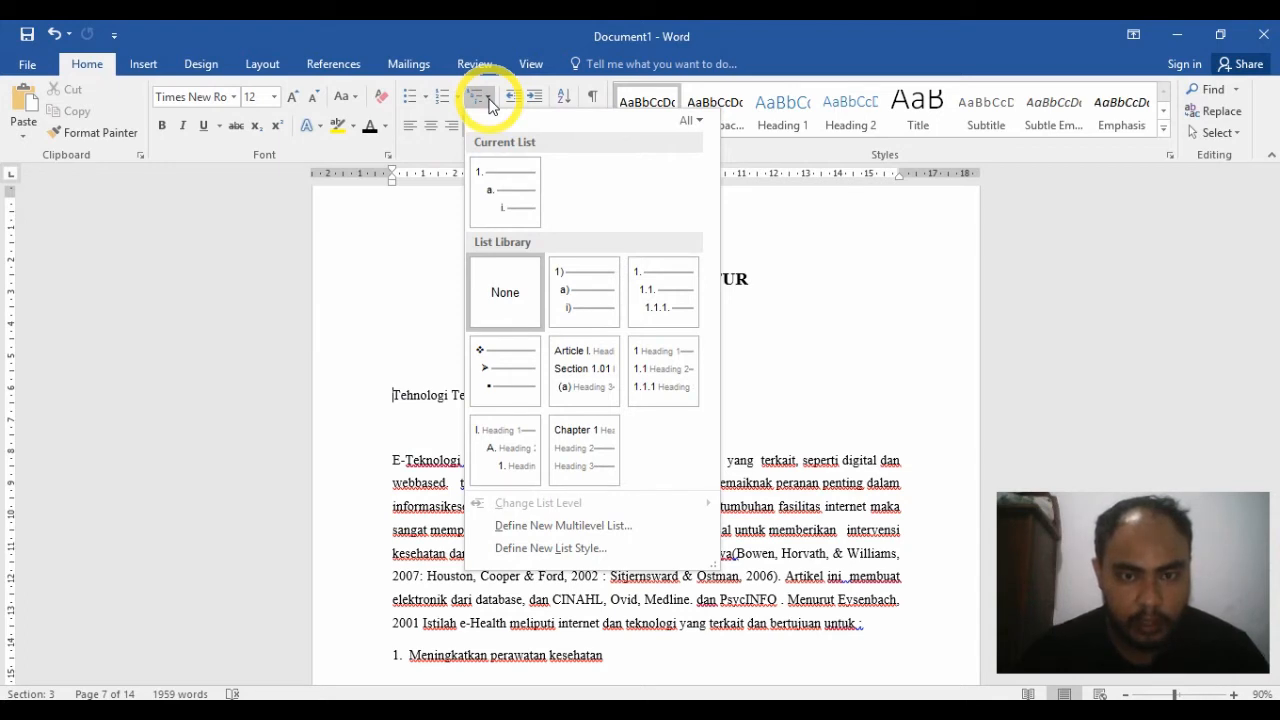
mouse_move(668, 302)
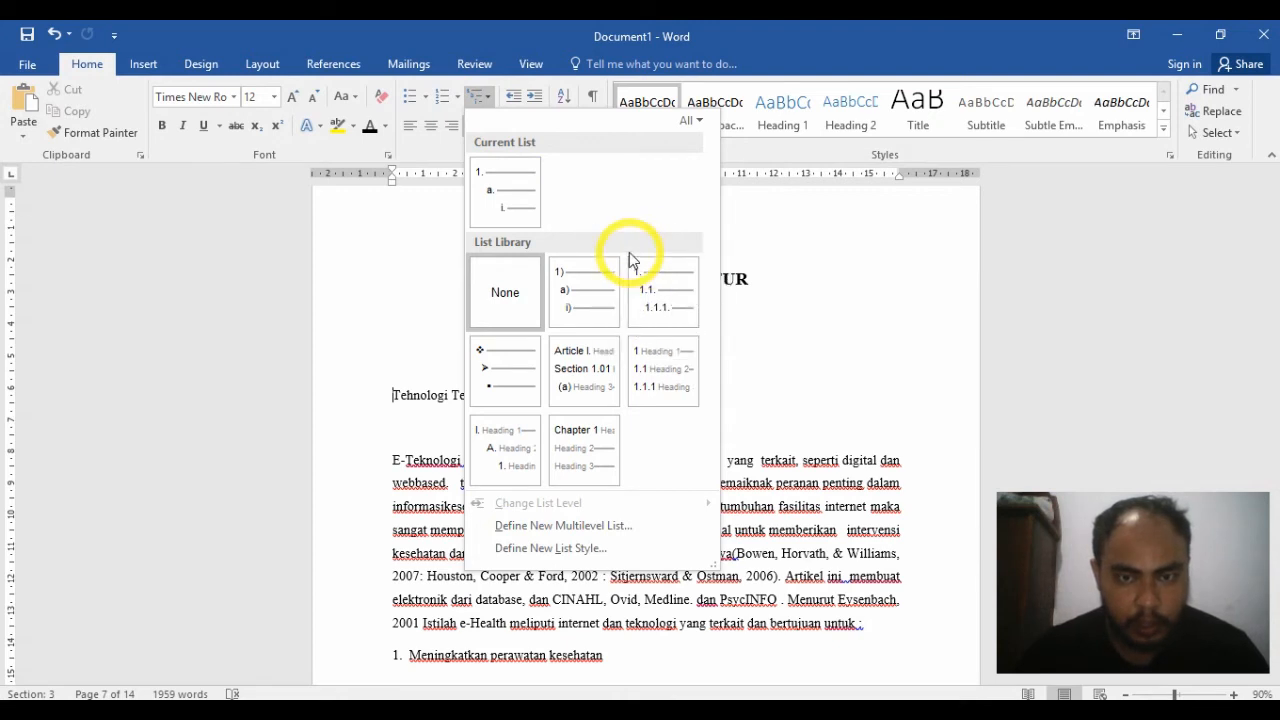
mouse_move(640, 266)
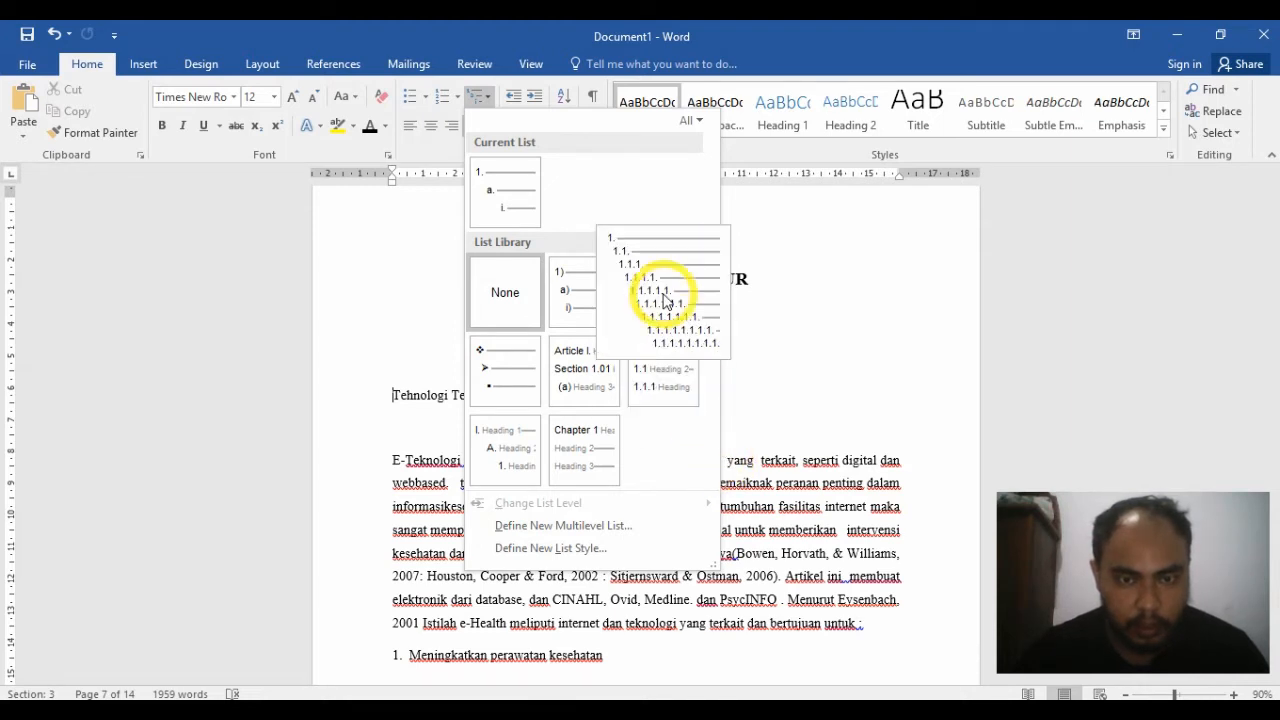
click(664, 292)
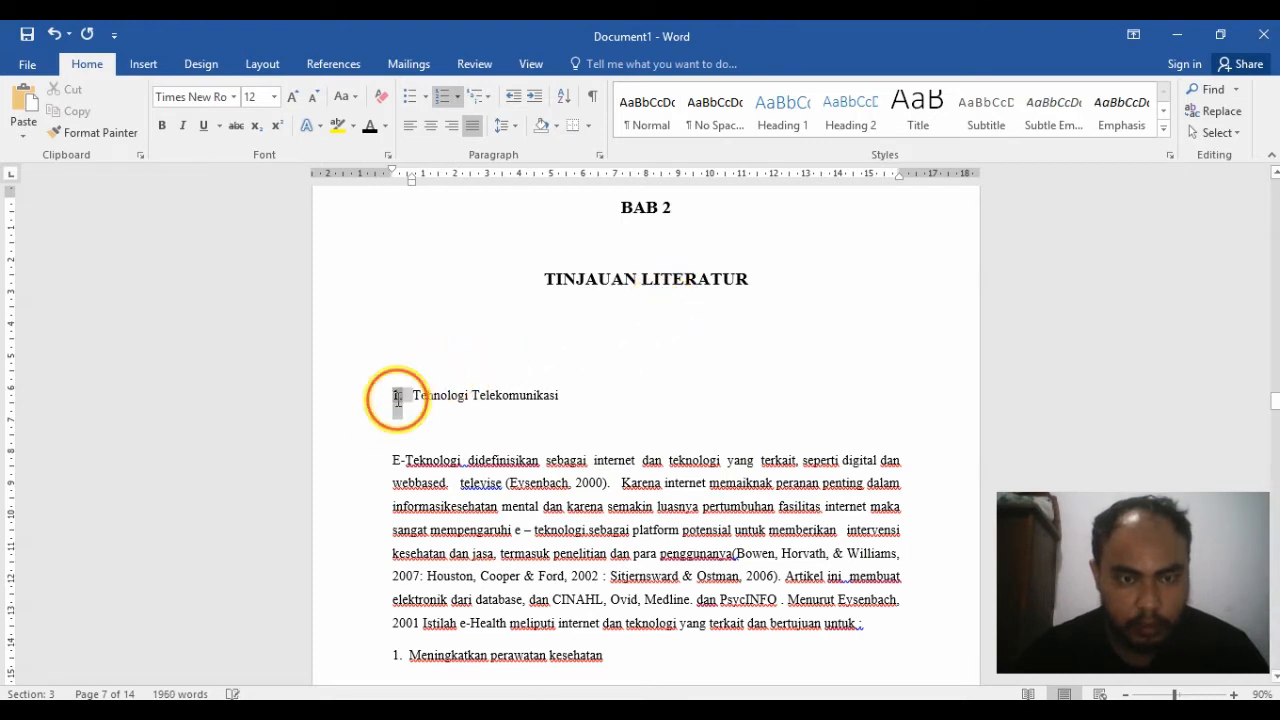
Step: Change the Tehnologi Telekomunikasi list's level 1 number format to 2.1, using the 1, 2, 3, … number style for its last digit
click(399, 397)
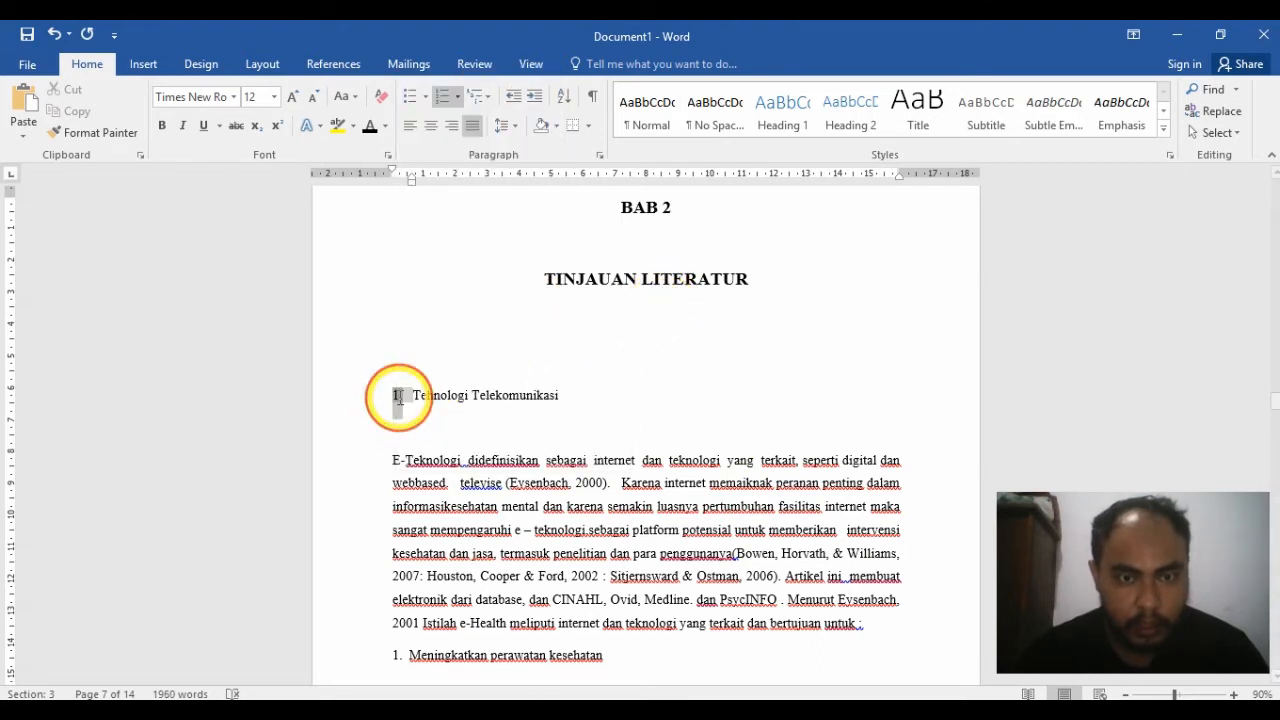
right_click(399, 397)
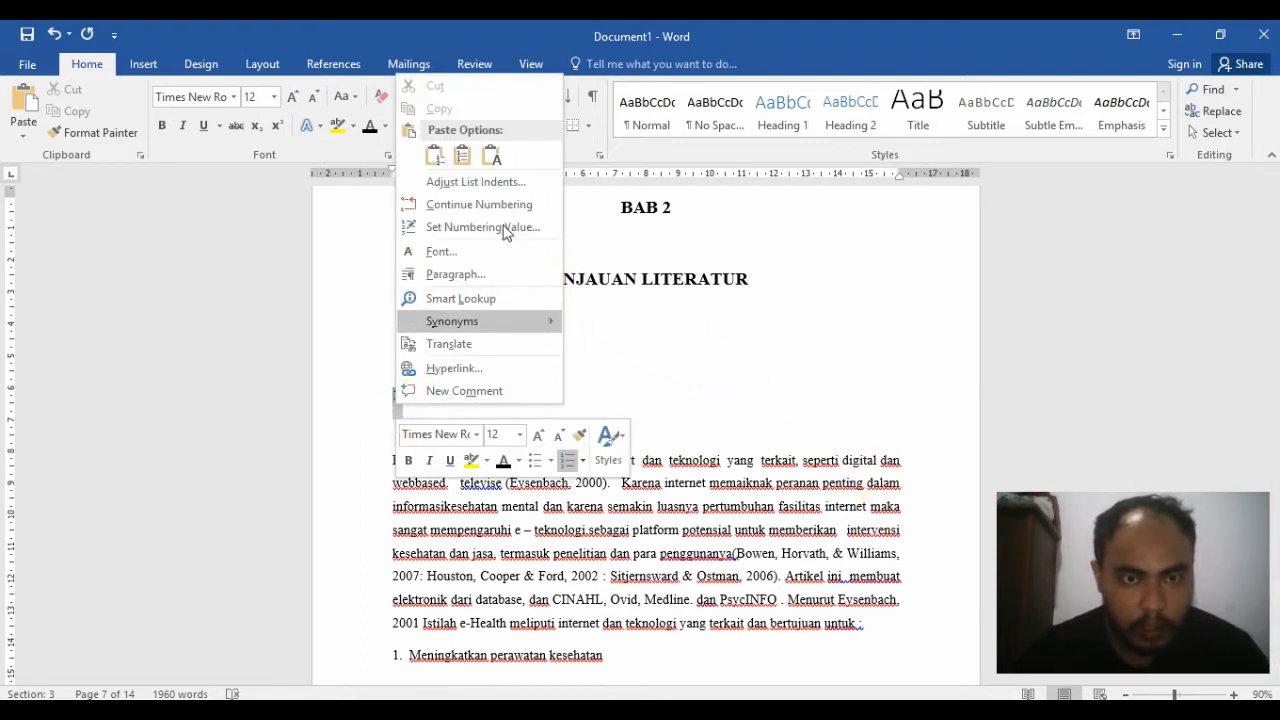
click(531, 207)
right_click(397, 364)
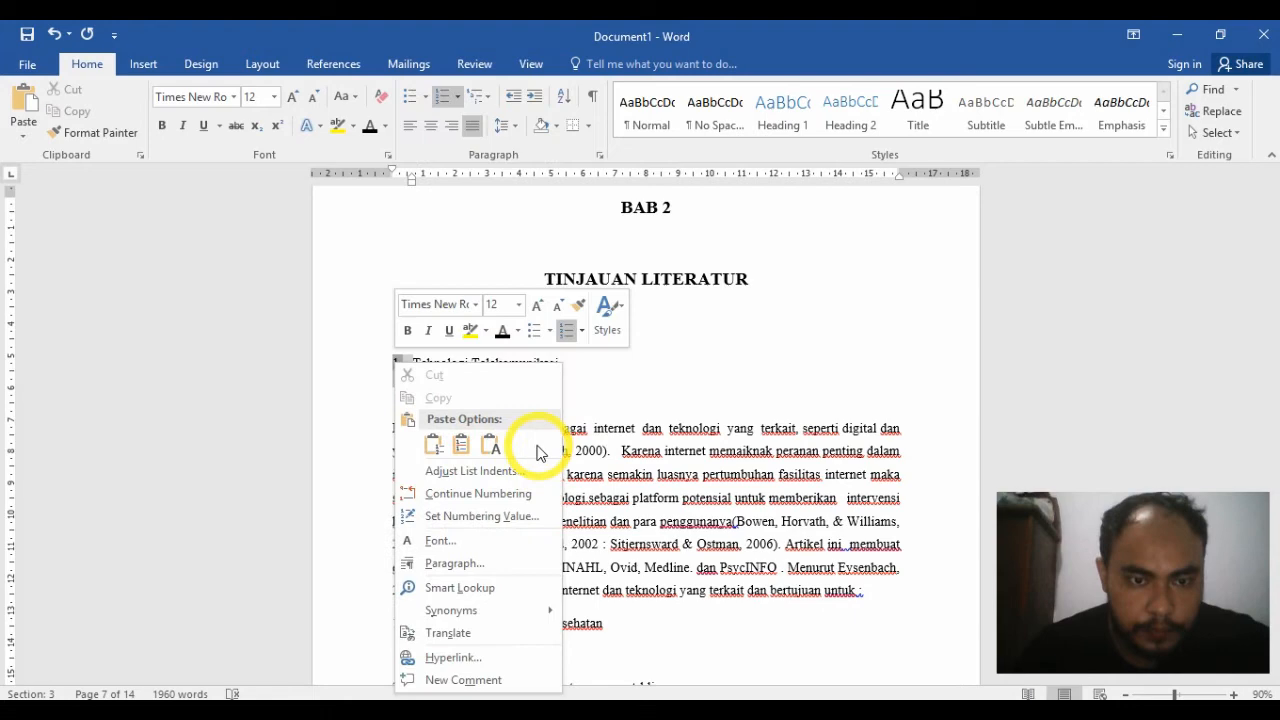
click(478, 471)
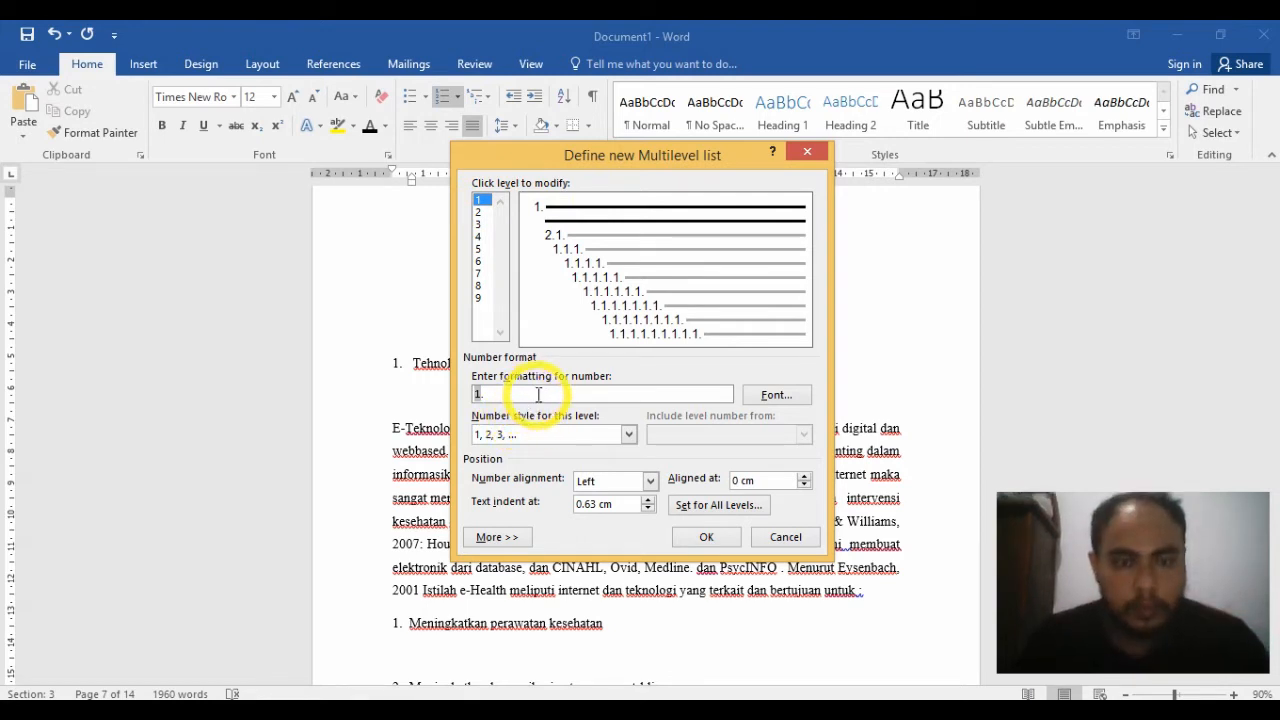
click(479, 200)
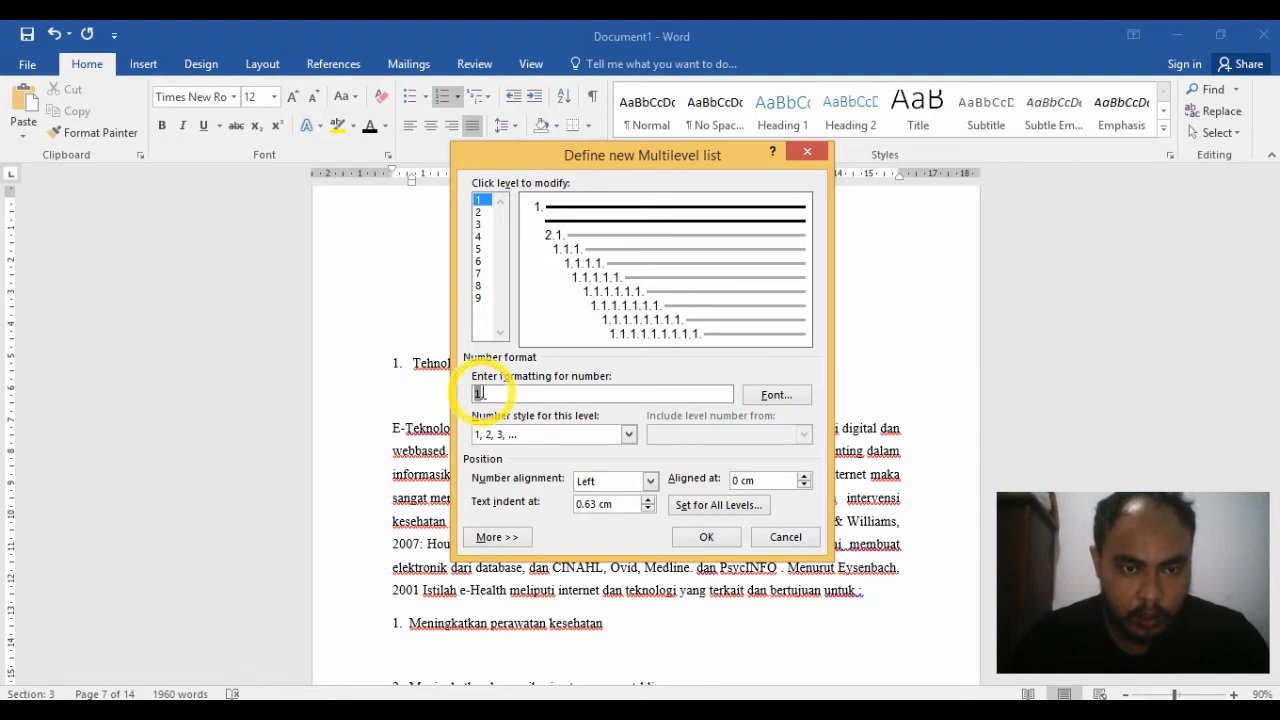
text(2.)
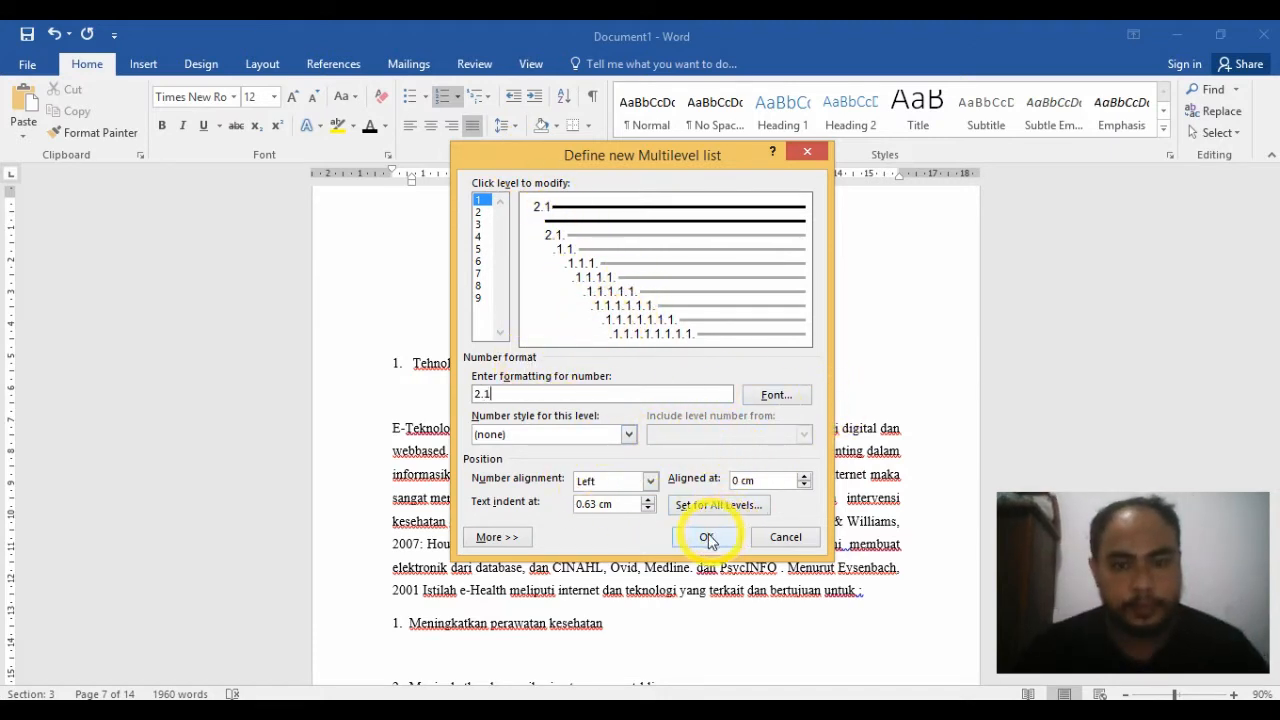
click(628, 434)
click(593, 463)
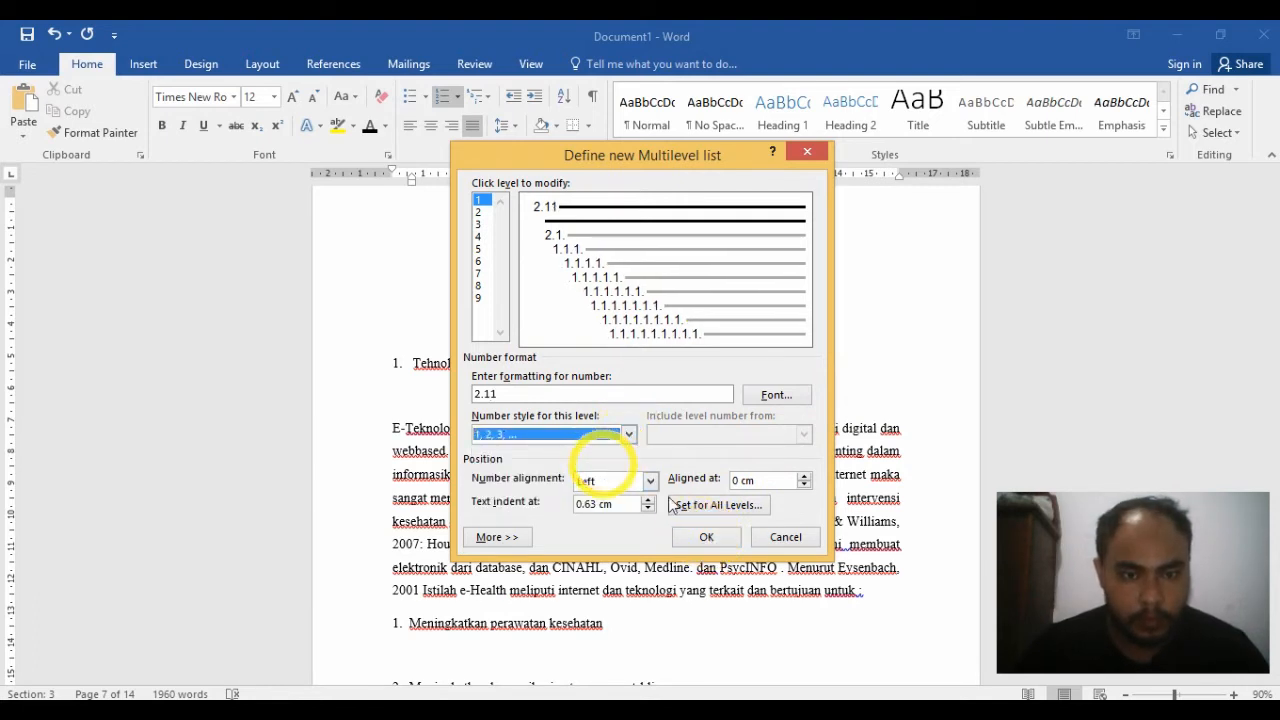
click(541, 396)
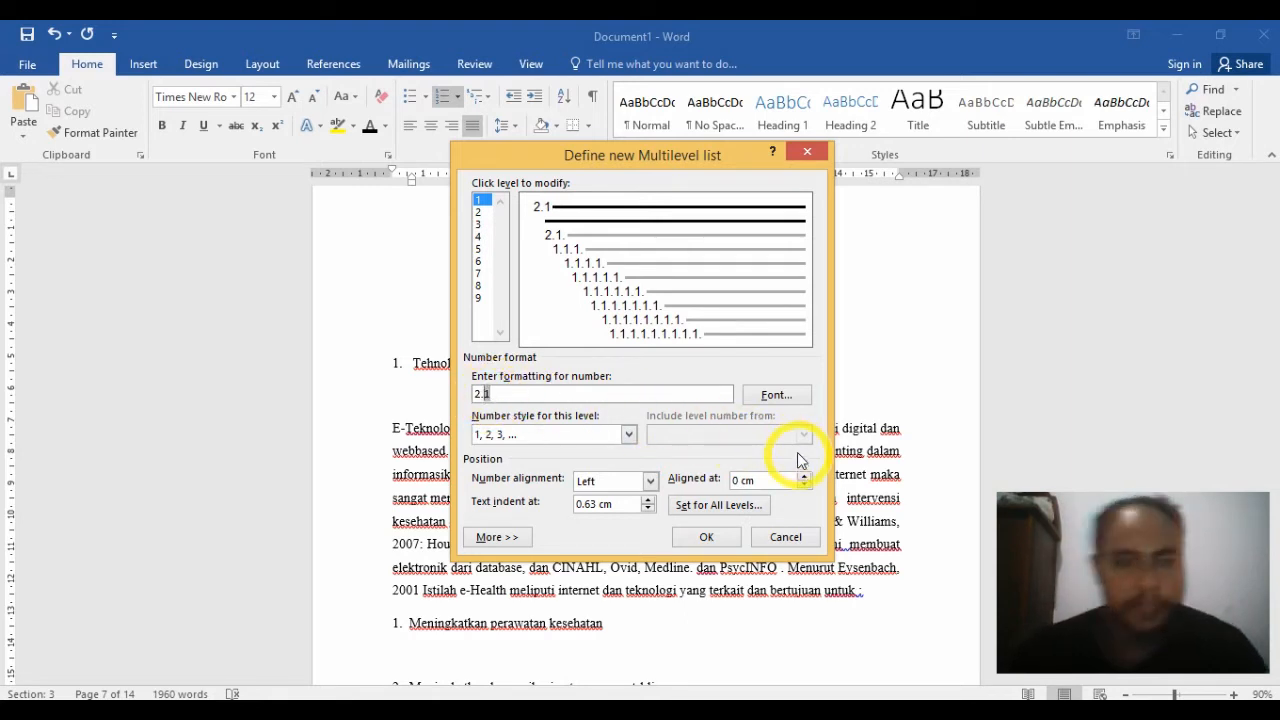
click(708, 540)
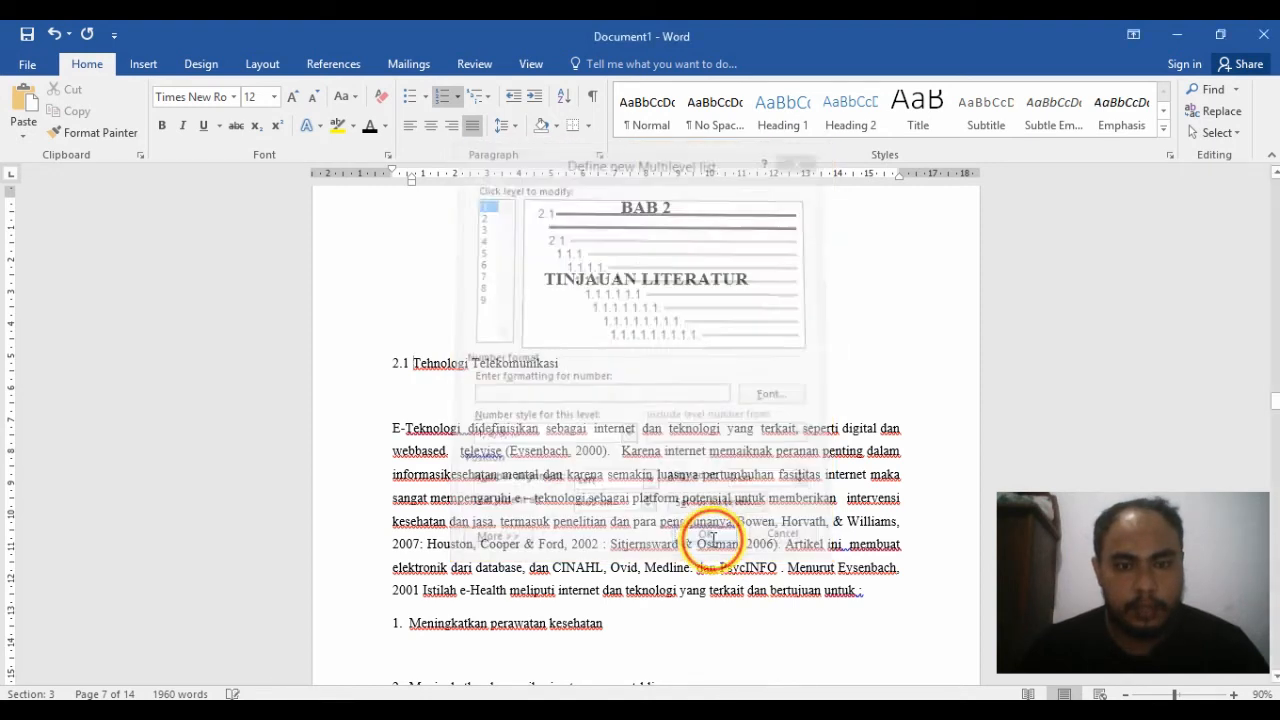
Step: Apply the Heading 2 style to the Tehnologi Telekomunikasi line
click(360, 378)
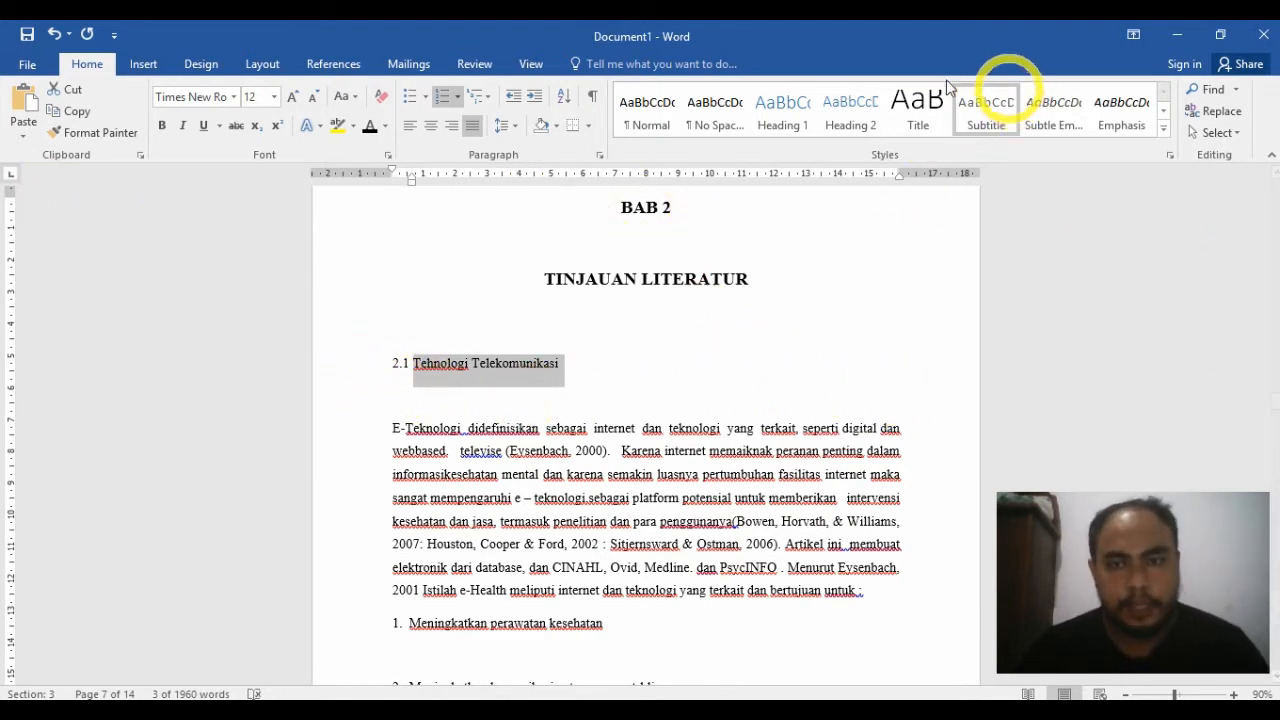
click(852, 118)
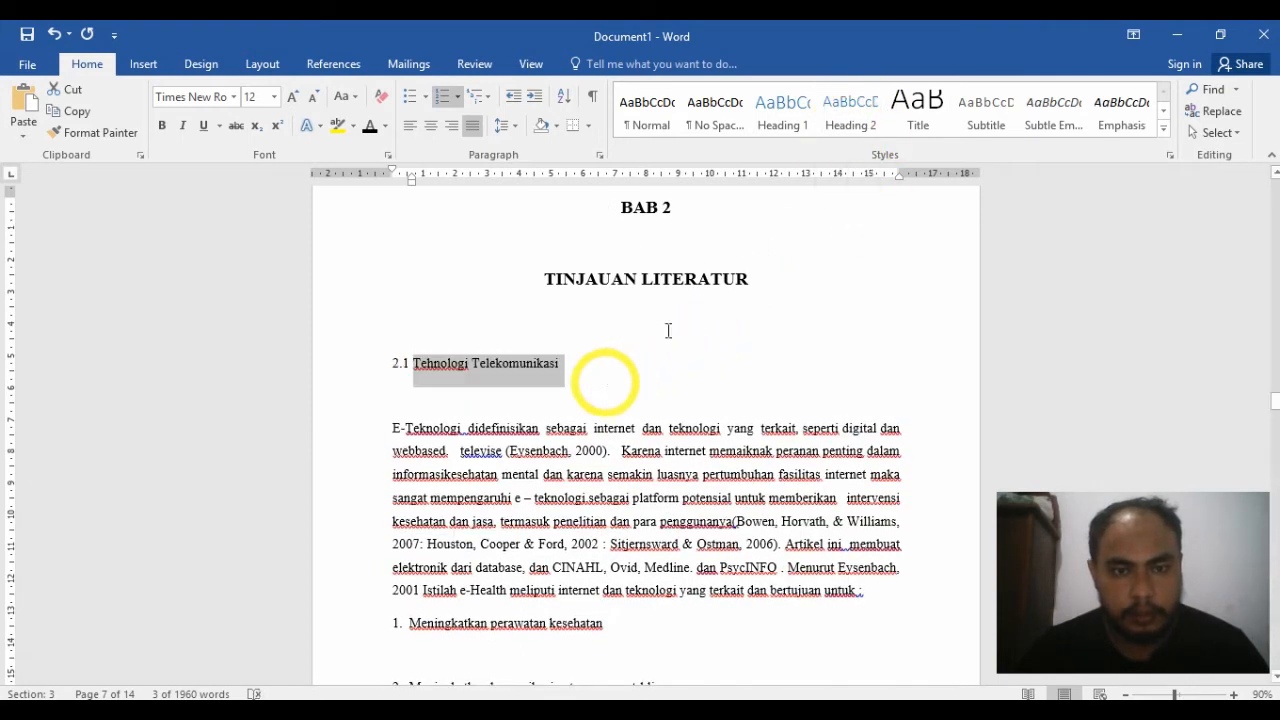
click(860, 117)
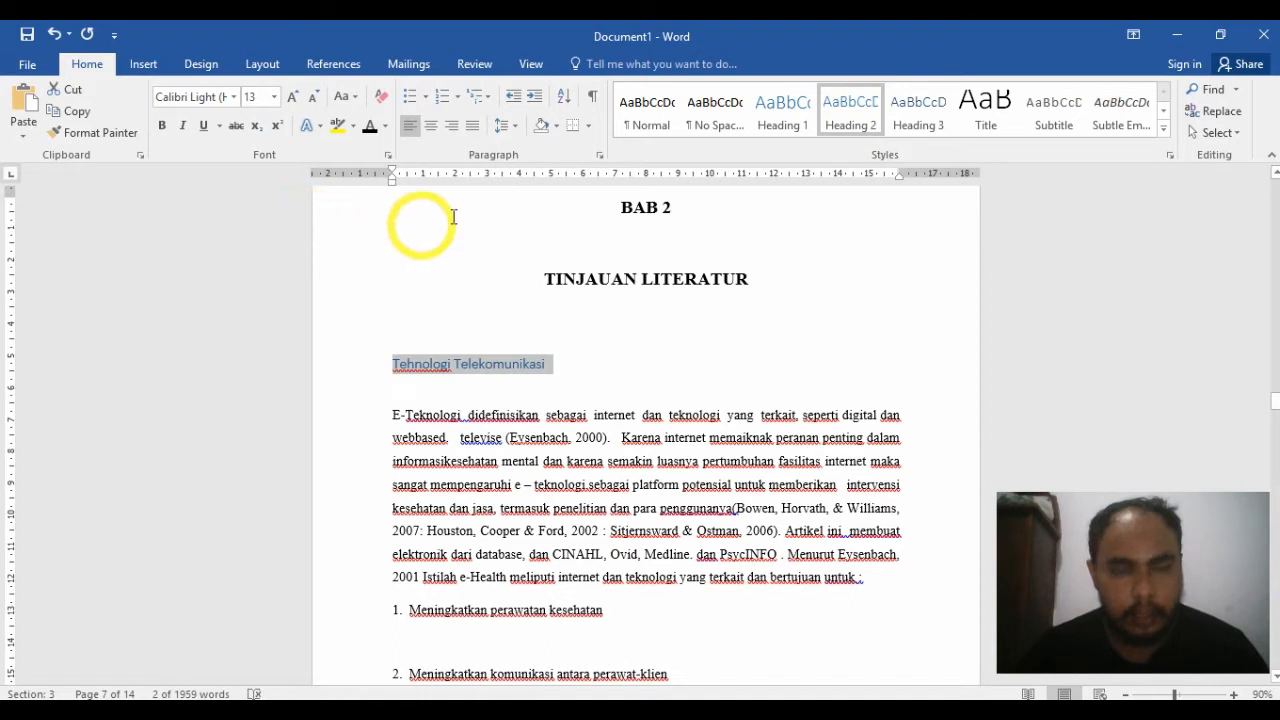
Step: Format the Tehnologi Telekomunikasi heading in Times New Roman, size 12, bold and black
click(232, 97)
click(218, 209)
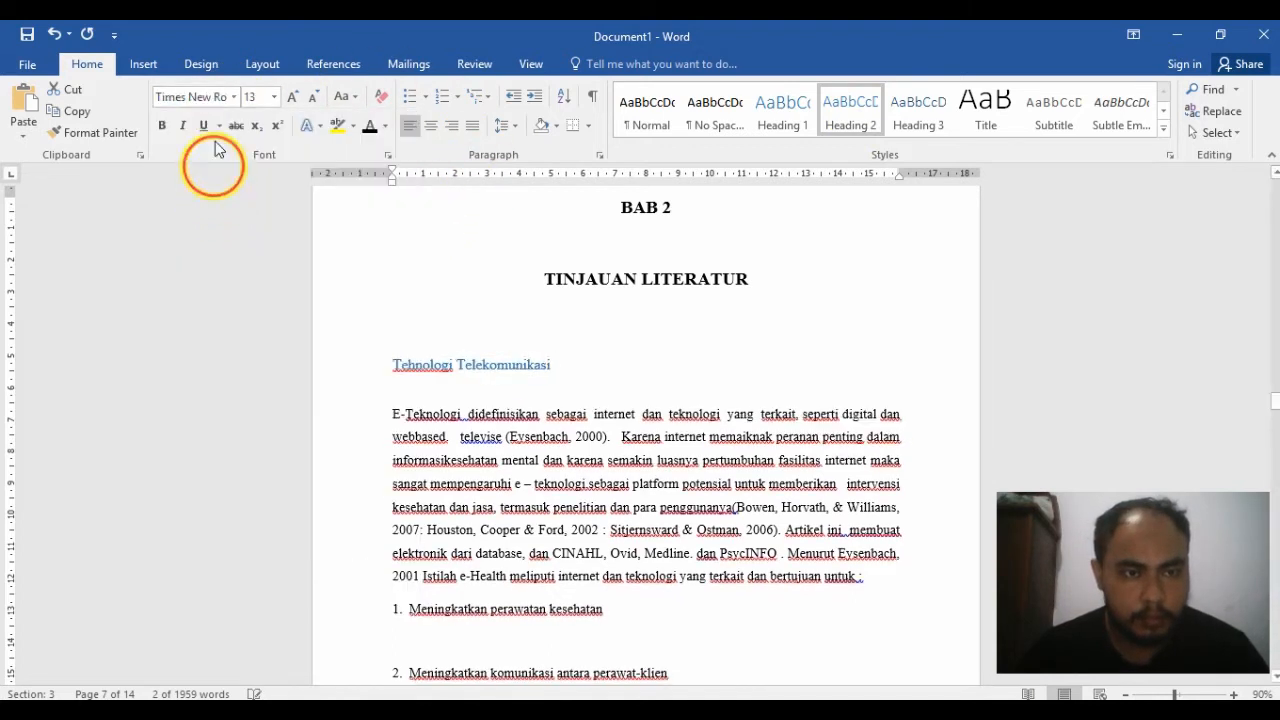
click(275, 100)
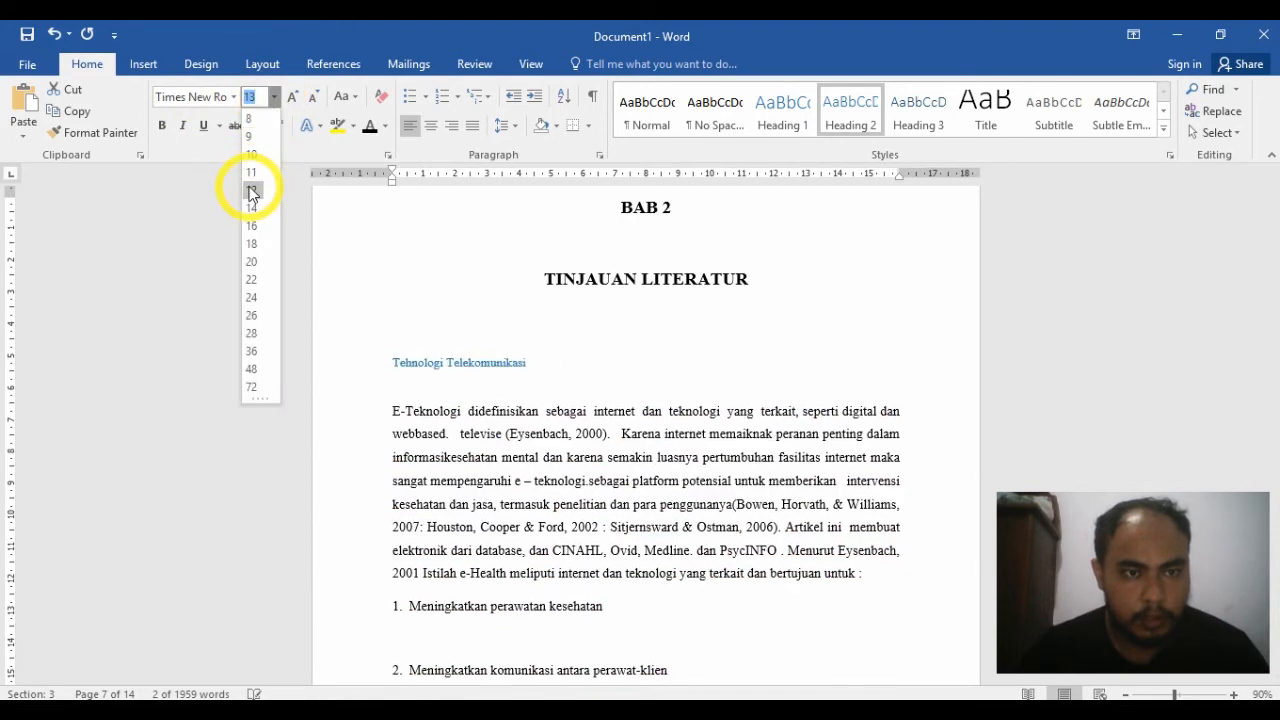
click(251, 190)
click(160, 127)
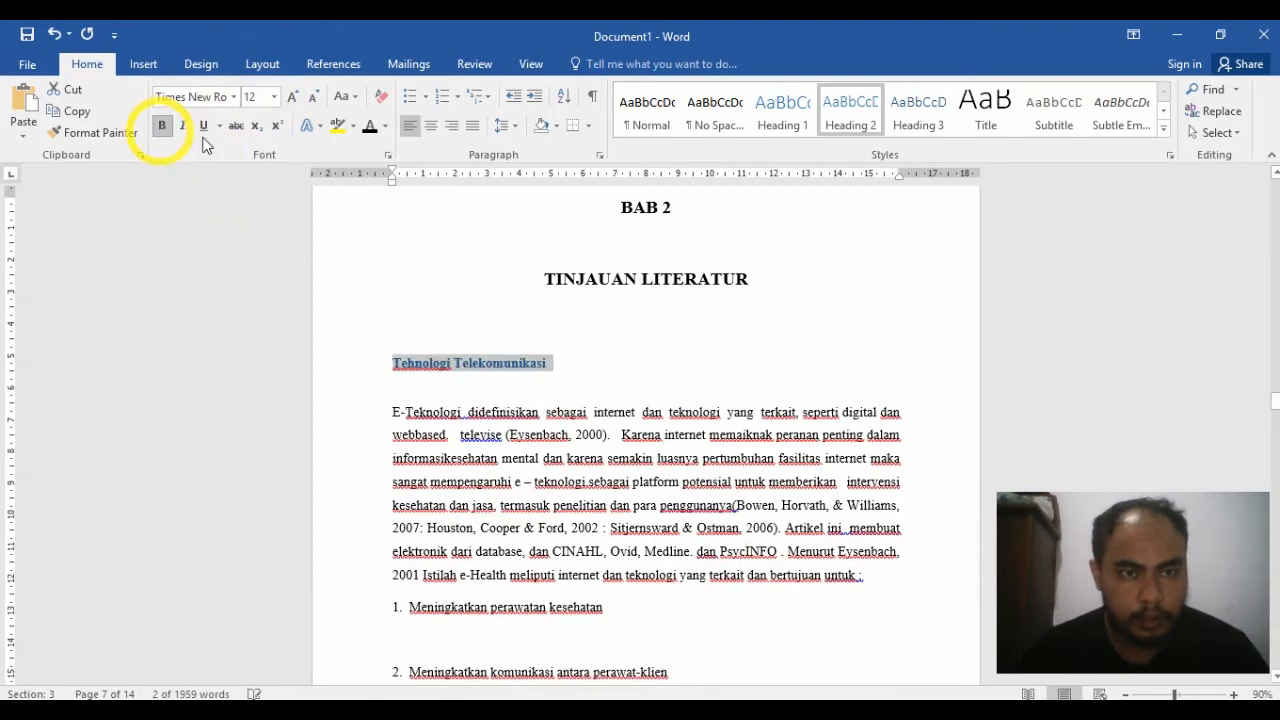
click(368, 128)
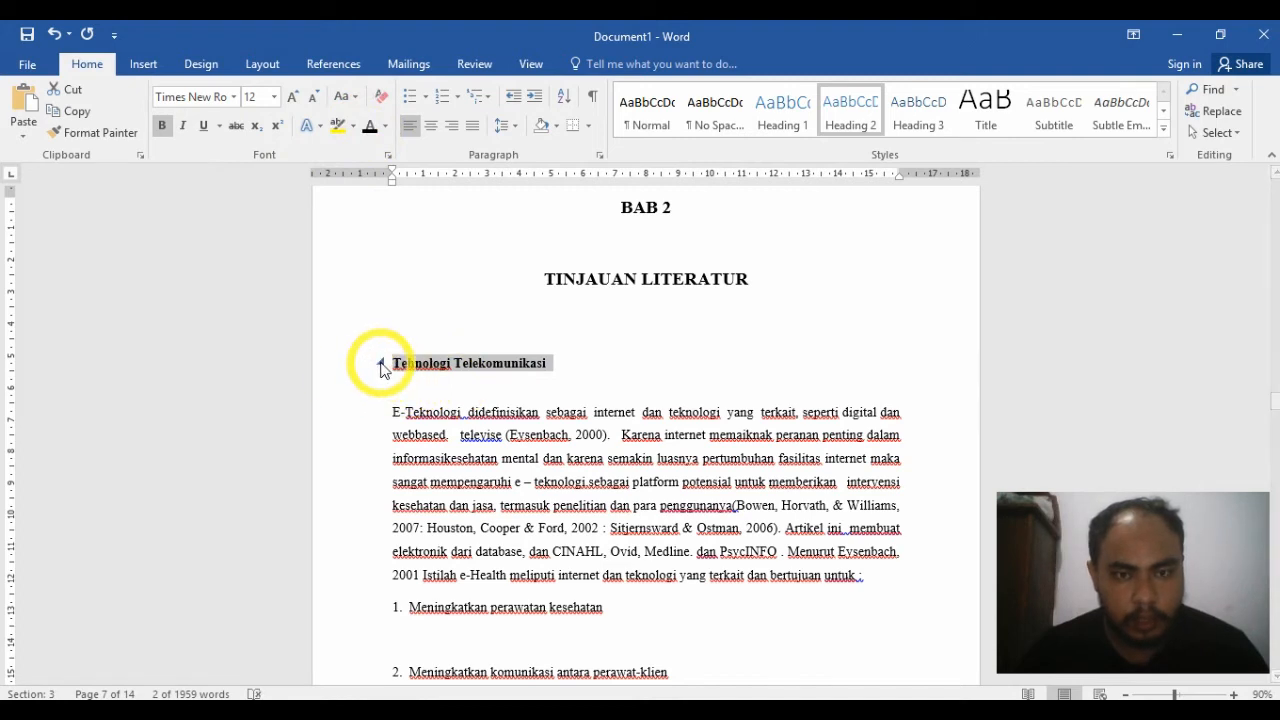
Step: Reapply the custom 2.1 multilevel list numbering to the Tehnologi Telekomunikasi heading
click(457, 96)
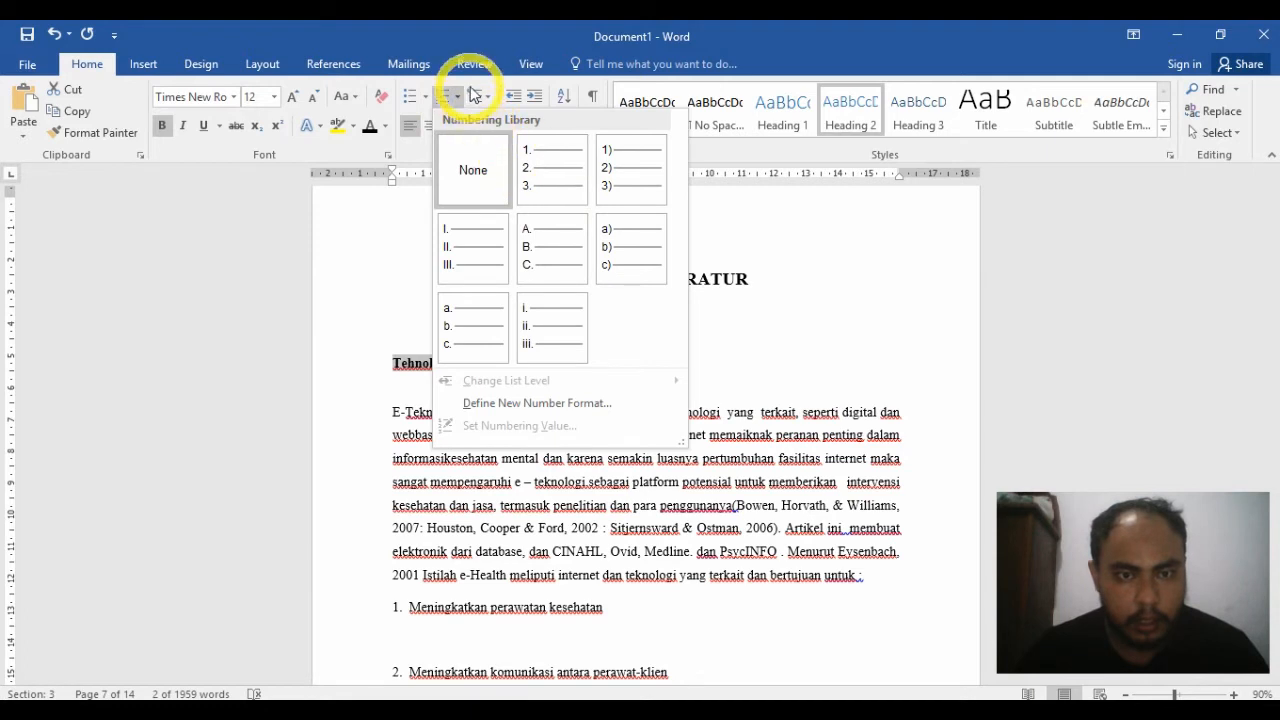
click(457, 96)
click(488, 97)
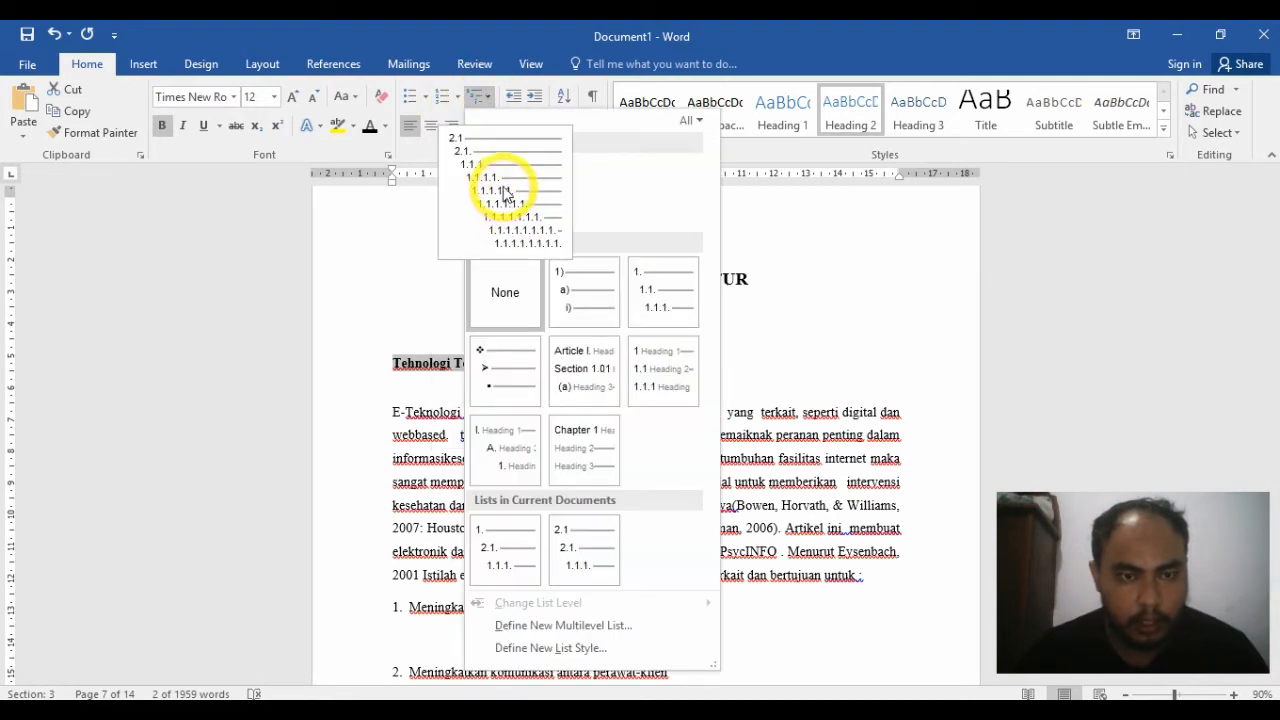
click(505, 200)
click(330, 415)
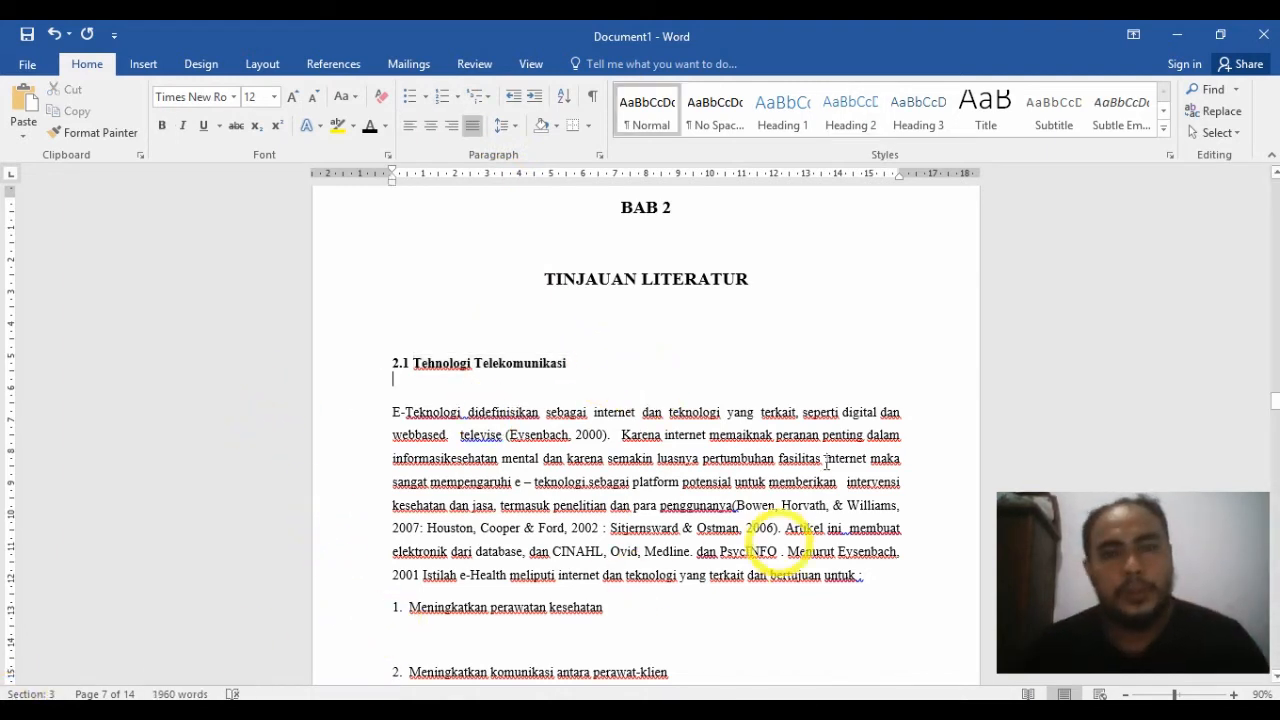
Step: Try to copy the 2.1 Tehnologi Telekomunikasi heading's formatting to the 3.1 KESIMPULAN line under PENUTUP
click(563, 357)
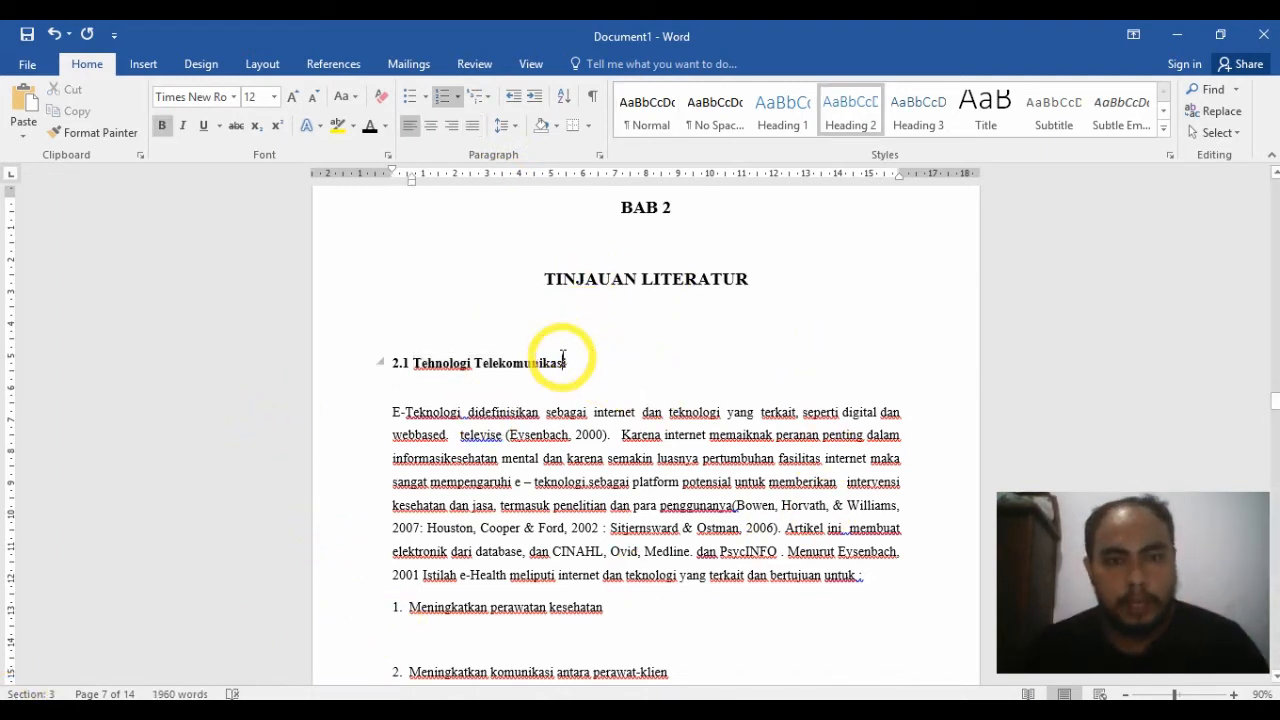
click(293, 375)
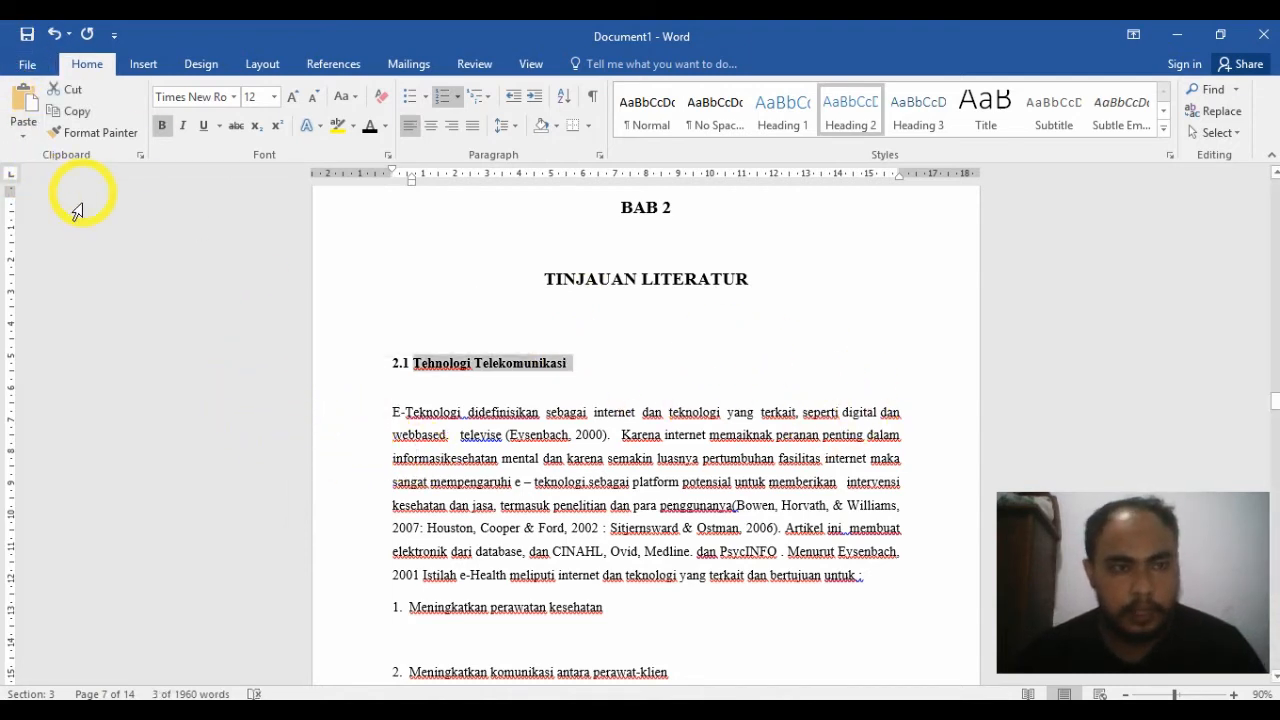
click(120, 133)
scroll(940, 457, down, 5)
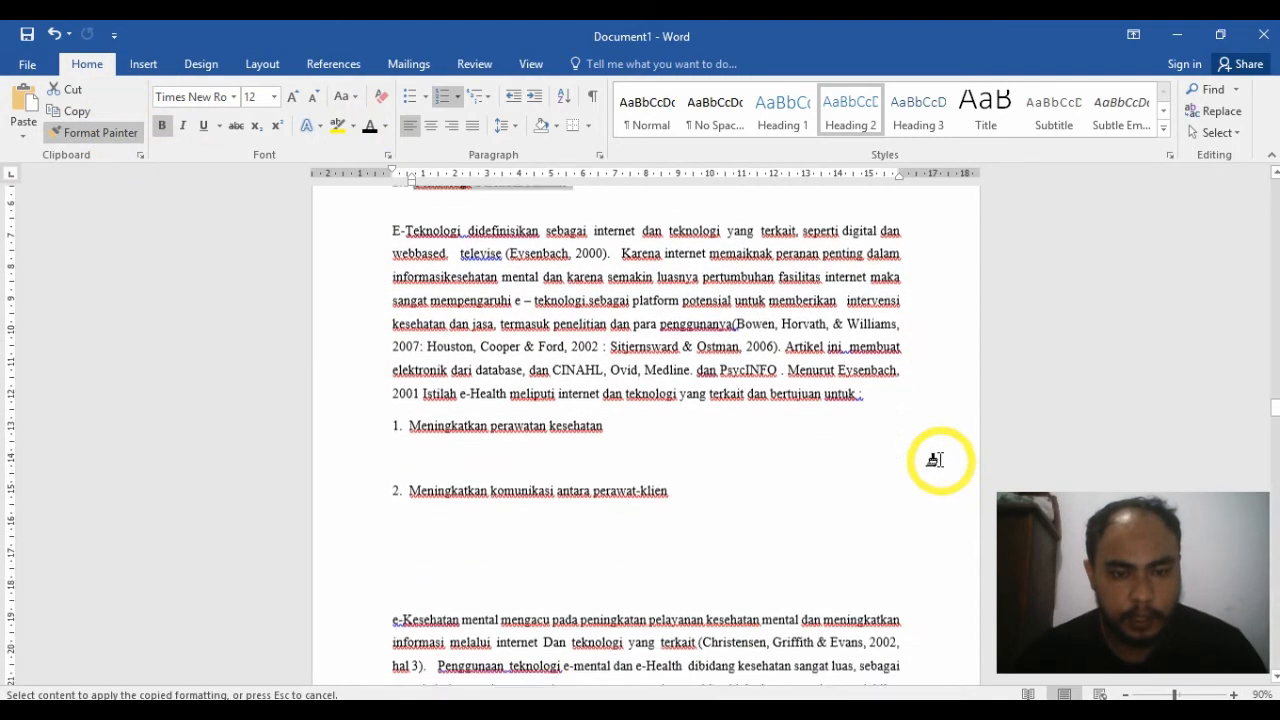
scroll(940, 460, down, 14)
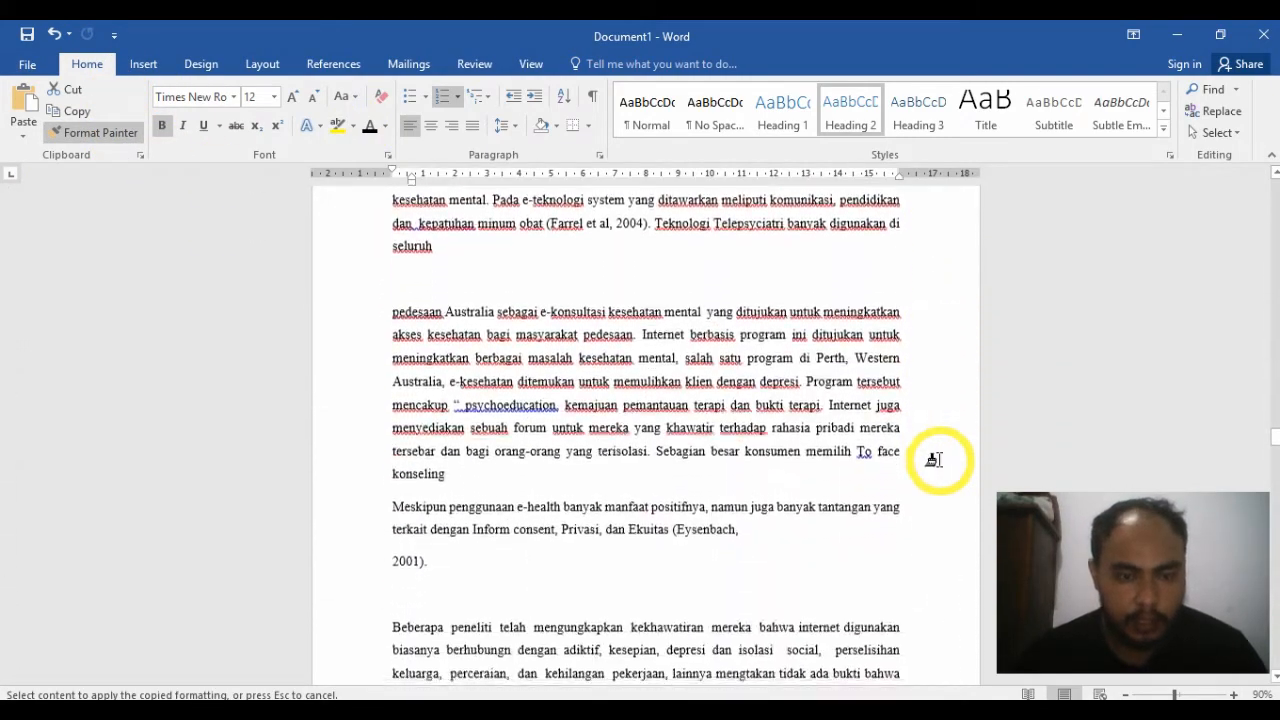
scroll(933, 460, down, 14)
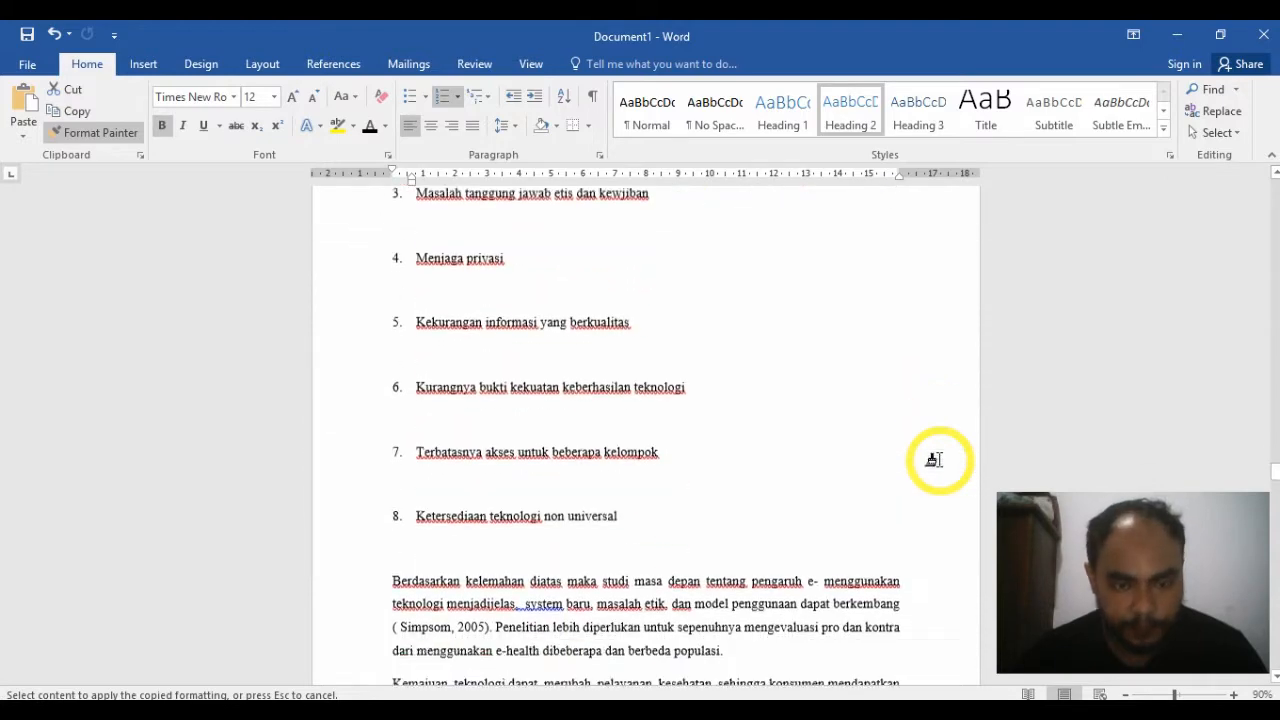
scroll(933, 460, down, 14)
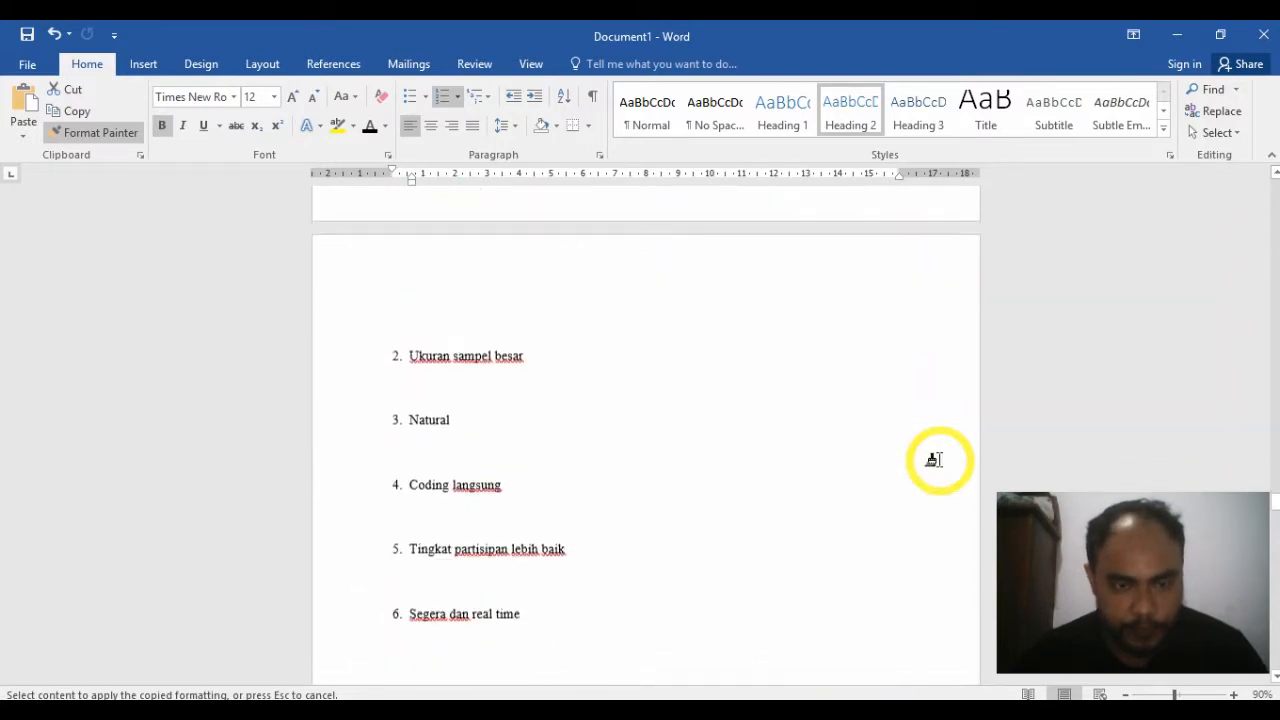
scroll(933, 460, down, 14)
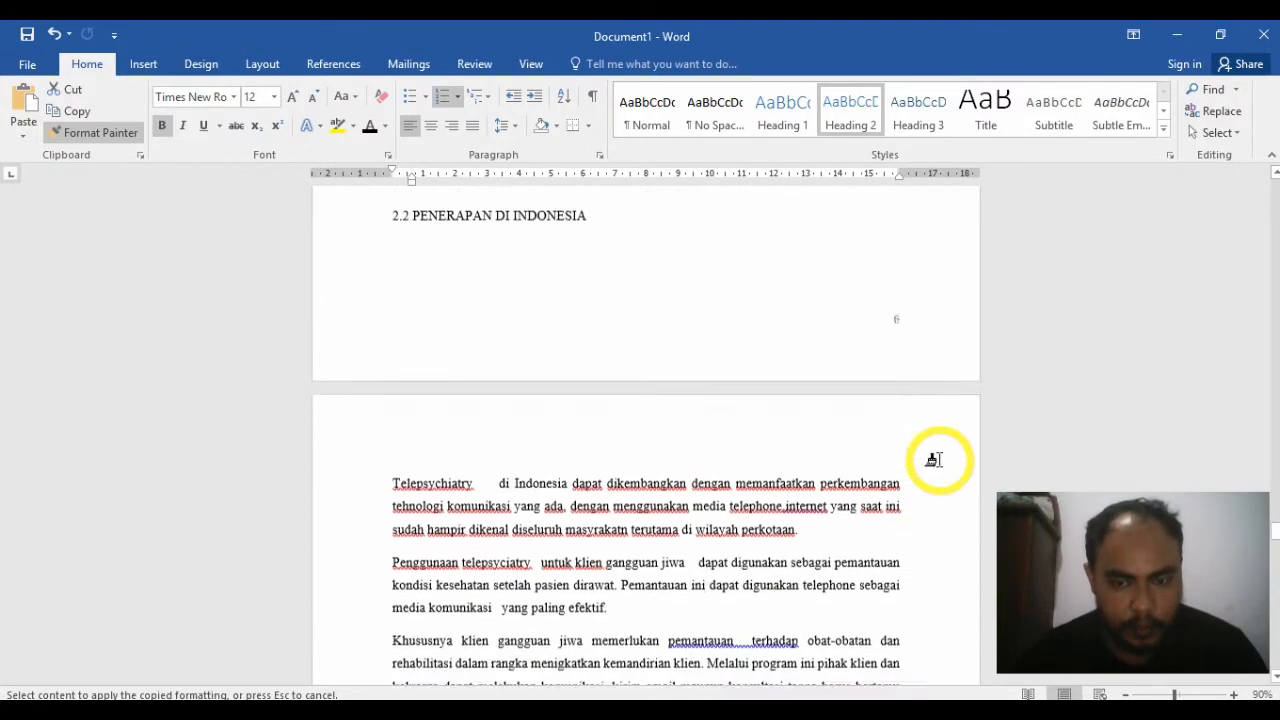
scroll(933, 460, down, 14)
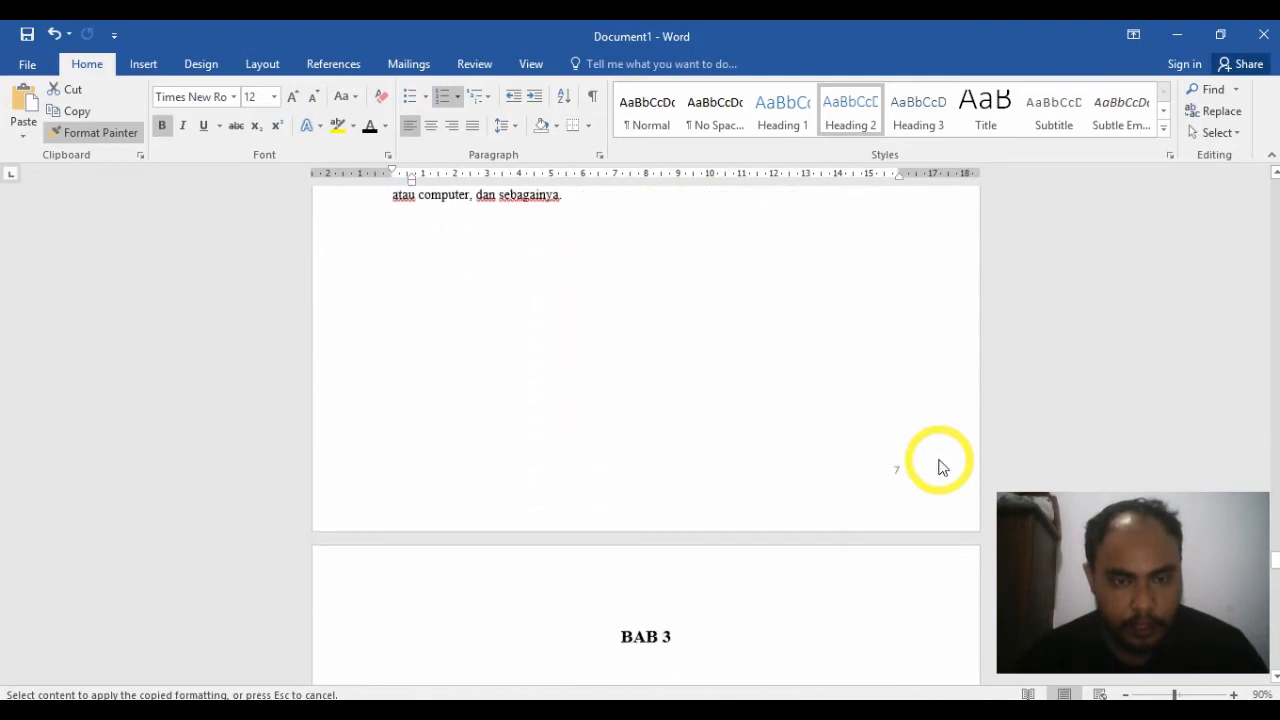
scroll(933, 460, down, 6)
scroll(491, 366, up, 2)
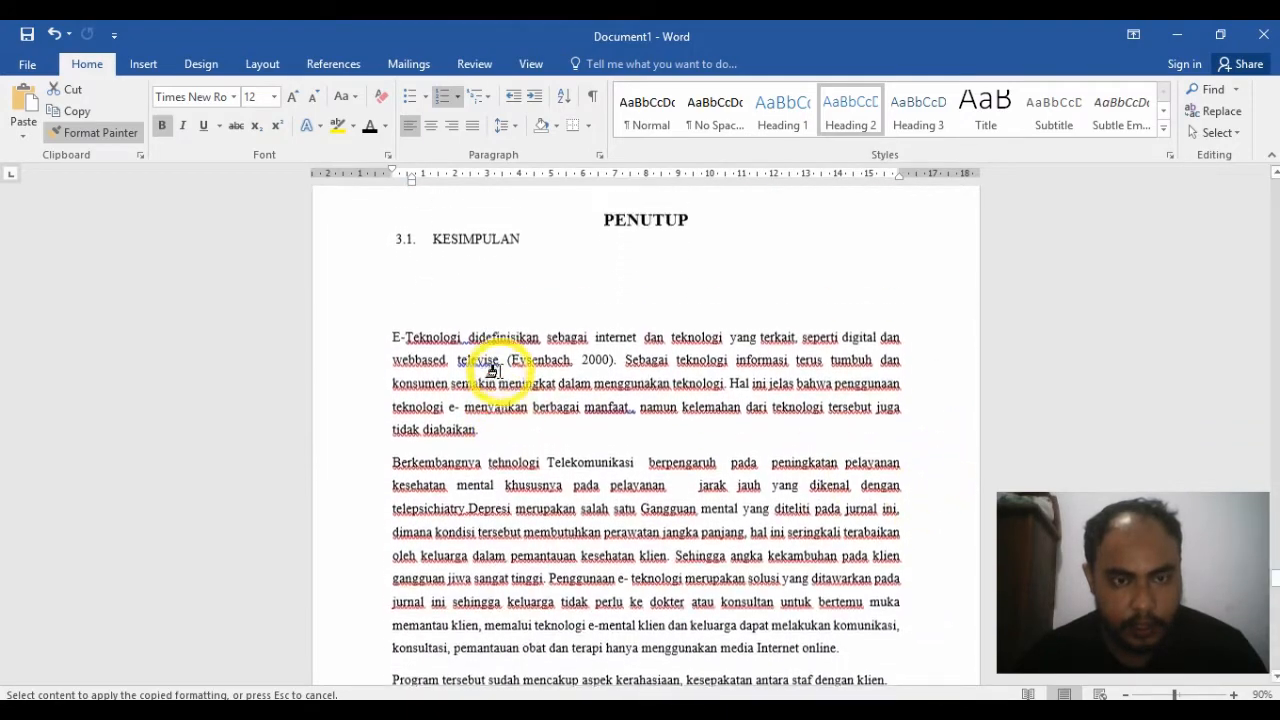
scroll(491, 372, up, 4)
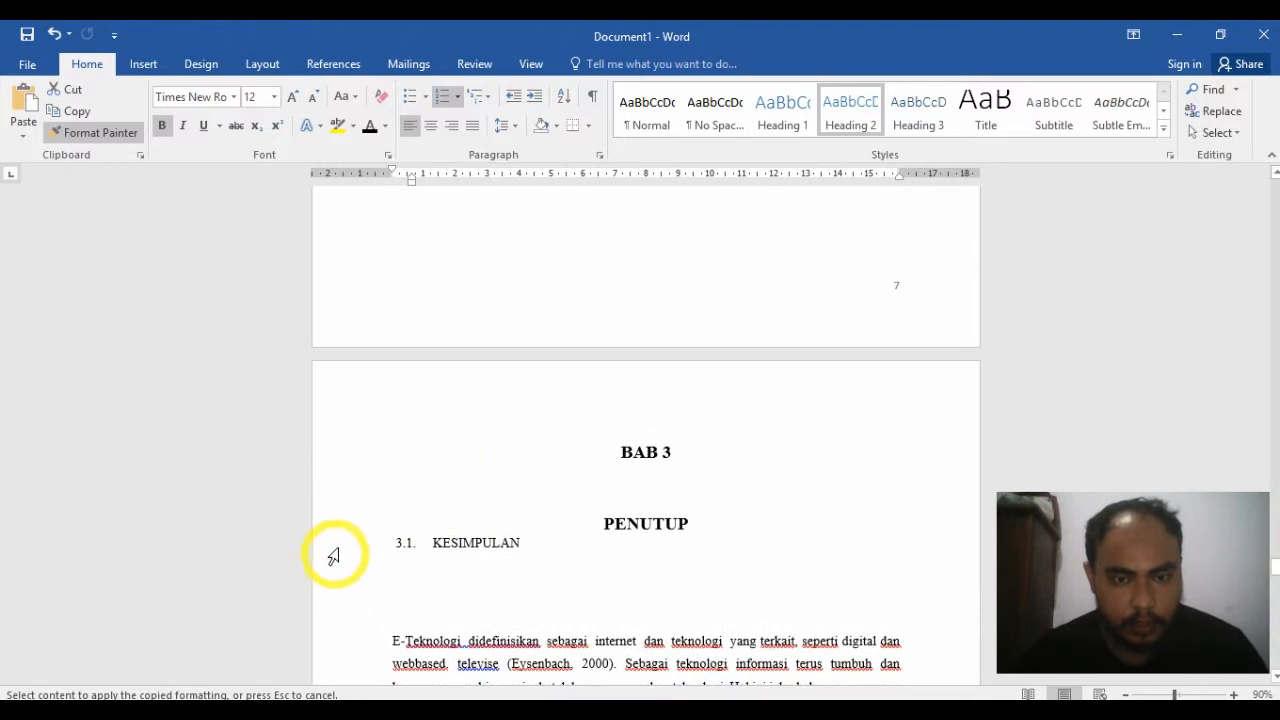
click(333, 553)
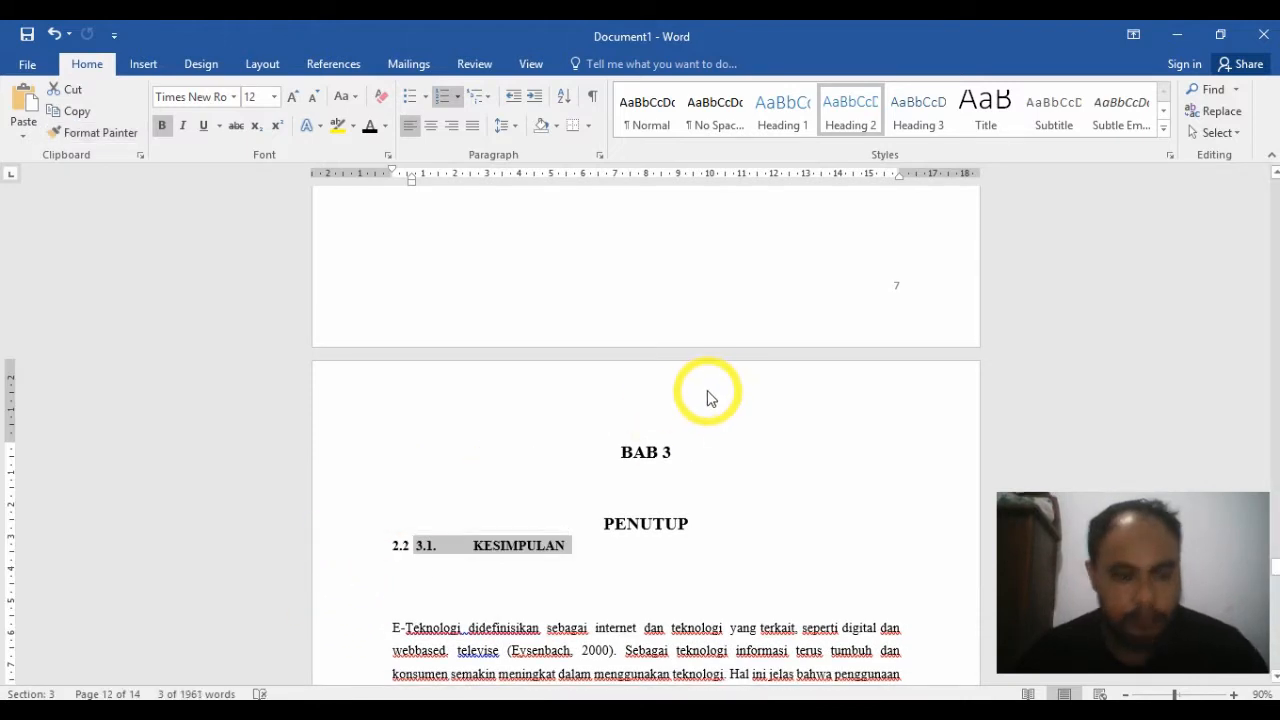
key(ctrl+z)
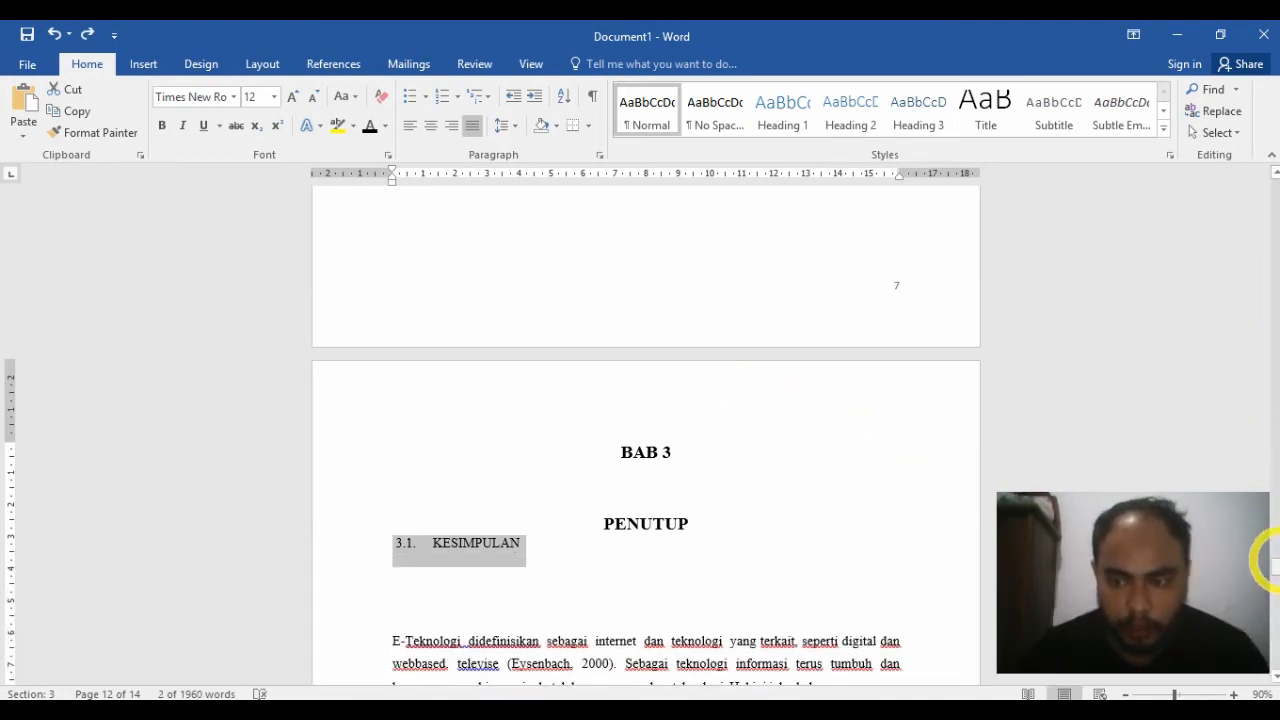
Step: Copy the 2.1 Tehnologi Telekomunikasi heading's formatting to the PENERAPAN DI INDONESIA line and delete its manually typed 2.2
drag(1276, 570, 1274, 517)
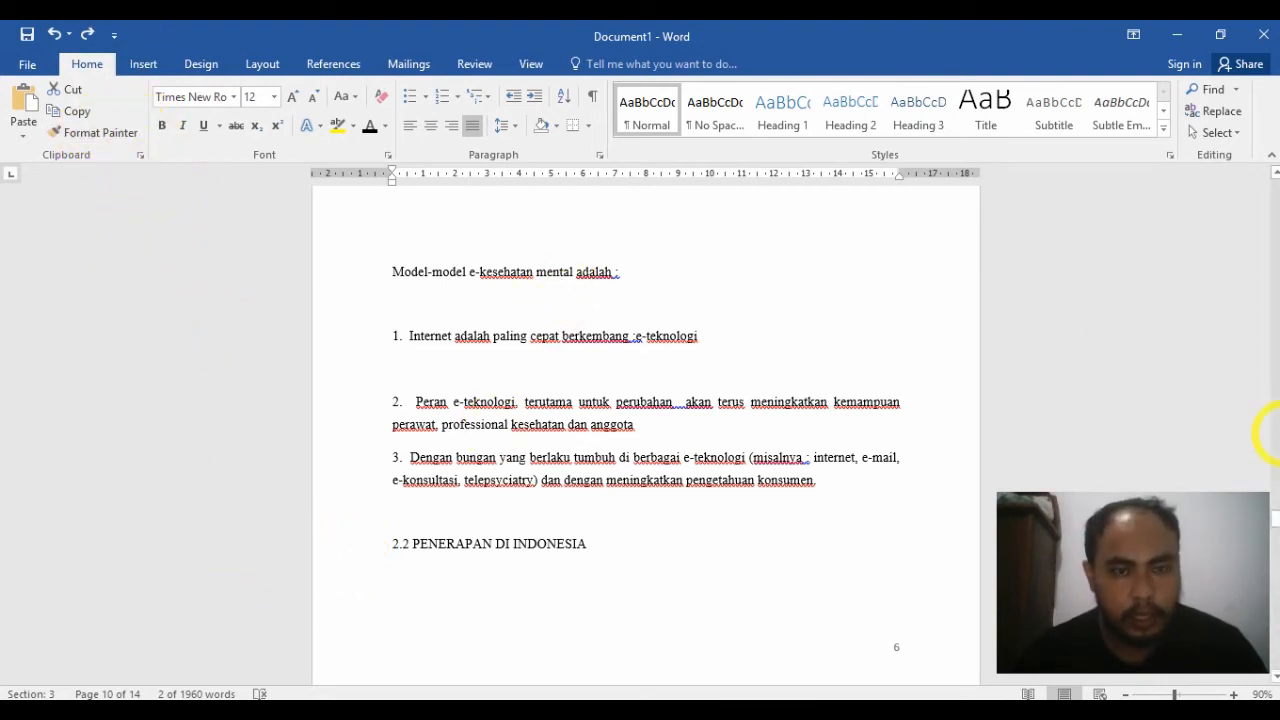
mouse_move(1276, 514)
mouse_down()
mouse_move(1275, 400)
mouse_move(1274, 528)
mouse_up()
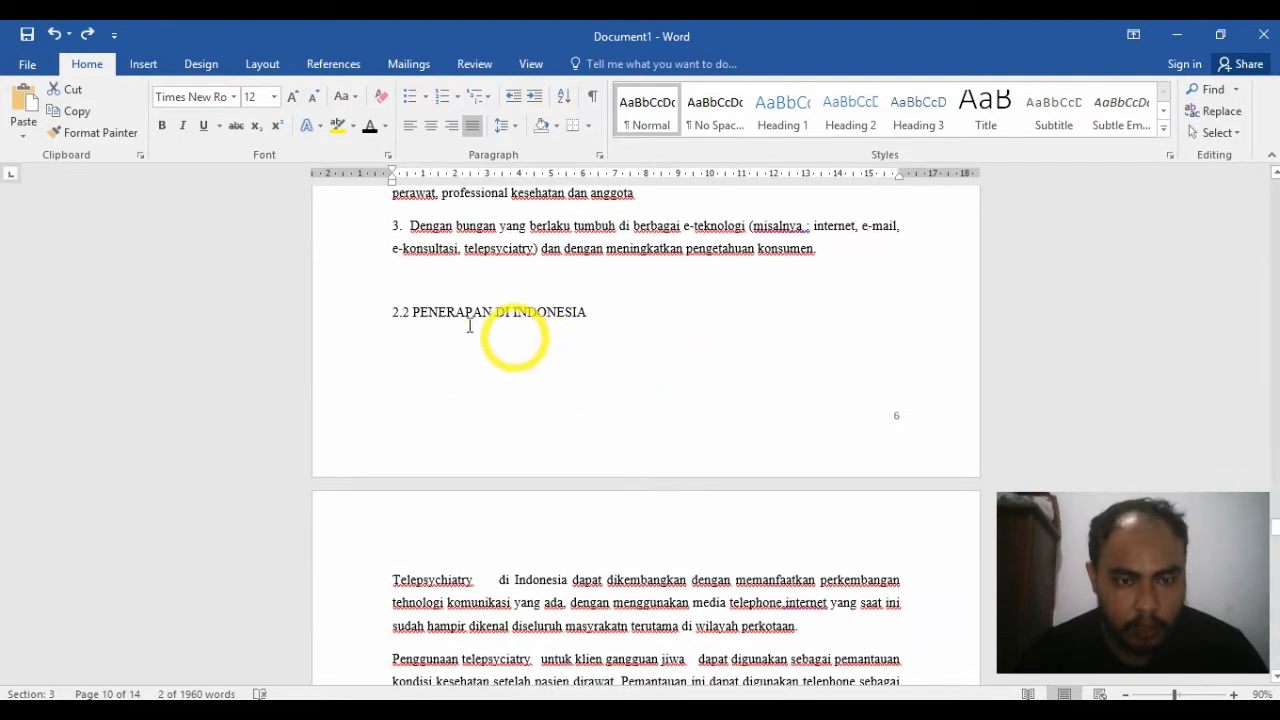
click(329, 314)
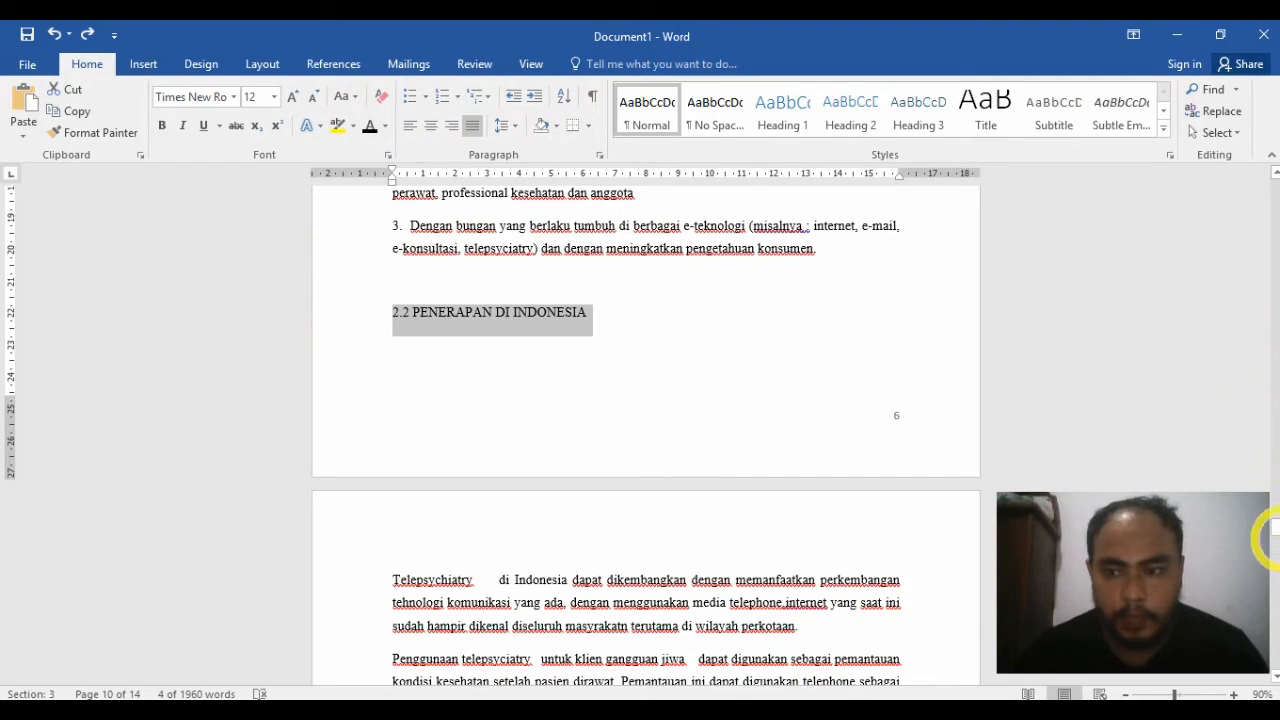
drag(1274, 528, 1274, 404)
click(310, 318)
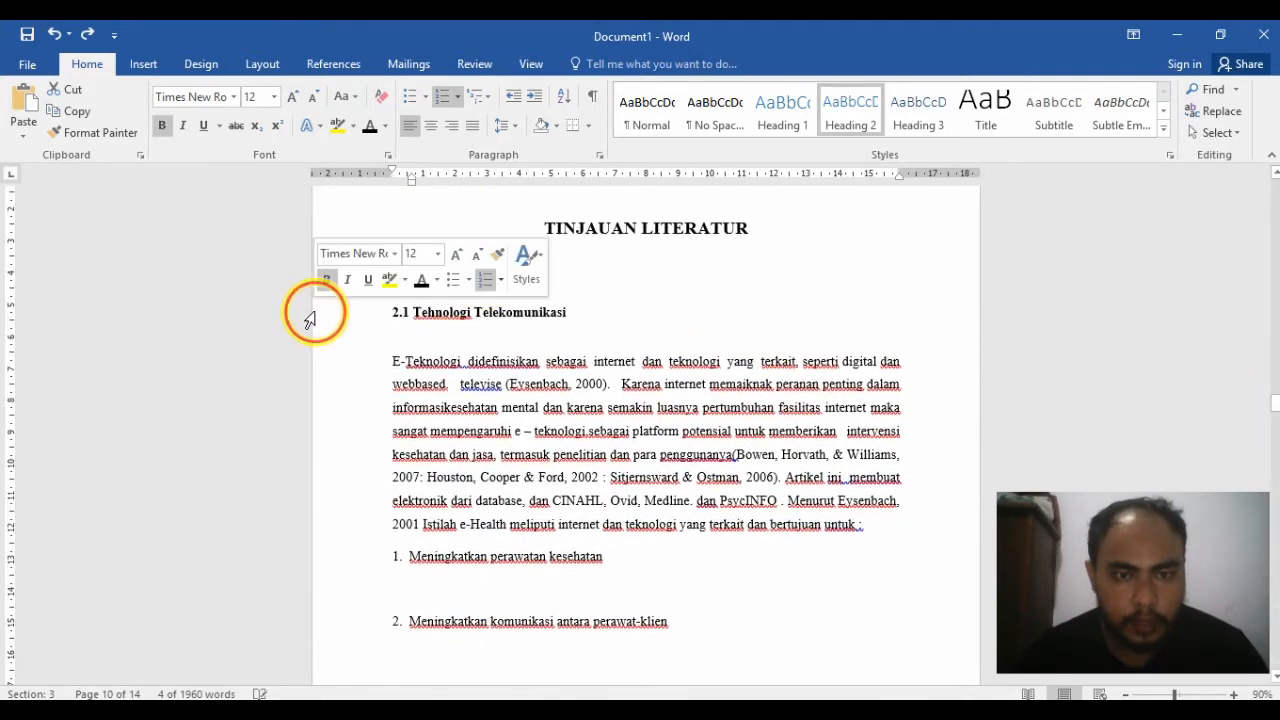
click(116, 140)
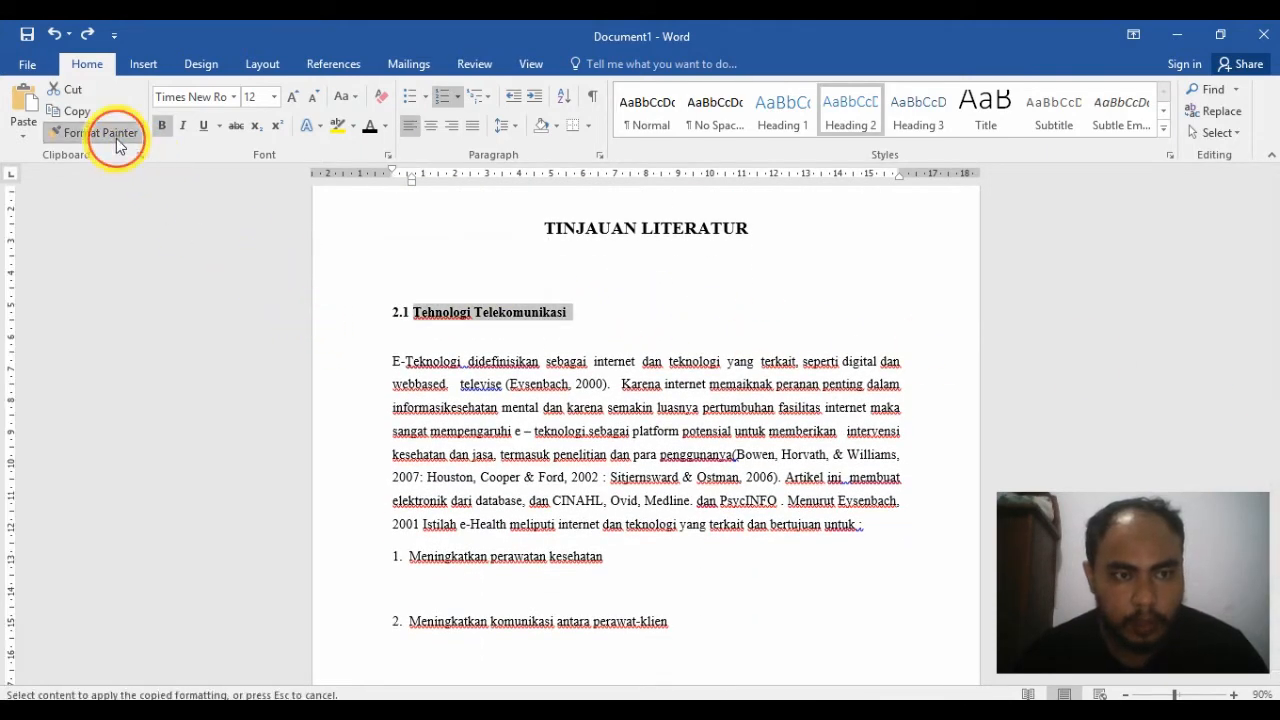
drag(1274, 402, 1272, 532)
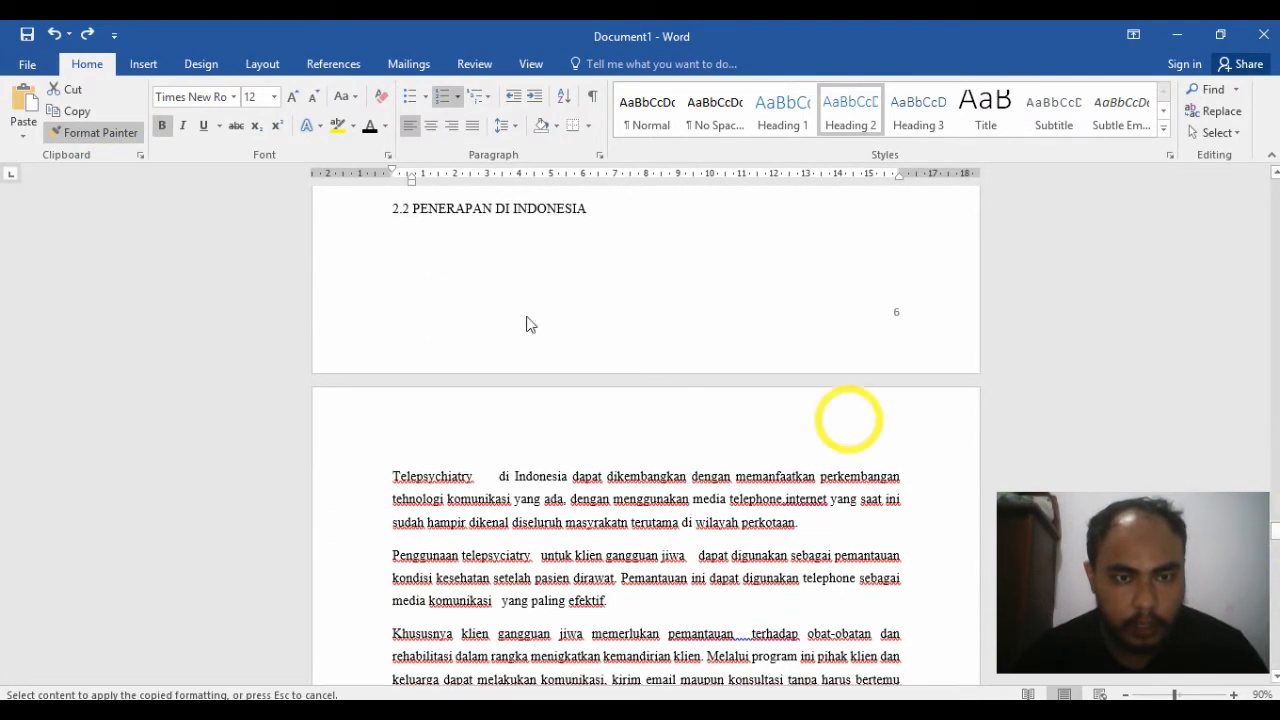
click(335, 222)
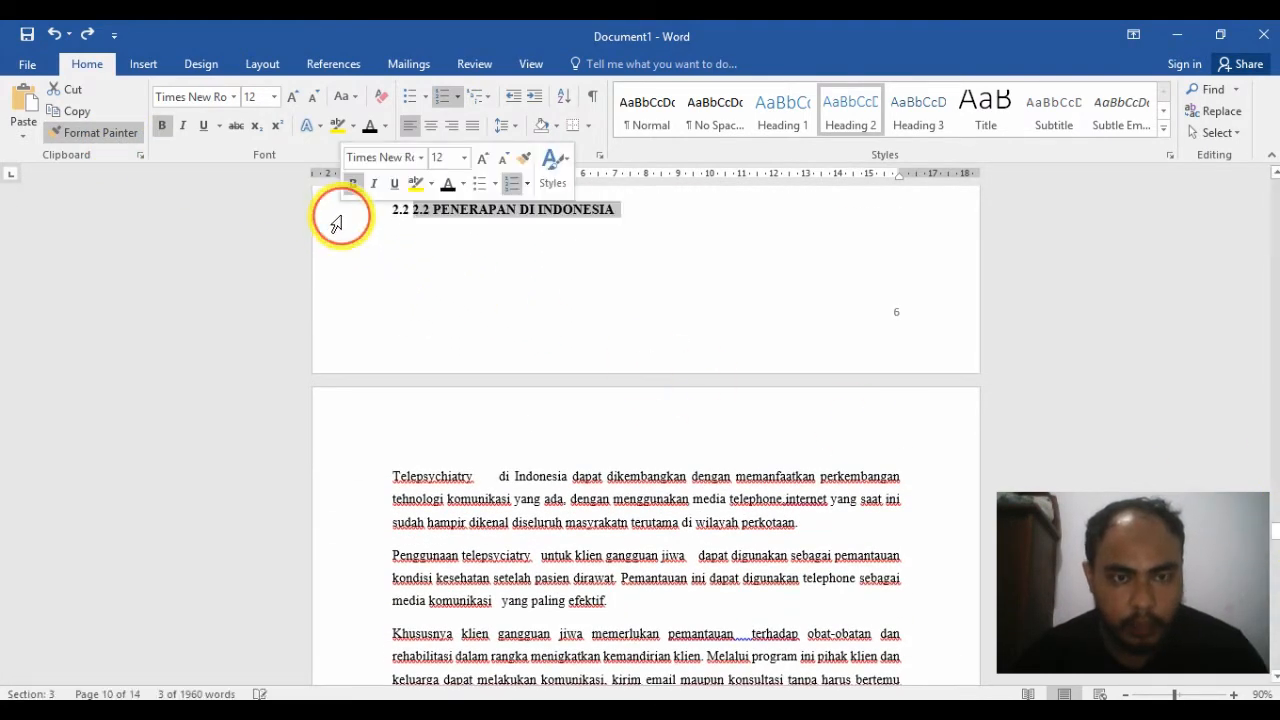
click(435, 213)
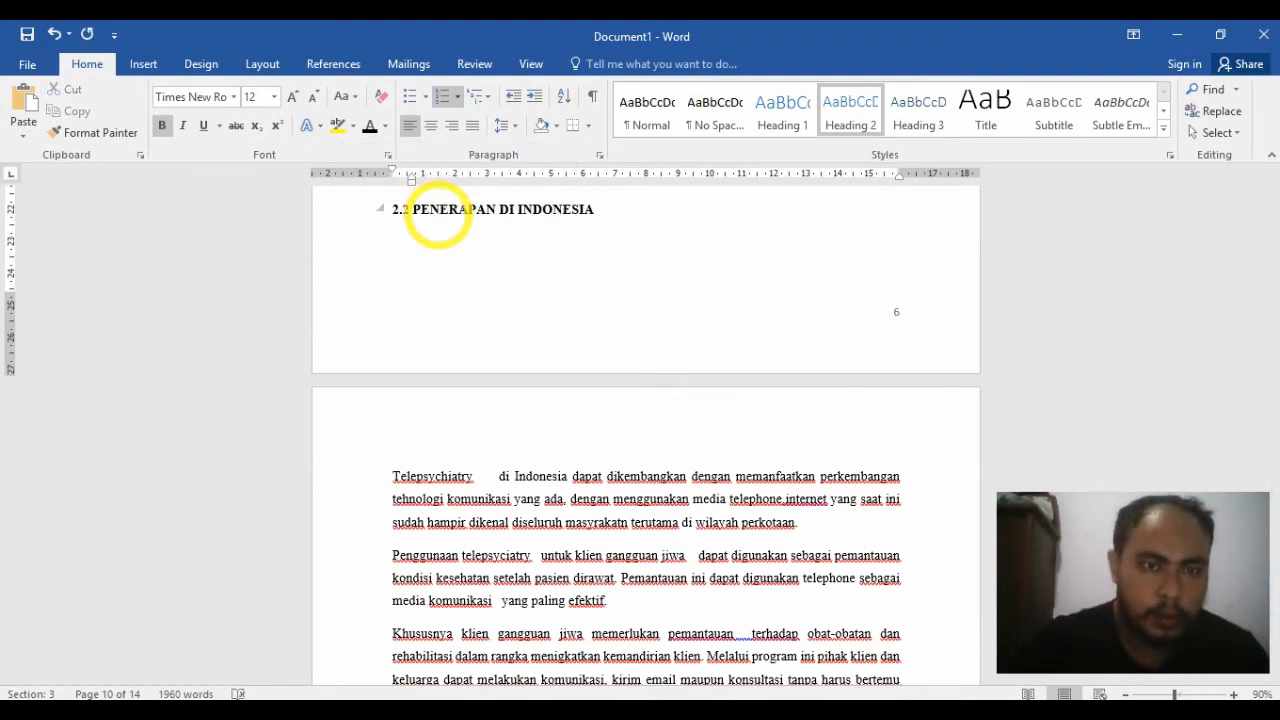
Step: Insert a page break directly before the PENERAPAN DI INDONESIA heading text
scroll(641, 223, up, 3)
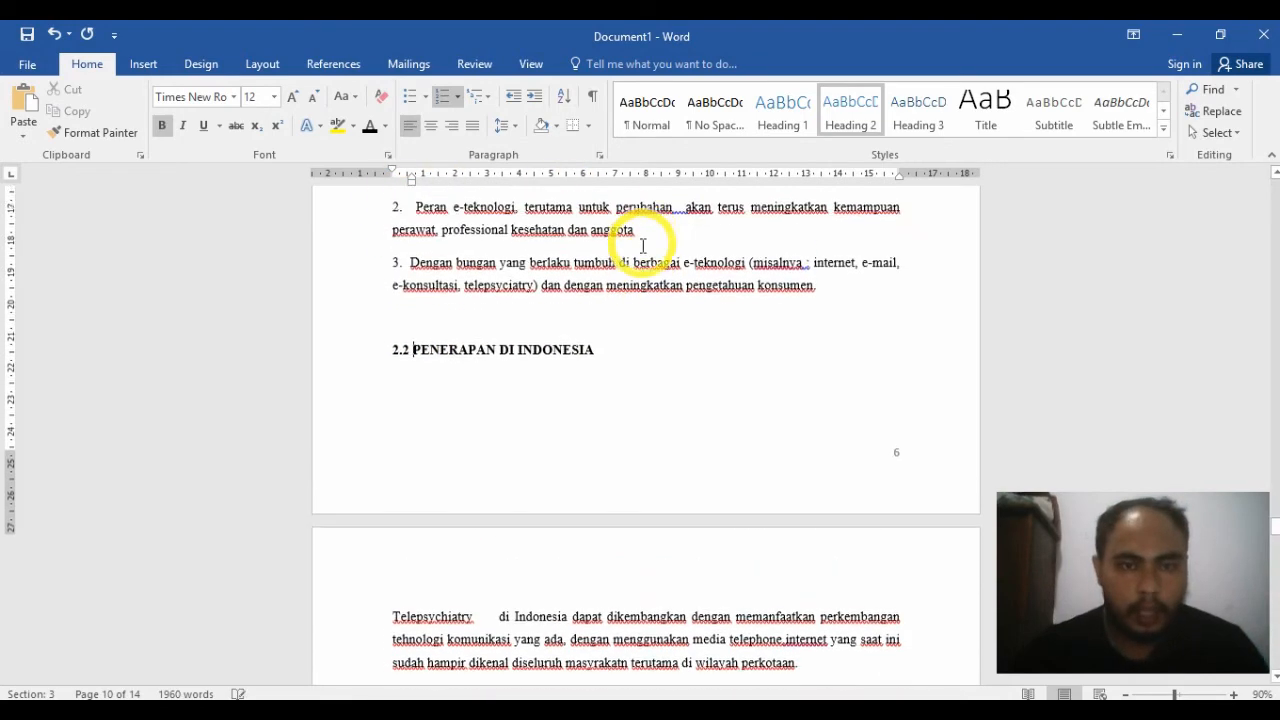
click(551, 379)
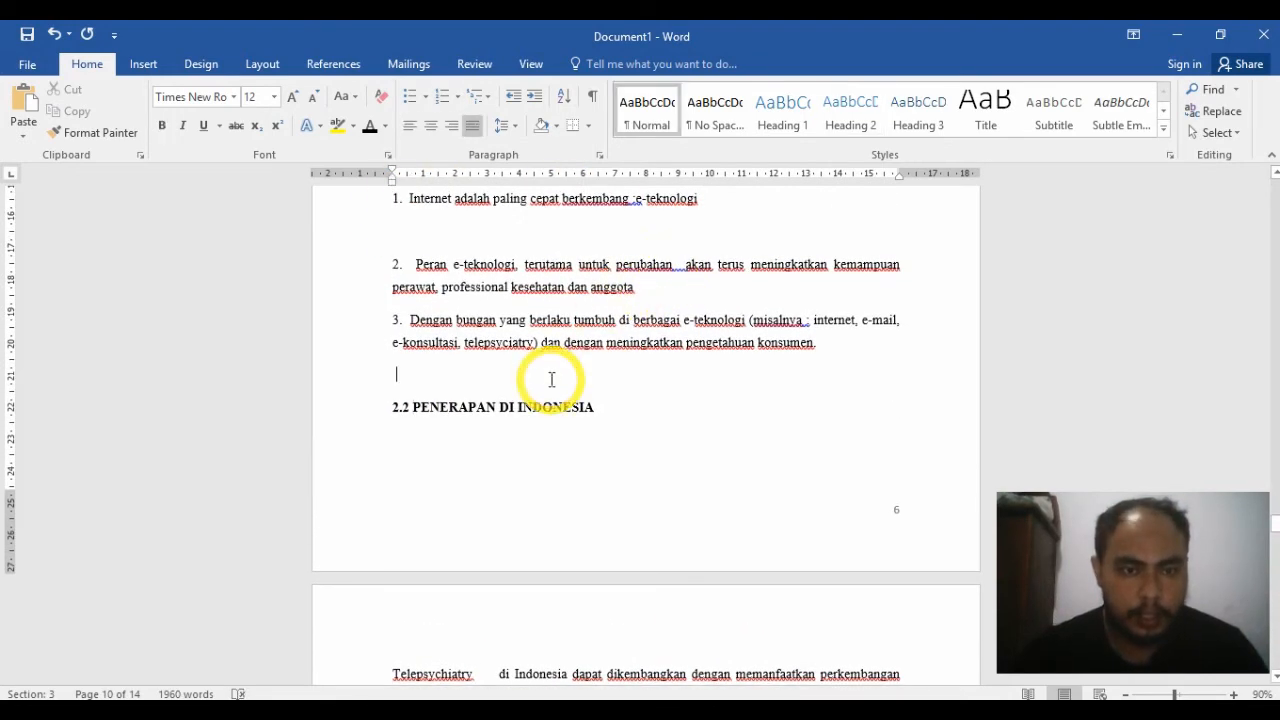
click(414, 412)
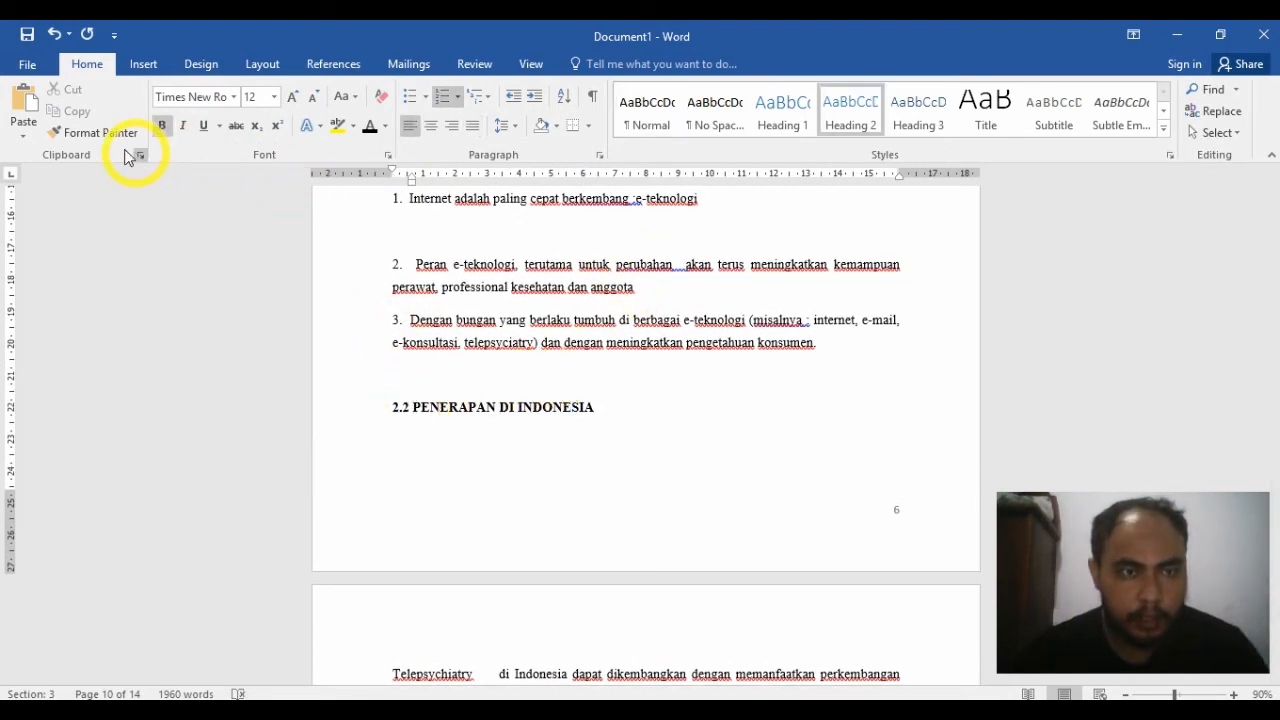
click(141, 66)
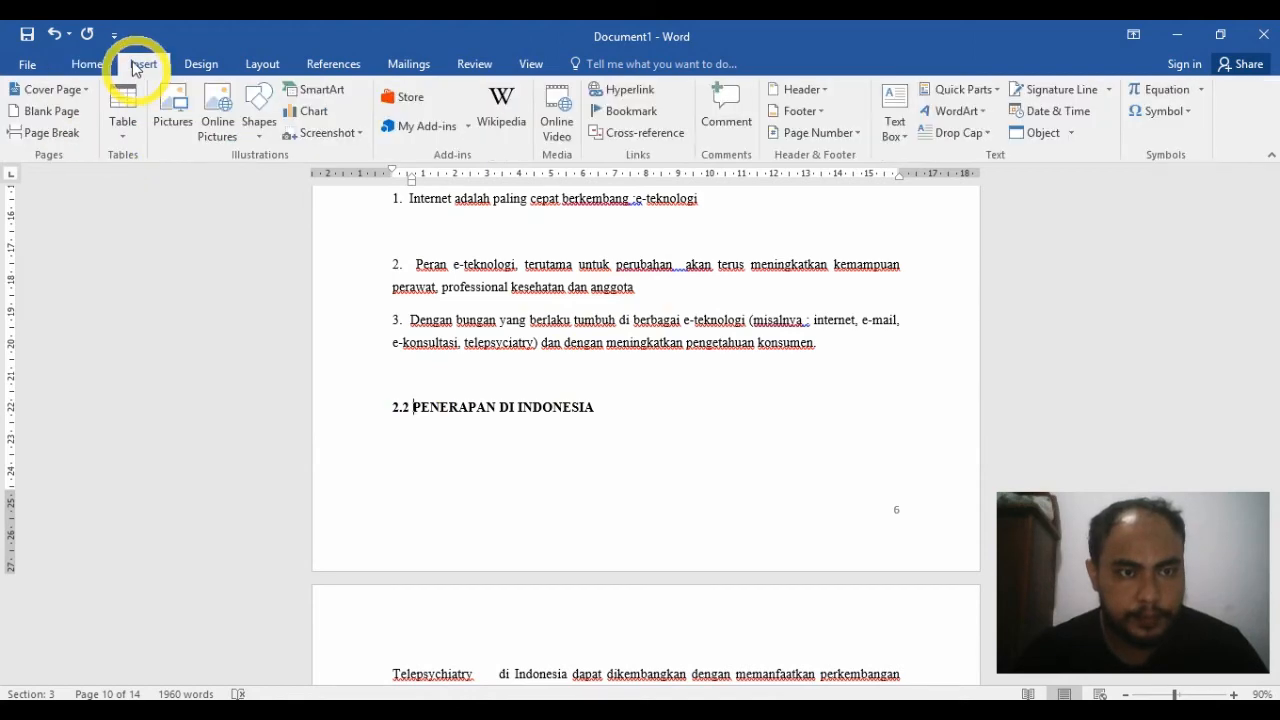
click(50, 132)
scroll(627, 322, down, 2)
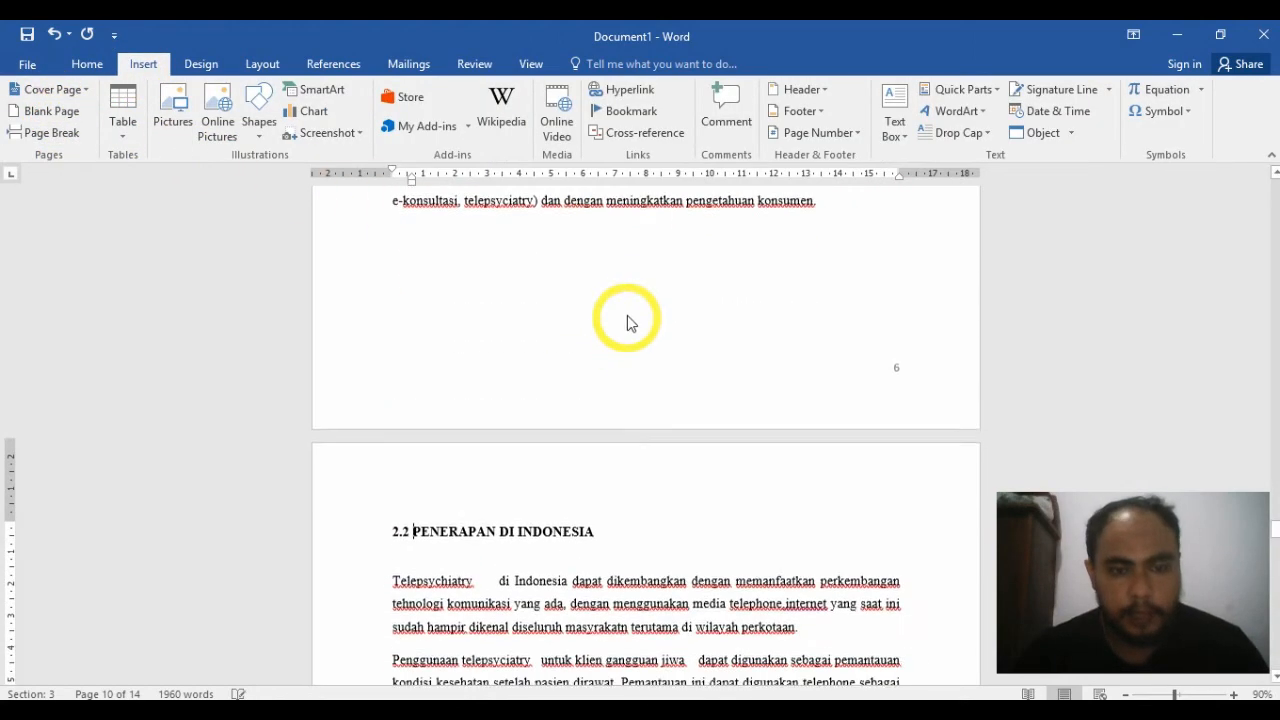
scroll(627, 322, down, 2)
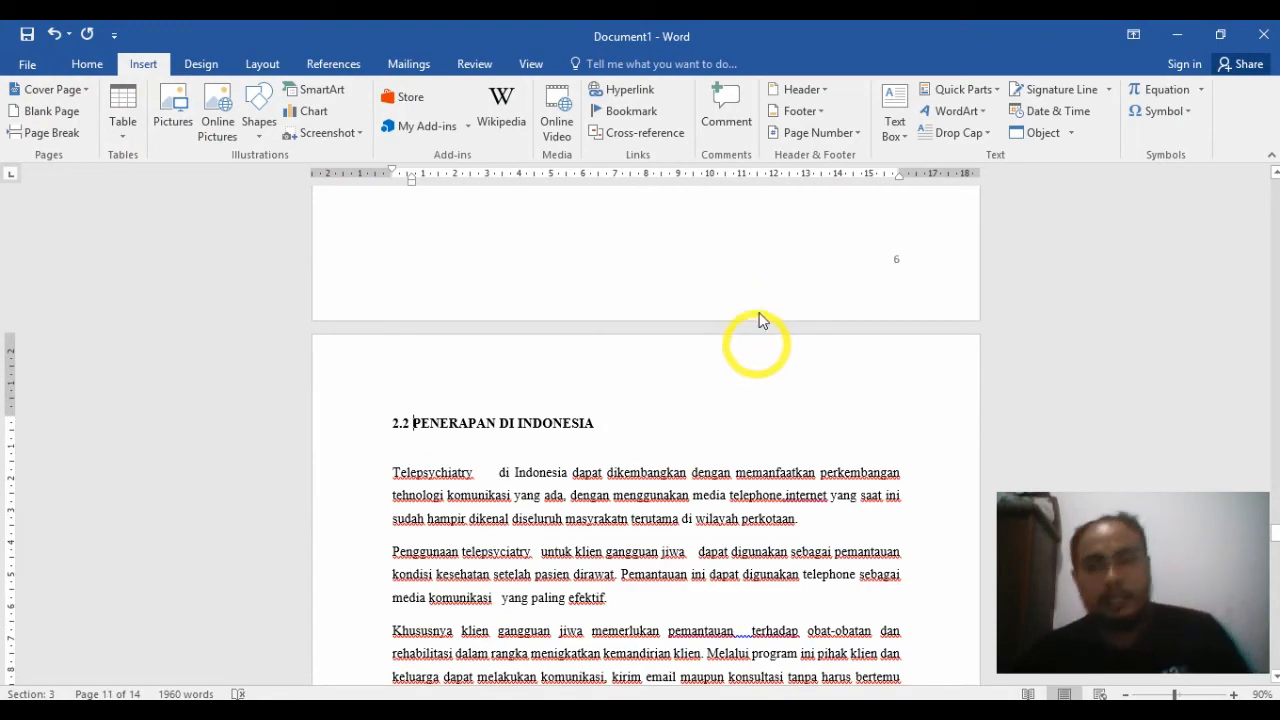
scroll(754, 331, up, 2)
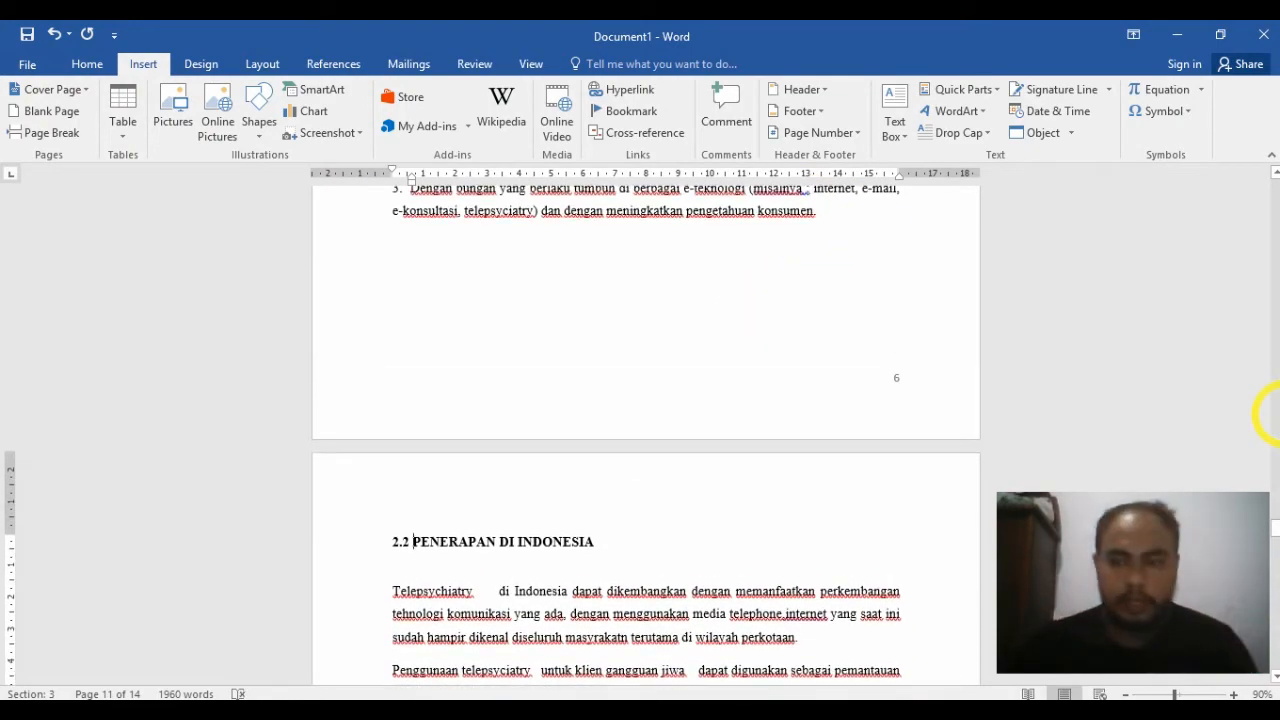
Step: Delete the manually typed contents list under DAFTAR ISI, from KATA PENGANTAR through DAFTAR PUSTAKA
drag(1267, 527, 1275, 227)
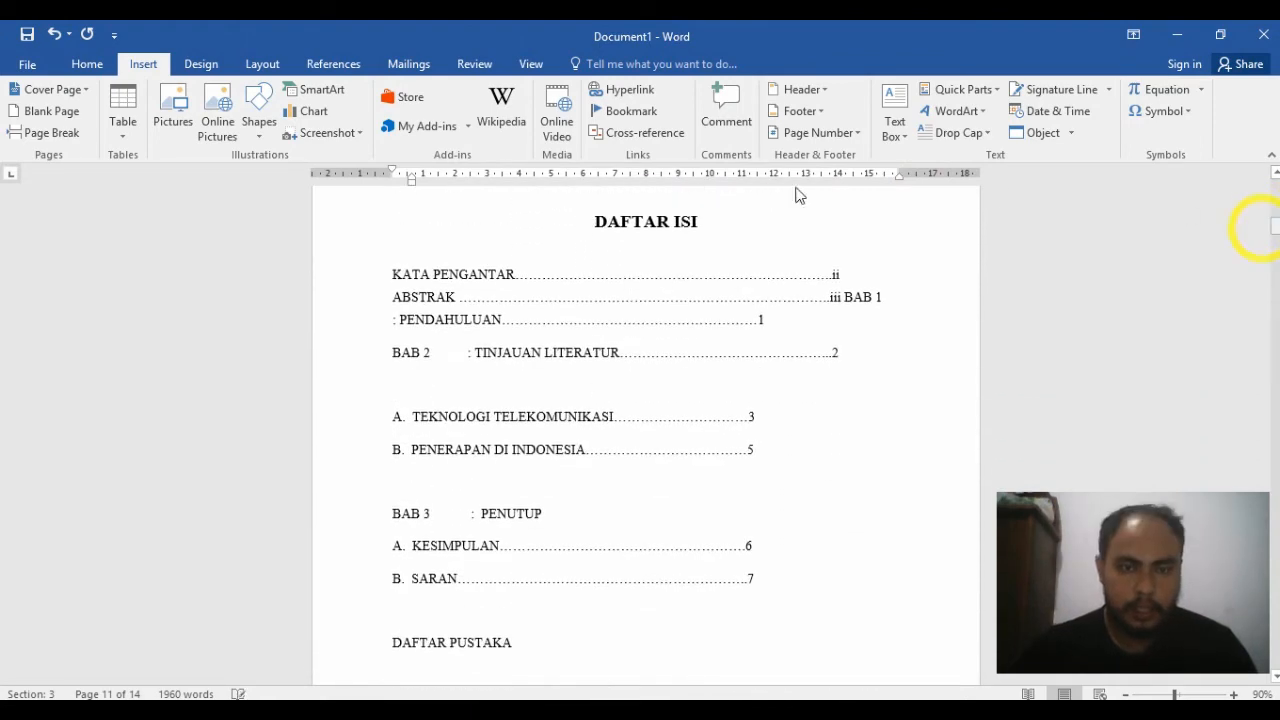
drag(350, 277, 366, 653)
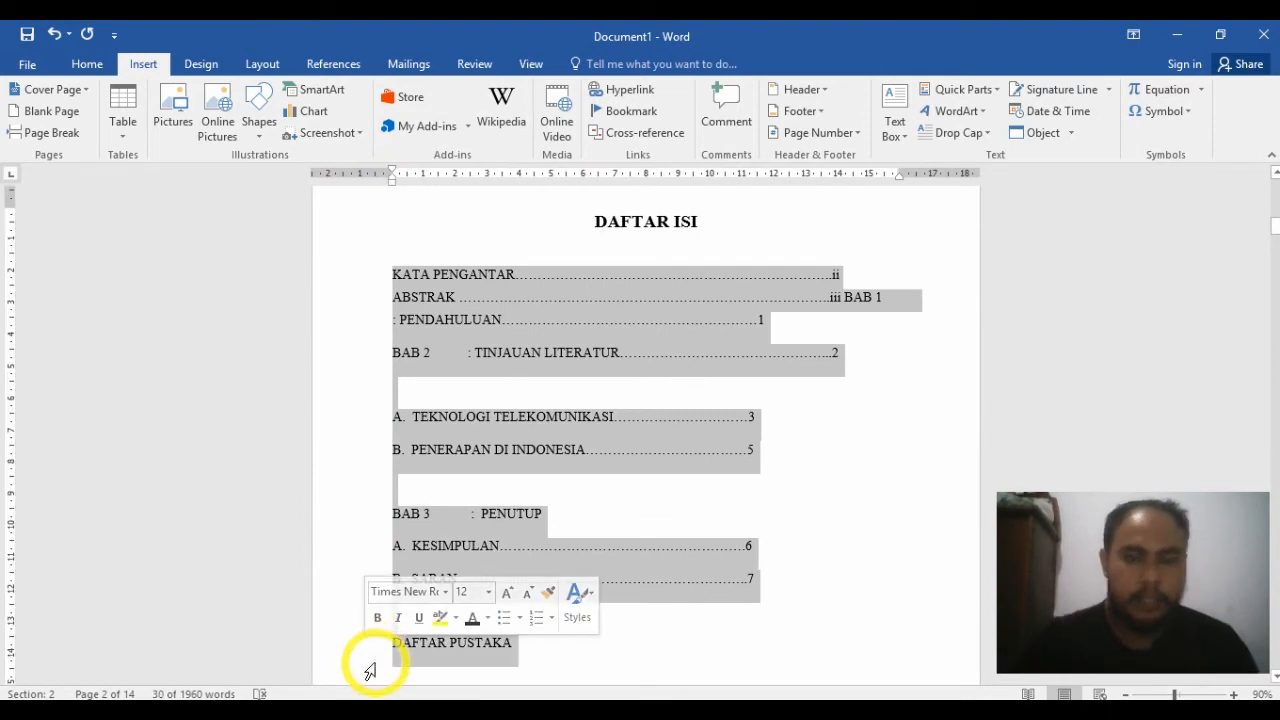
key(Delete)
Step: Insert a table of contents under DAFTAR ISI using the built-in Automatic Table 1 design
click(335, 63)
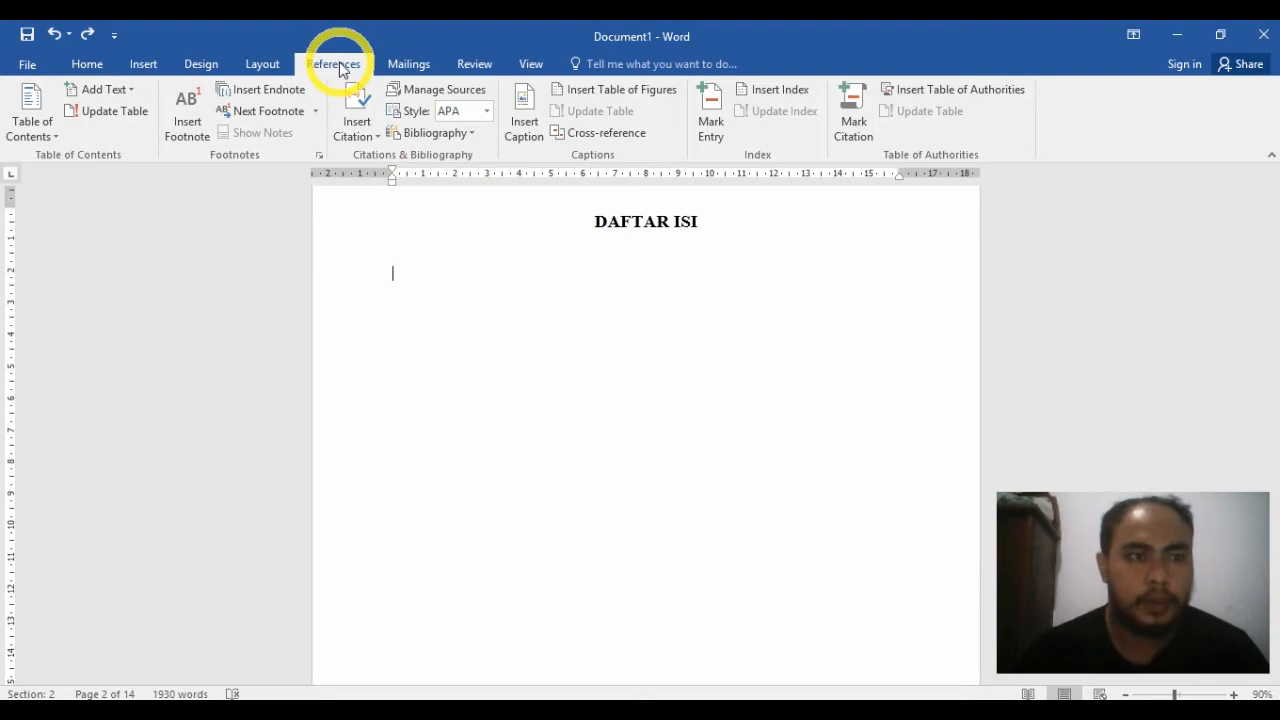
click(50, 138)
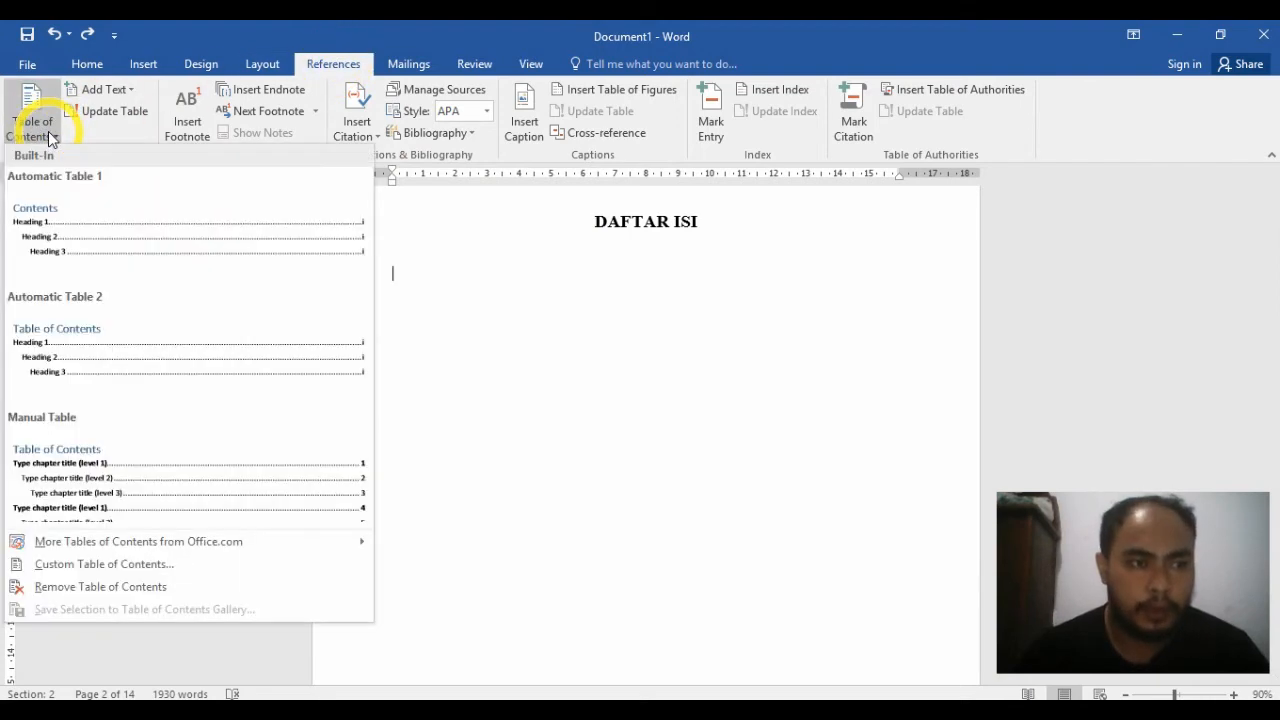
click(66, 251)
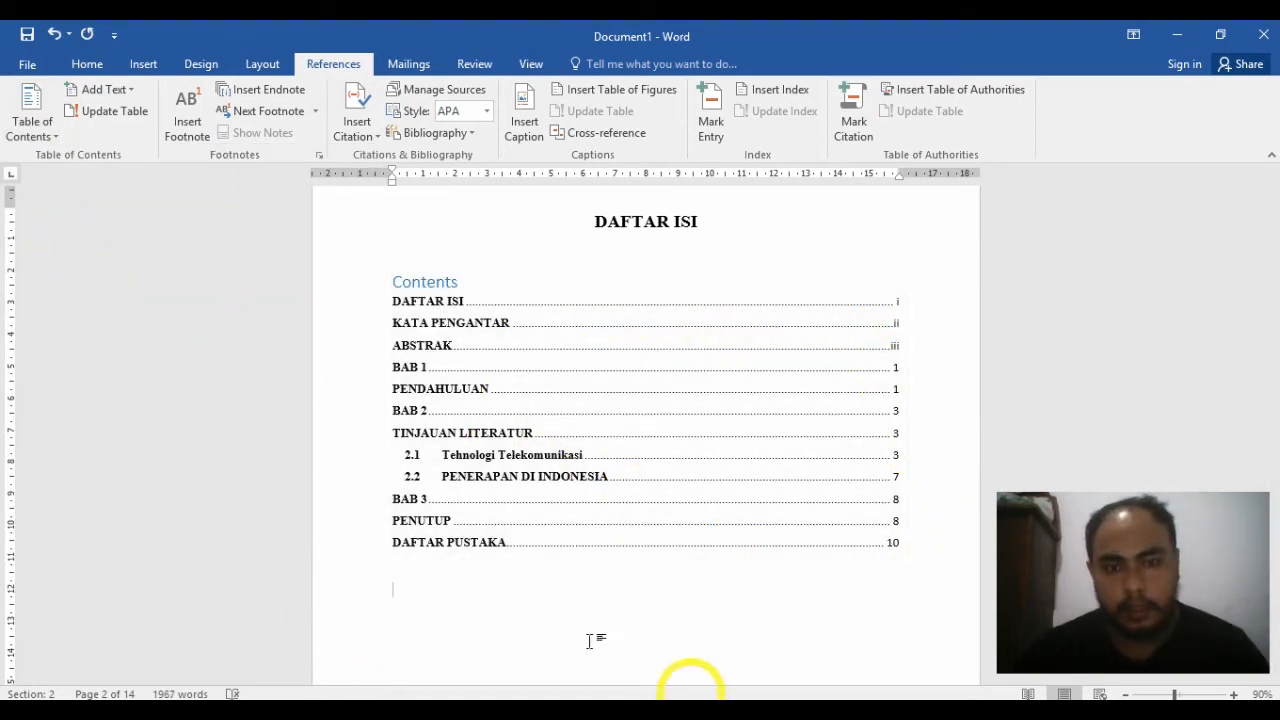
Step: Delete the Contents title text from the new table of contents
click(465, 283)
click(367, 281)
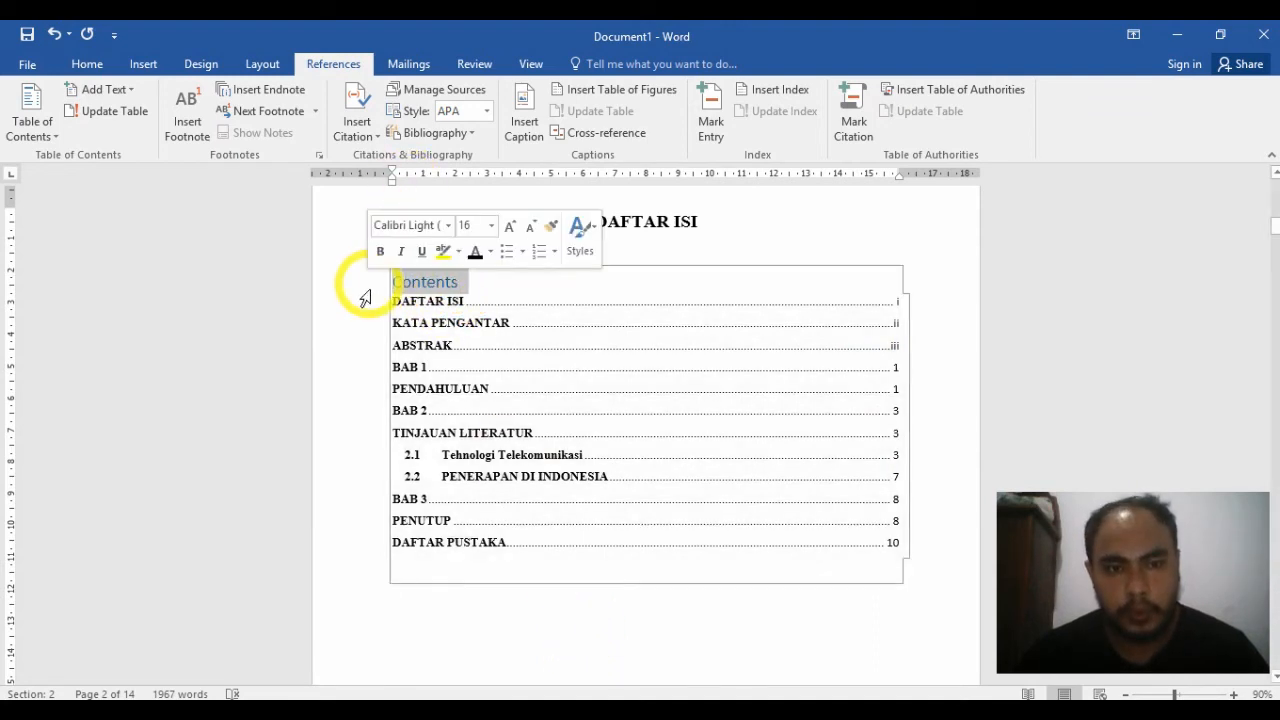
key(Delete)
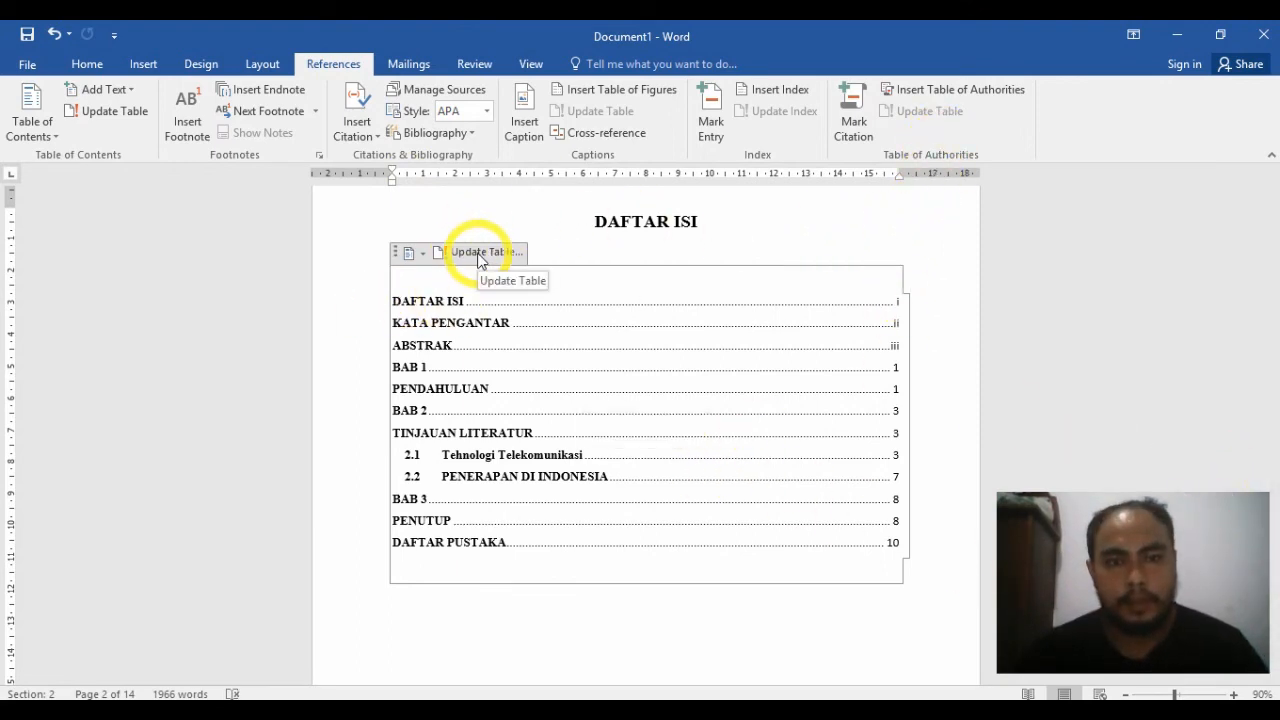
Step: Update only the page numbers in the table of contents under DAFTAR ISI
click(480, 256)
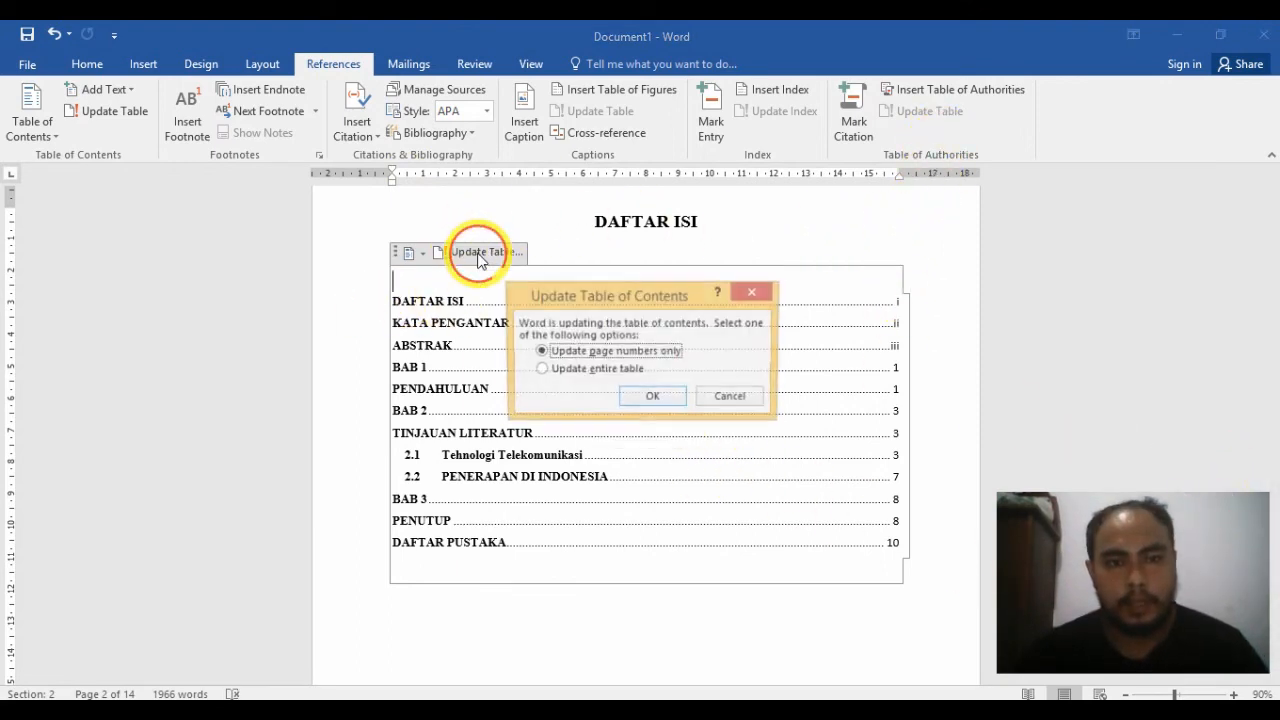
click(648, 398)
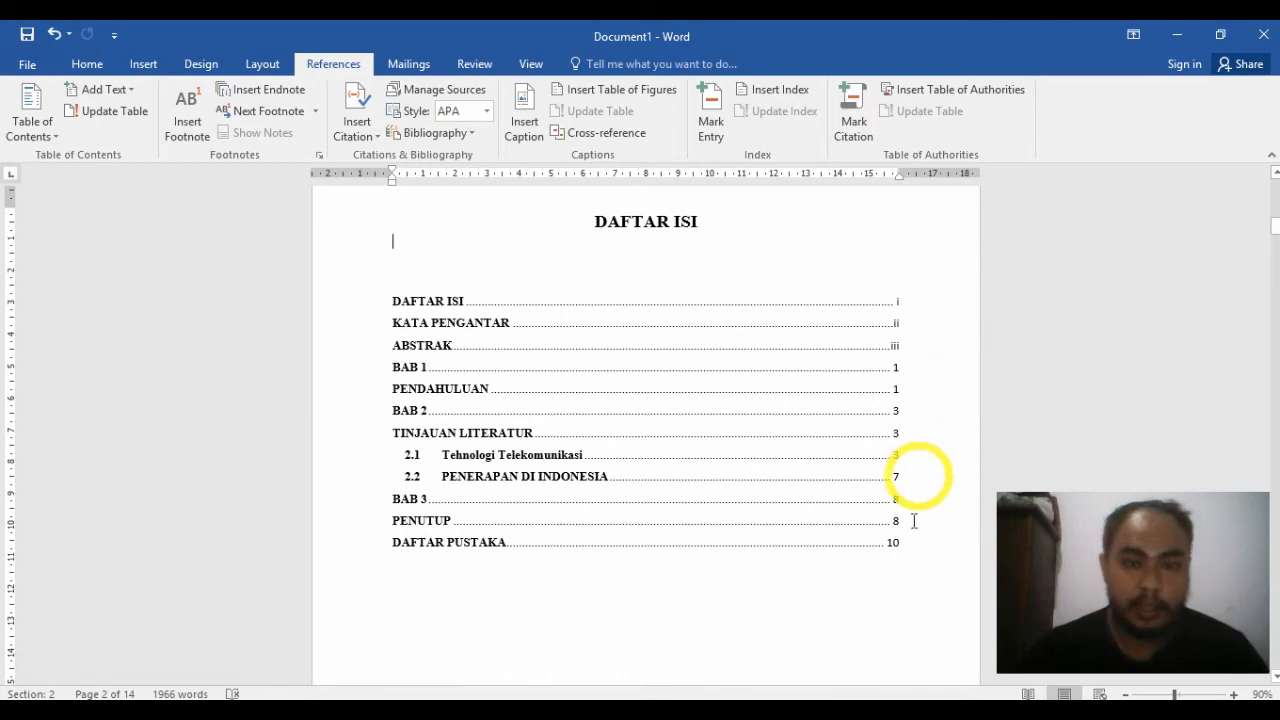
Step: Apply the Heading 2 style to KESIMPULAN under PENUTUP and number it 3.1 with the current multilevel list
scroll(1188, 306, down, 3)
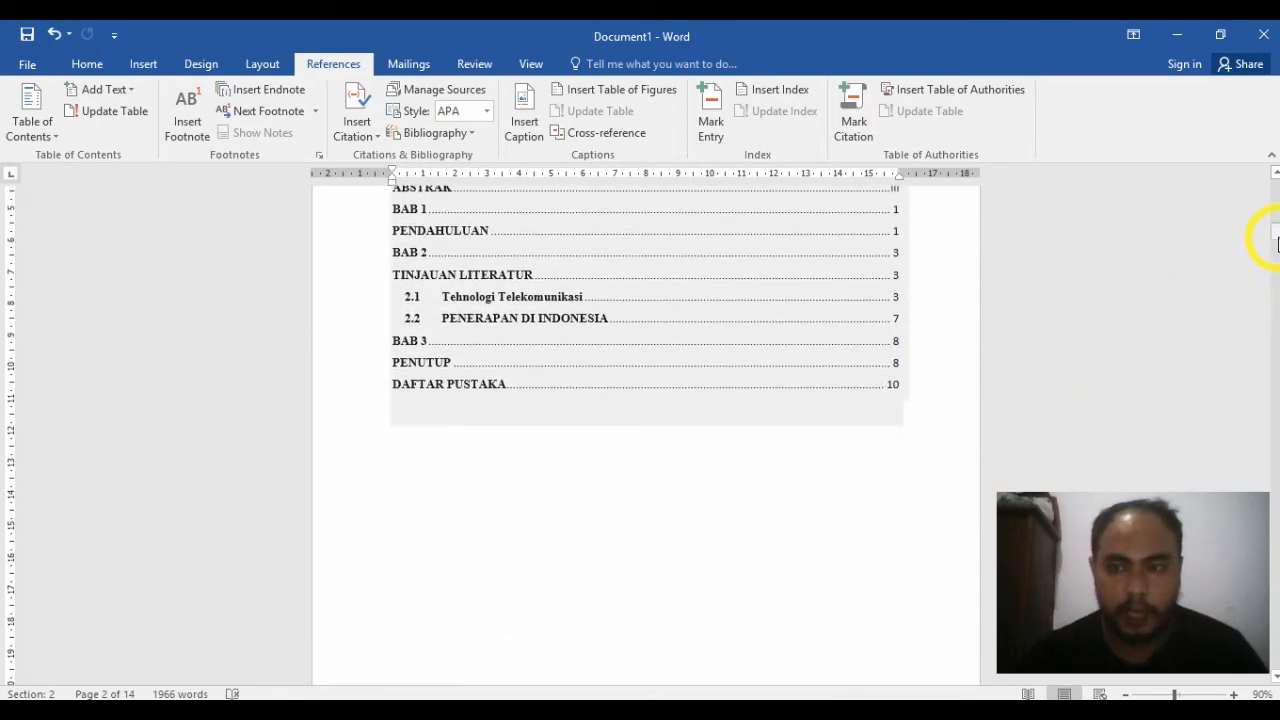
drag(1276, 240, 1274, 567)
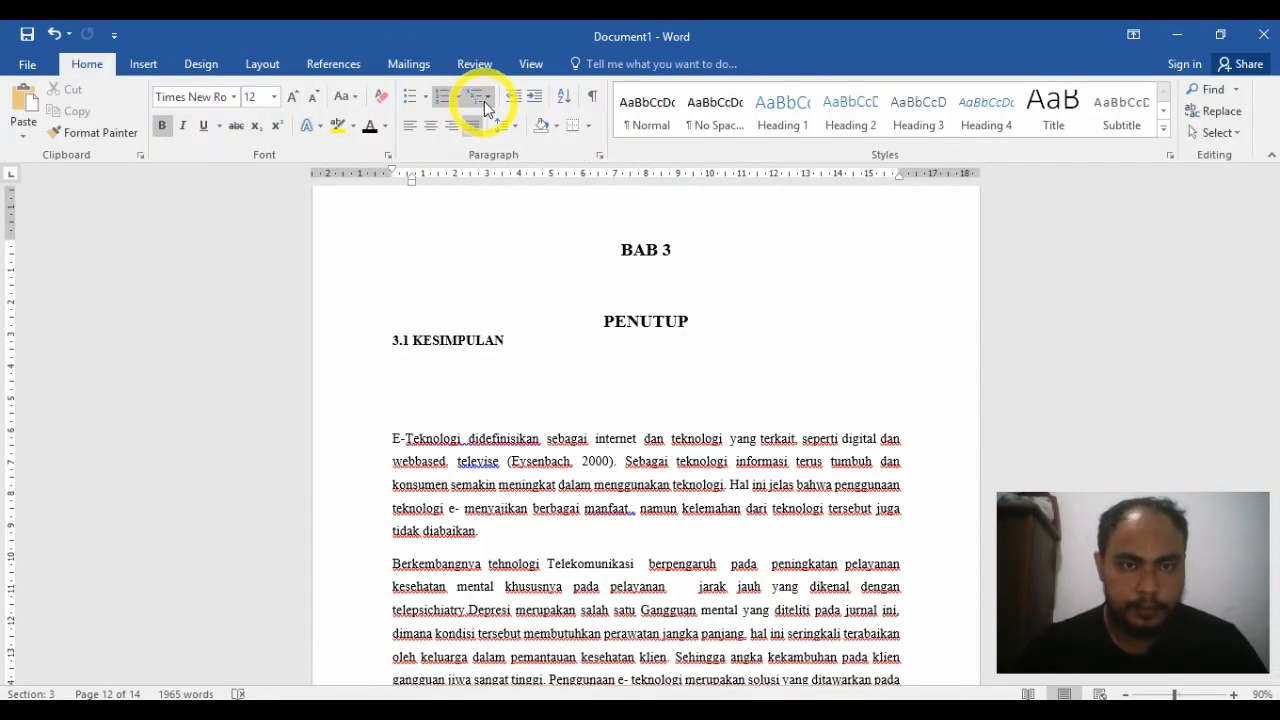
click(843, 112)
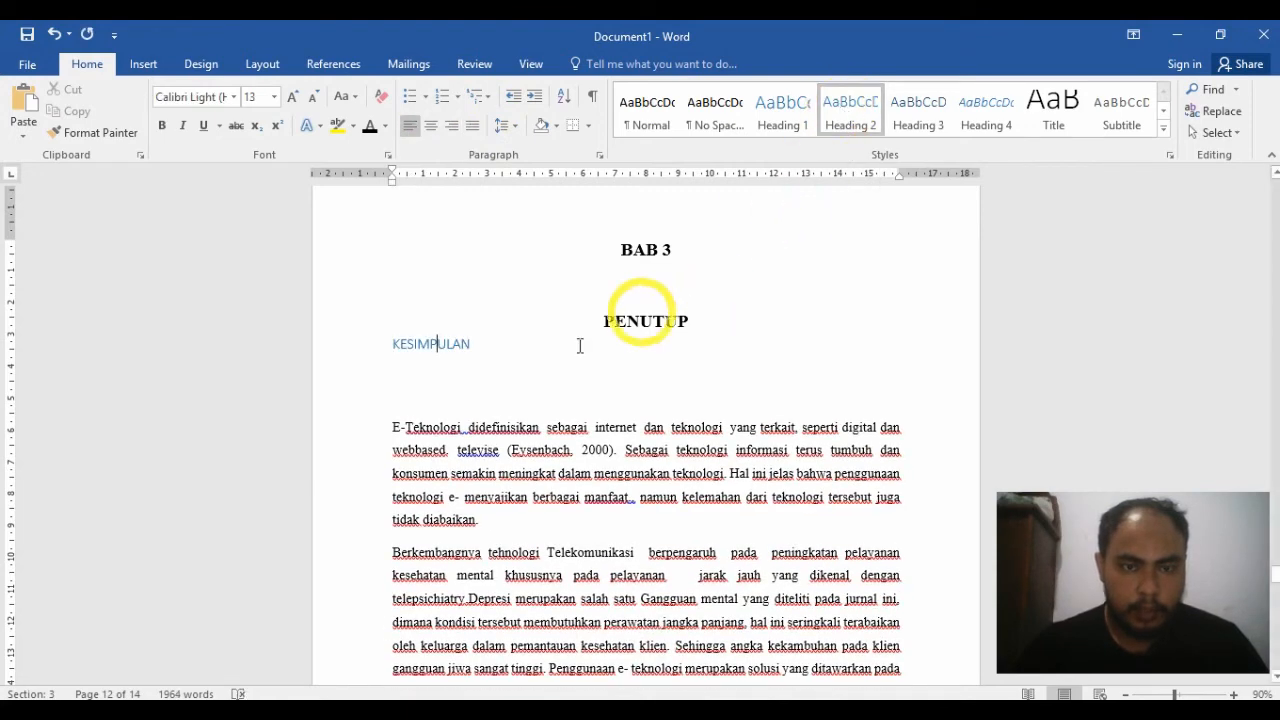
click(500, 378)
click(456, 345)
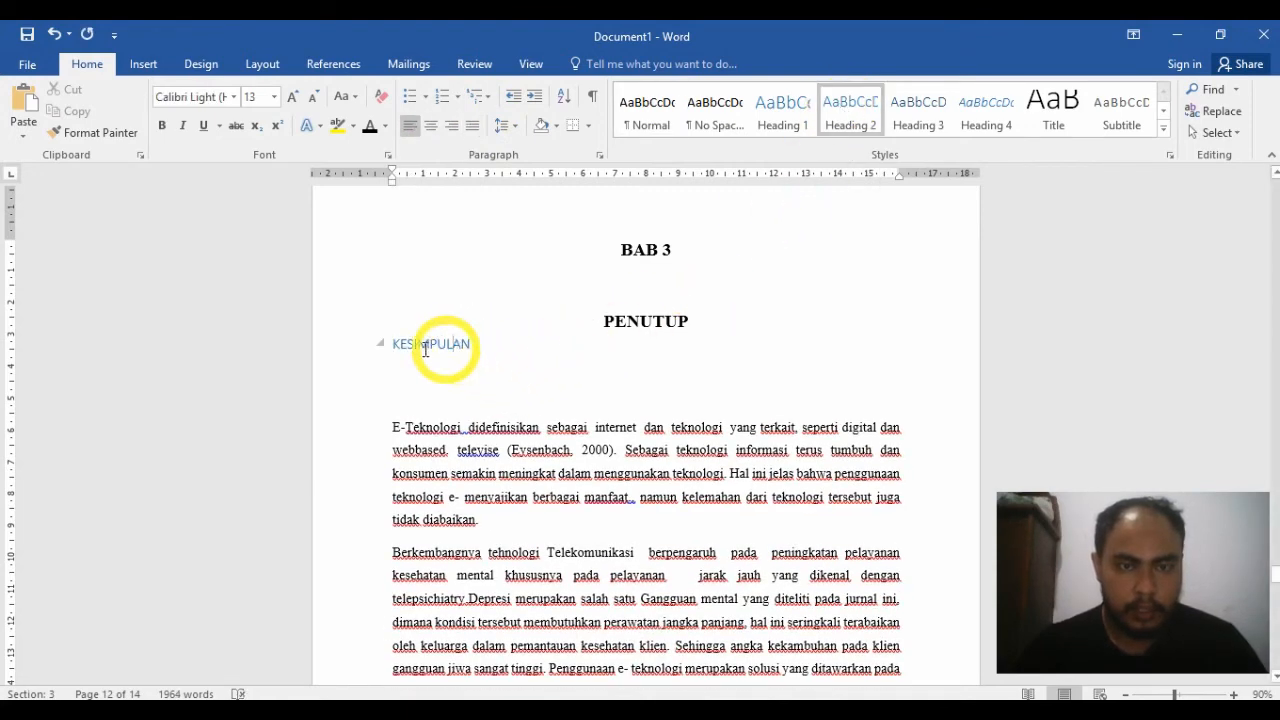
click(476, 98)
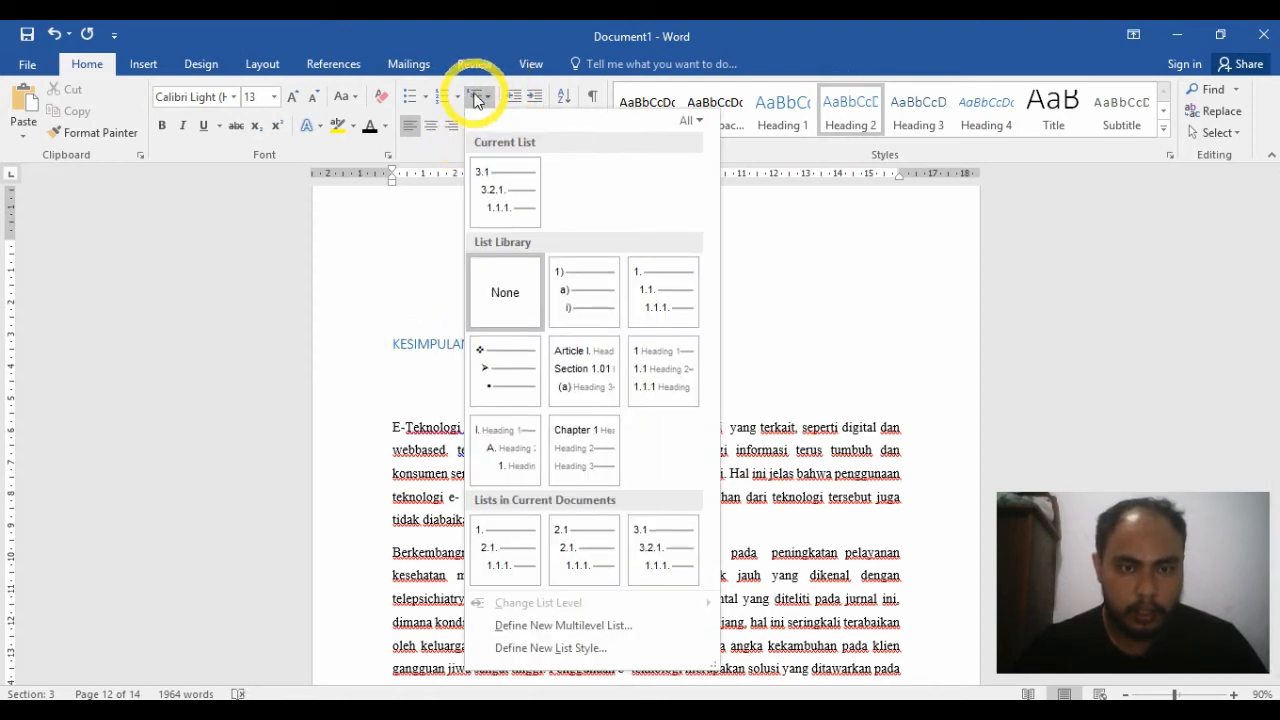
click(505, 170)
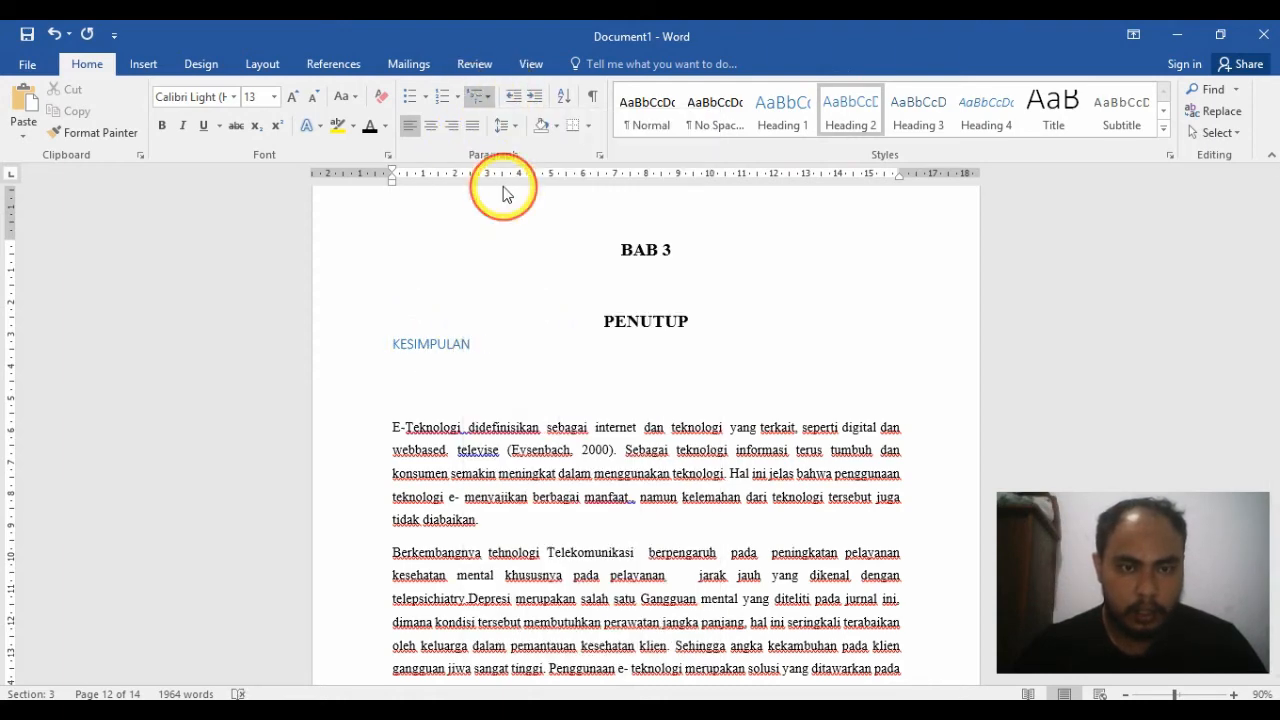
Step: Format the KESIMPULAN heading in bold black Times New Roman
click(330, 343)
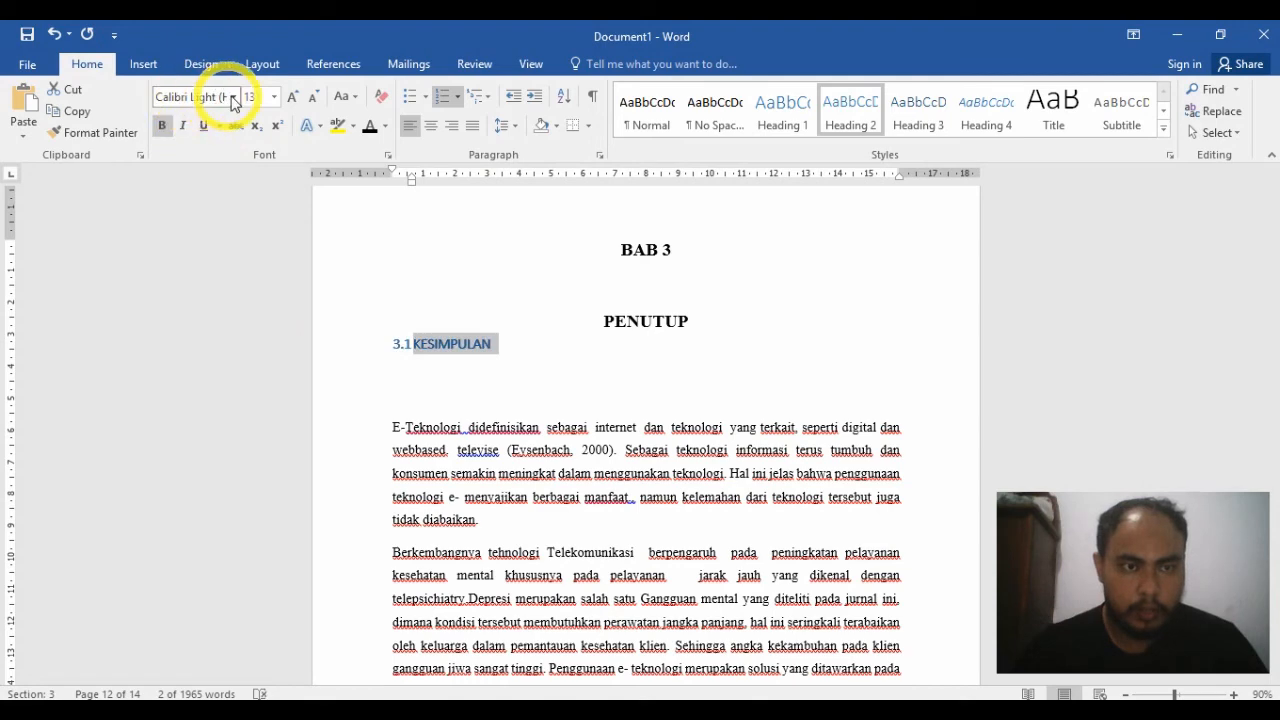
click(233, 99)
click(237, 210)
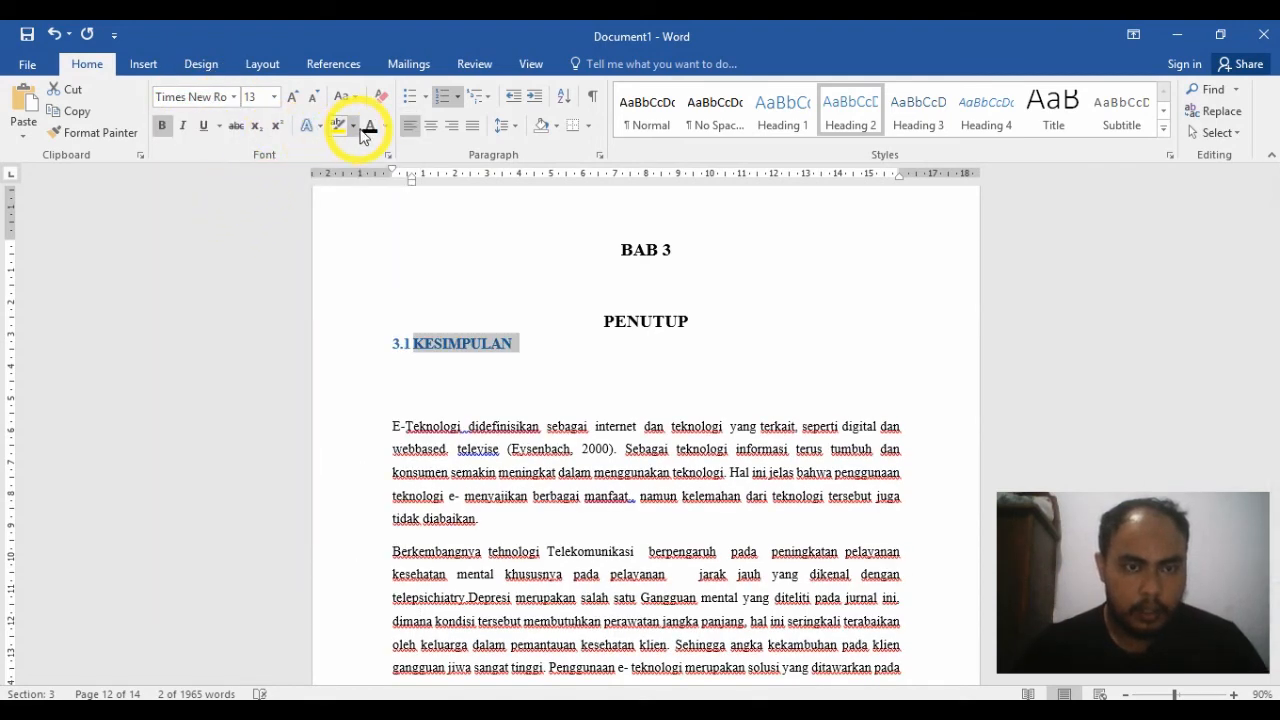
Step: Copy the KESIMPULAN heading's formatting onto the SARAN heading with Format Painter
click(88, 133)
scroll(328, 258, down, 5)
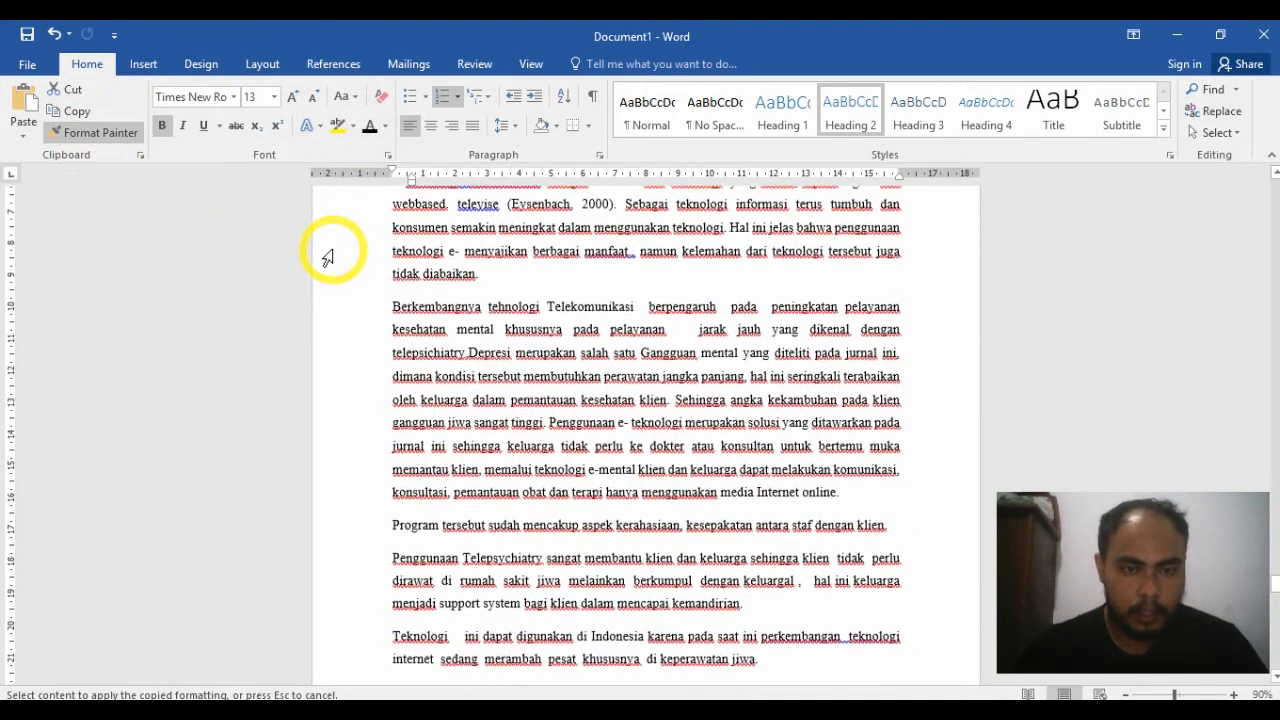
scroll(328, 258, down, 10)
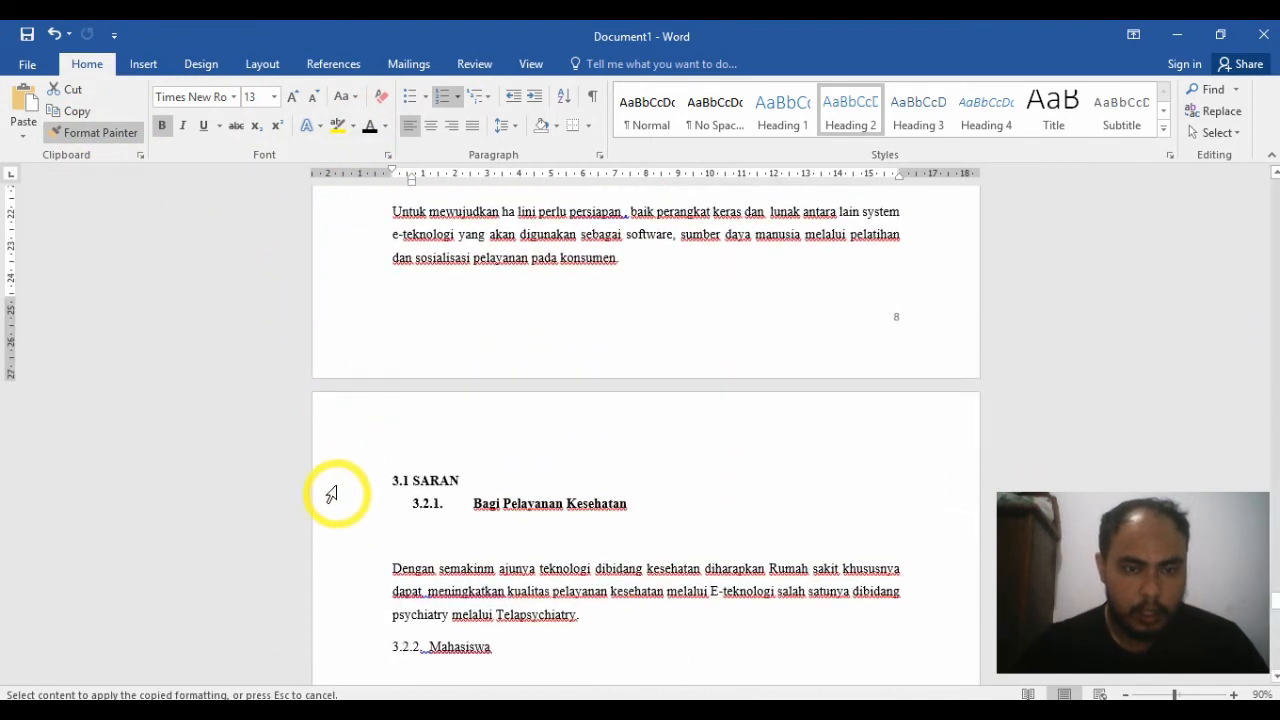
click(330, 485)
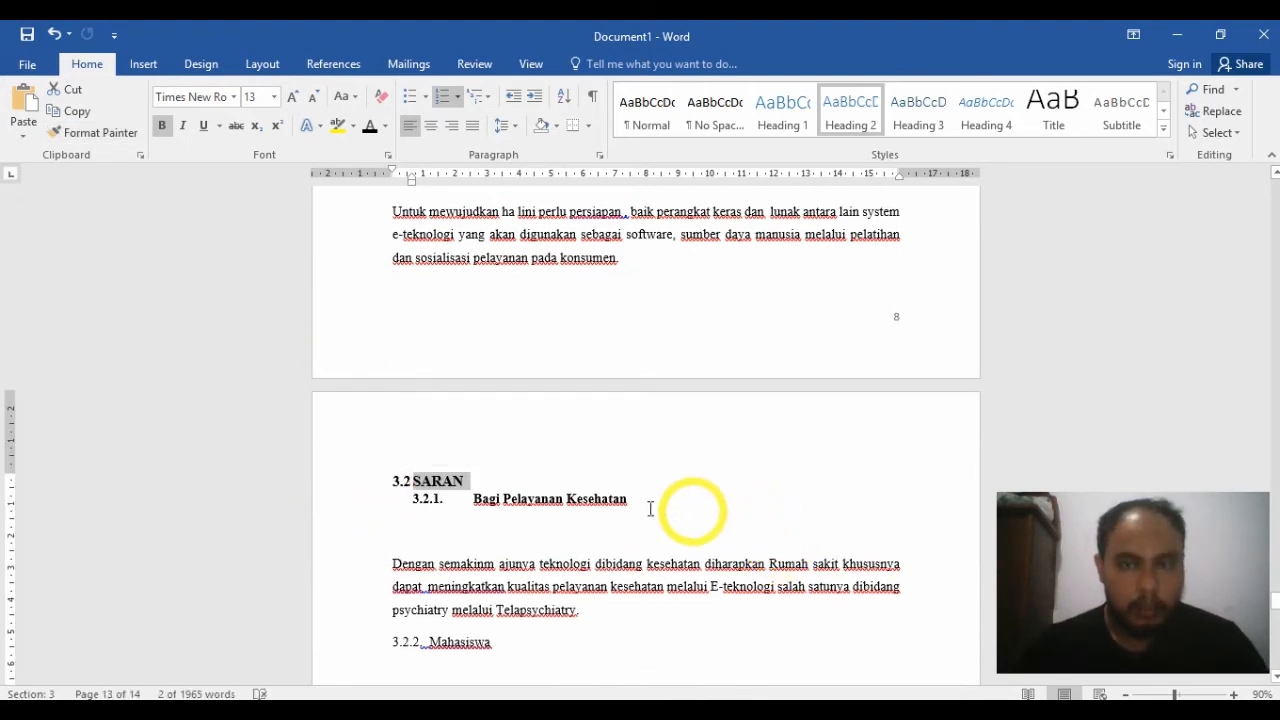
Step: Apply the Heading 3 style to Bagi Pelayanan Kesehatan and number it with the current multilevel list
click(597, 503)
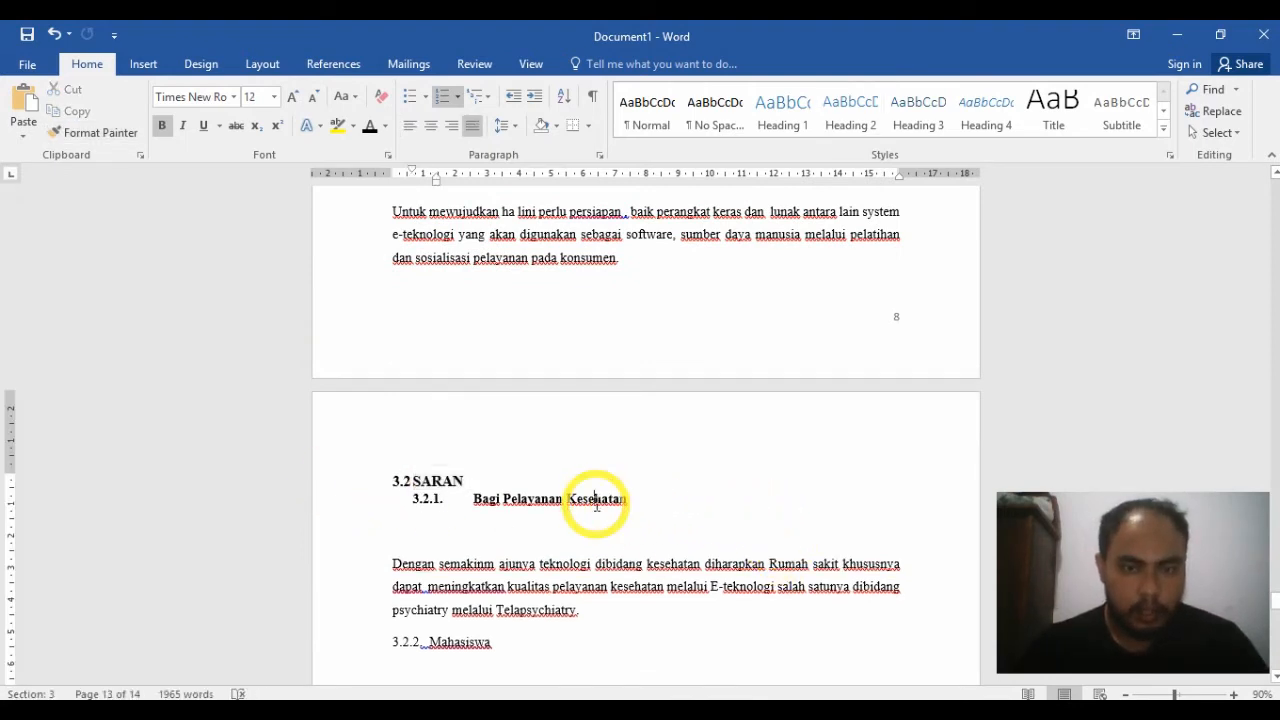
click(918, 110)
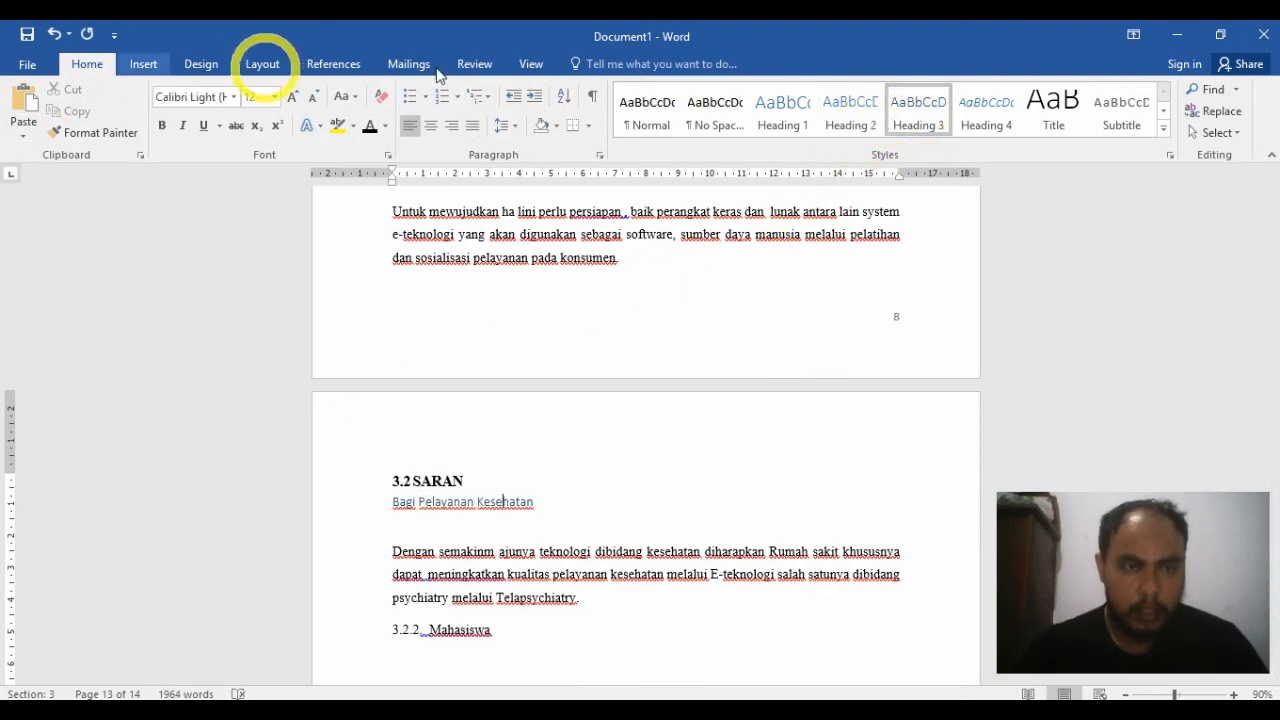
click(488, 100)
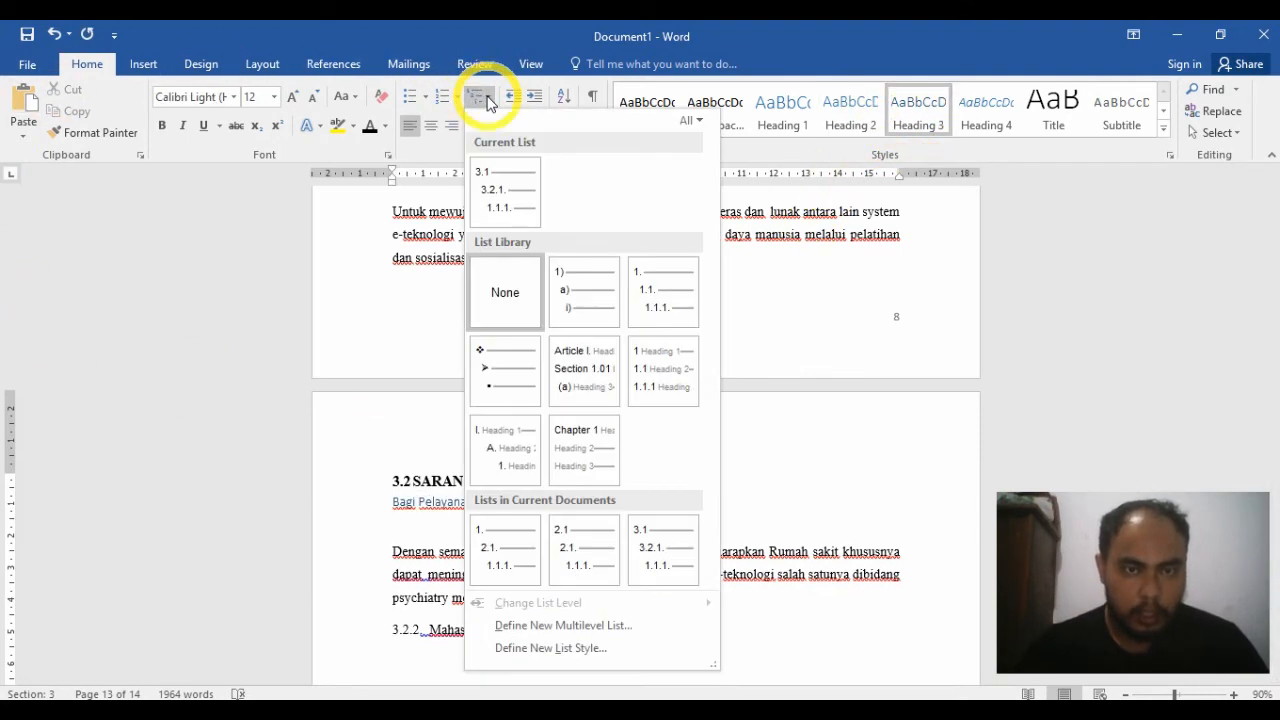
click(498, 189)
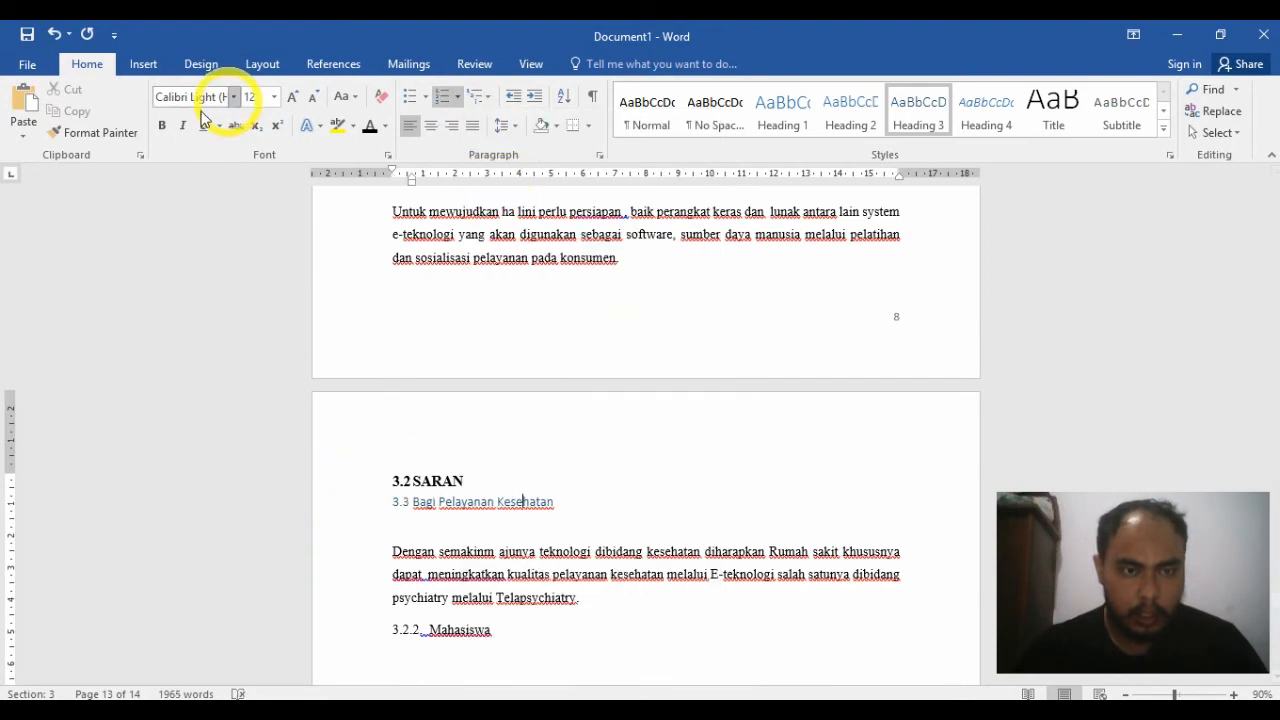
Step: Format the word Kesehatan in the Bagi Pelayanan Kesehatan heading in bold black Times New Roman
click(236, 98)
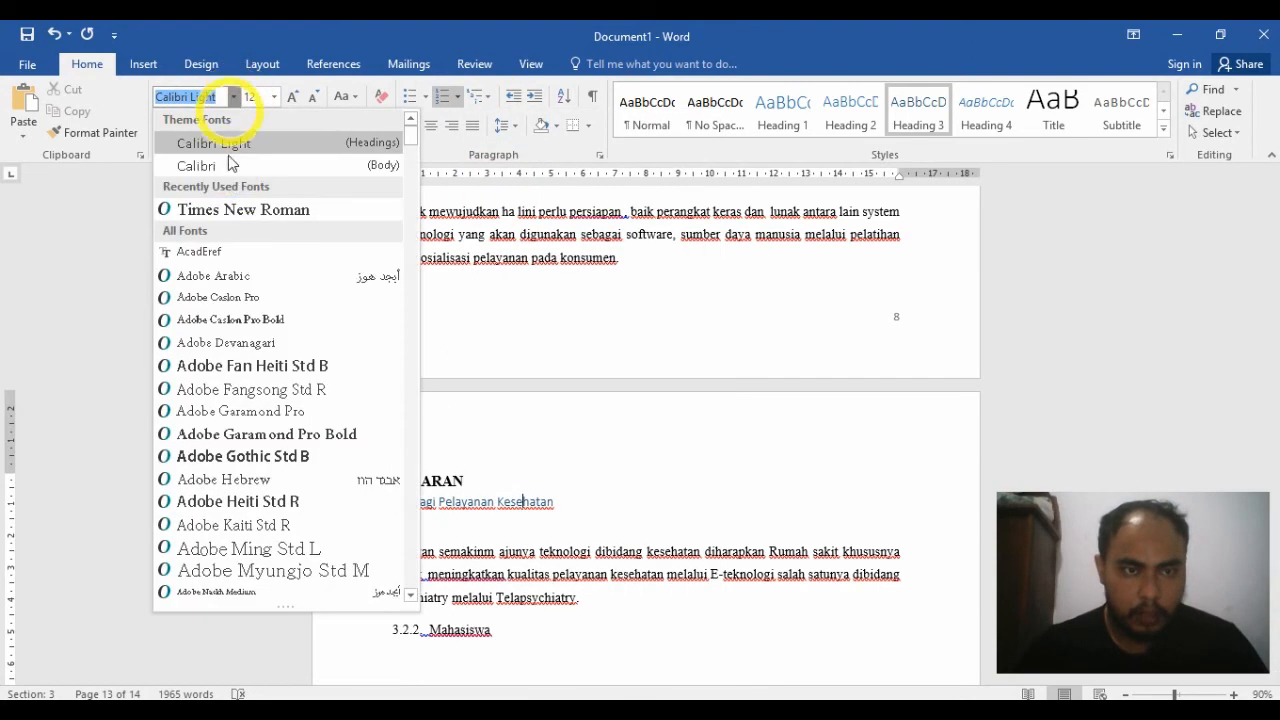
click(218, 208)
click(163, 127)
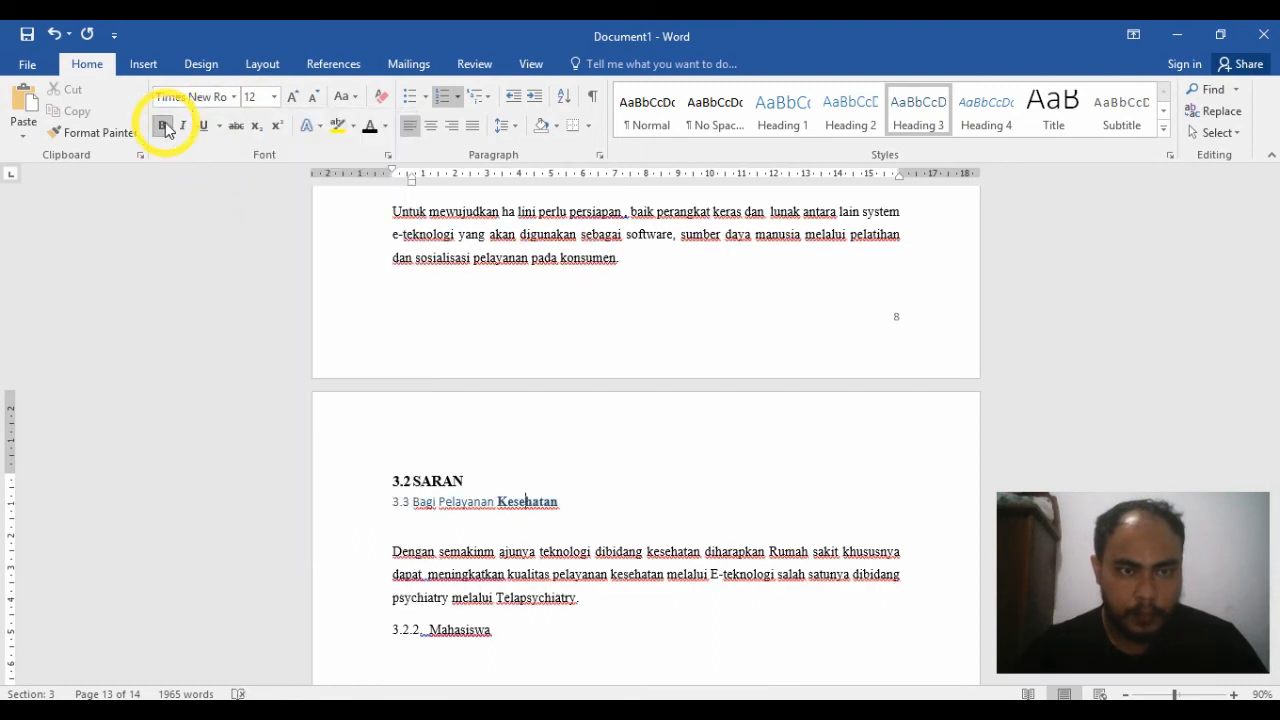
click(368, 124)
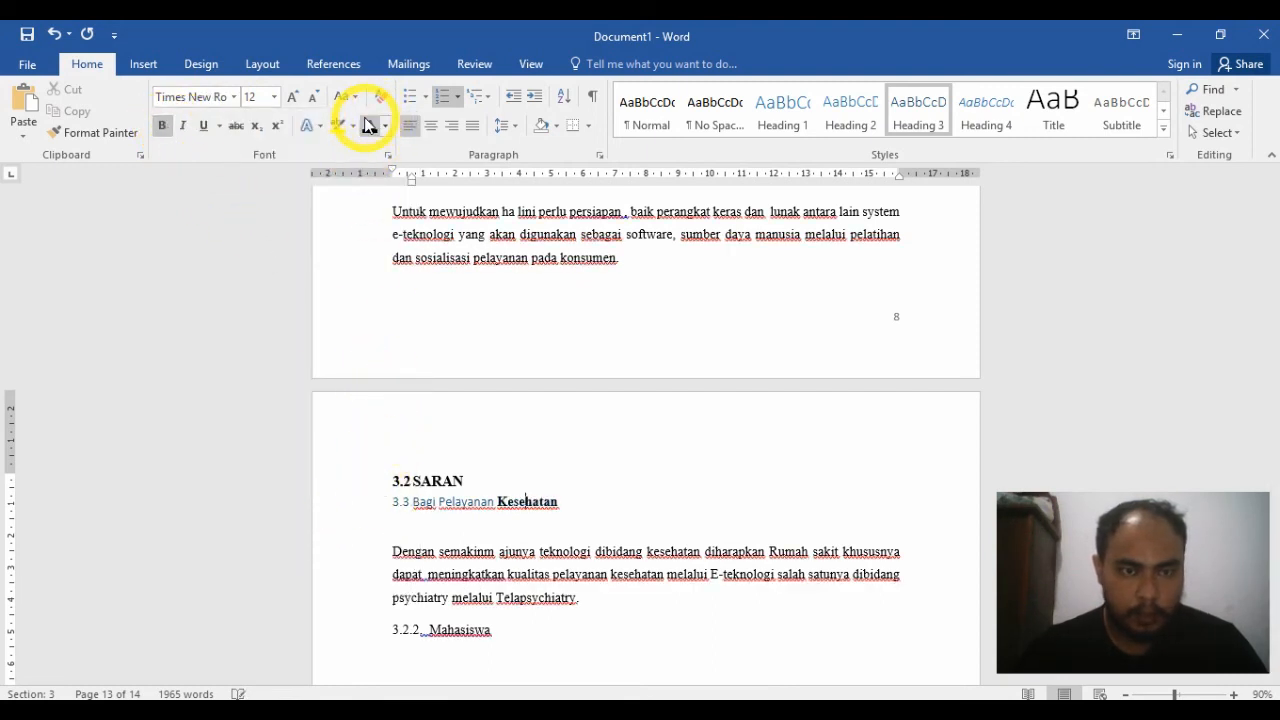
Step: Format the whole Bagi Pelayanan Kesehatan heading in bold black Times New Roman
click(346, 510)
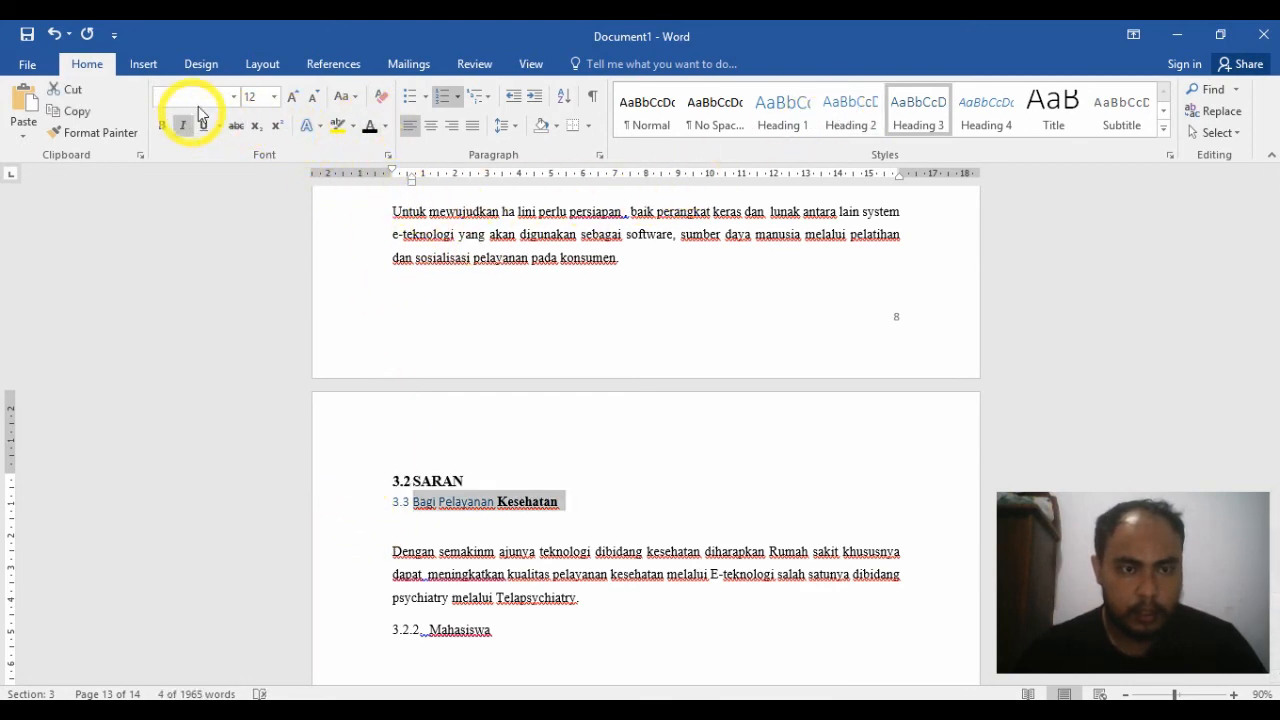
click(235, 100)
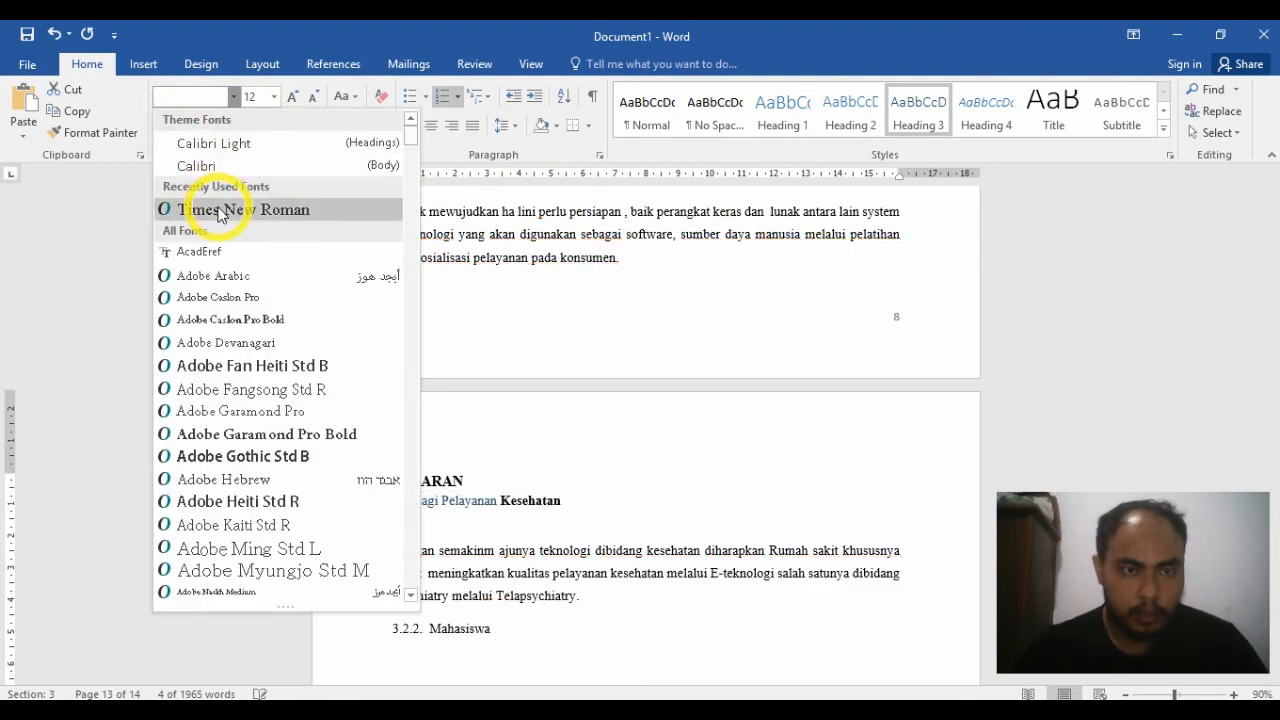
click(205, 207)
click(162, 127)
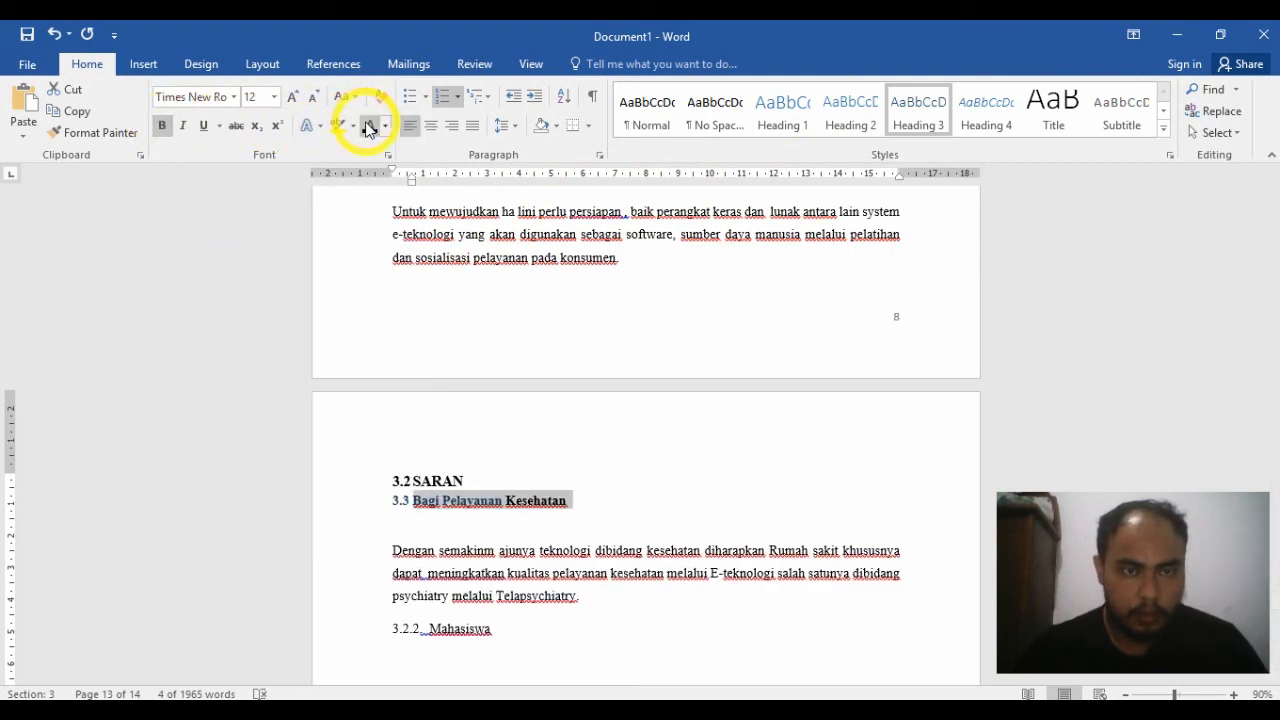
click(369, 126)
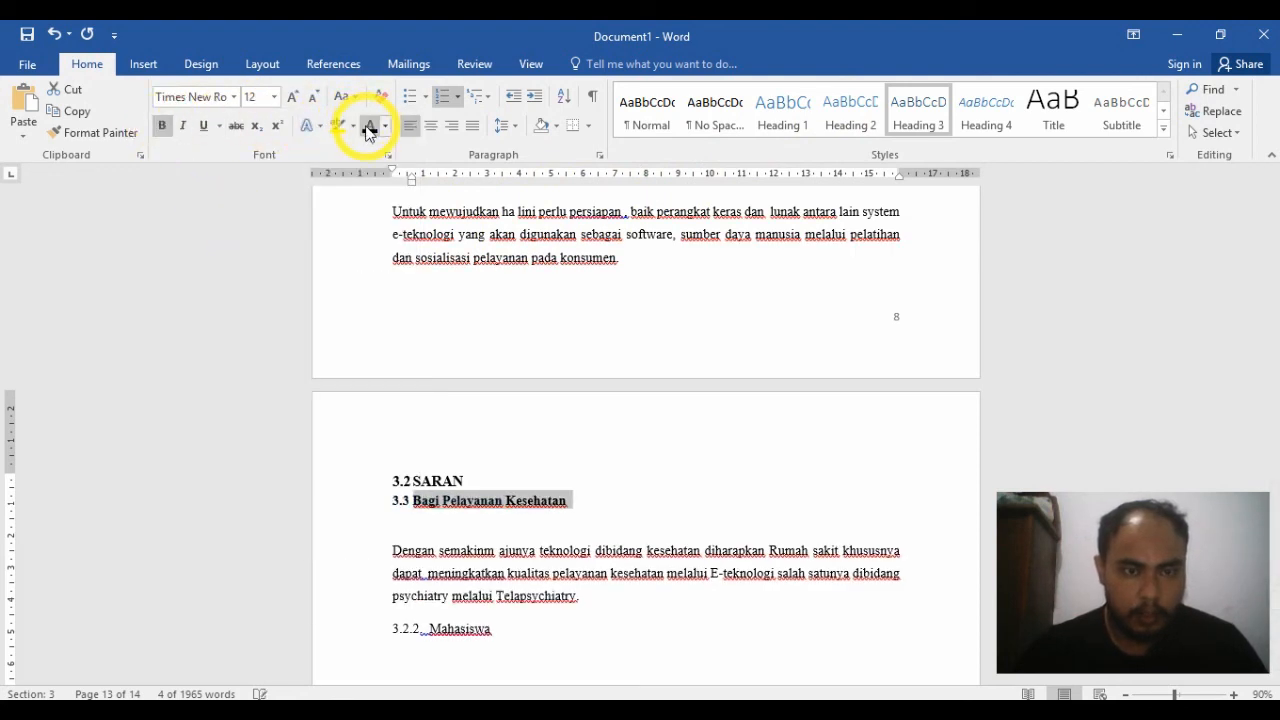
Step: Demote the Bagi Pelayanan Kesehatan heading's number one list level to 3.2.1
click(399, 502)
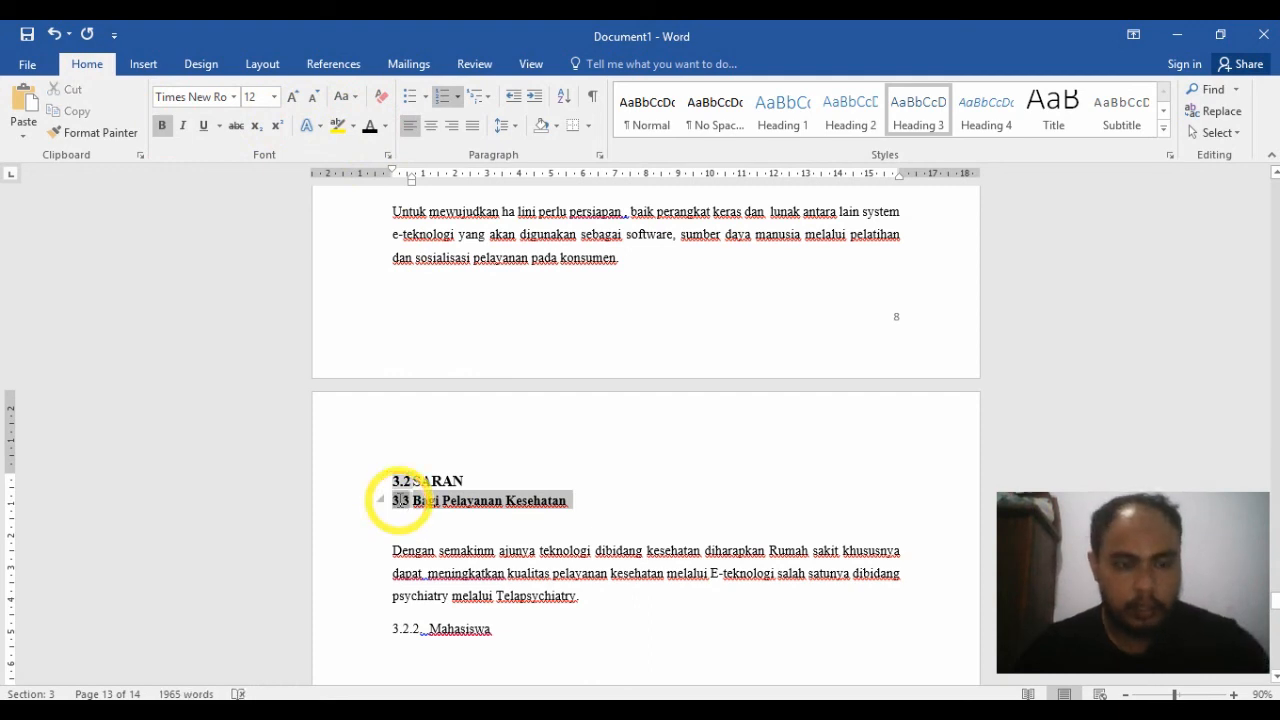
key(Tab)
click(524, 524)
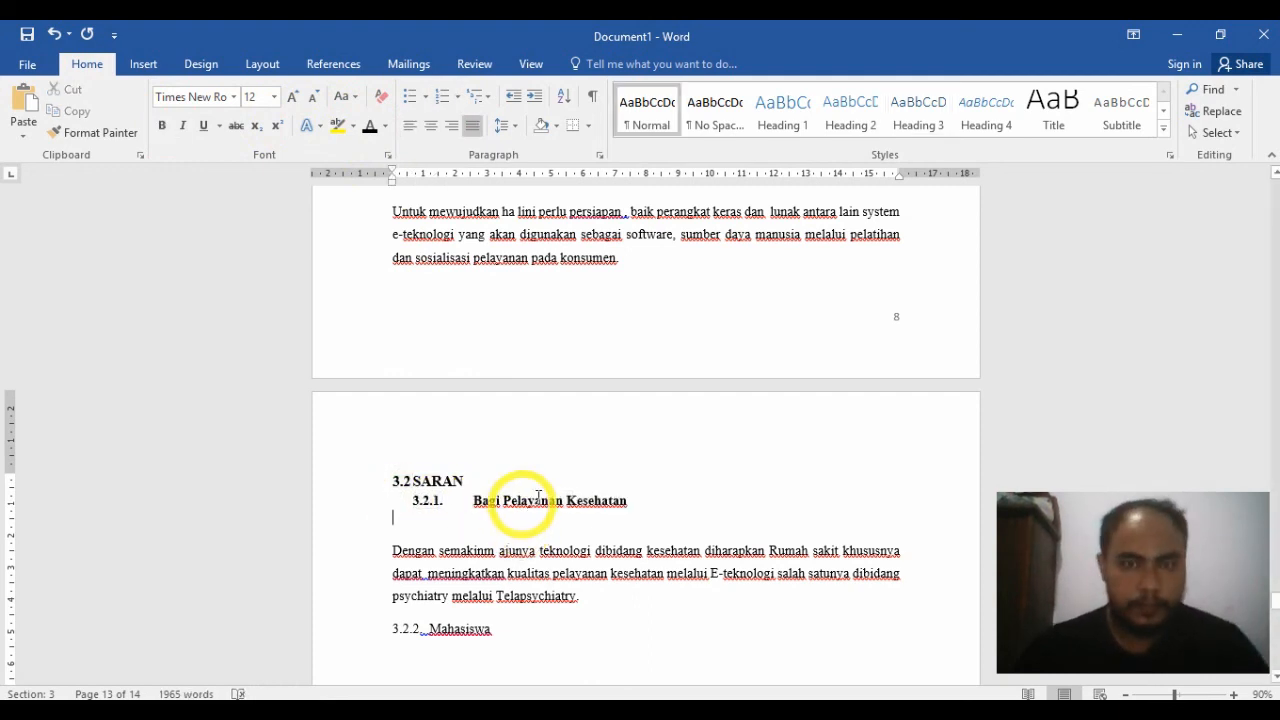
click(538, 497)
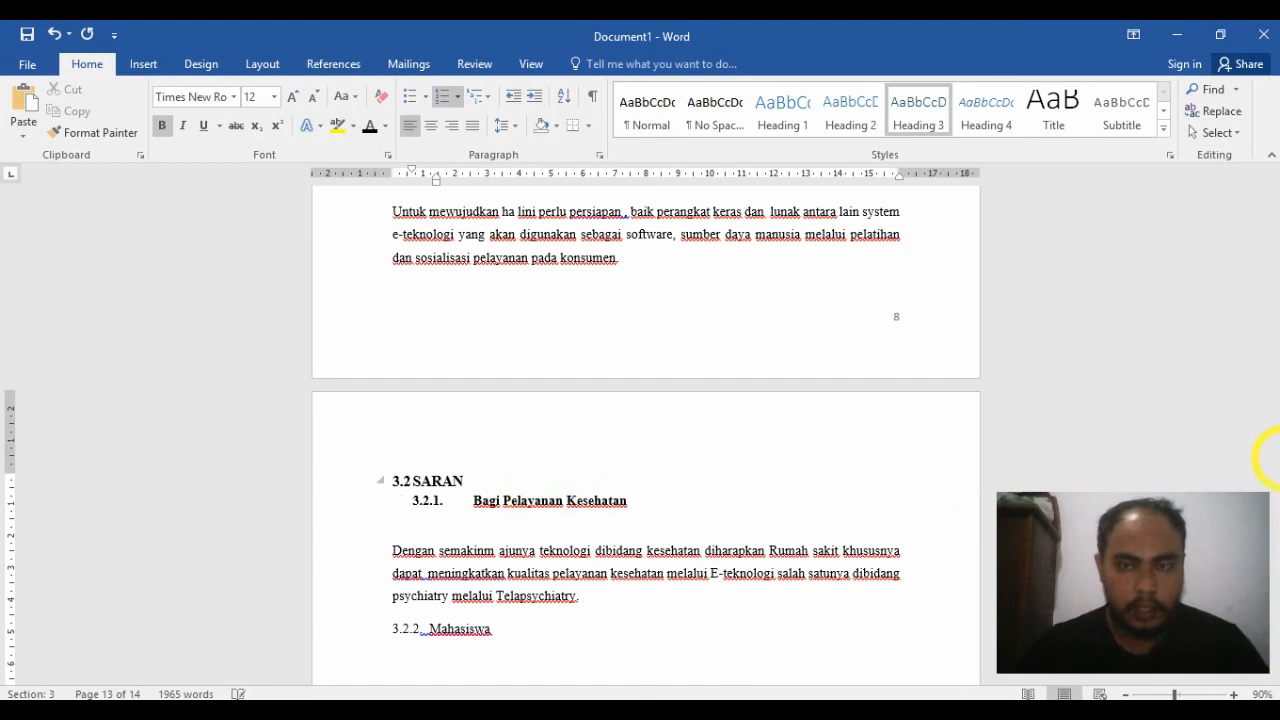
Step: Update the entire table of contents under DAFTAR ISI to include the new BAB 3 subheadings
mouse_move(1273, 600)
mouse_down()
mouse_move(1273, 120)
mouse_move(1273, 228)
mouse_up()
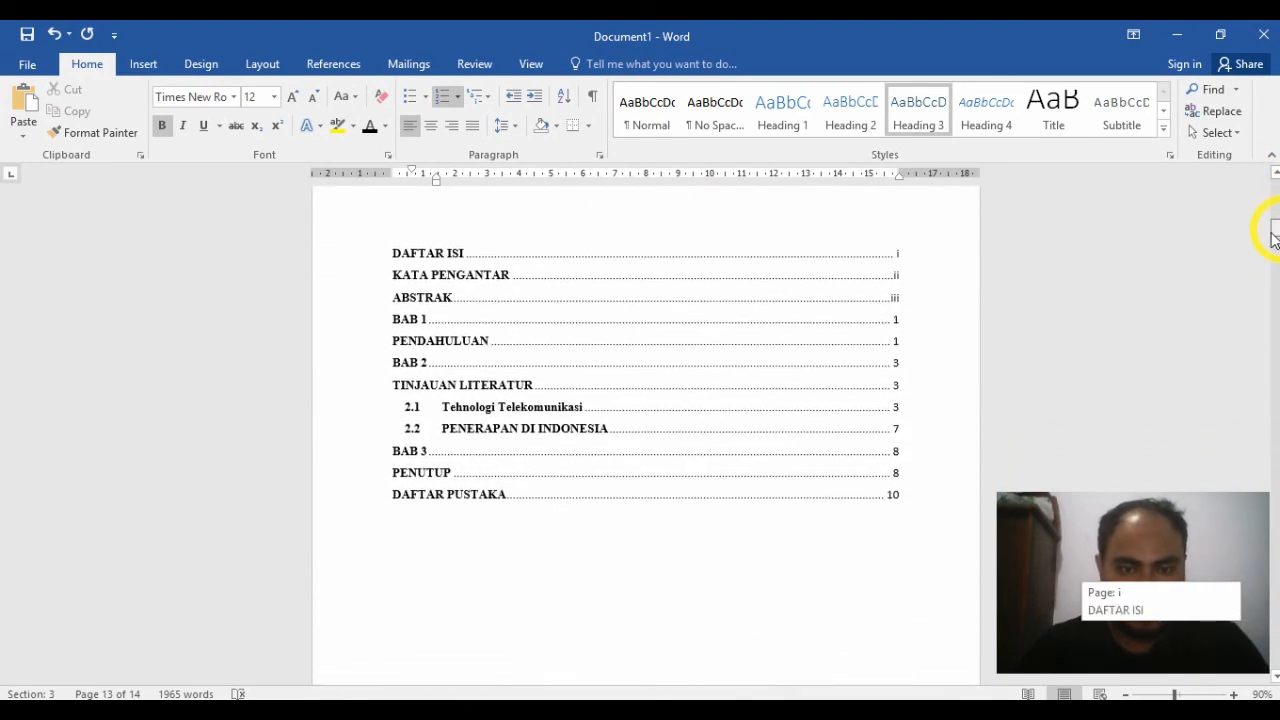
click(514, 266)
click(469, 203)
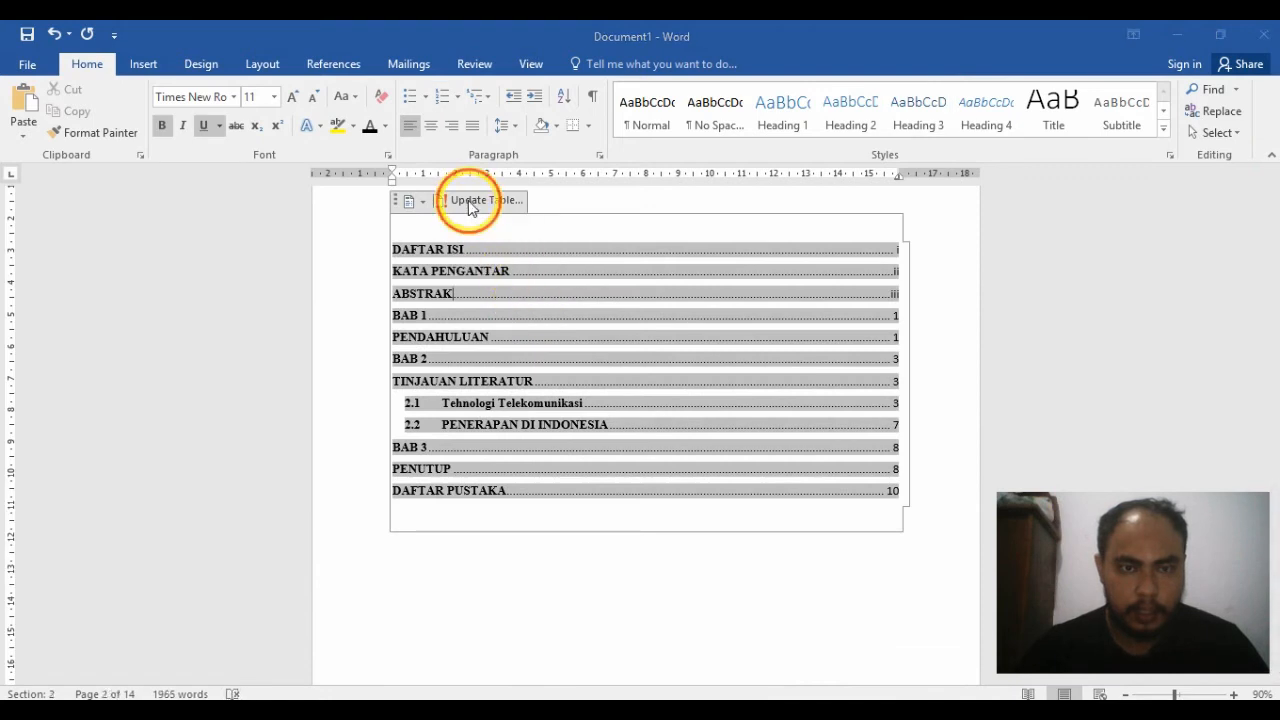
click(622, 372)
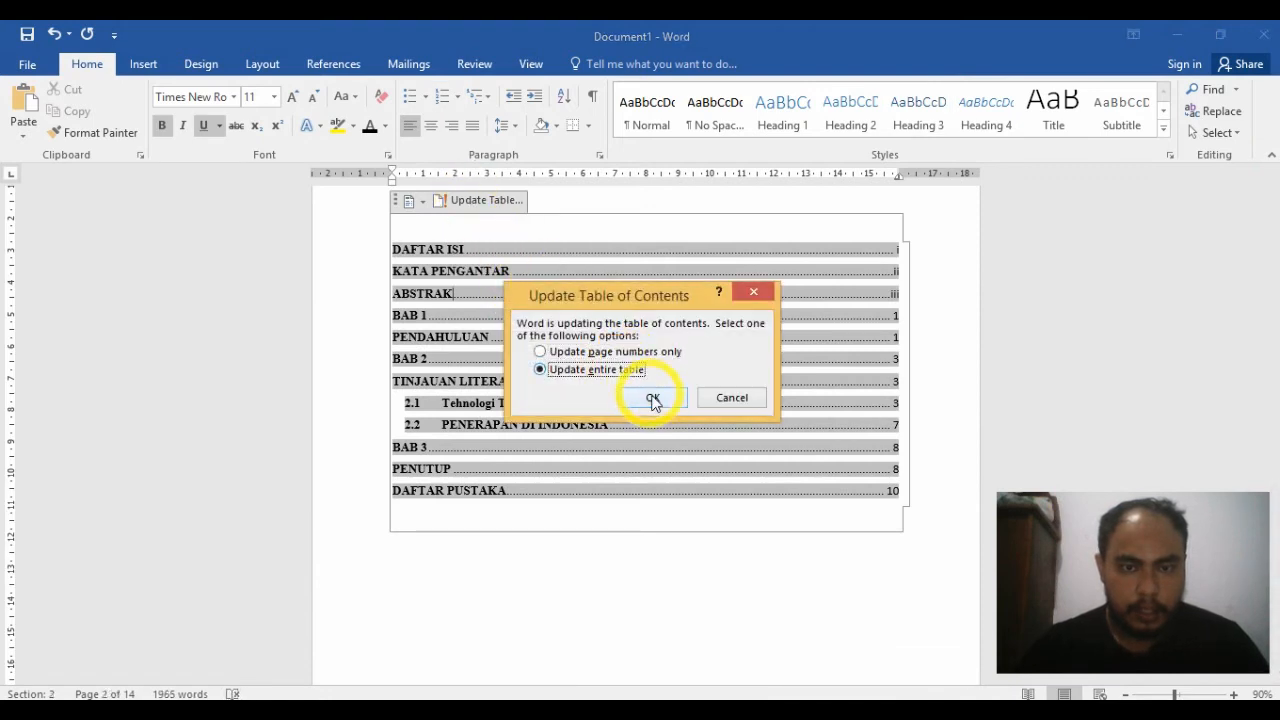
click(652, 397)
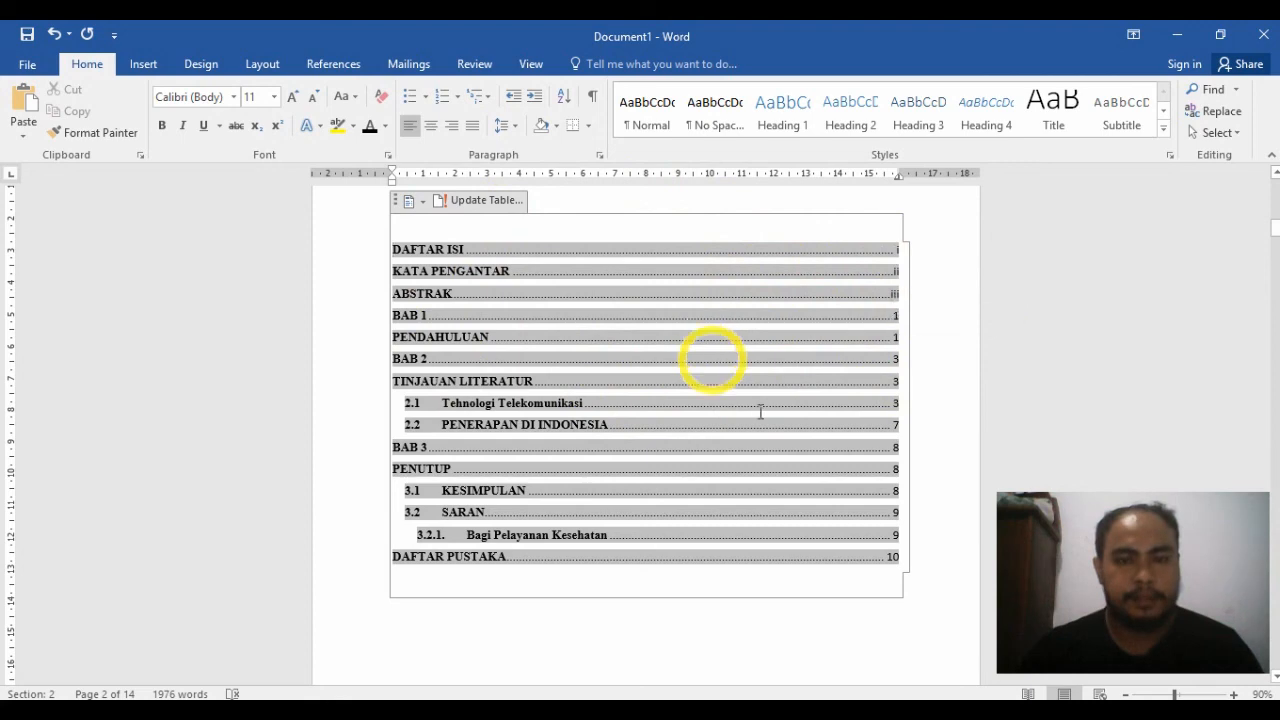
scroll(757, 410, up, 2)
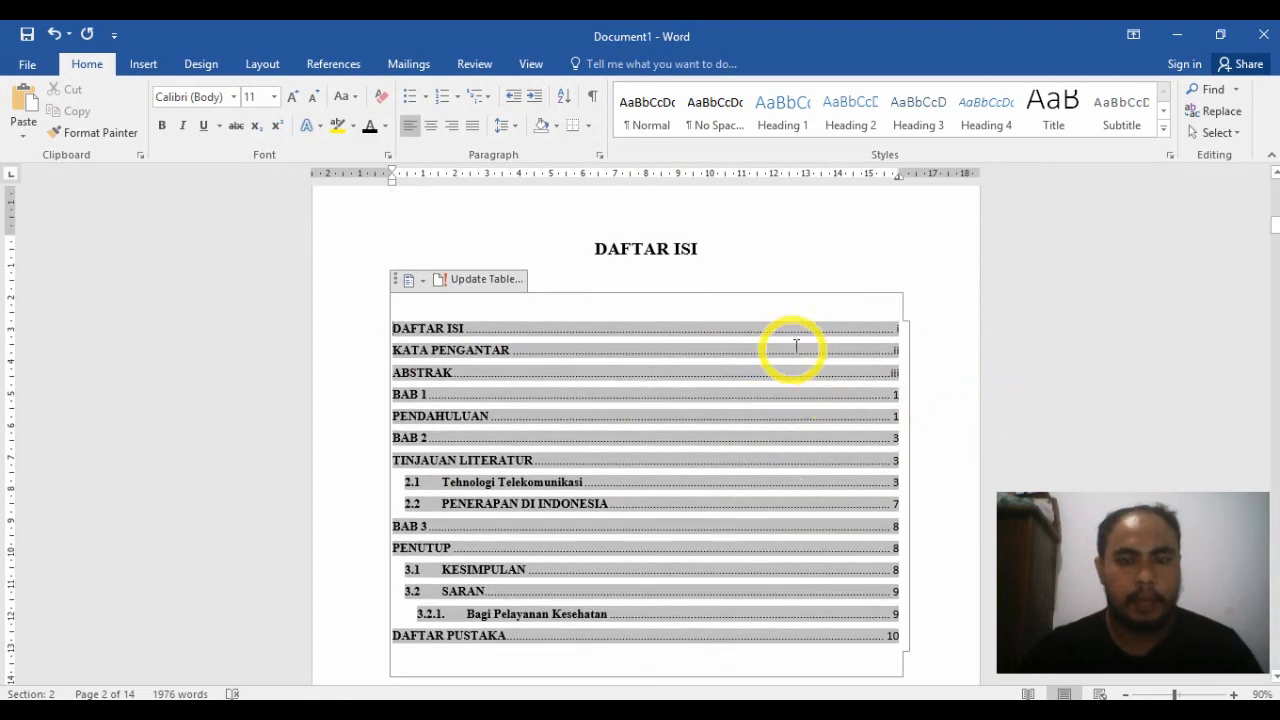